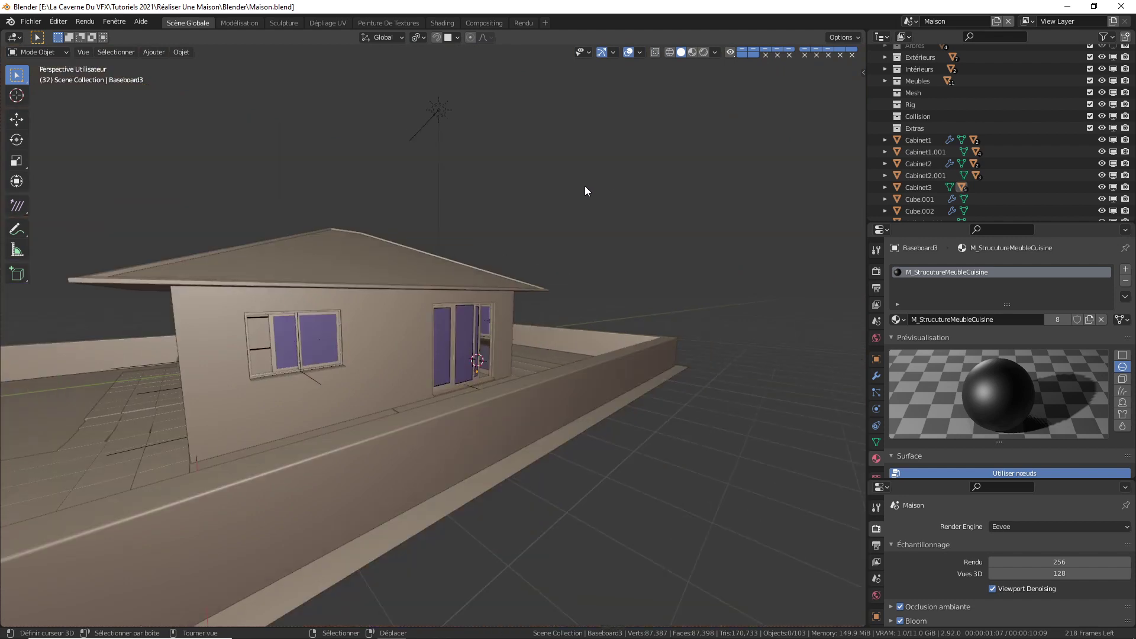
# Examine the house model in solid shading, first the exterior and yard, and the interior rooms from the living room to the kitchen
pyautogui.moveTo(585, 190); pyautogui.dragTo(715, 178, button='middle')
pyautogui.scroll(8, 922, 83)
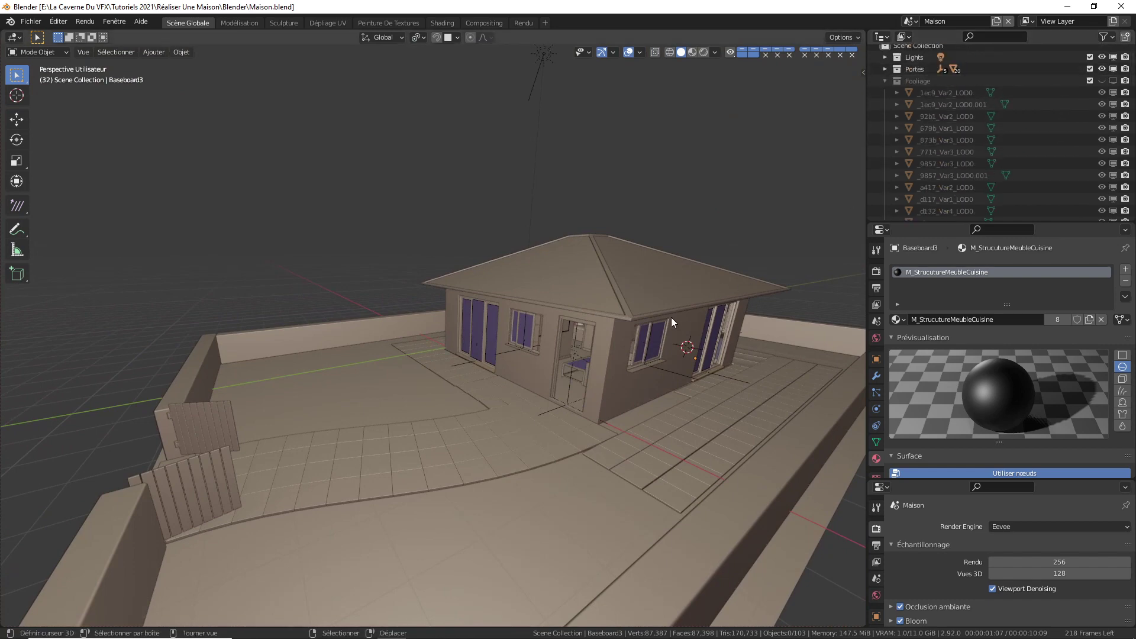
pyautogui.moveTo(670, 317); pyautogui.dragTo(360, 278, button='middle')
pyautogui.scroll(7, 695, 311)
pyautogui.scroll(-1, 510, 328)
pyautogui.scroll(1, 447, 304)
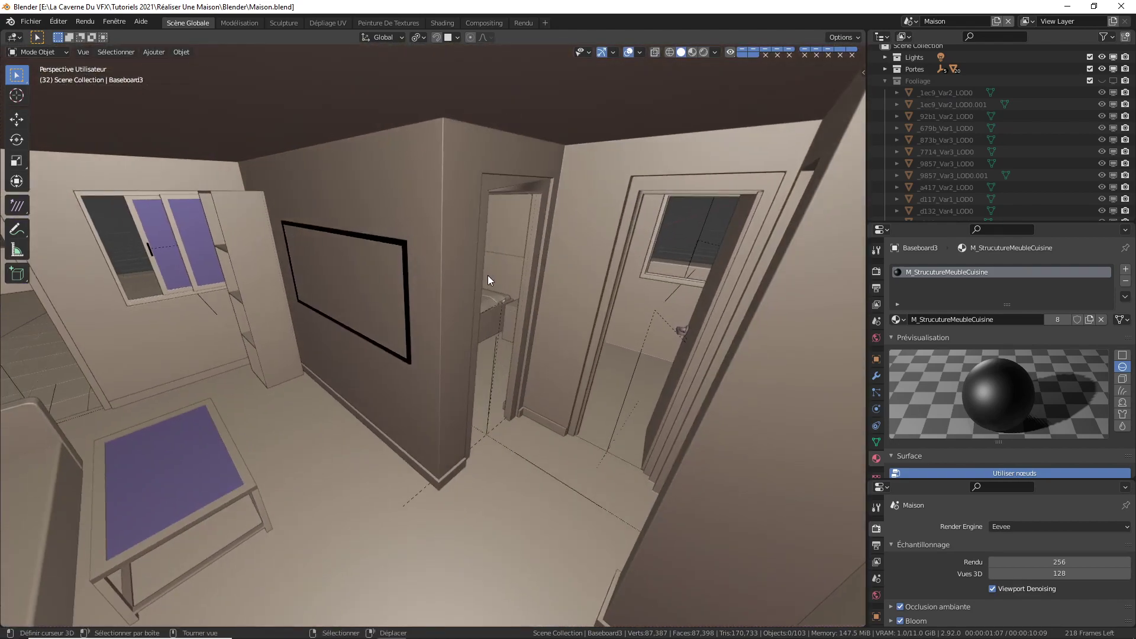
pyautogui.scroll(3, 525, 275)
pyautogui.keyDown('shift'); pyautogui.moveTo(530, 274); pyautogui.dragTo(355, 291, button='middle'); pyautogui.keyUp('shift')
pyautogui.moveTo(461, 278); pyautogui.dragTo(535, 287, button='middle')
pyautogui.keyDown('shift'); pyautogui.moveTo(747, 289); pyautogui.dragTo(650, 292, button='middle'); pyautogui.keyUp('shift')
pyautogui.scroll(1, 528, 279)
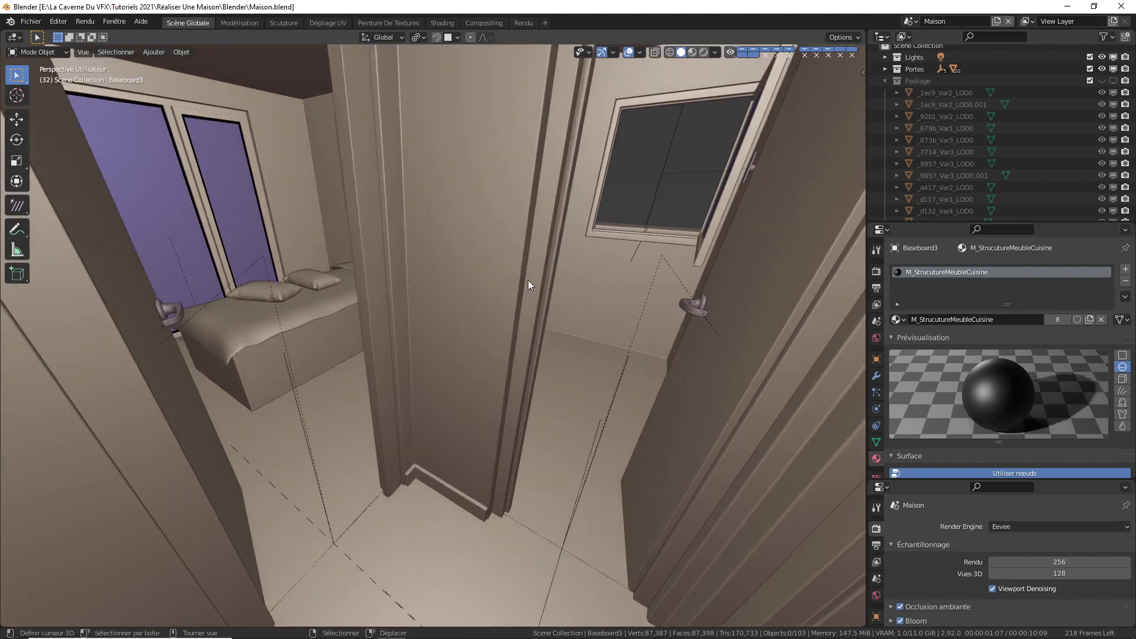
pyautogui.moveTo(528, 279); pyautogui.dragTo(401, 285, button='middle')
pyautogui.moveTo(643, 263); pyautogui.dragTo(637, 336, button='middle')
pyautogui.scroll(-4, 595, 334)
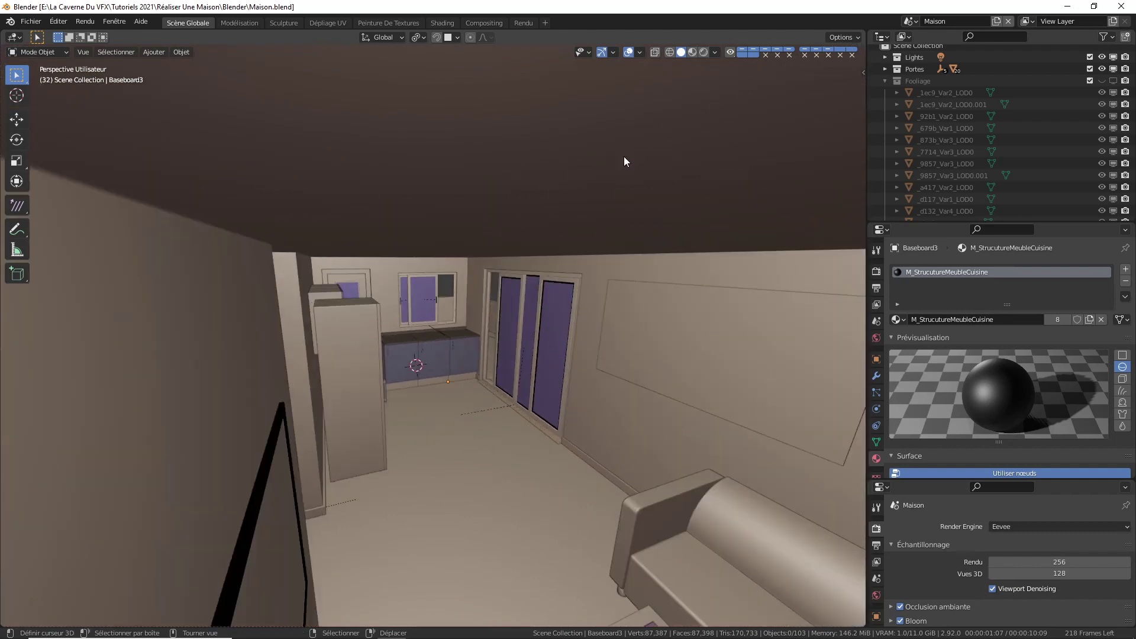
# Show the scene's render settings and switch the viewport to rendered shading
pyautogui.click(875, 272)
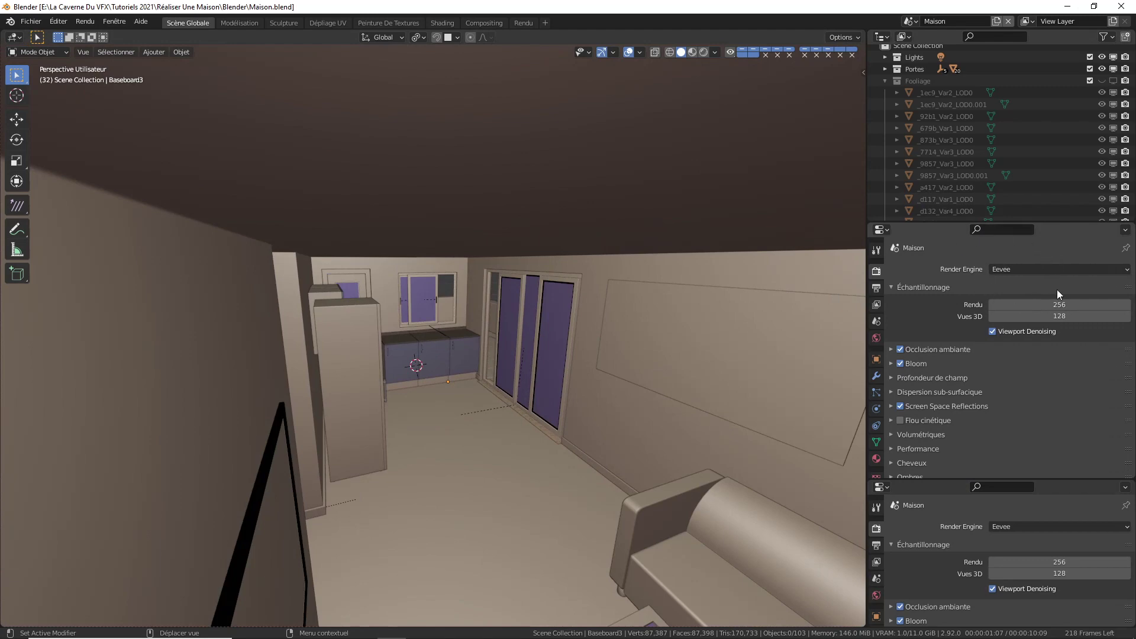
pyautogui.click(703, 50)
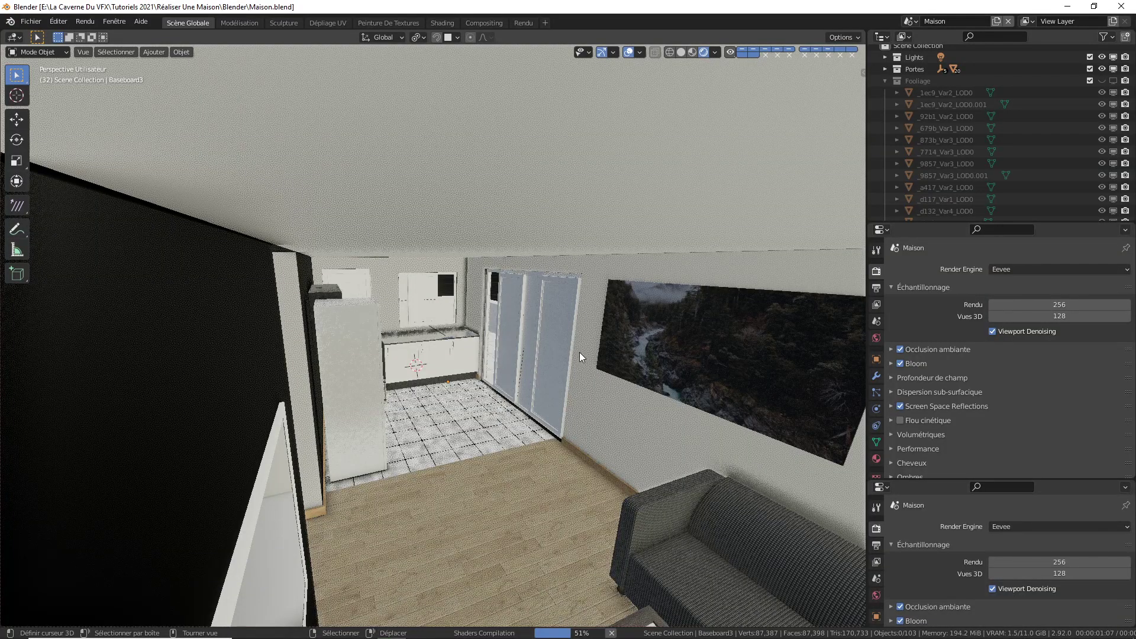
pyautogui.scroll(2, 573, 321)
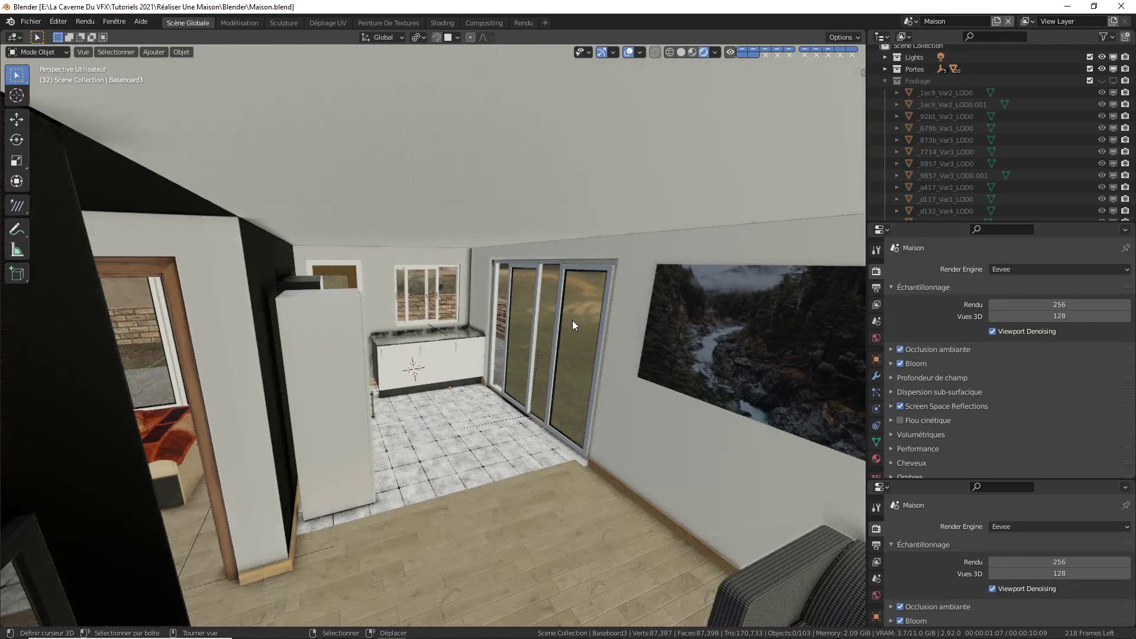
# Inspect the rendered lighting inside the living room and kitchen, and around the house's exterior and walled yard
pyautogui.moveTo(593, 332); pyautogui.dragTo(573, 318, button='middle')
pyautogui.scroll(2, 573, 320)
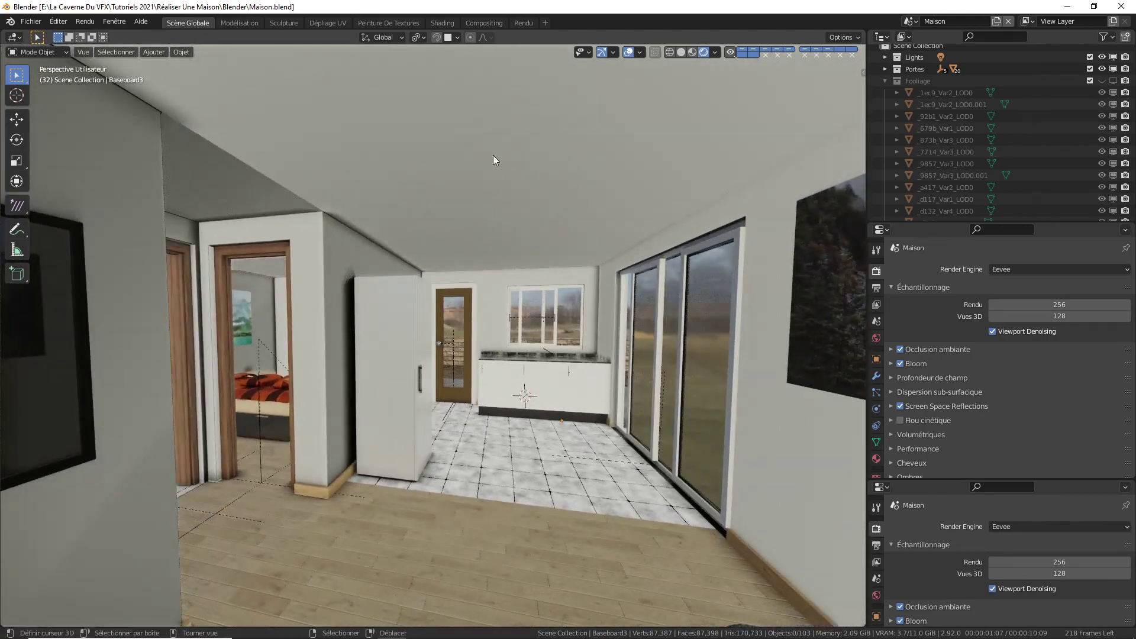
pyautogui.moveTo(464, 275); pyautogui.dragTo(352, 252, button='middle')
pyautogui.scroll(3, 516, 284)
pyautogui.scroll(-2, 458, 293)
pyautogui.scroll(-10, 458, 293)
pyautogui.scroll(-2, 534, 297)
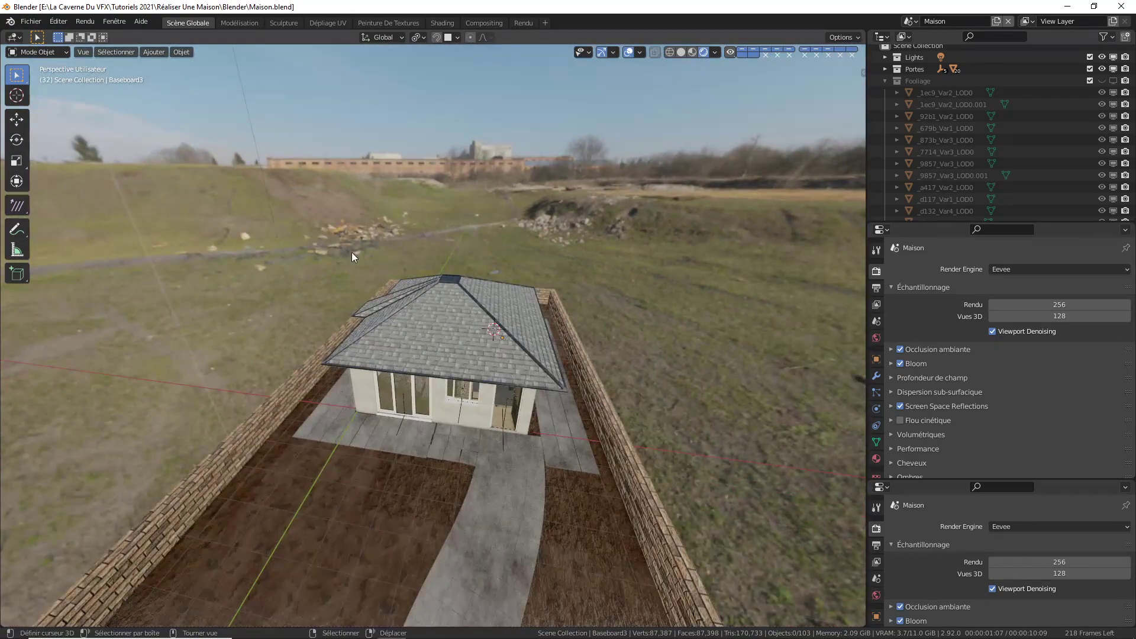
pyautogui.scroll(-2, 451, 471)
pyautogui.keyDown('shift'); pyautogui.moveTo(451, 471); pyautogui.dragTo(480, 370, button='middle'); pyautogui.keyUp('shift')
pyautogui.scroll(2, 480, 371)
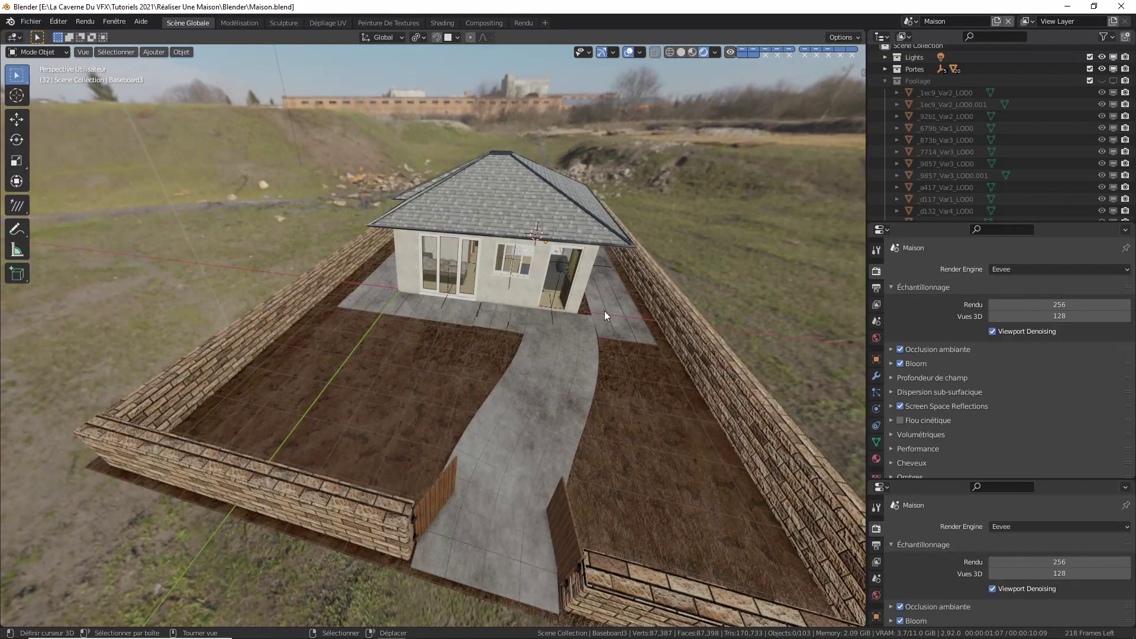
pyautogui.moveTo(651, 329); pyautogui.dragTo(615, 321, button='middle')
pyautogui.scroll(8, 615, 321)
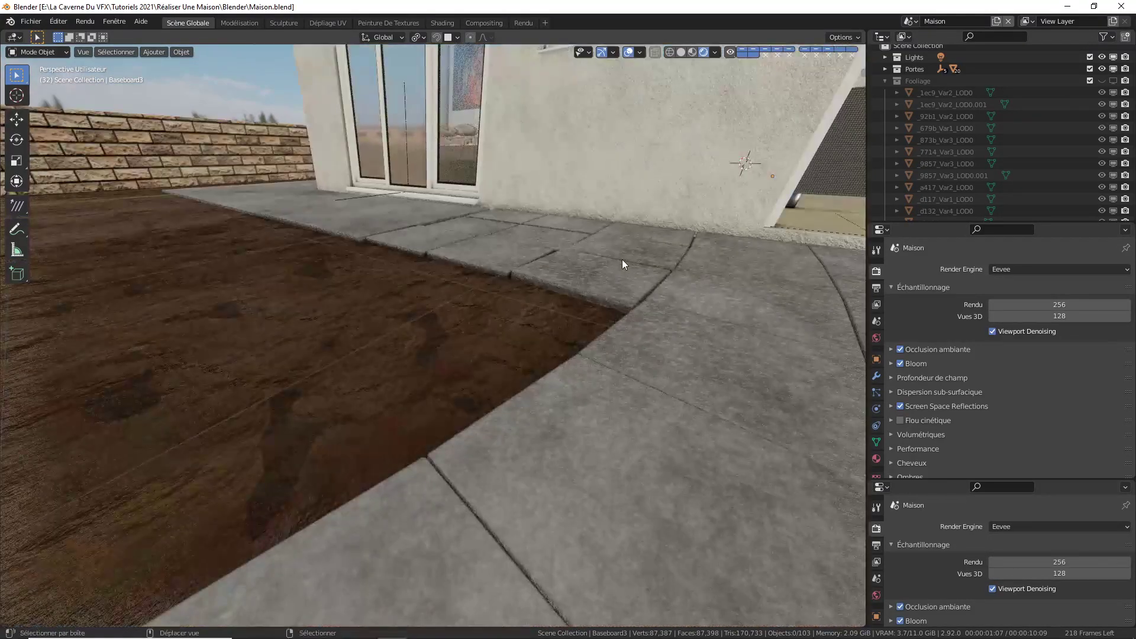
pyautogui.scroll(-8, 556, 312)
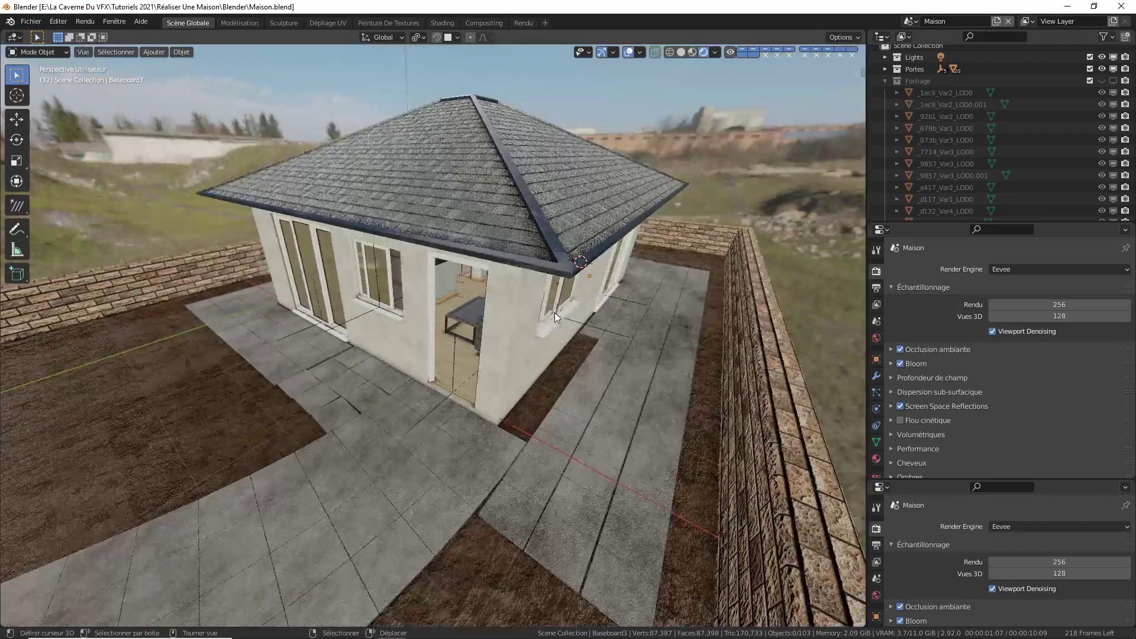
pyautogui.scroll(3, 561, 311)
pyautogui.scroll(-6, 588, 311)
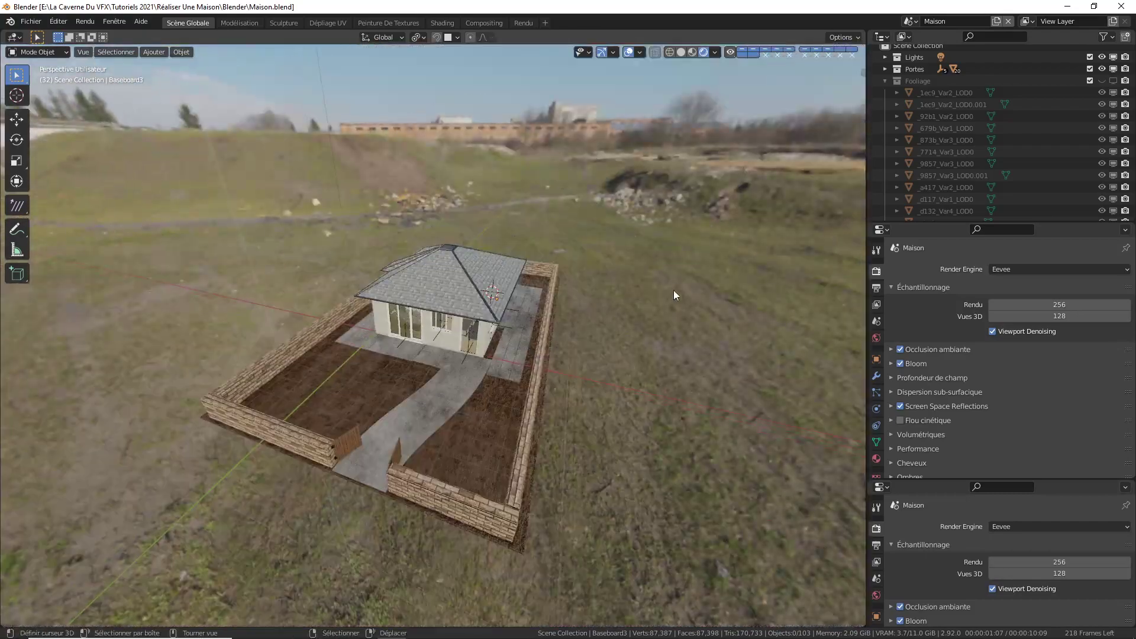
pyautogui.moveTo(540, 317); pyautogui.dragTo(549, 308, button='middle')
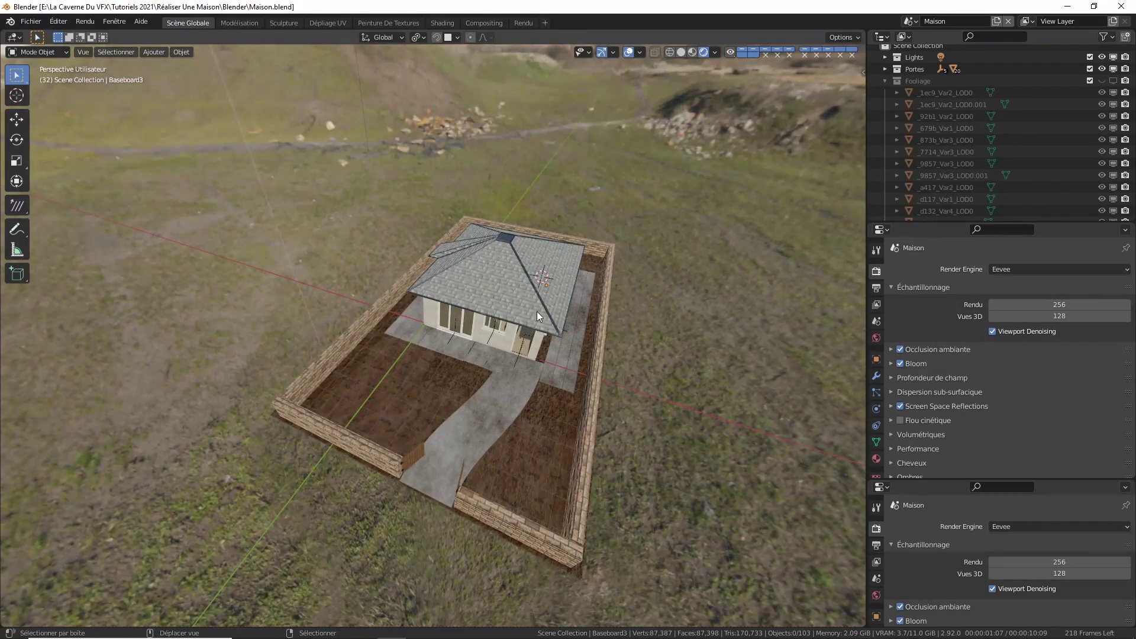
# Reset the 3D cursor to the world origin and, in top view, add an irradiance volume light probe there
pyautogui.hotkey('shift', 'c')
pyautogui.moveTo(562, 445); pyautogui.dragTo(581, 304, button='middle')
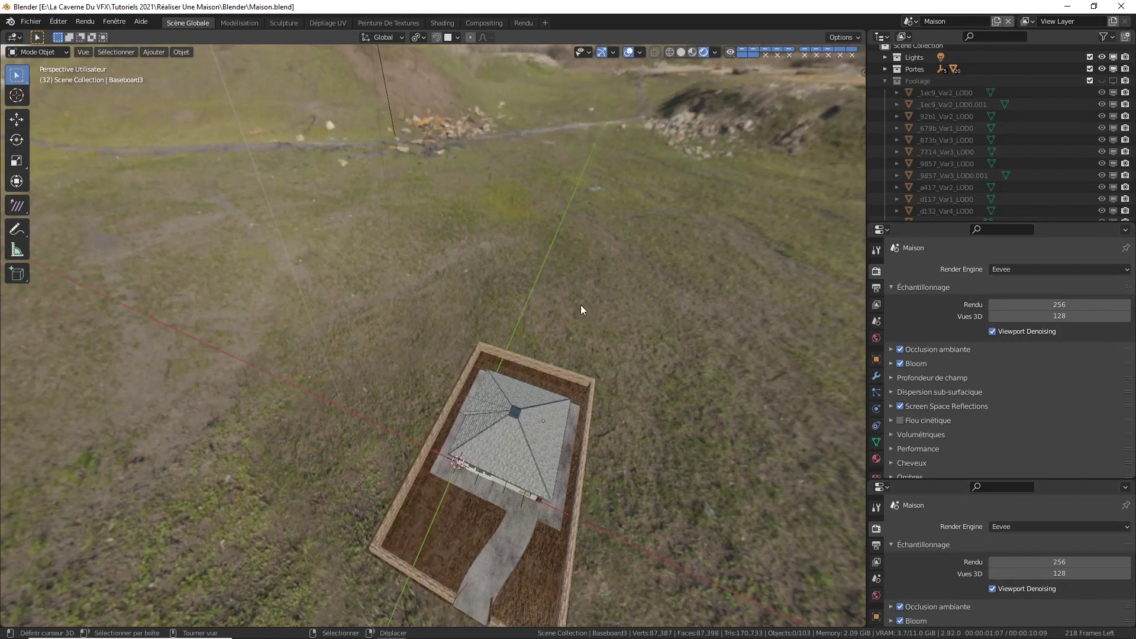
pyautogui.press('KP_7')
pyautogui.keyDown('shift'); pyautogui.moveTo(612, 379); pyautogui.dragTo(528, 373, button='middle'); pyautogui.keyUp('shift')
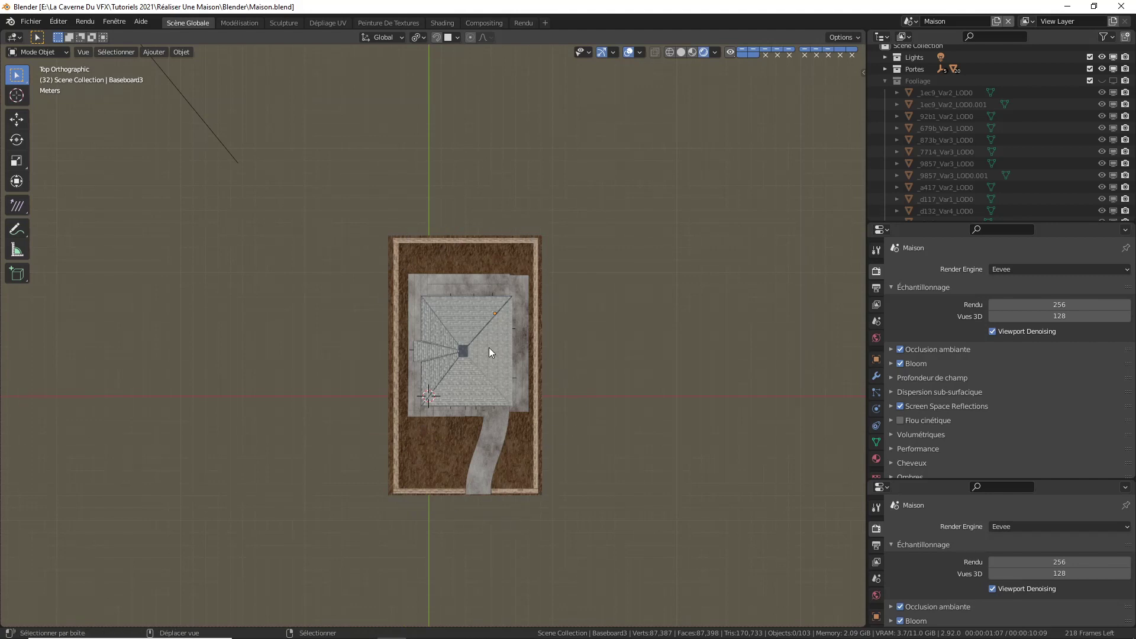
pyautogui.hotkey('shift', 'a')
pyautogui.moveTo(503, 323)
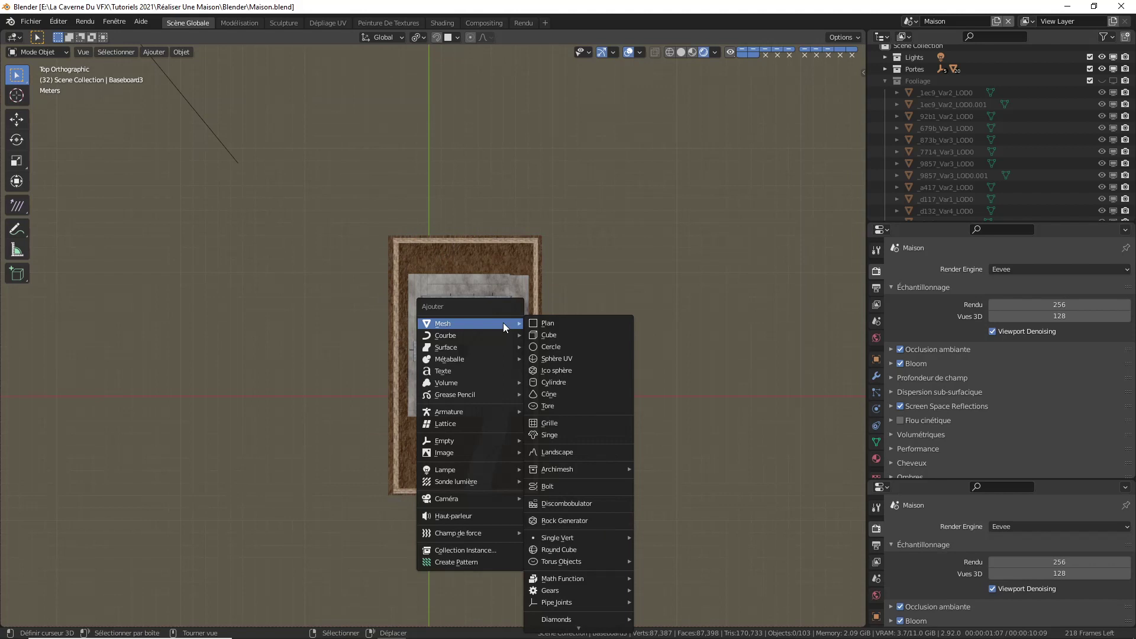
pyautogui.moveTo(453, 481)
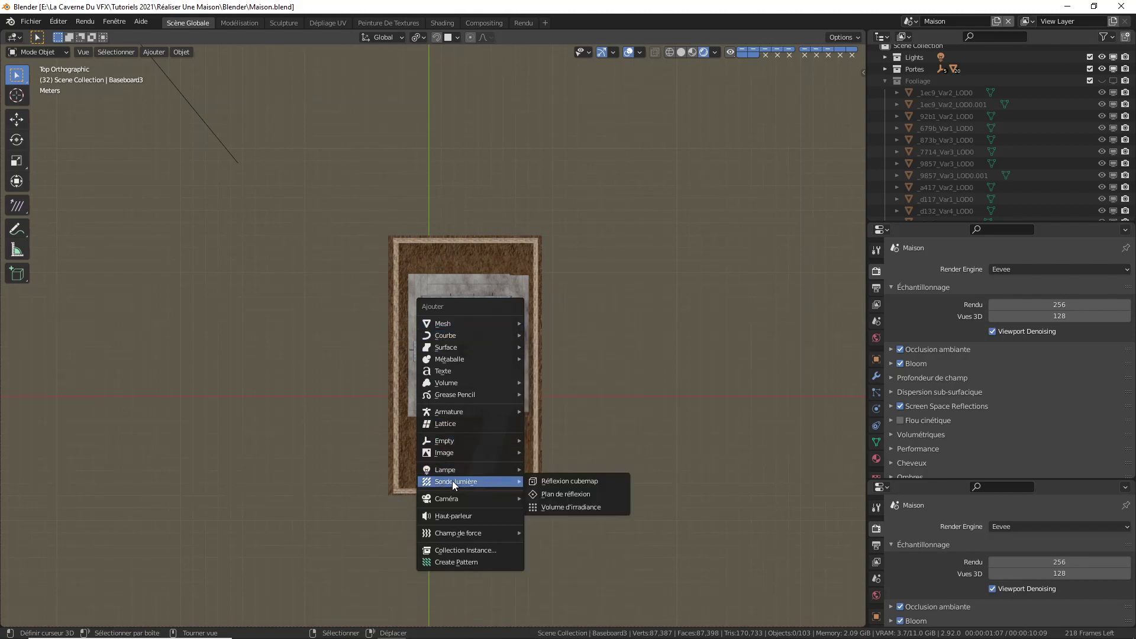
pyautogui.click(579, 508)
# Examine the irradiance volume's bounds and sample points around the corner of the house from several angles
pyautogui.moveTo(434, 406); pyautogui.dragTo(465, 253, button='middle')
pyautogui.scroll(6, 487, 381)
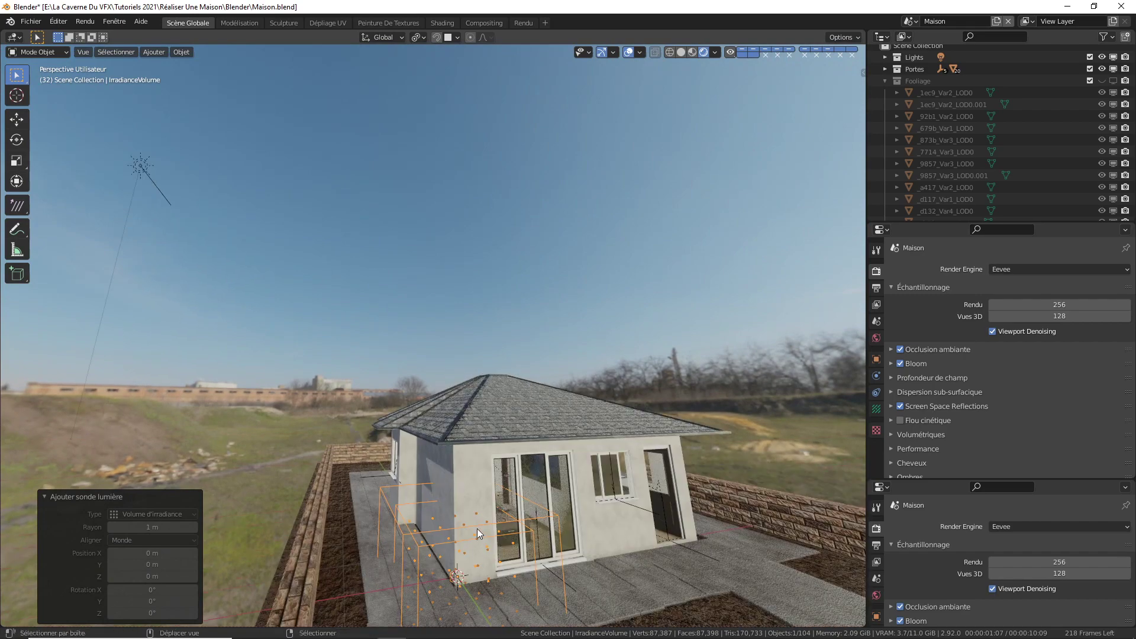
pyautogui.moveTo(477, 528); pyautogui.dragTo(472, 456, button='middle')
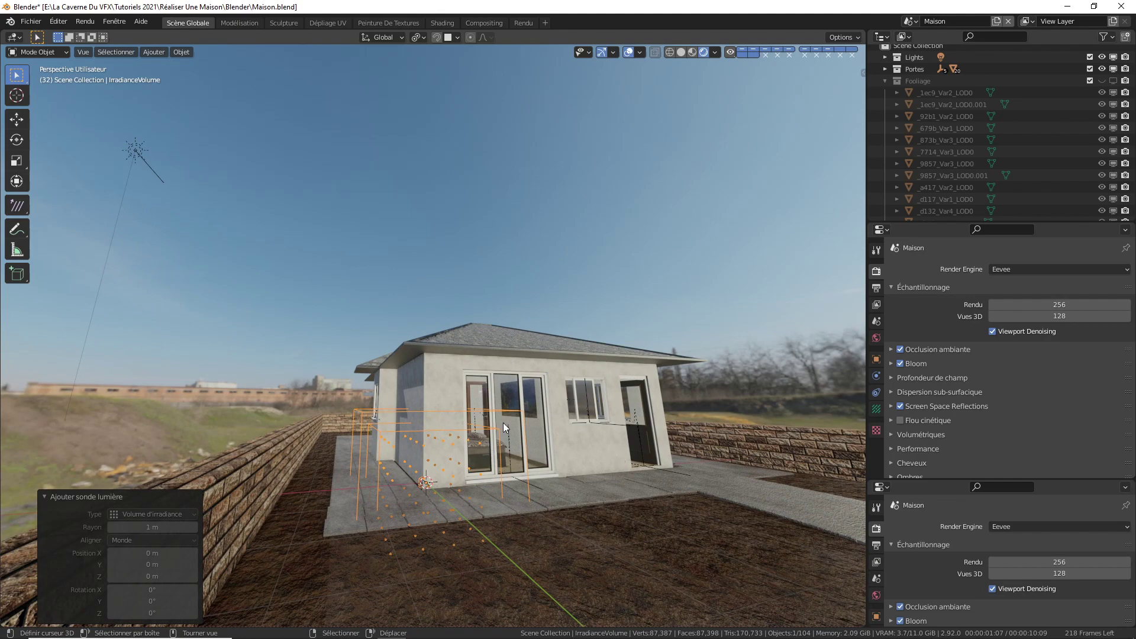
pyautogui.moveTo(503, 422); pyautogui.dragTo(685, 401, button='middle')
pyautogui.scroll(3, 586, 468)
pyautogui.scroll(3, 698, 526)
pyautogui.scroll(-4, 698, 526)
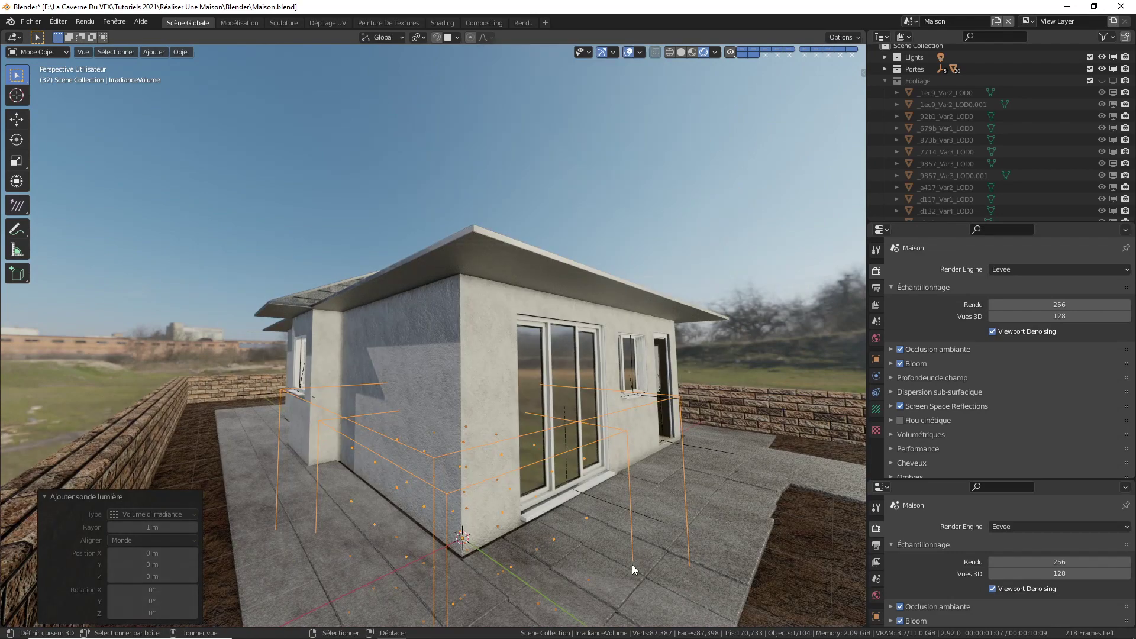
pyautogui.scroll(3, 574, 508)
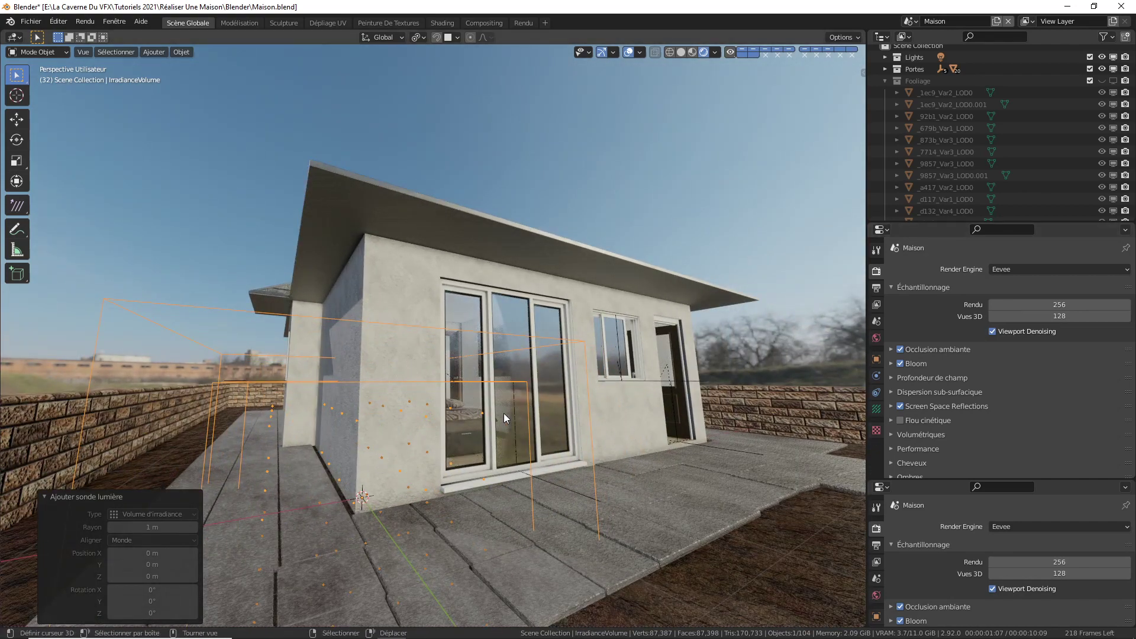
pyautogui.scroll(2, 503, 417)
pyautogui.moveTo(502, 418); pyautogui.dragTo(512, 420, button='middle')
pyautogui.scroll(-5, 520, 420)
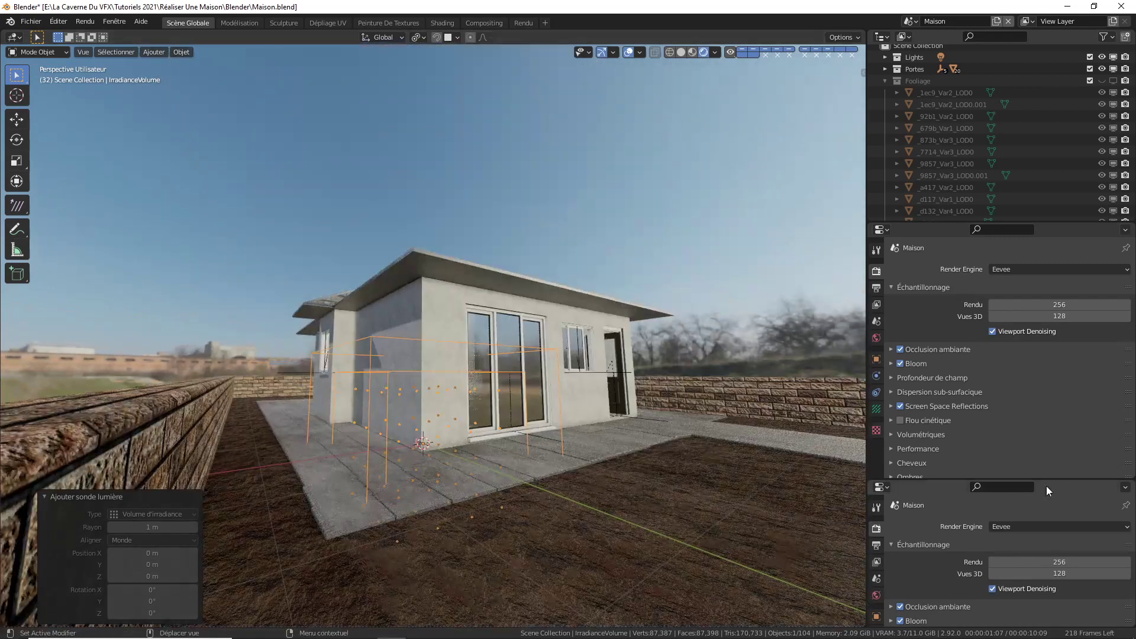
# Set the irradiance volume's resolution to 8 in X, Y and Z and view the denser sample grid
pyautogui.click(877, 412)
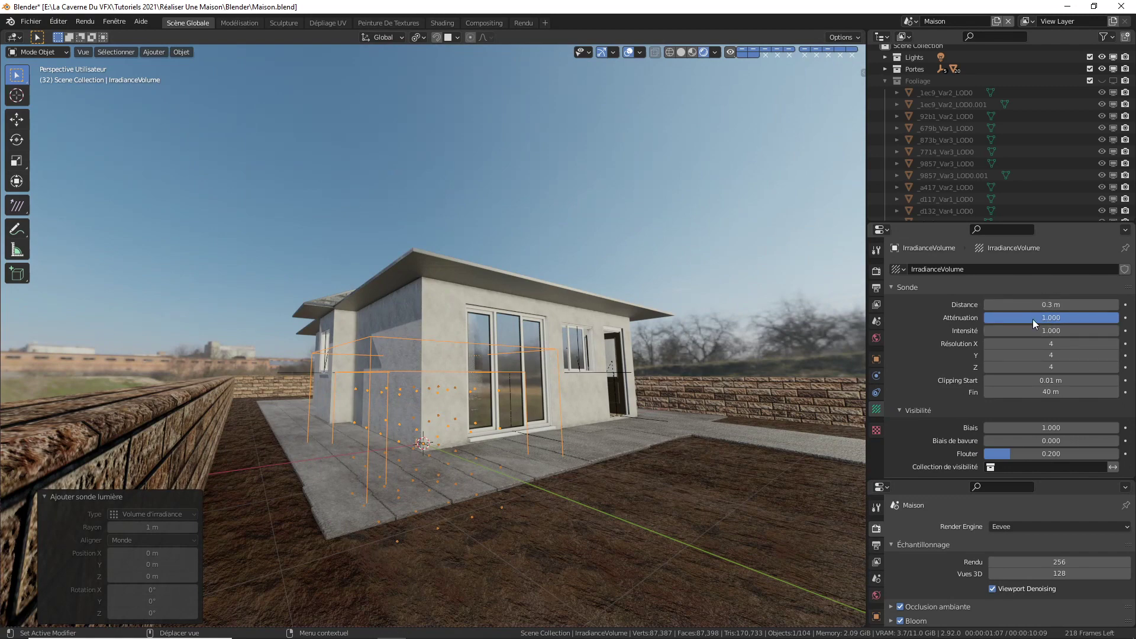
pyautogui.click(1060, 346)
pyautogui.write('8')
pyautogui.click(1058, 354)
pyautogui.write('8')
pyautogui.press('Return')
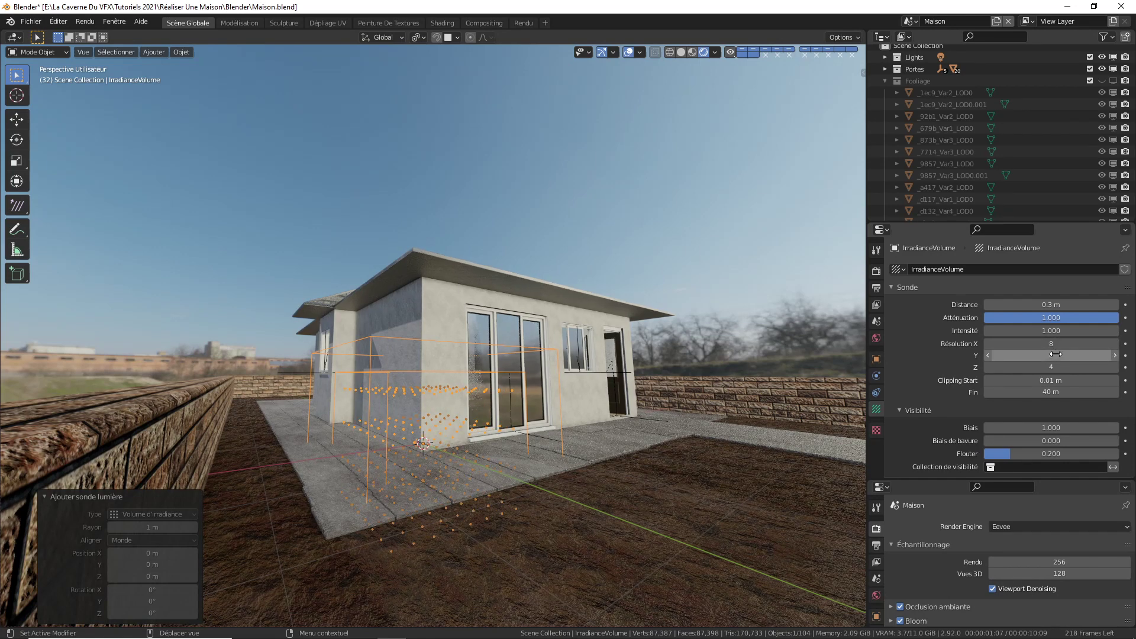
pyautogui.click(1048, 365)
pyautogui.write('8')
pyautogui.press('Return')
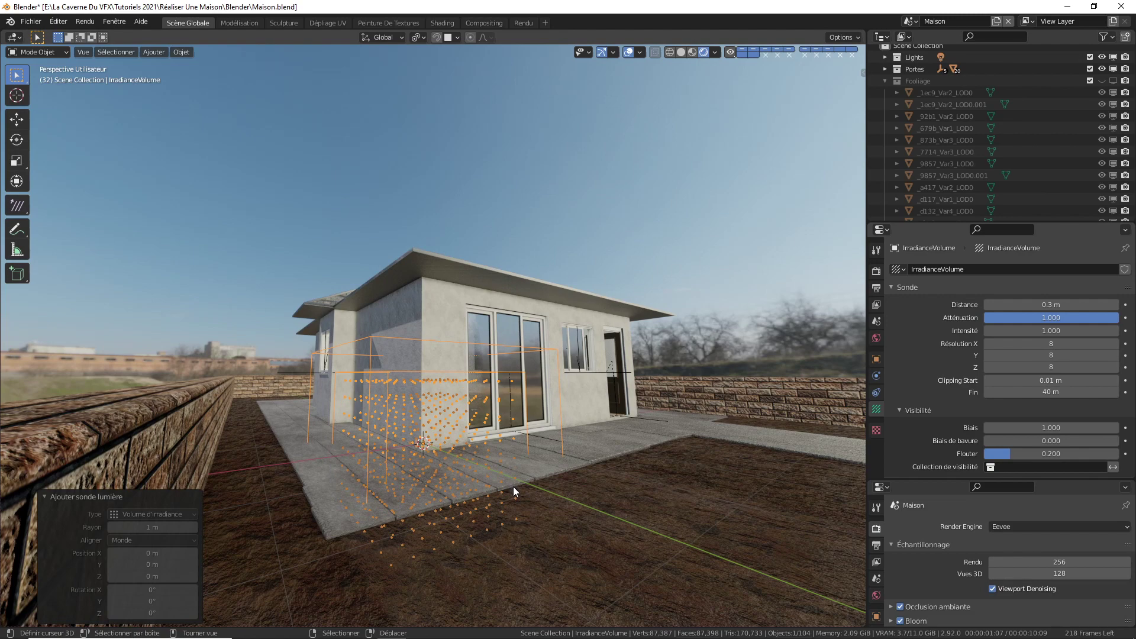
pyautogui.moveTo(514, 486); pyautogui.dragTo(556, 483, button='middle')
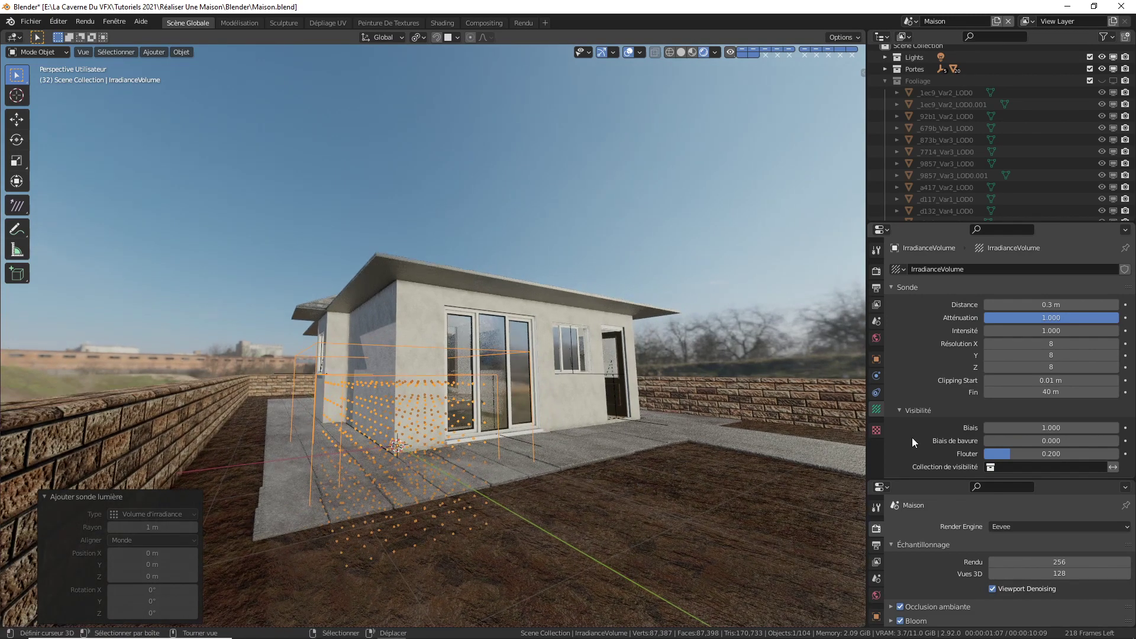
# Set the irradiance volume's resolution back to 4 in X, Y and Z
pyautogui.click(1057, 344)
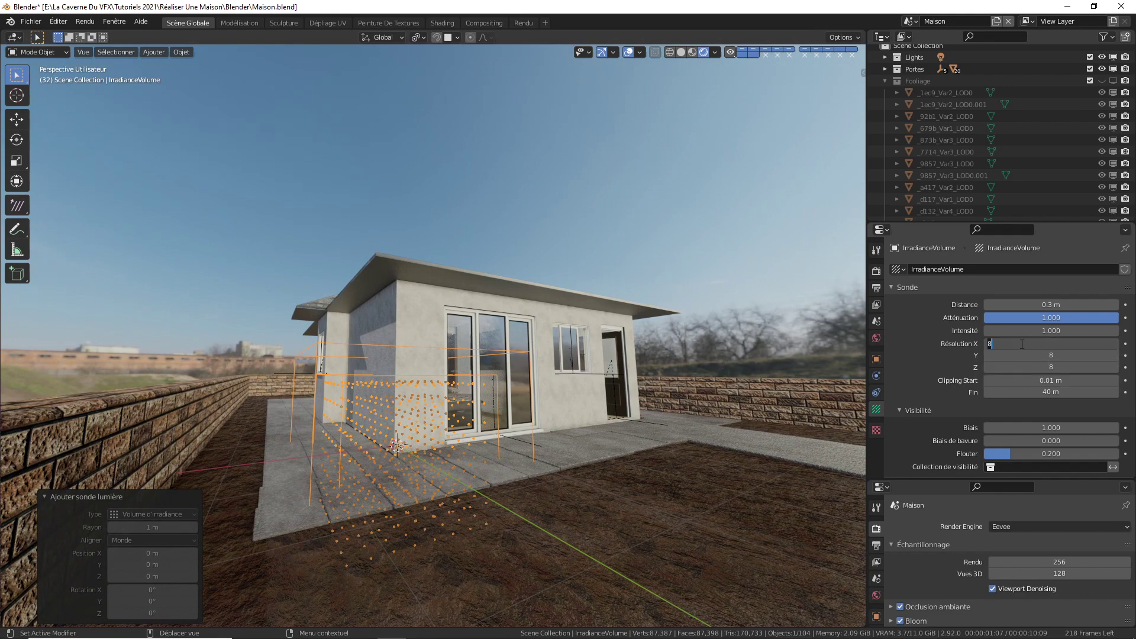
pyautogui.write('4')
pyautogui.press('Return')
pyautogui.click(1047, 356)
pyautogui.write('4')
pyautogui.press('Return')
pyautogui.click(1049, 363)
pyautogui.write('4')
pyautogui.press('Return')
# Set the diffuse bounces to 6 in the scene's indirect lighting render settings
pyautogui.click(881, 274)
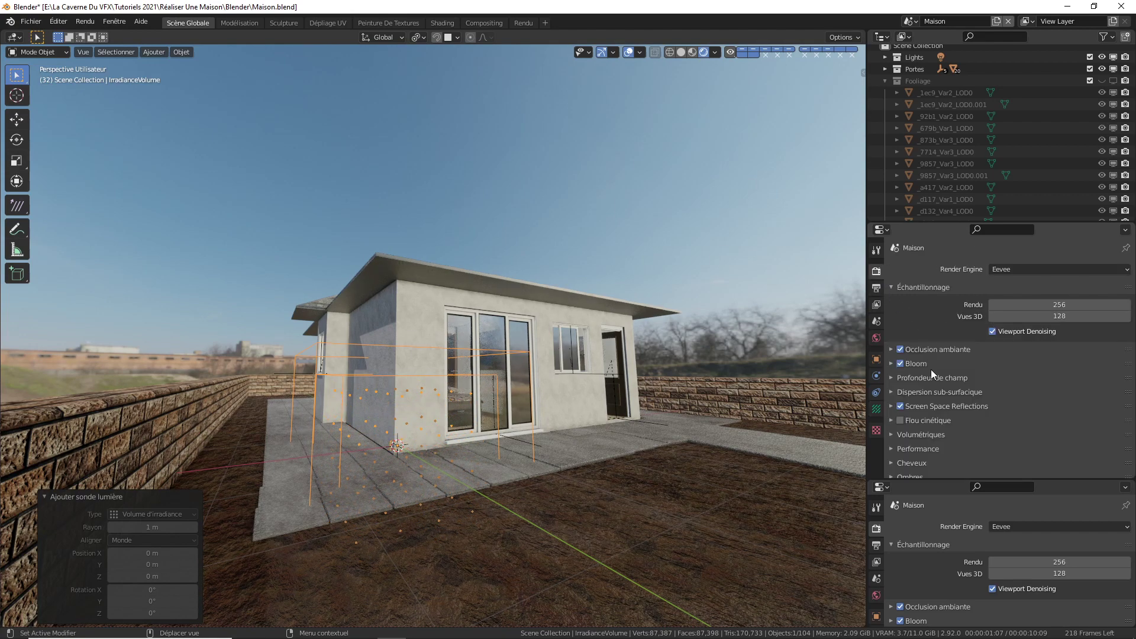
pyautogui.scroll(-5, 931, 369)
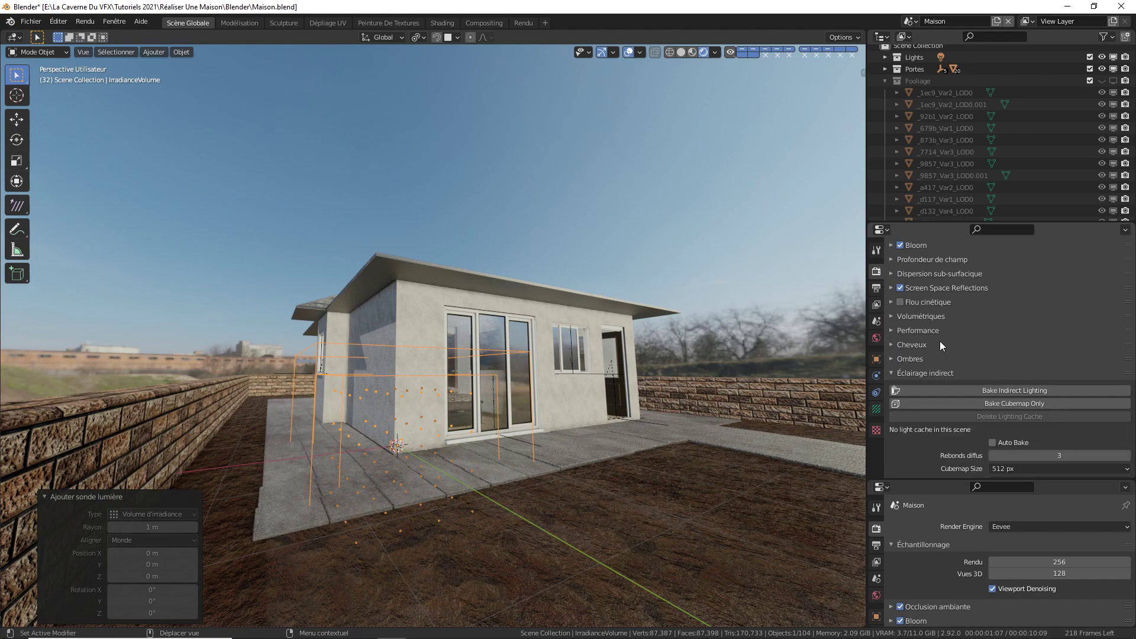
pyautogui.scroll(-4, 940, 341)
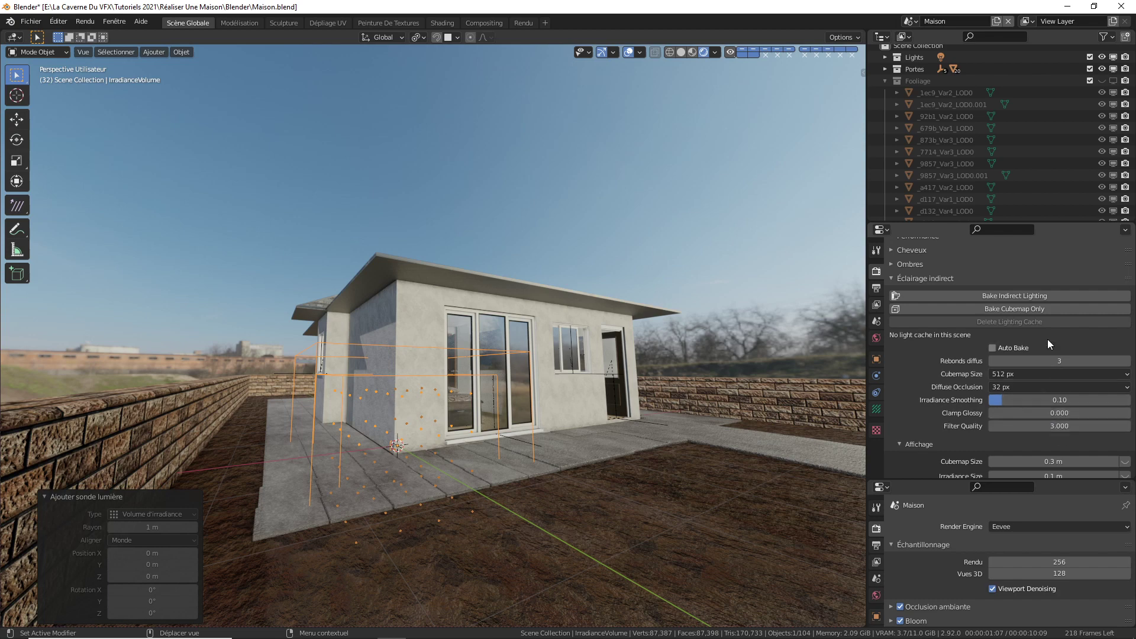
pyautogui.click(1068, 361)
pyautogui.write('6')
pyautogui.press('Return')
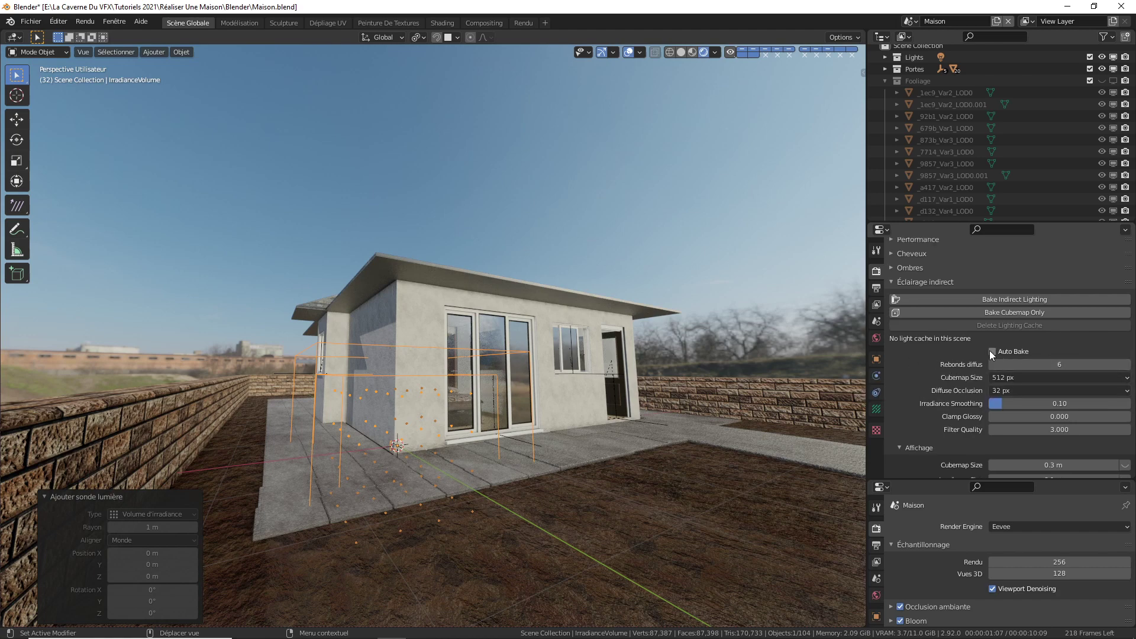
# Choose 512 px as the cubemap size for the indirect lighting
pyautogui.moveTo(840, 352); pyautogui.dragTo(753, 349, button='middle')
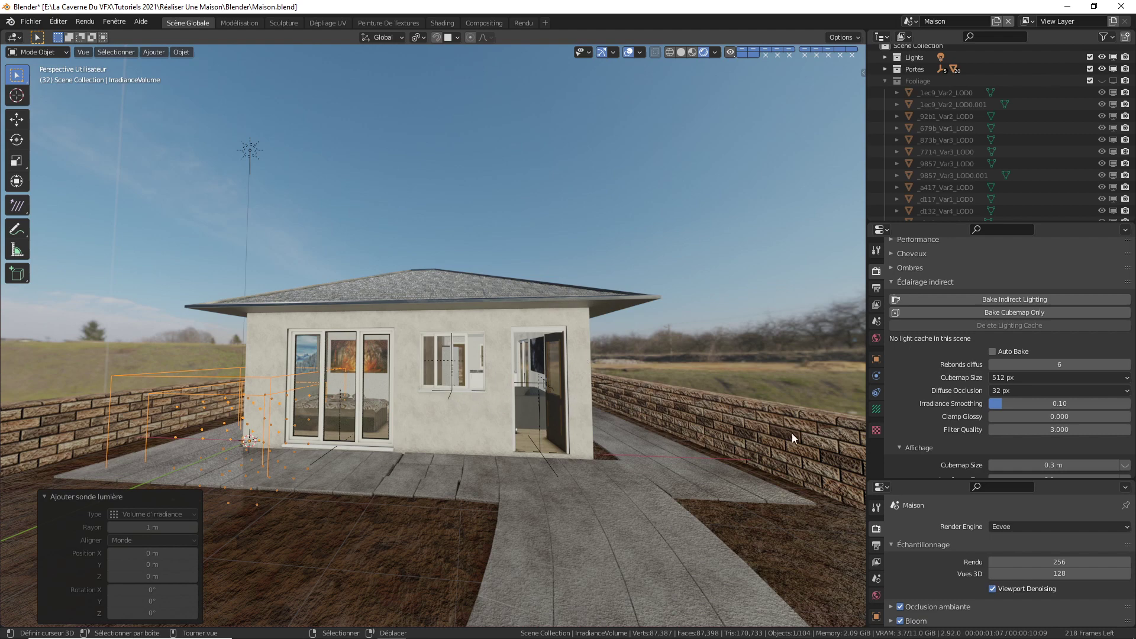
pyautogui.click(1023, 377)
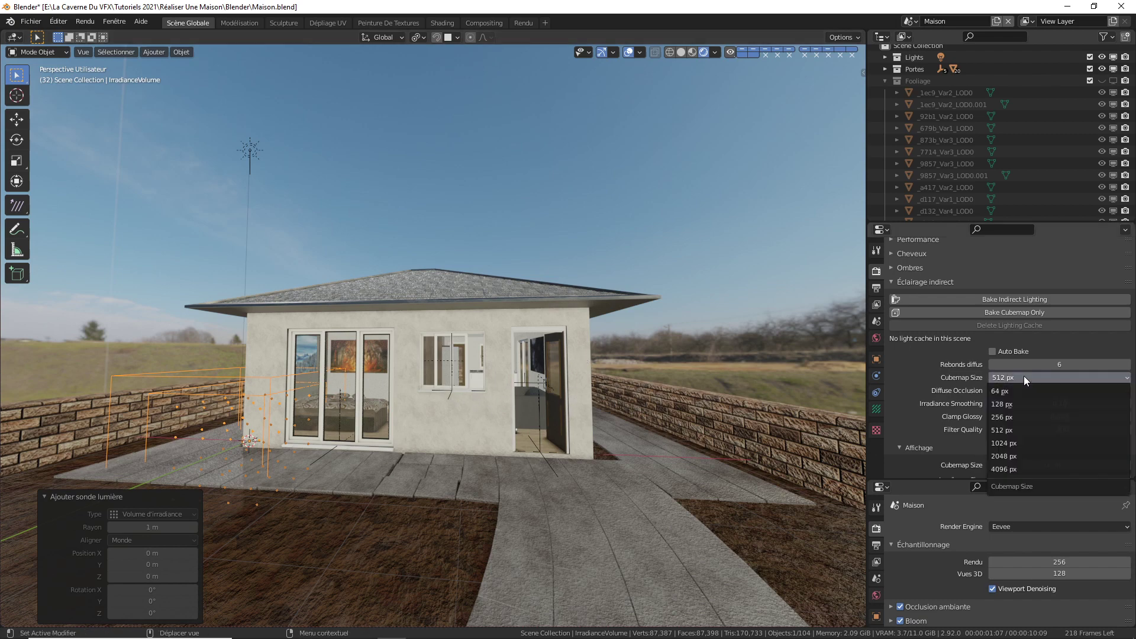
pyautogui.click(1011, 430)
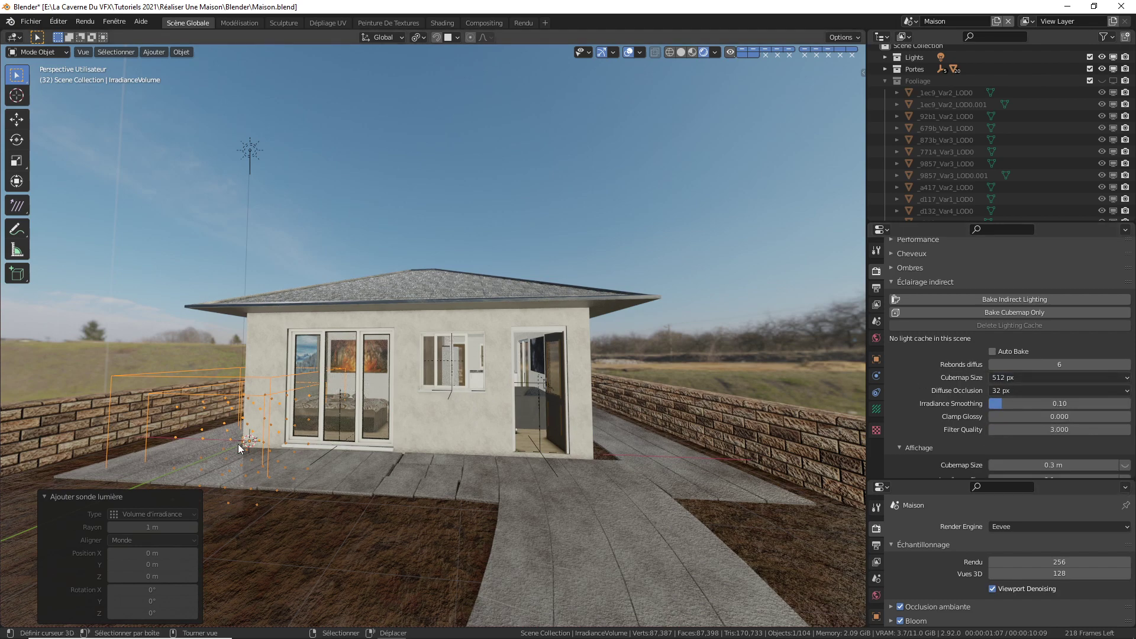
# Set the diffuse occlusion size of the indirect lighting to 8 px
pyautogui.click(1025, 390)
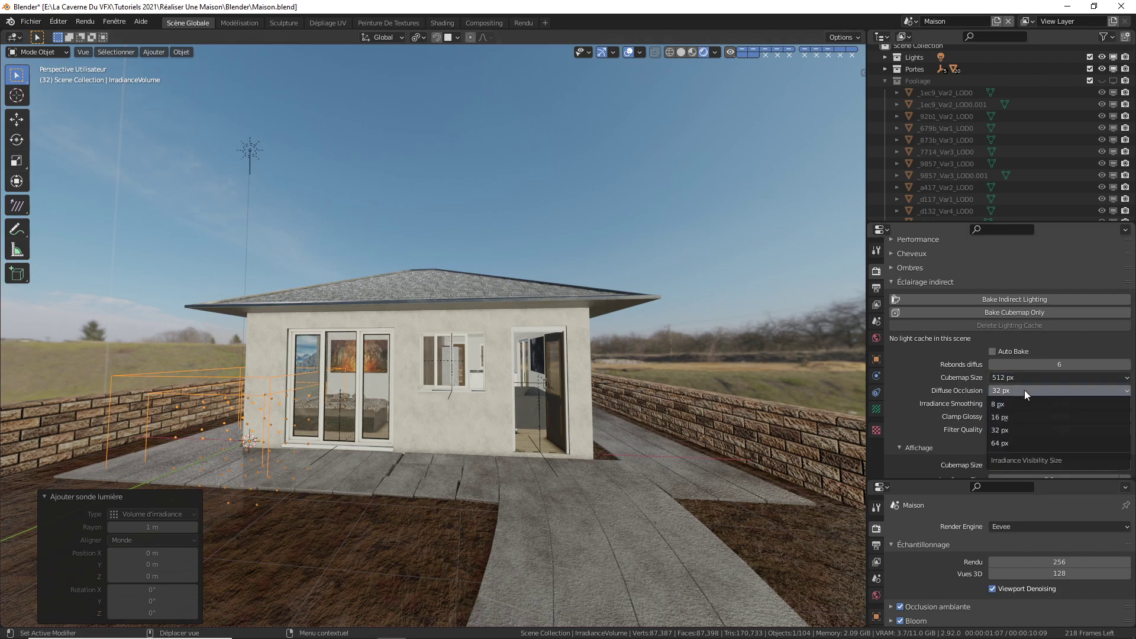
pyautogui.click(1016, 403)
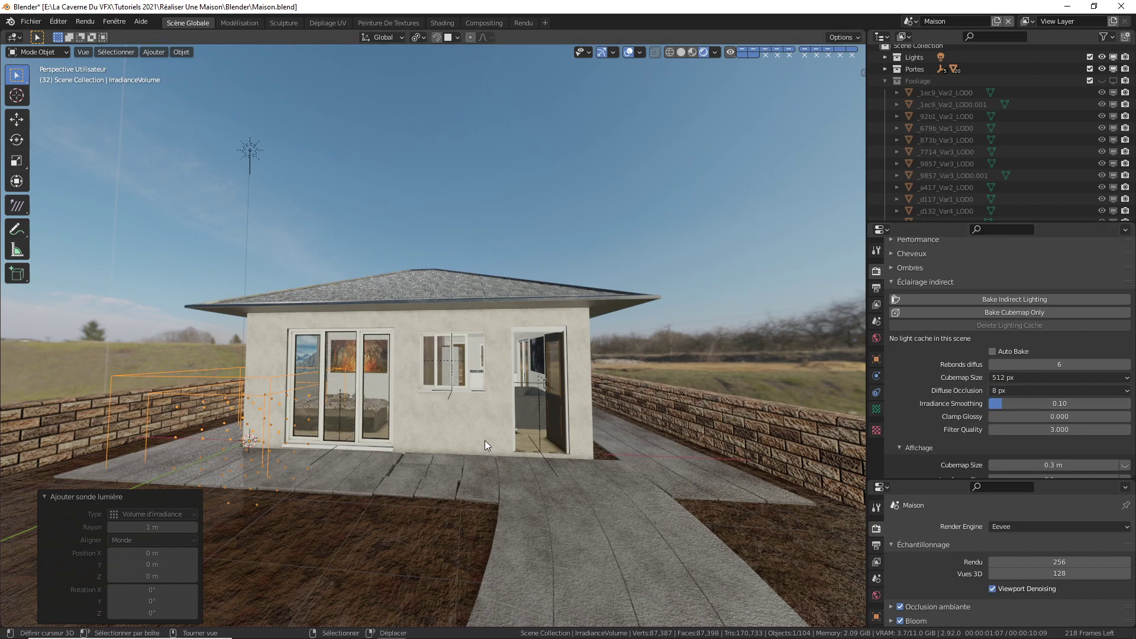
# Show the irradiance volume's probe settings, including its resolution, clipping and visibility values
pyautogui.scroll(-5, 294, 426)
pyautogui.moveTo(293, 425); pyautogui.dragTo(376, 433, button='middle')
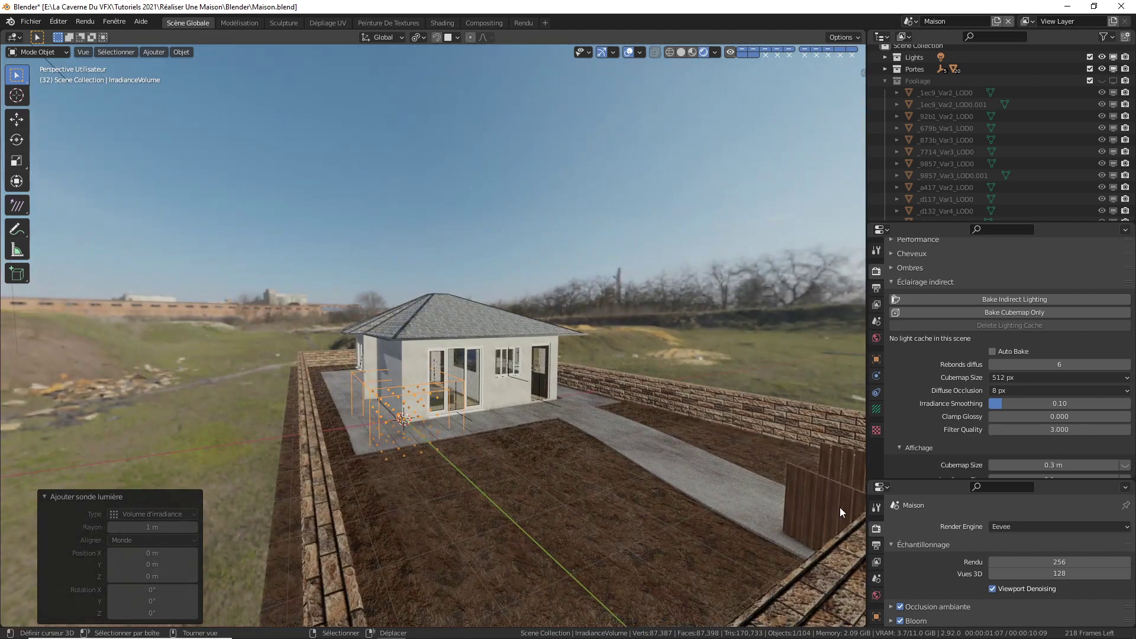
pyautogui.click(876, 408)
pyautogui.scroll(2, 980, 389)
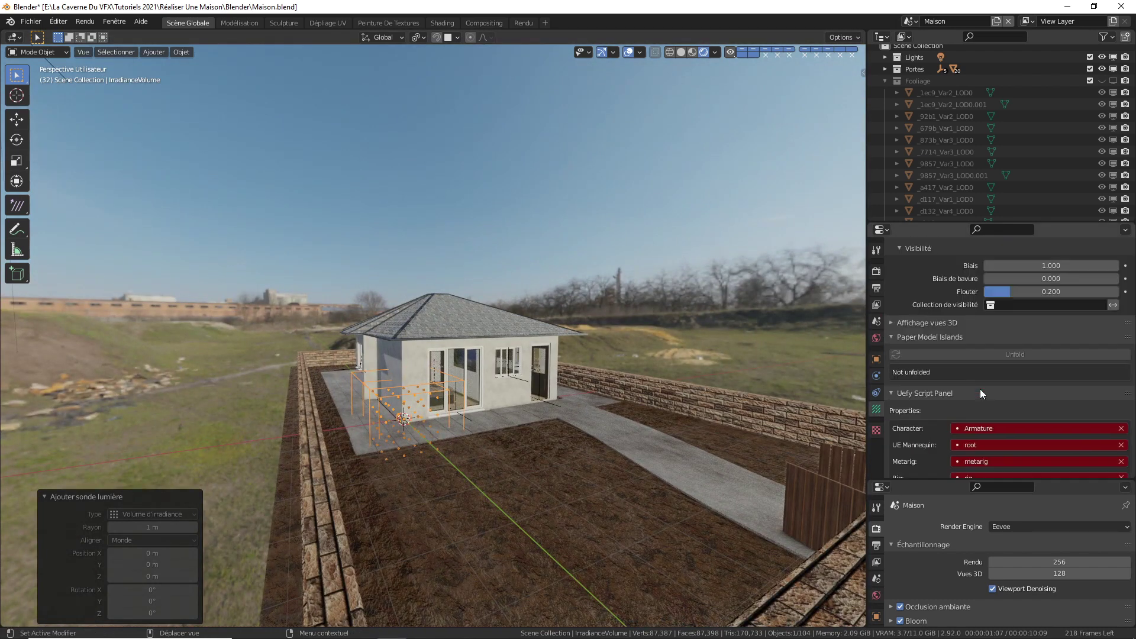
pyautogui.scroll(5, 980, 393)
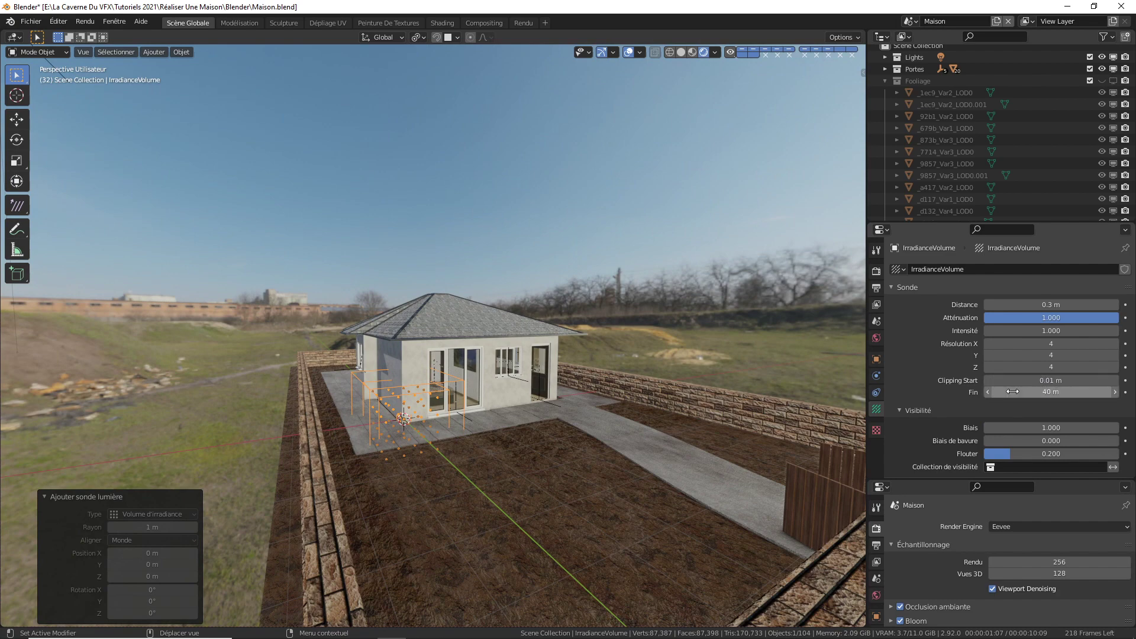
# In top view, move the irradiance volume to the garden wall's front-left corner, about -1.92 m in X and -6.88 m in Y, with Z locked
pyautogui.moveTo(437, 392); pyautogui.dragTo(407, 424, button='middle')
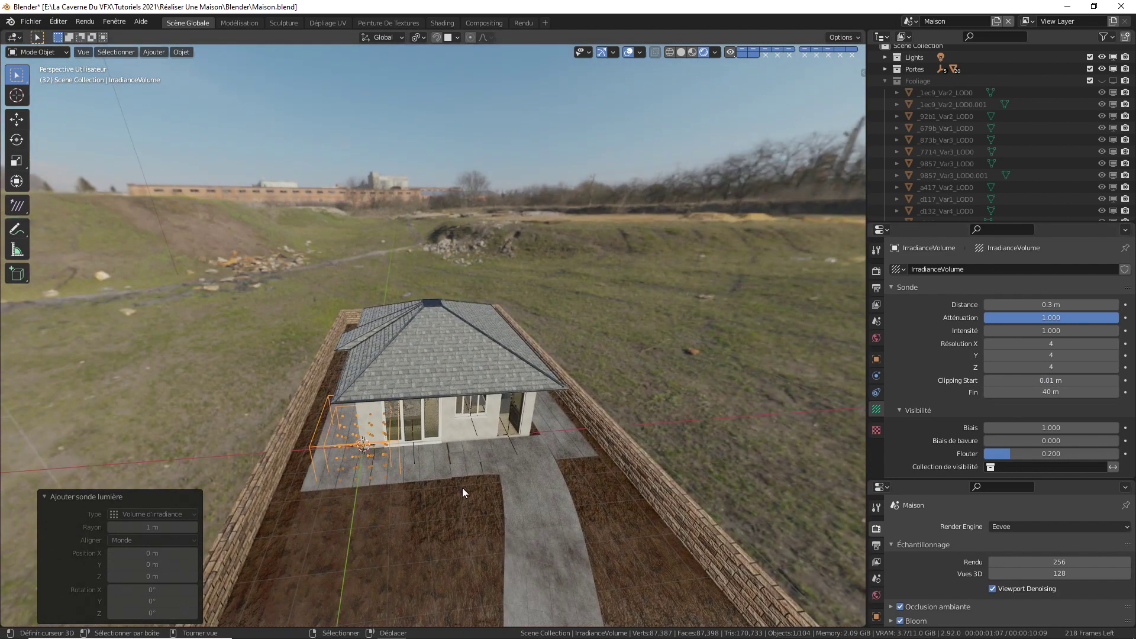
pyautogui.moveTo(462, 487); pyautogui.dragTo(495, 482, button='middle')
pyautogui.press('KP_7')
pyautogui.keyDown('shift'); pyautogui.moveTo(424, 459); pyautogui.dragTo(465, 371, button='middle'); pyautogui.keyUp('shift')
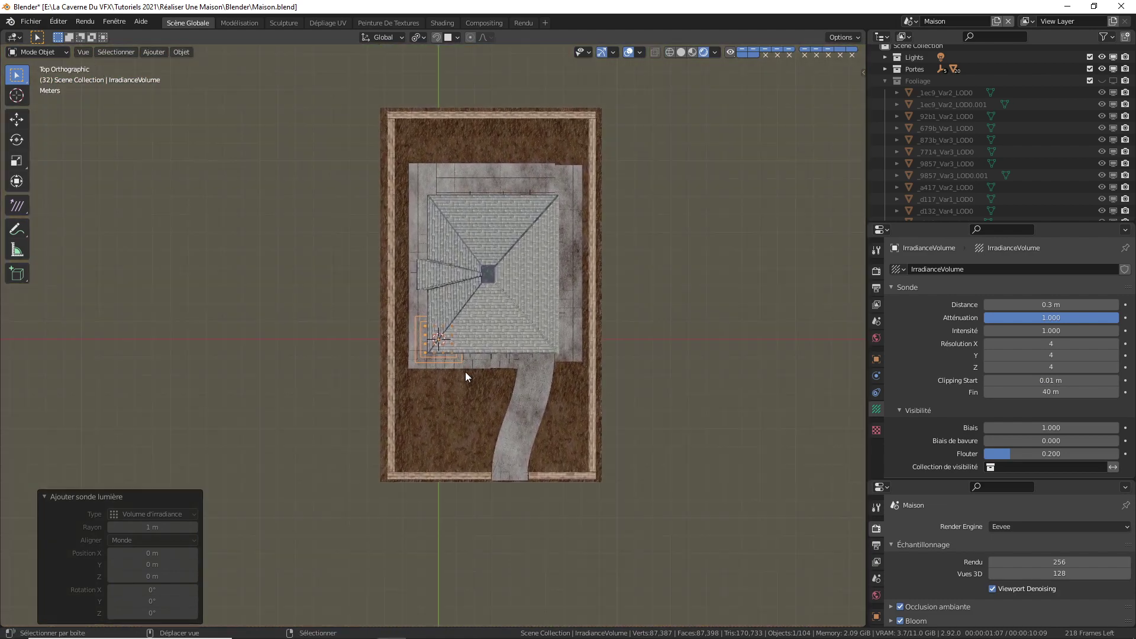
pyautogui.press('g')
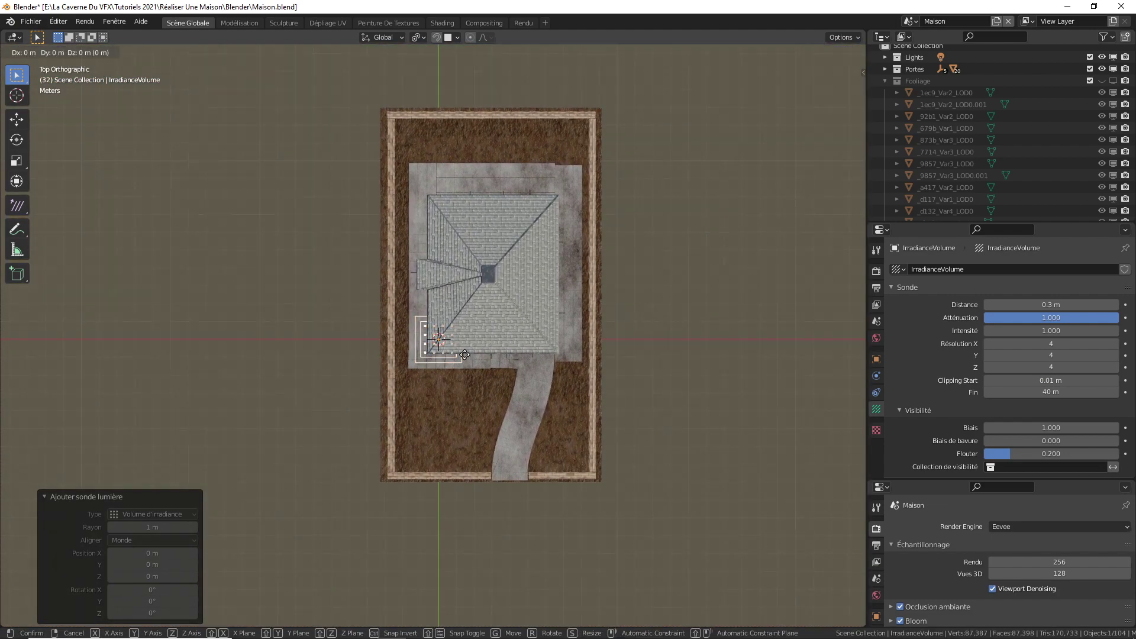
pyautogui.hotkey('shift', 'z')
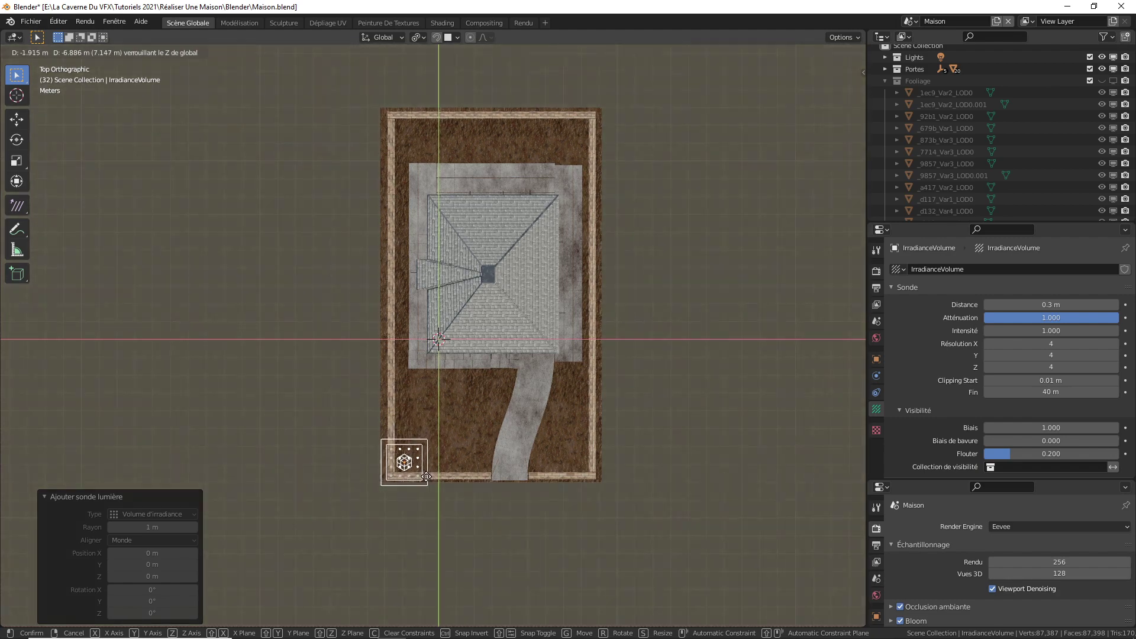
pyautogui.click(425, 476)
# Duplicate the corner irradiance volume with an offset of 2 m along X
pyautogui.scroll(6, 509, 414)
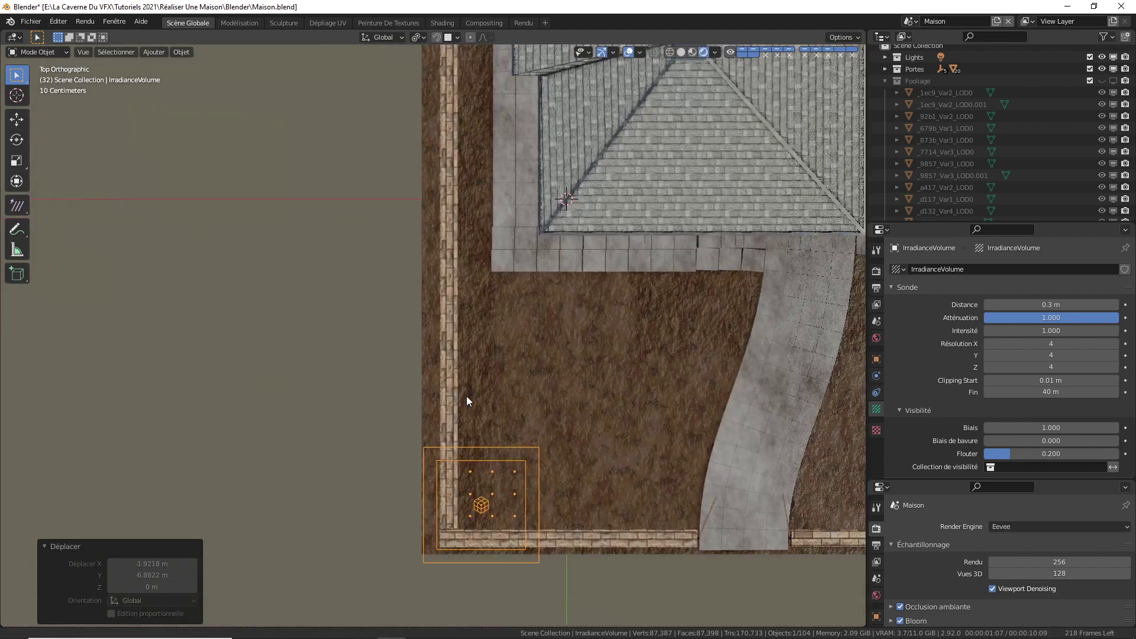
pyautogui.scroll(-2, 466, 401)
pyautogui.scroll(2, 593, 459)
pyautogui.hotkey('shift', 'd')
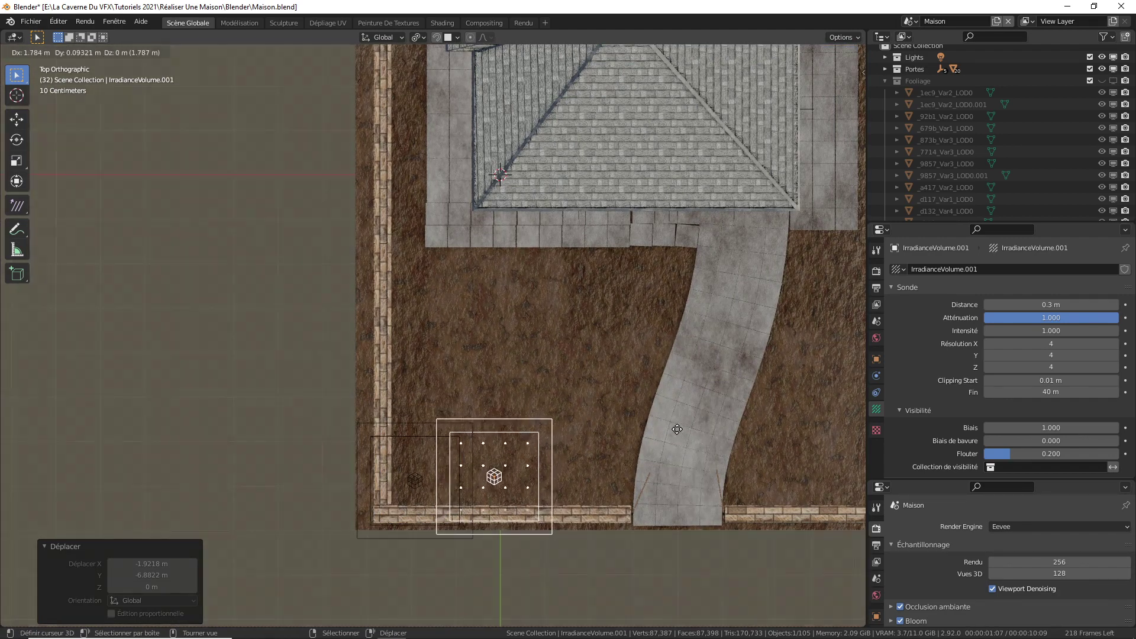
pyautogui.write('x')
pyautogui.write('1')
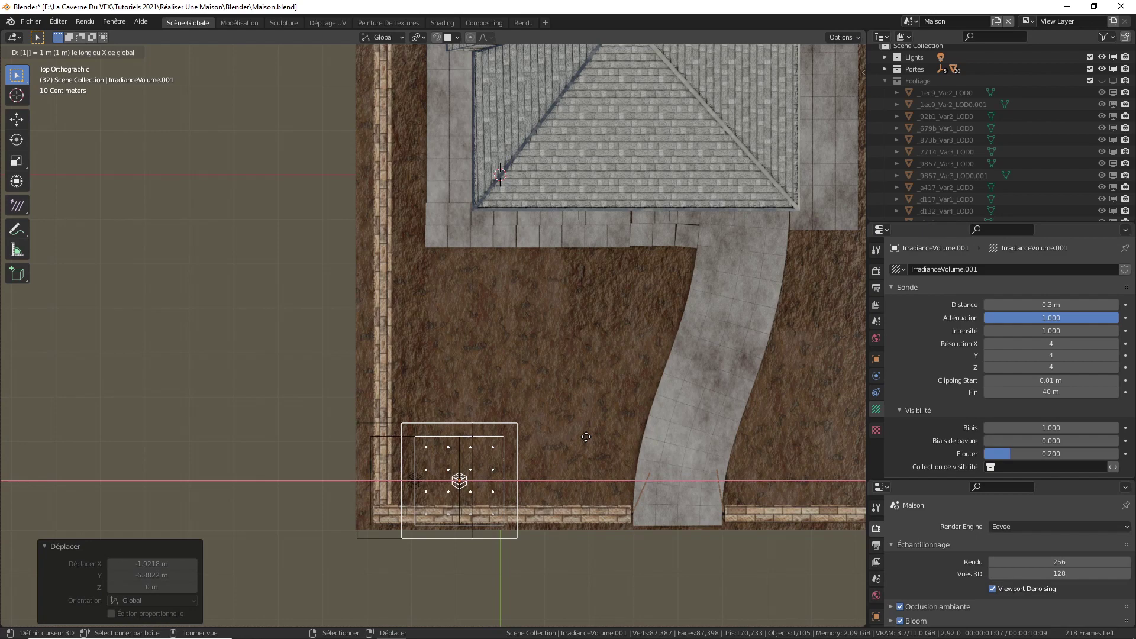
pyautogui.press('BackSpace')
pyautogui.write('2')
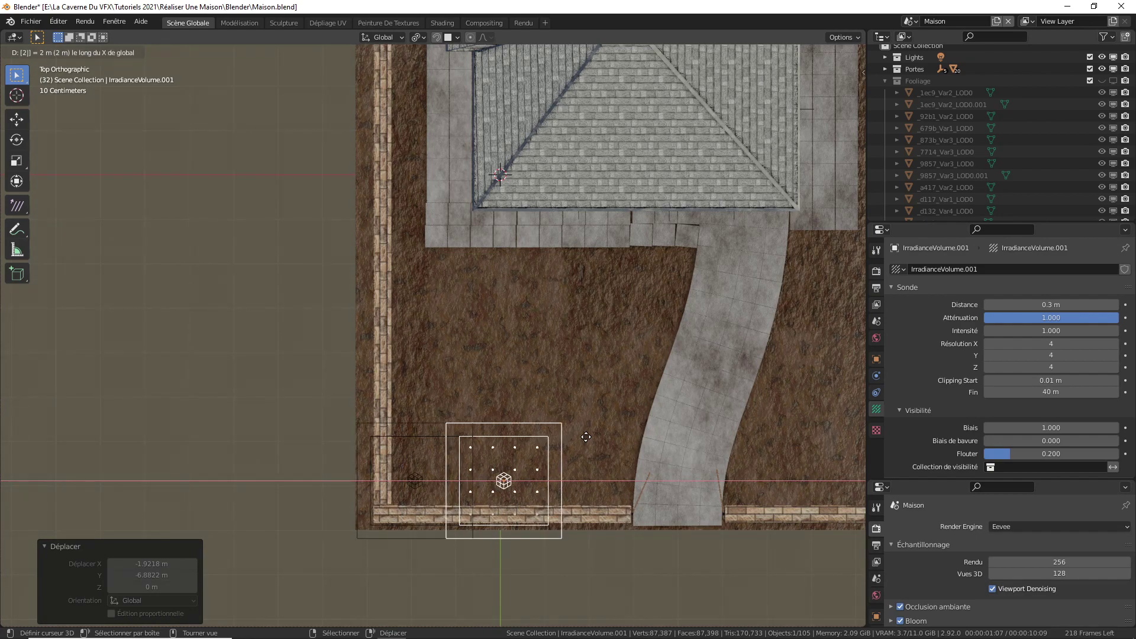
pyautogui.press('Return')
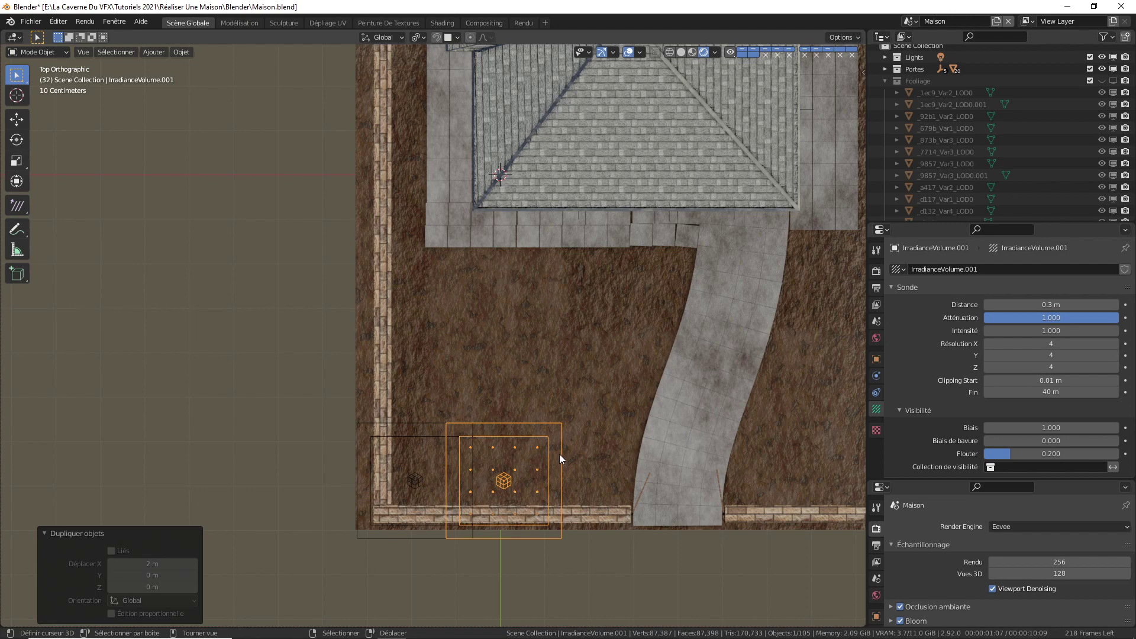
# Add four more irradiance volume copies, each 2 m further along X, to complete the row along the front wall
pyautogui.keyDown('shift'); pyautogui.moveTo(559, 453); pyautogui.dragTo(513, 431, button='middle'); pyautogui.keyUp('shift')
pyautogui.hotkey('shift', 'd')
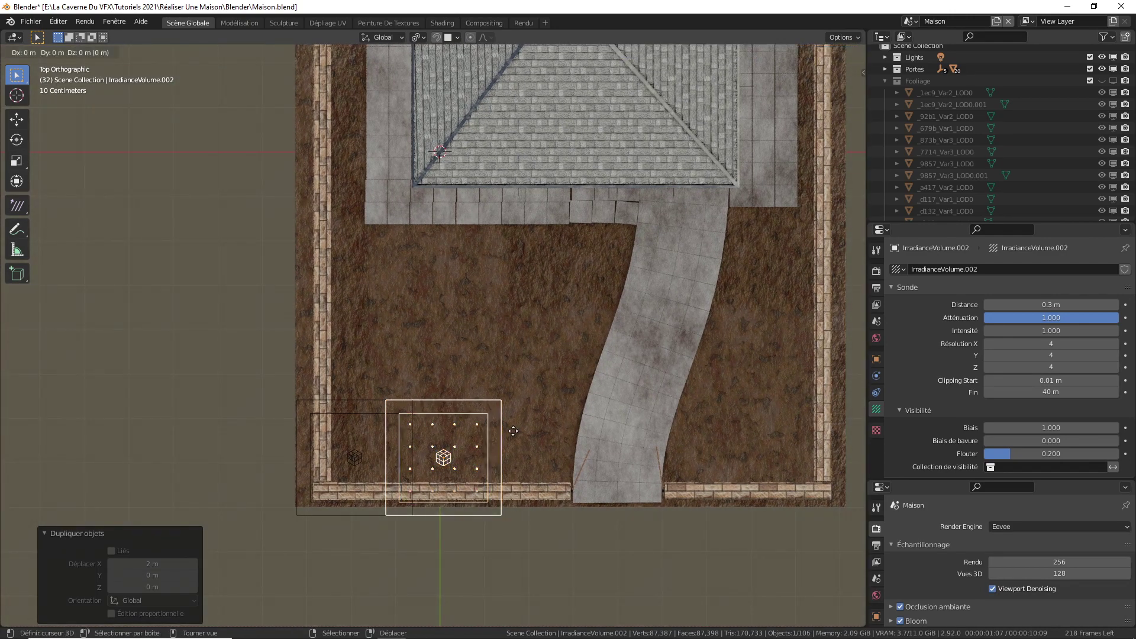
pyautogui.press('x')
pyautogui.press('2')
pyautogui.press('Return')
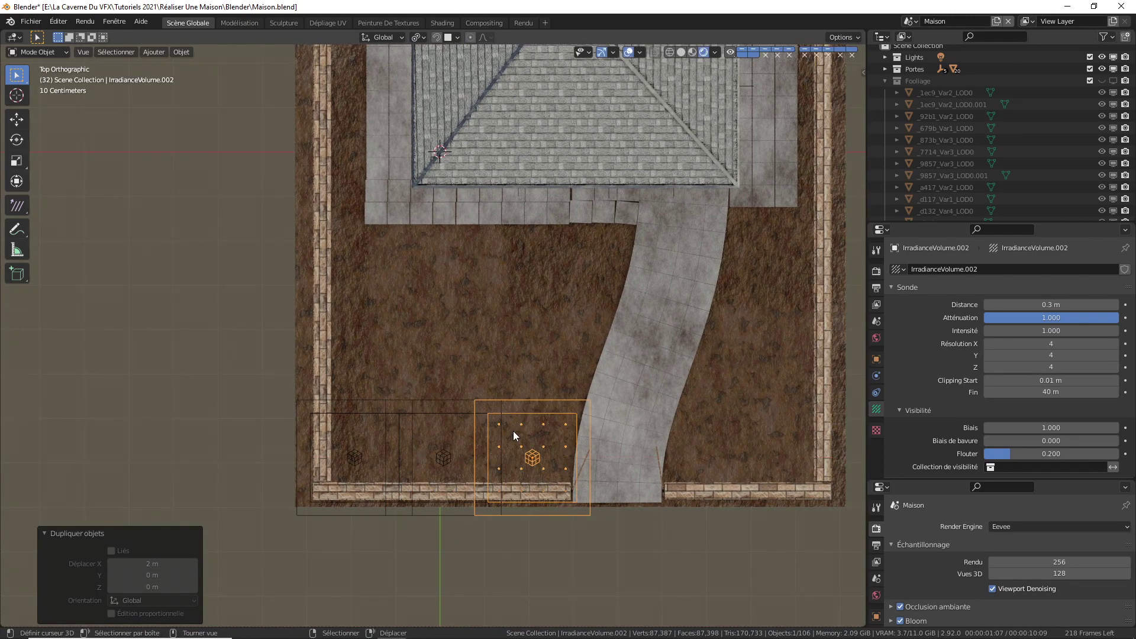
pyautogui.hotkey('shift', 'd')
pyautogui.press('x')
pyautogui.press('2')
pyautogui.press('Return')
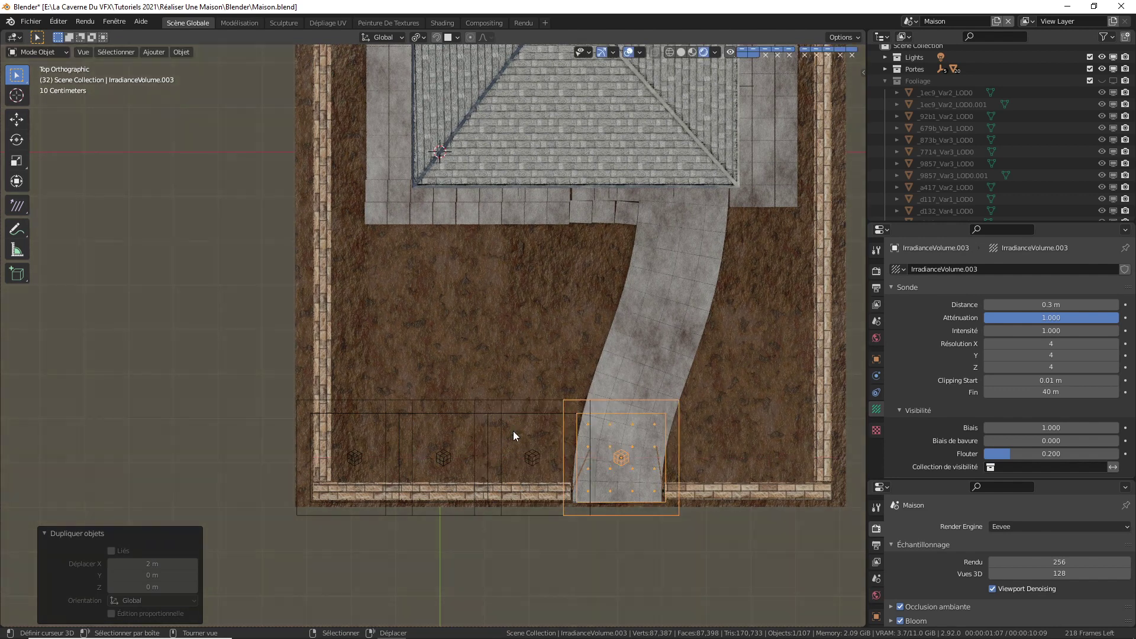
pyautogui.hotkey('shift', 'd')
pyautogui.press('x')
pyautogui.press('2')
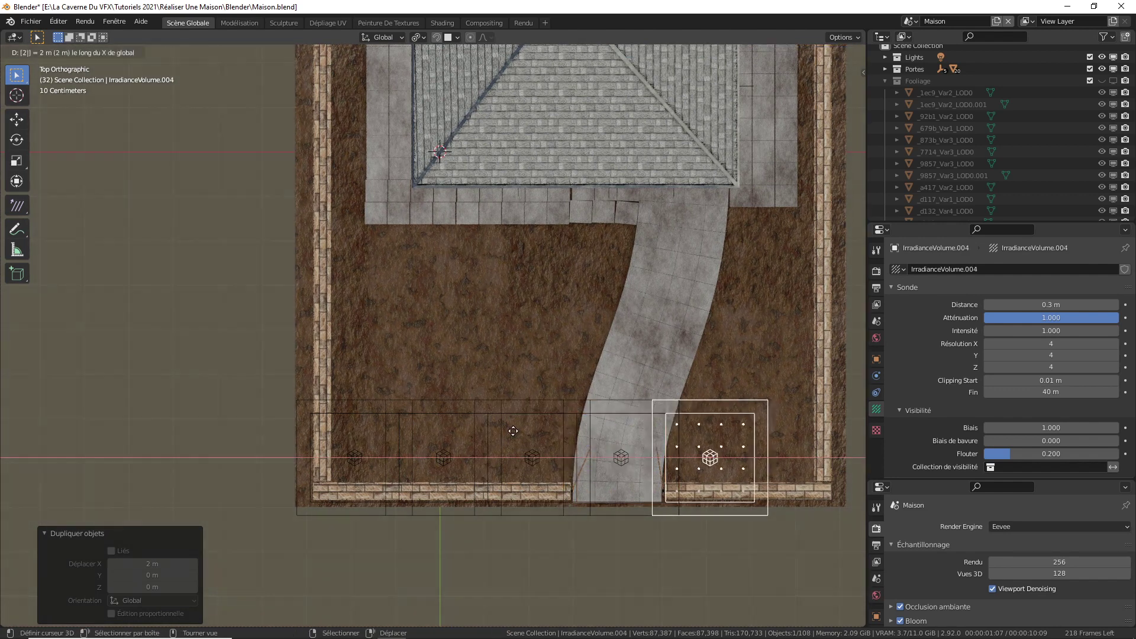
pyautogui.press('Return')
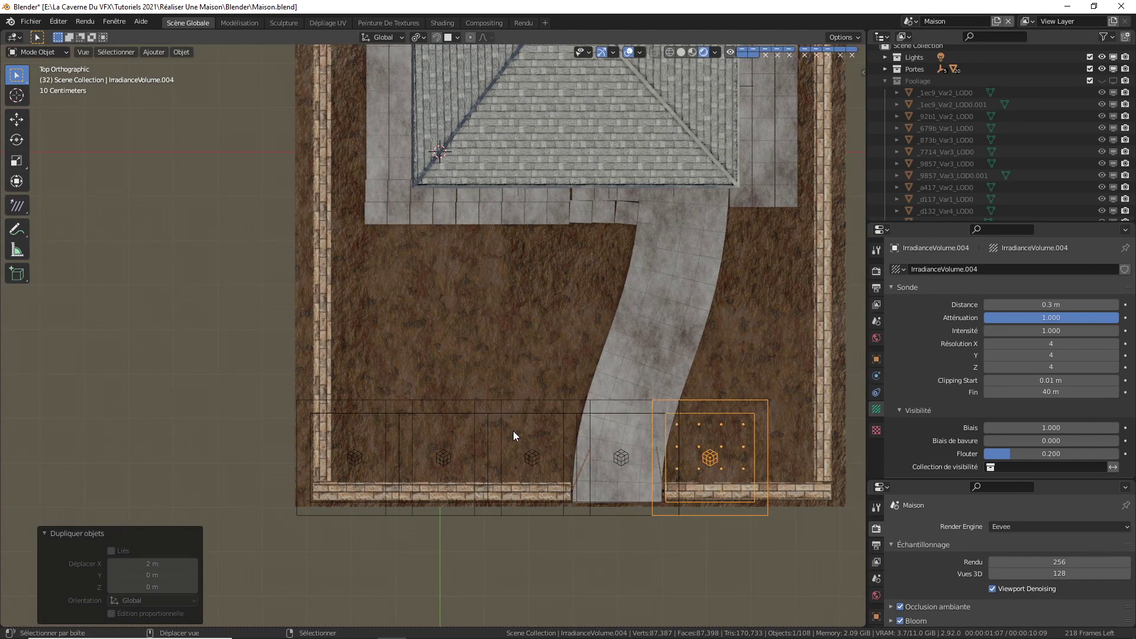
pyautogui.hotkey('shift', 'r')
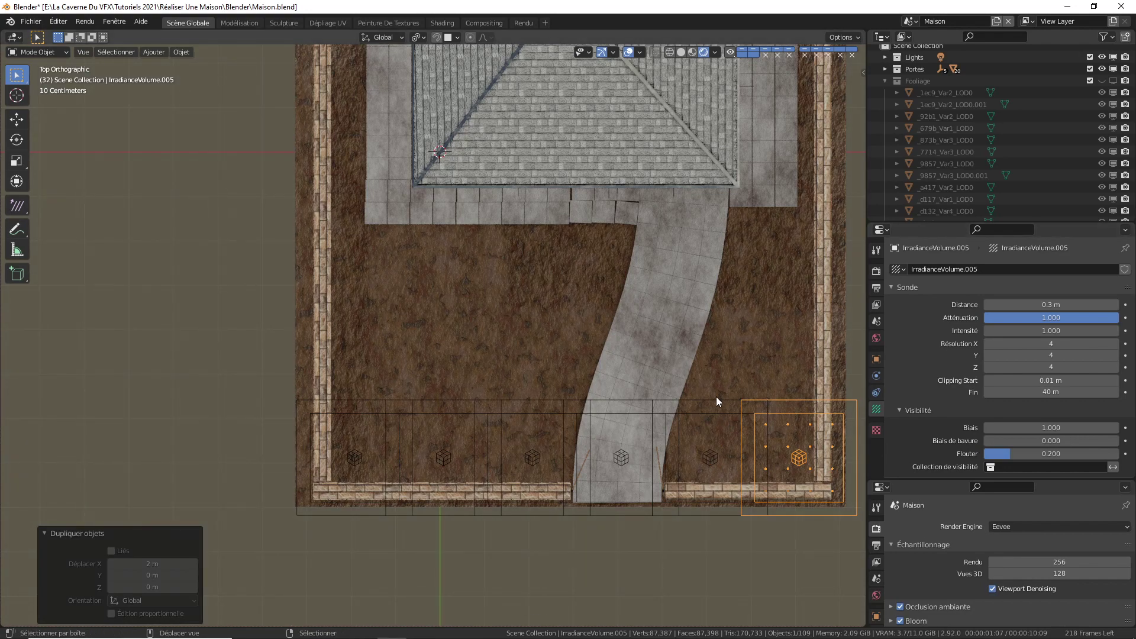
# Select all six irradiance volumes in the front row and duplicate them 2 m along Y
pyautogui.keyDown('shift'); pyautogui.click(658, 461); pyautogui.keyUp('shift')
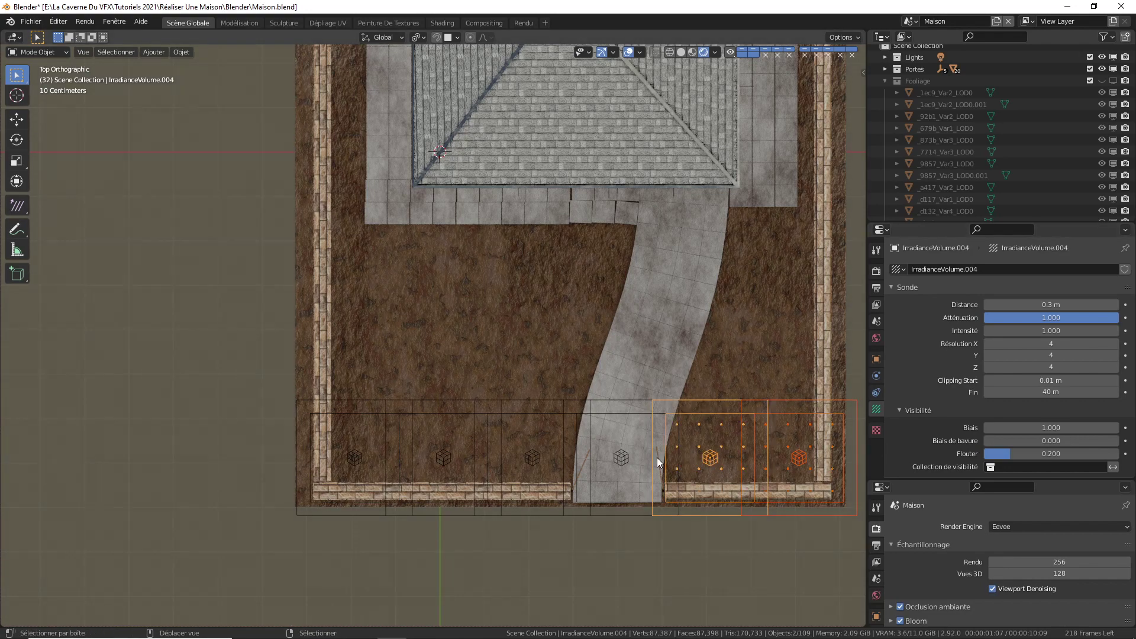
pyautogui.keyDown('shift'); pyautogui.click(627, 459); pyautogui.keyUp('shift')
pyautogui.keyDown('shift'); pyautogui.click(503, 459); pyautogui.keyUp('shift')
pyautogui.keyDown('shift'); pyautogui.click(451, 460); pyautogui.keyUp('shift')
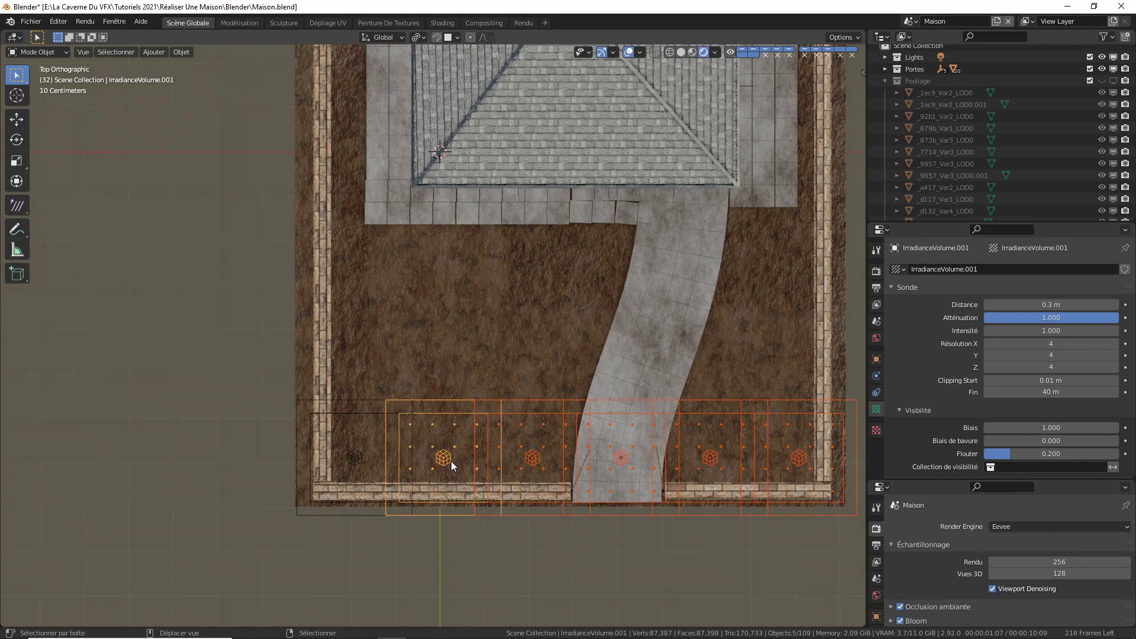
pyautogui.keyDown('shift'); pyautogui.click(346, 452); pyautogui.keyUp('shift')
pyautogui.hotkey('shift', 'd')
pyautogui.write('y')
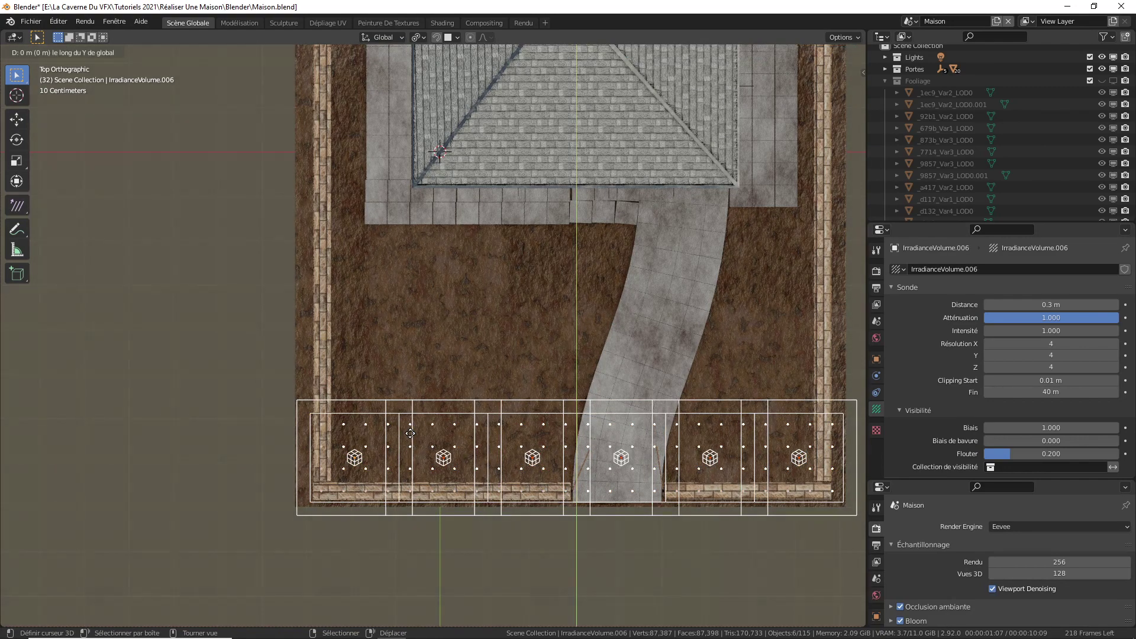
pyautogui.write('2')
pyautogui.press('Return')
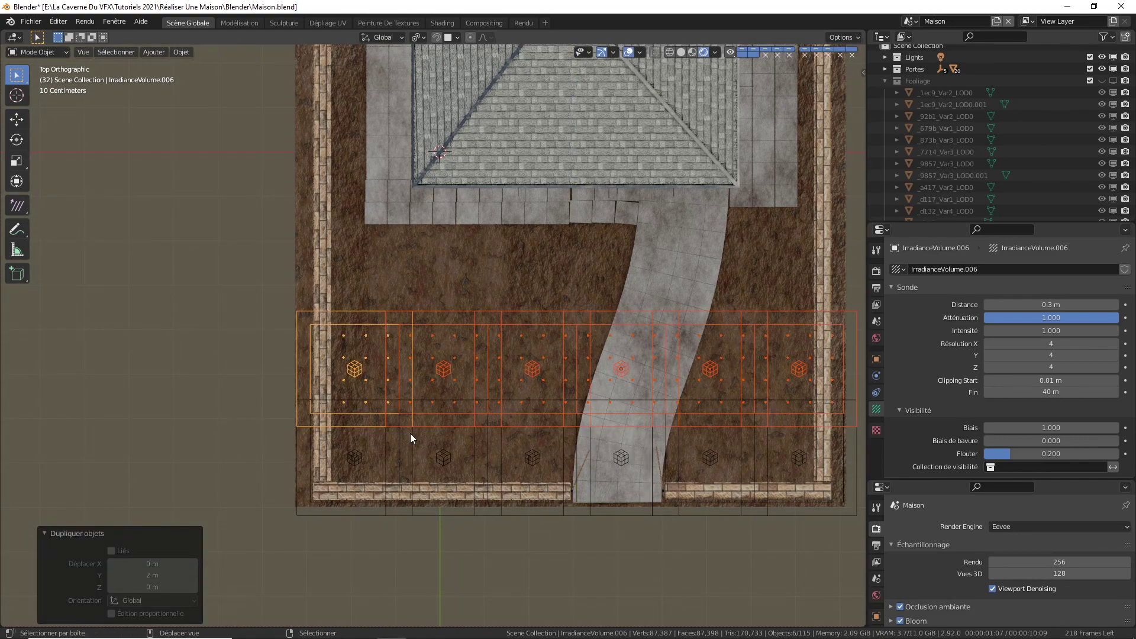
# Repeat the 2 m Y duplication of the row nine times so the volumes extend past the rear garden wall
pyautogui.hotkey('shift', 'r')
pyautogui.hotkey('shift', 'r')
pyautogui.hotkey('shift', 'r')
pyautogui.scroll(2, 472, 371)
pyautogui.scroll(-3, 521, 331)
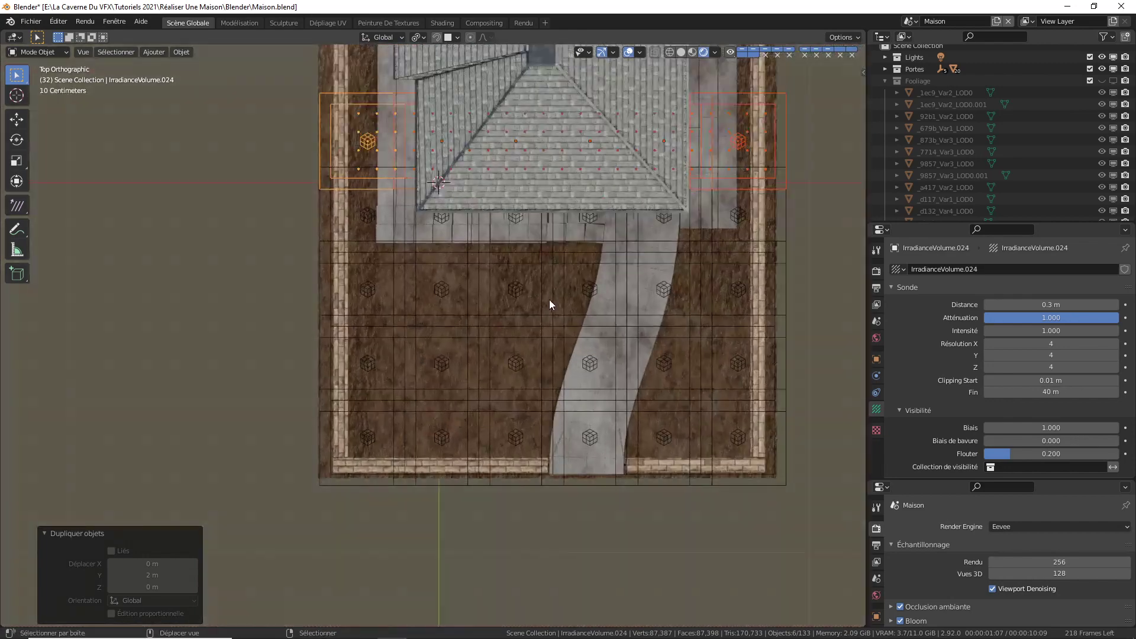
pyautogui.keyDown('shift'); pyautogui.moveTo(548, 303); pyautogui.dragTo(514, 485, button='middle'); pyautogui.keyUp('shift')
pyautogui.hotkey('shift', 'r')
pyautogui.keyDown('shift'); pyautogui.moveTo(491, 296); pyautogui.dragTo(486, 435, button='middle'); pyautogui.keyUp('shift')
pyautogui.hotkey('shift', 'r')
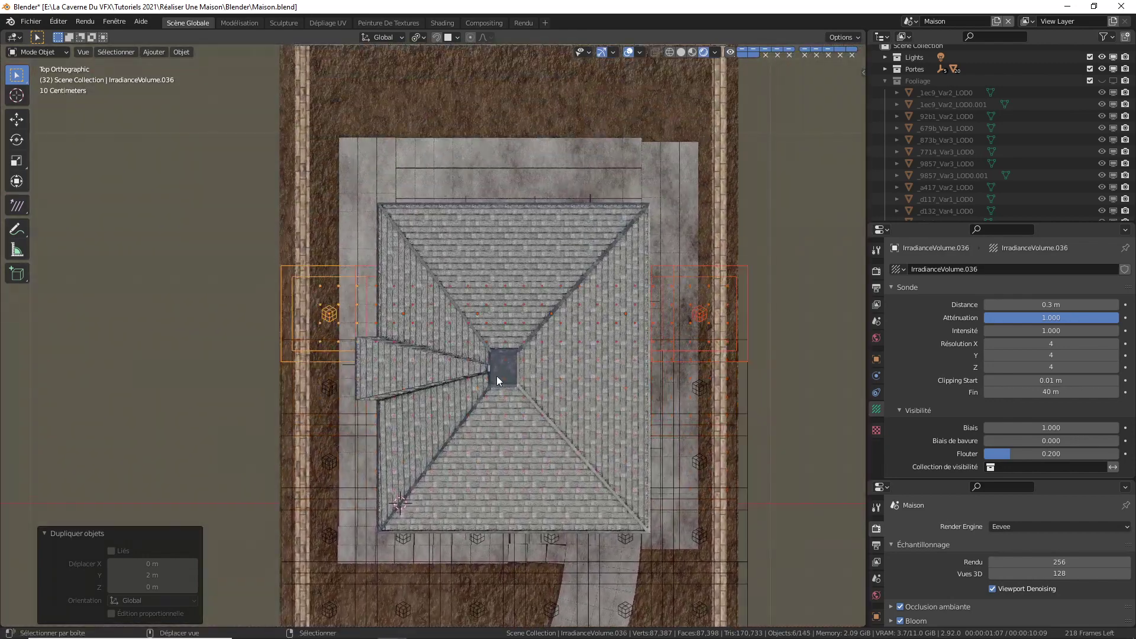
pyautogui.hotkey('shift', 'r')
pyautogui.hotkey('shift', 'r')
pyautogui.keyDown('shift'); pyautogui.moveTo(529, 287); pyautogui.dragTo(529, 400, button='middle'); pyautogui.keyUp('shift')
pyautogui.hotkey('shift', 'r')
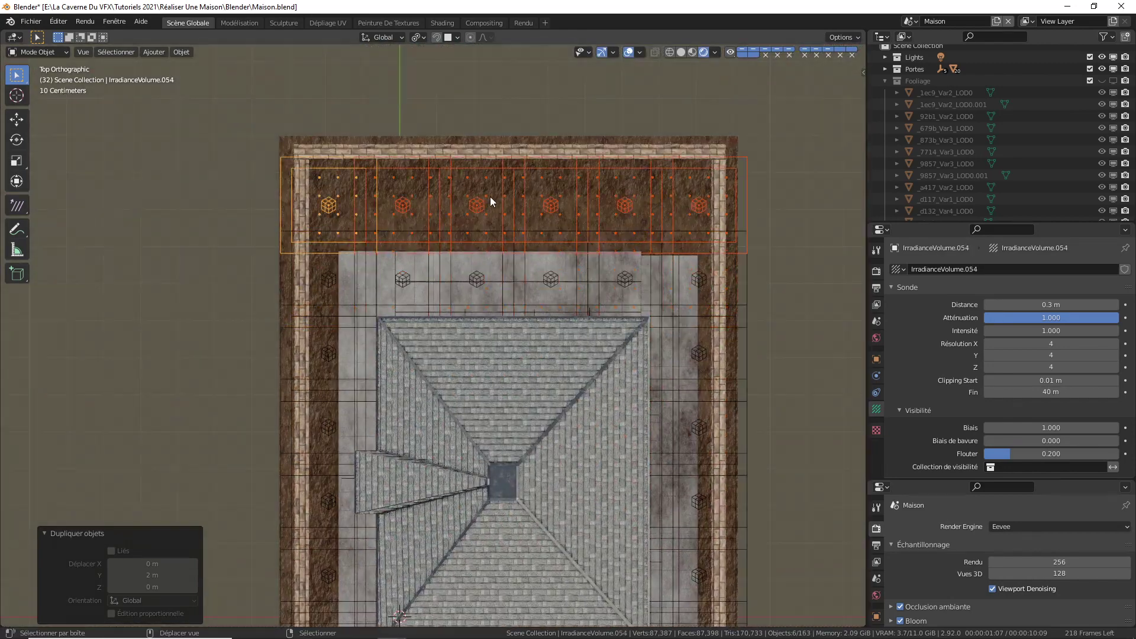
pyautogui.hotkey('shift', 'r')
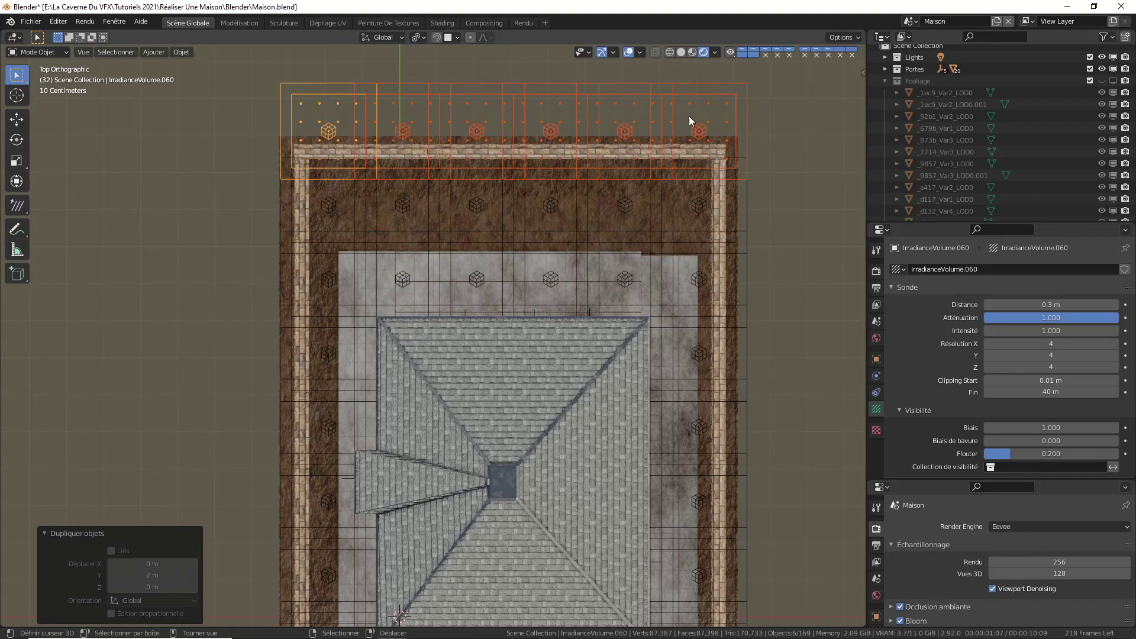
# Box-select the whole layer of irradiance volumes in side view and duplicate it 2 m along Z
pyautogui.moveTo(685, 306); pyautogui.dragTo(443, 339, button='middle')
pyautogui.press('KP_3')
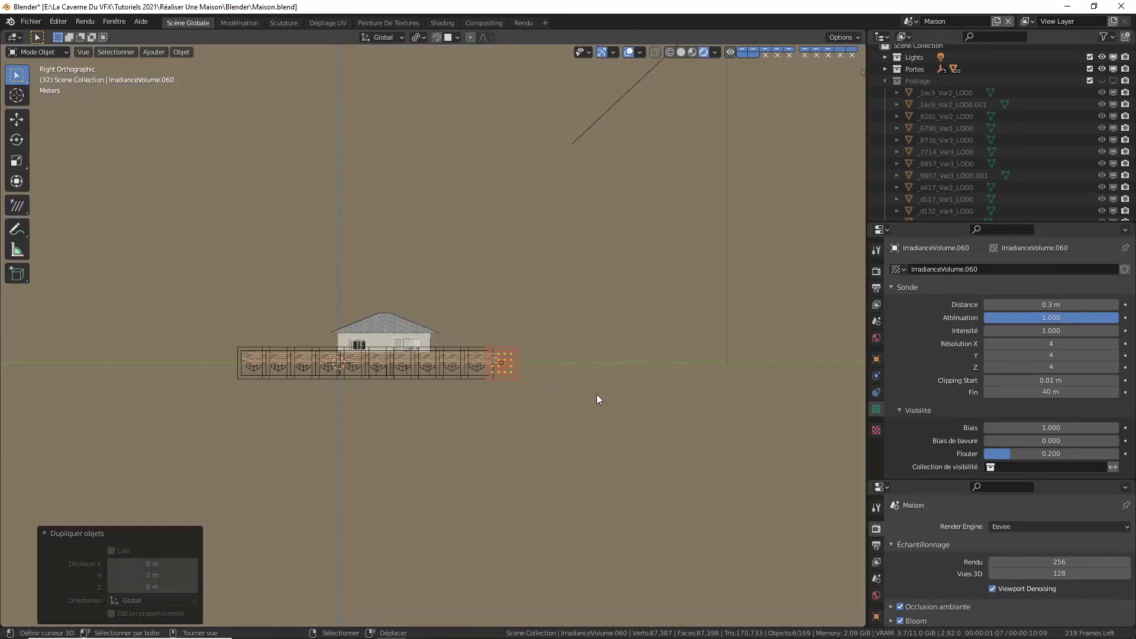
pyautogui.press('b')
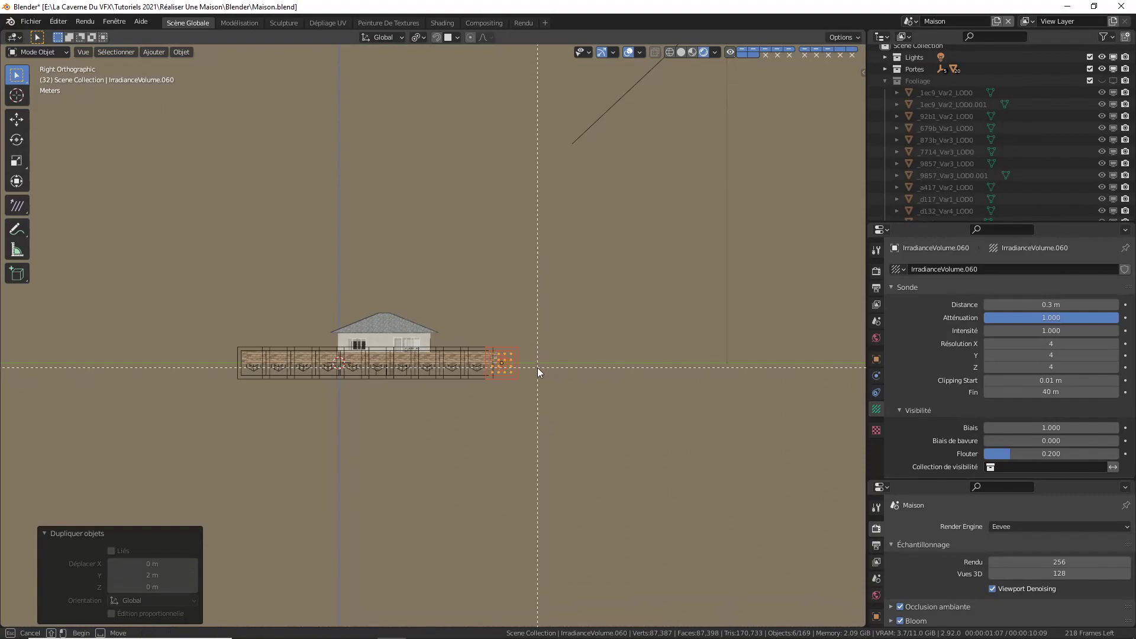
pyautogui.moveTo(537, 367); pyautogui.dragTo(168, 456)
pyautogui.moveTo(446, 298); pyautogui.dragTo(552, 311, button='middle')
pyautogui.hotkey('shift', 'd')
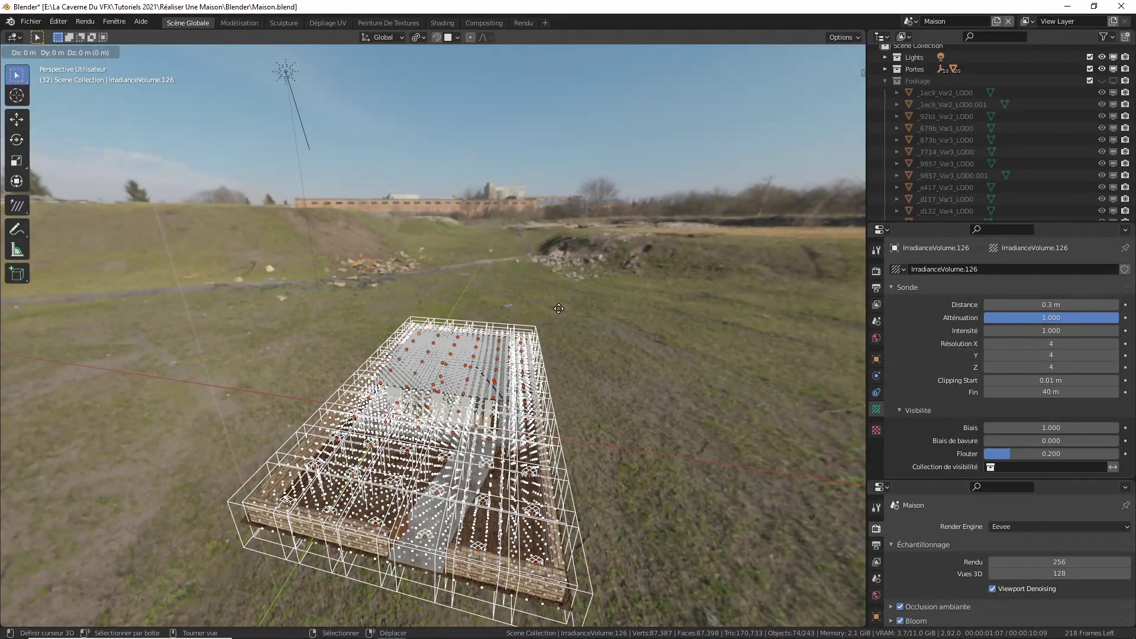
pyautogui.write('z')
pyautogui.write('2')
pyautogui.press('Return')
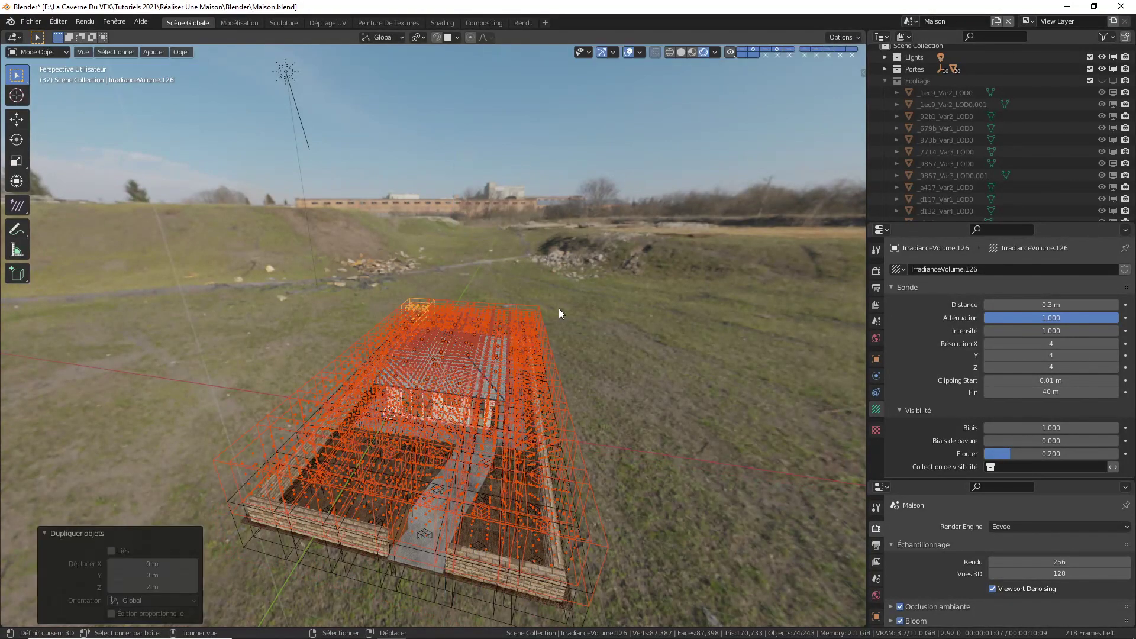
# Duplicate the selected upper layer of irradiance volumes another 2 m along Z to cover the roof, and deselect everything
pyautogui.moveTo(461, 288); pyautogui.dragTo(436, 245, button='middle')
pyautogui.scroll(12, 436, 245)
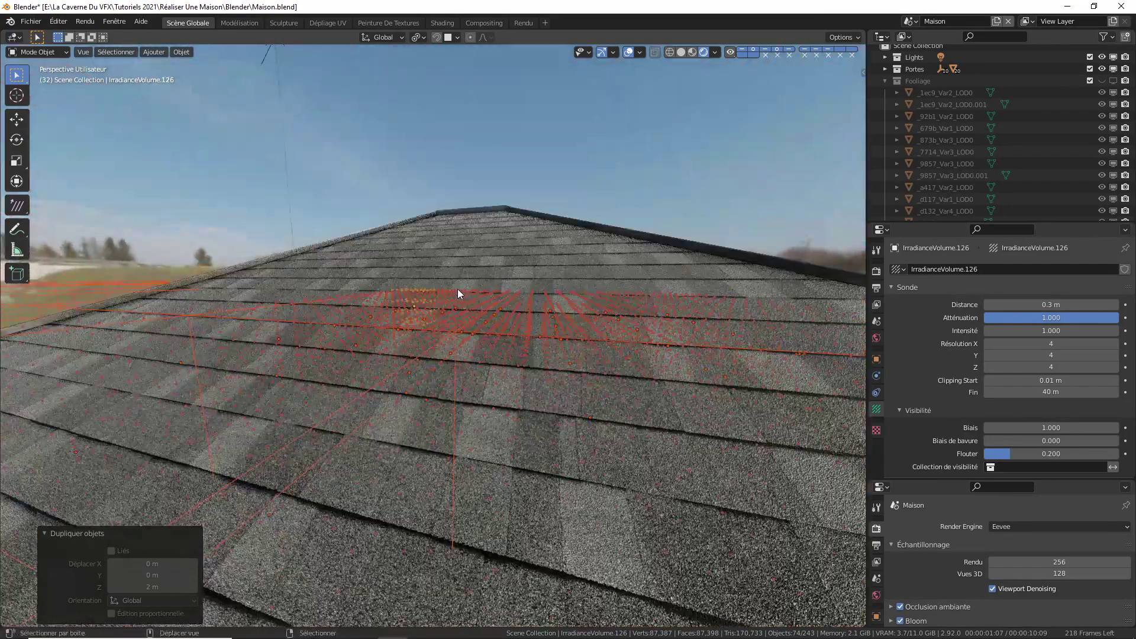
pyautogui.moveTo(456, 288); pyautogui.dragTo(404, 307, button='middle')
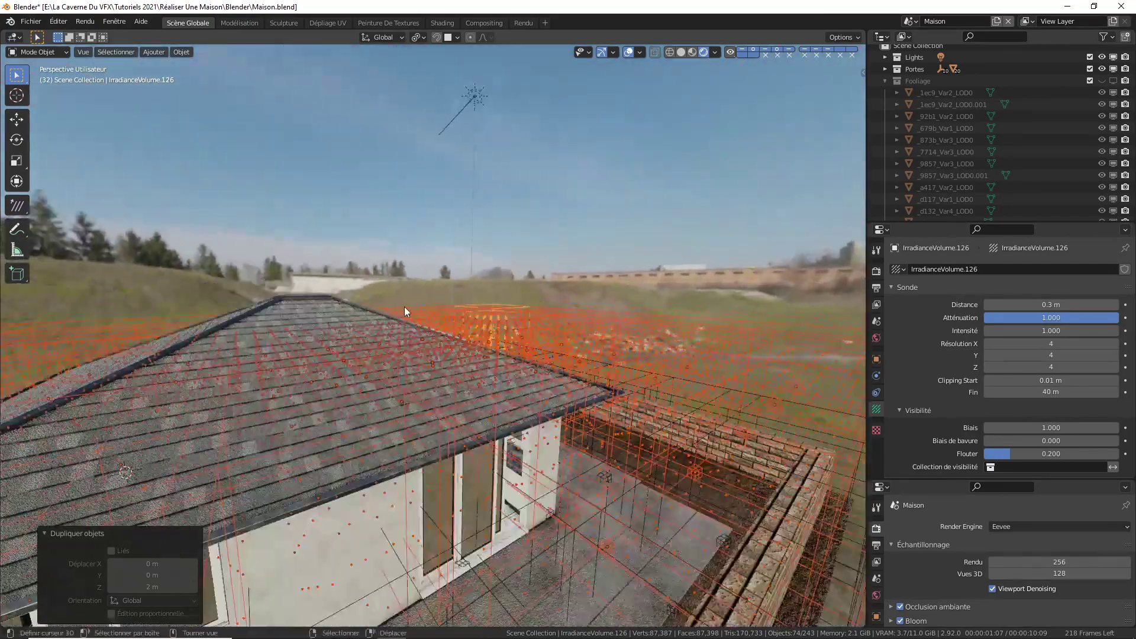
pyautogui.hotkey('shift', 'd')
pyautogui.write('z')
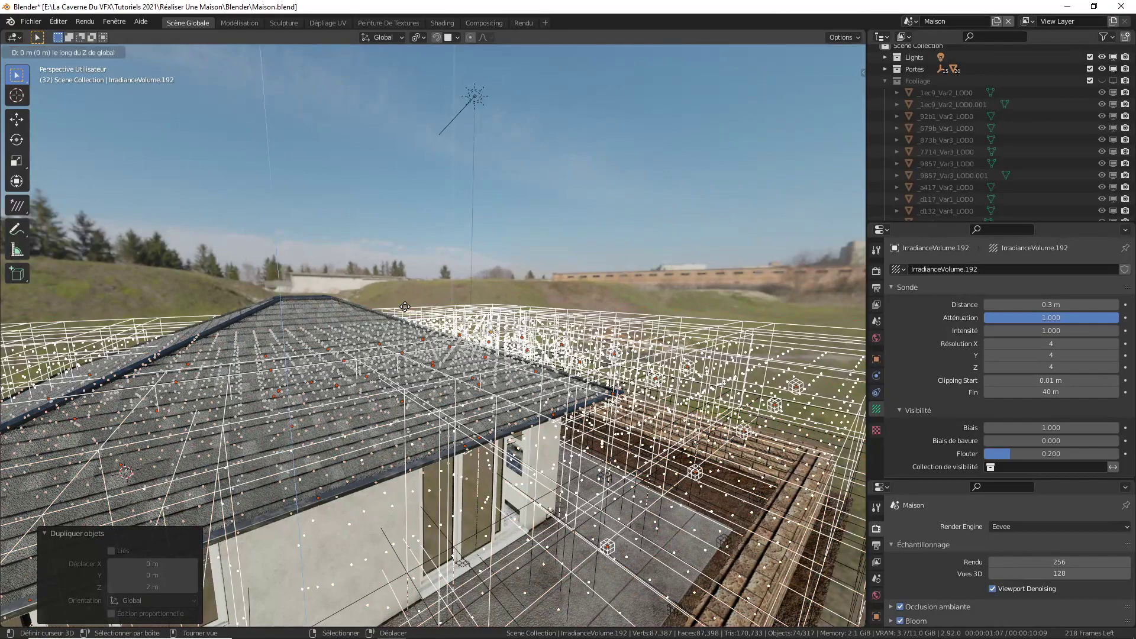
pyautogui.write('2')
pyautogui.press('Return')
pyautogui.scroll(-6, 379, 302)
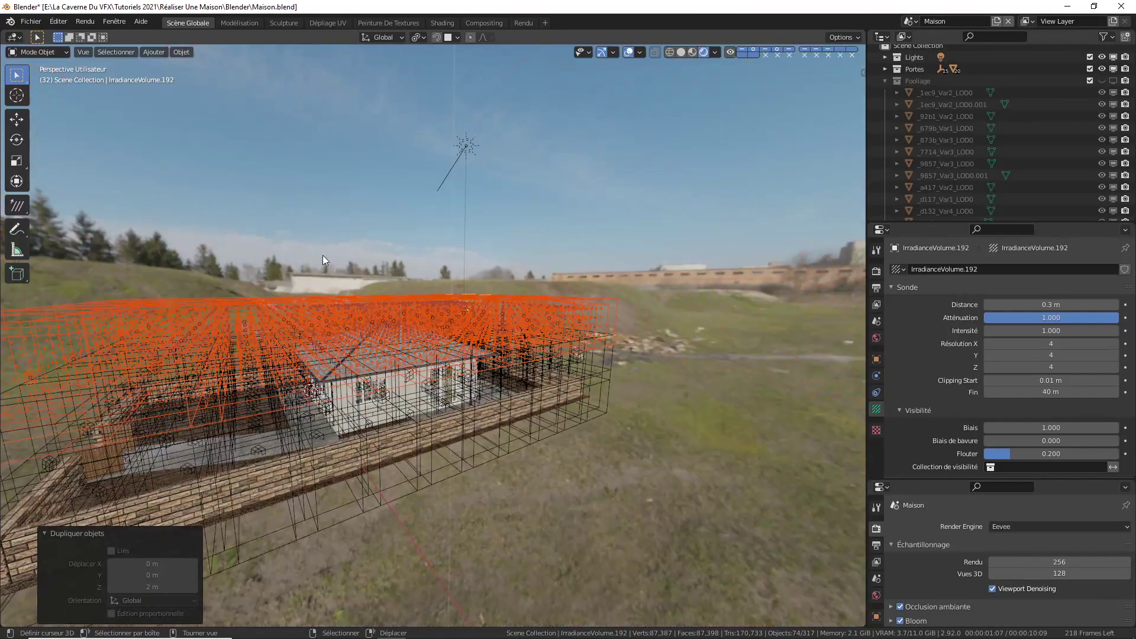
pyautogui.moveTo(321, 254); pyautogui.dragTo(506, 307, button='middle')
pyautogui.press('a')
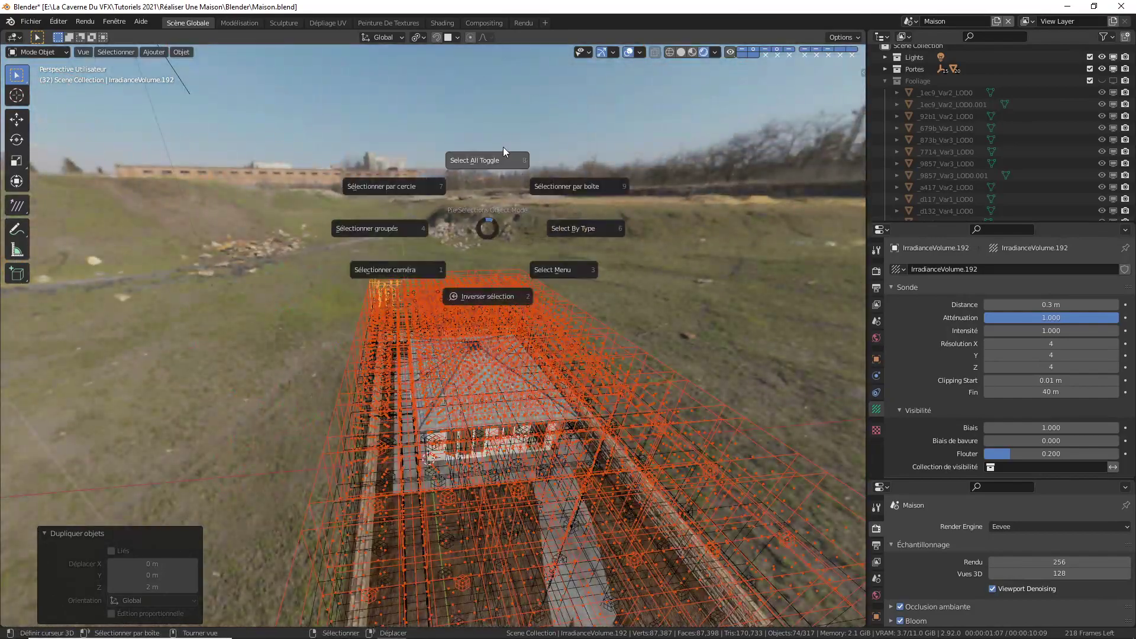
pyautogui.click(504, 150)
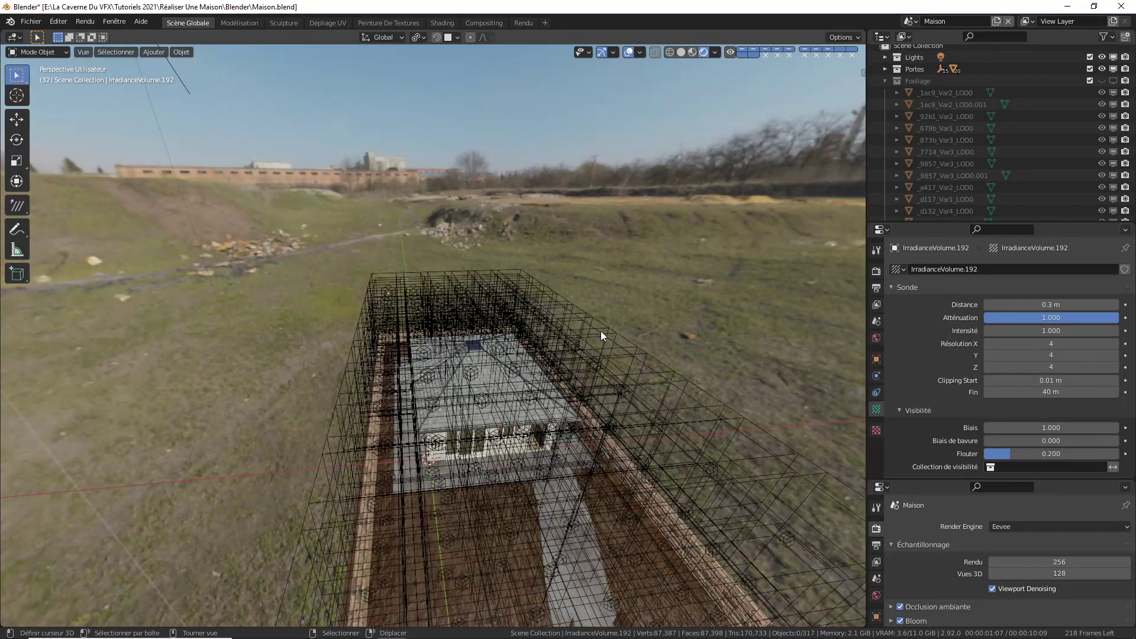
pyautogui.moveTo(626, 318); pyautogui.dragTo(654, 247, button='middle')
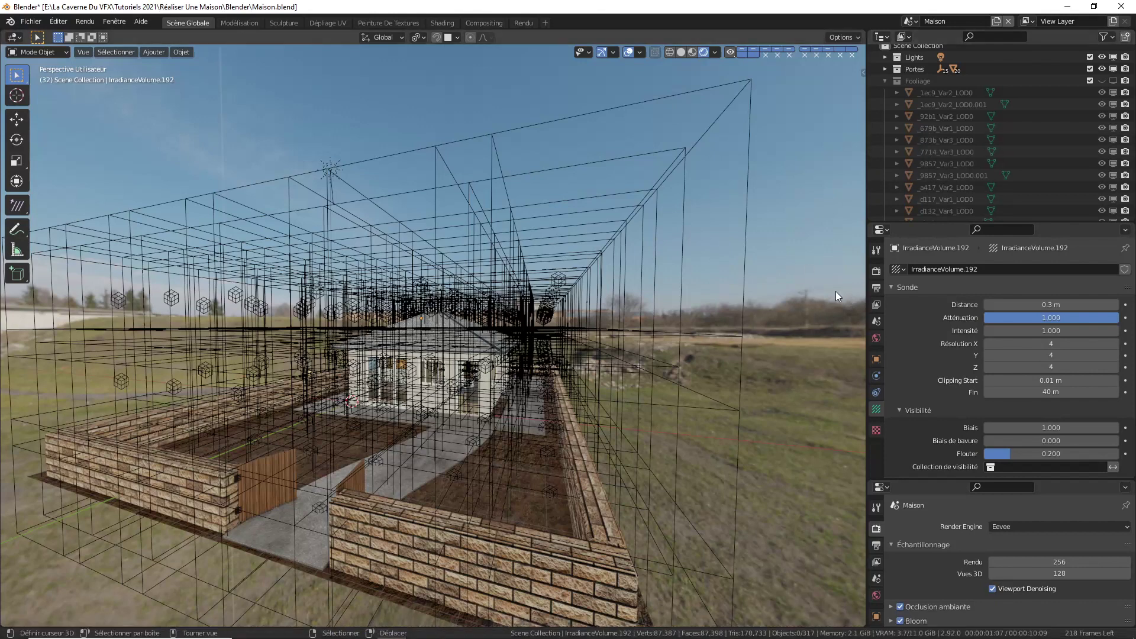
# Make the Fooliage and Arbres collections visible in the viewport
pyautogui.click(1114, 81)
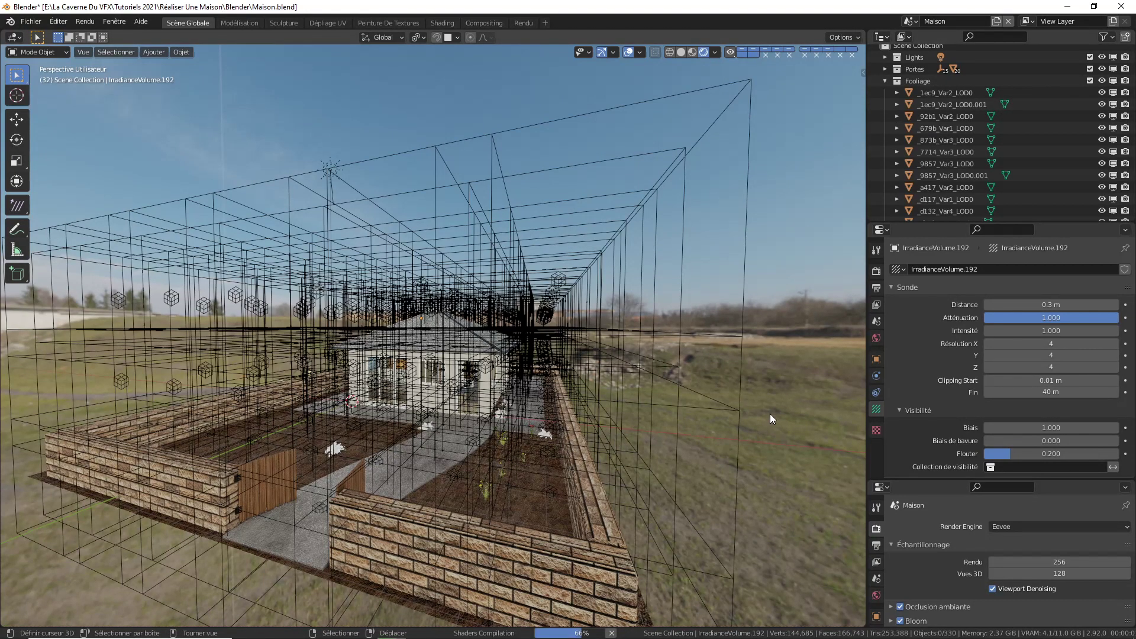
pyautogui.click(885, 81)
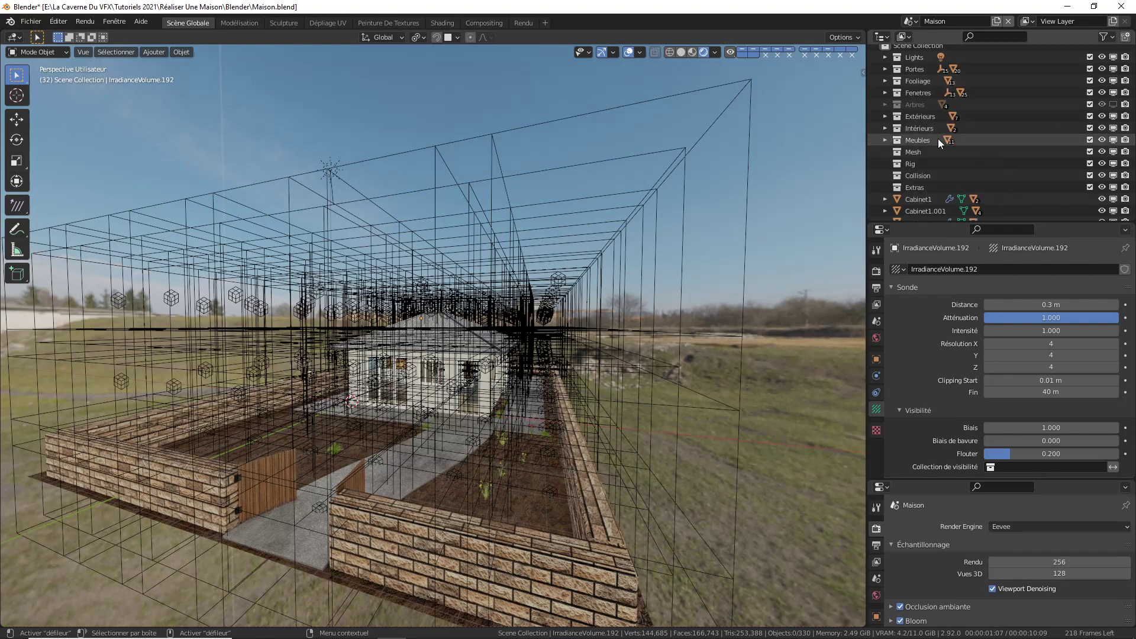
pyautogui.click(1089, 104)
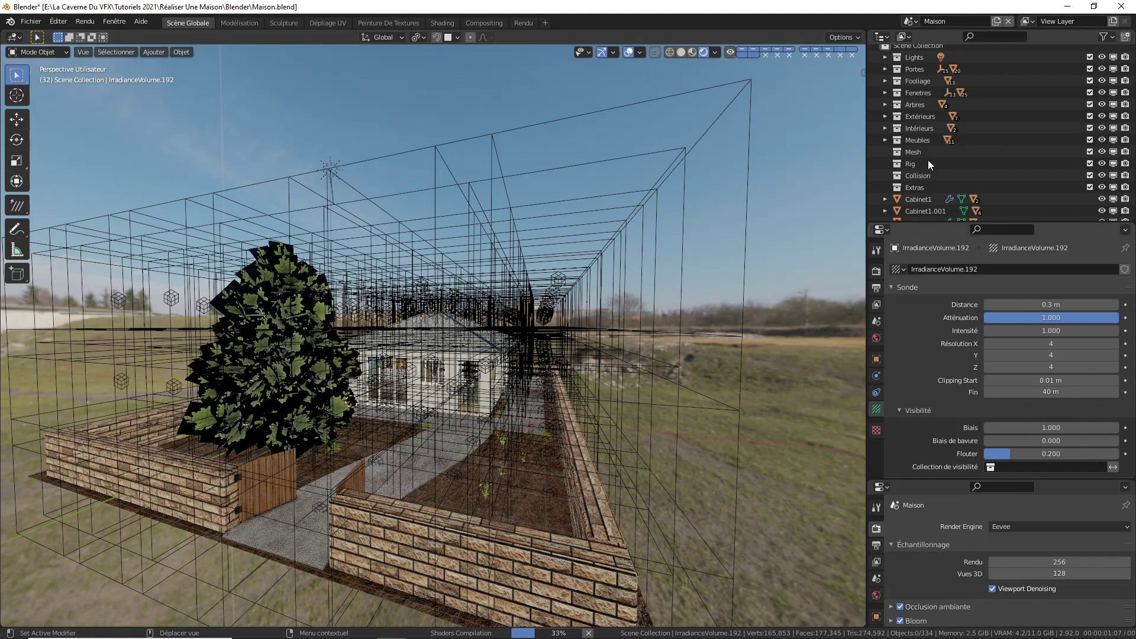
# Select the Terrain object and enable viewport display for both of its particle systems
pyautogui.click(544, 513)
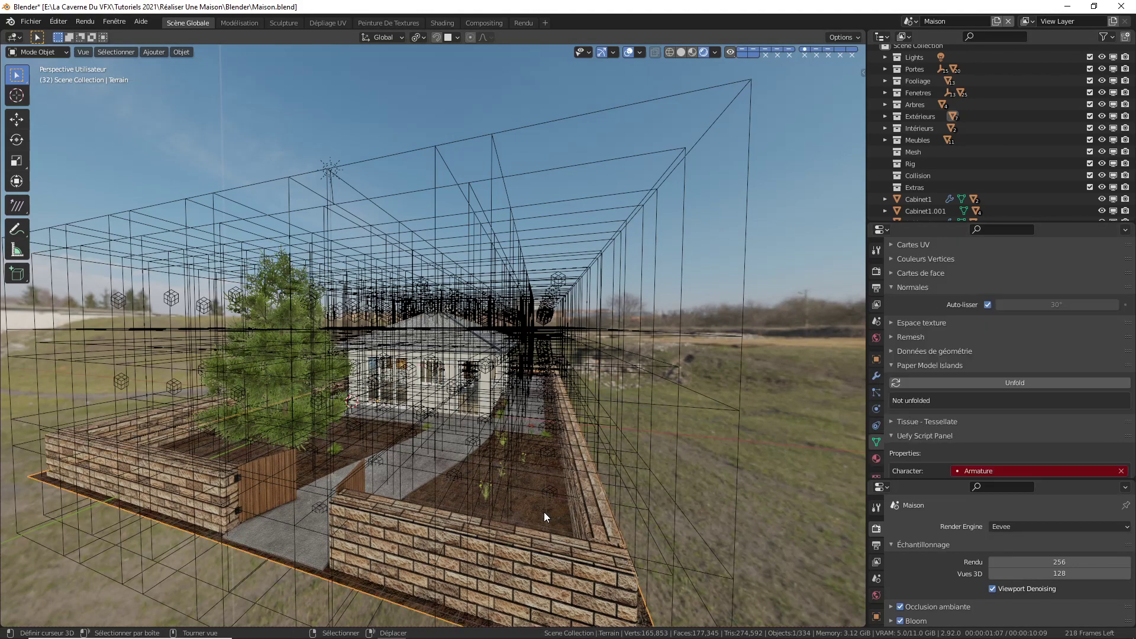
pyautogui.click(877, 392)
pyautogui.scroll(3, 1057, 278)
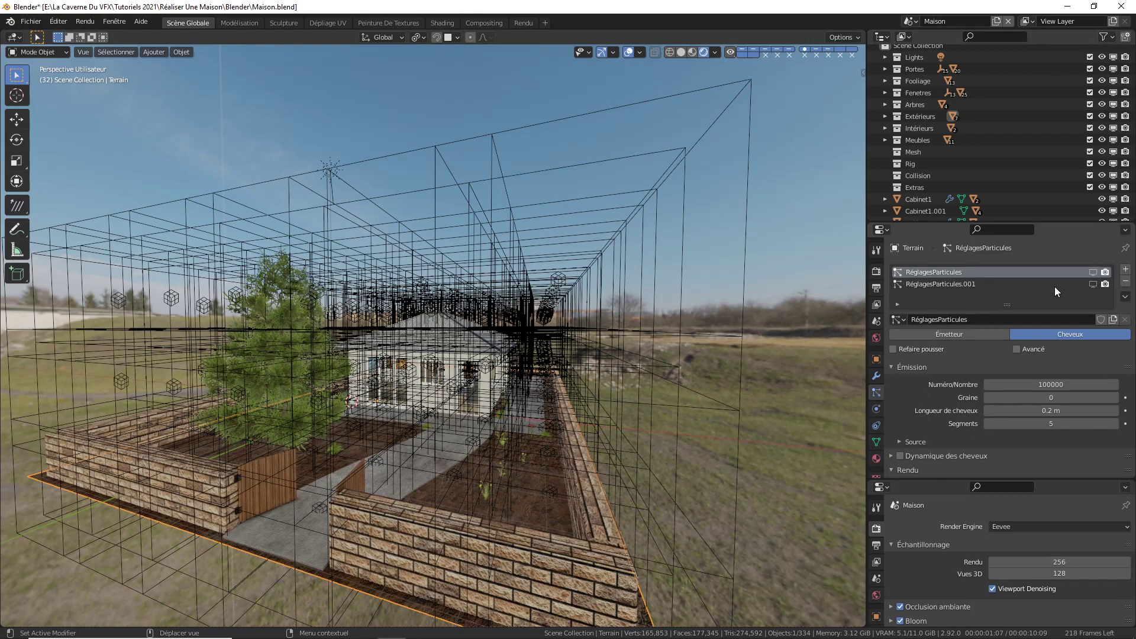
pyautogui.click(1093, 284)
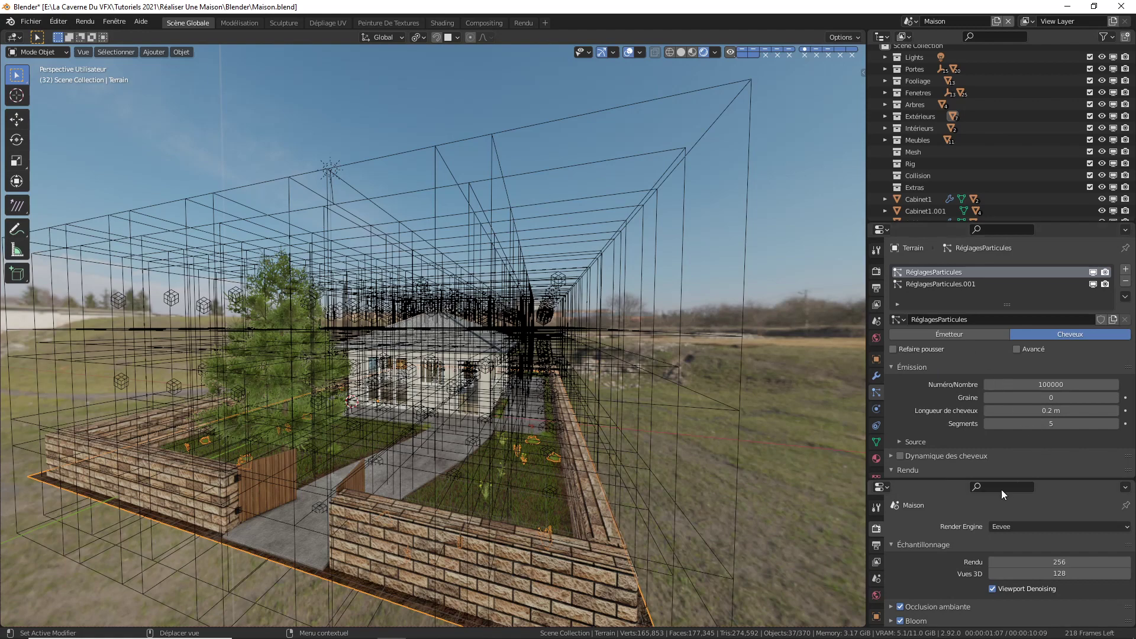
# Set the viewport display amount of the children to 25 for the terrain's RéglagesParticules system
pyautogui.scroll(-10, 938, 410)
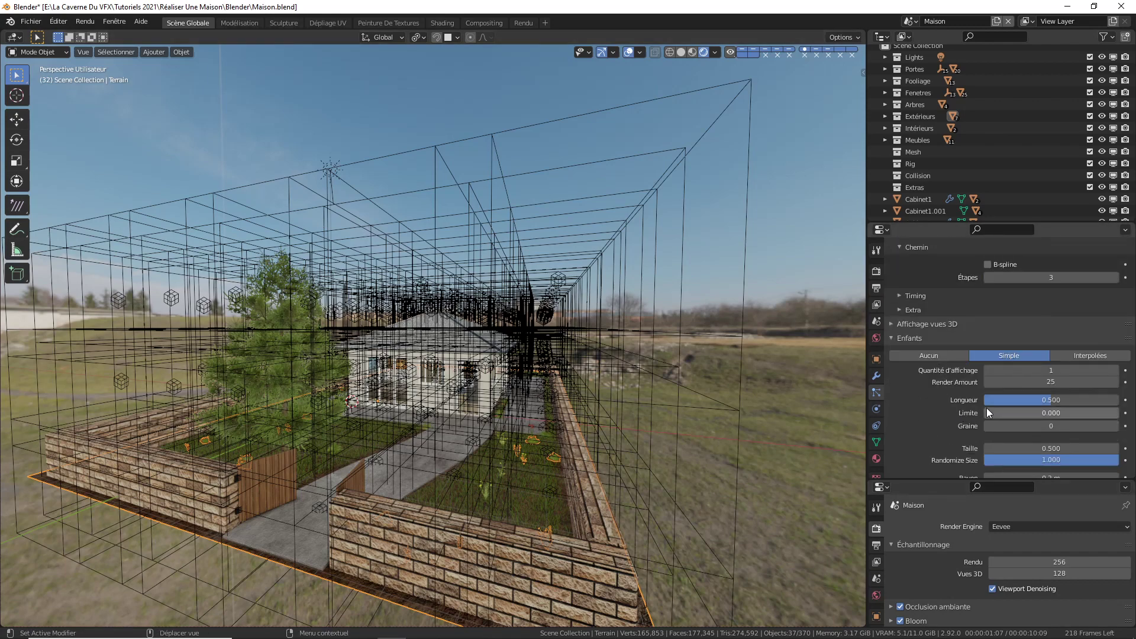
pyautogui.scroll(-2, 985, 407)
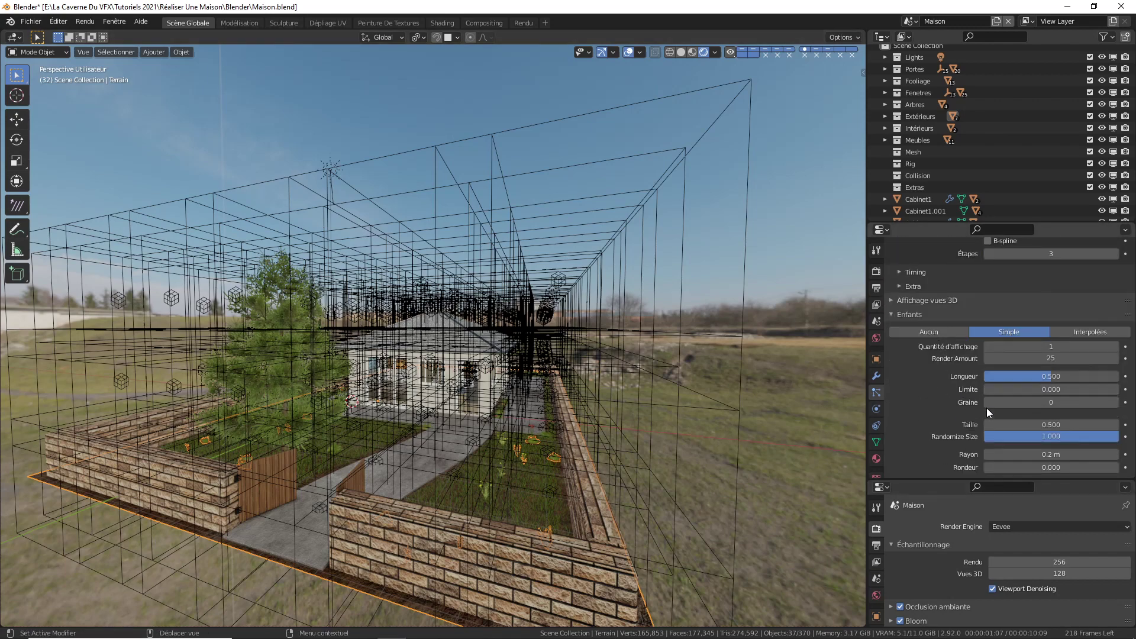
pyautogui.click(1052, 349)
pyautogui.write('25')
pyautogui.press('Return')
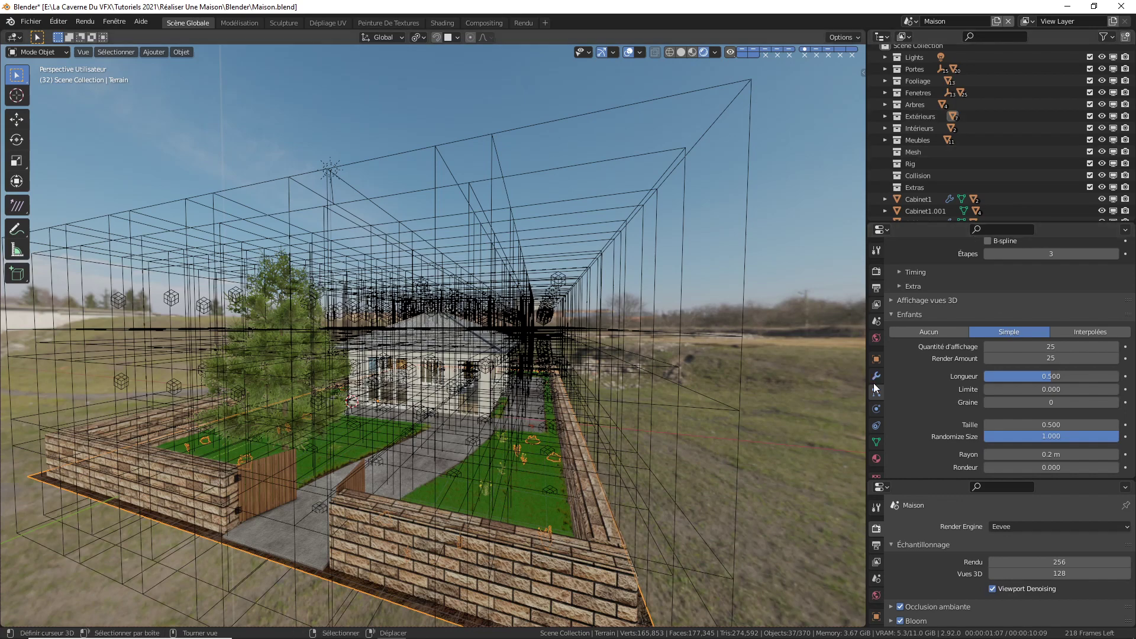
# Set the viewport display amount of the children to 10 for the RéglagesParticules.001 system, and deselect everything
pyautogui.scroll(10, 1014, 318)
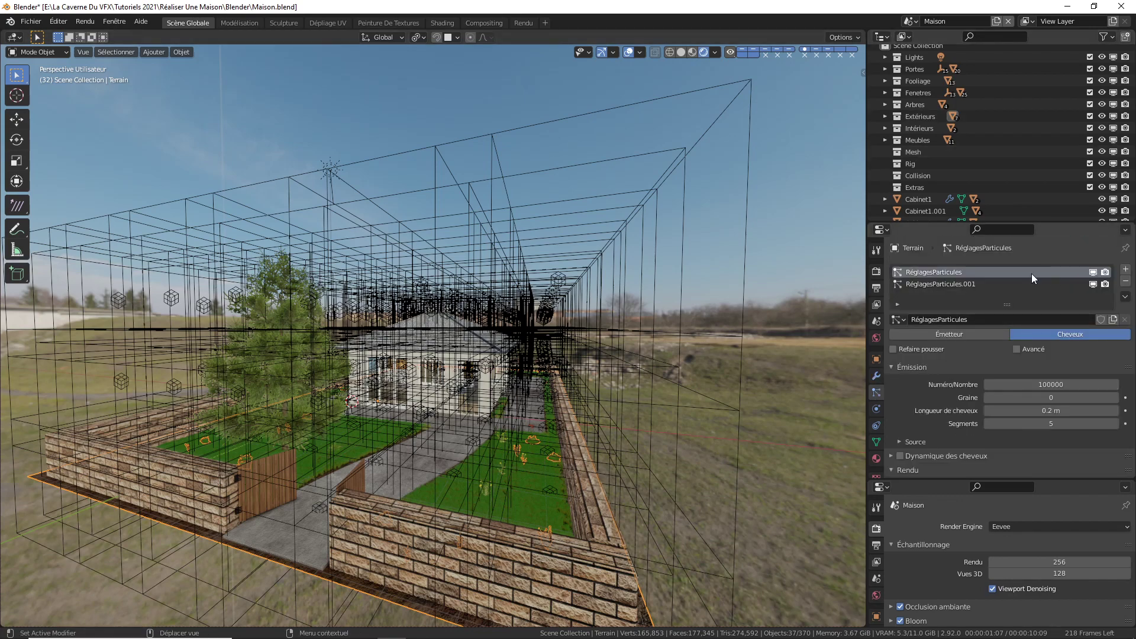
pyautogui.click(965, 284)
pyautogui.scroll(-2, 1021, 456)
pyautogui.scroll(-10, 1021, 457)
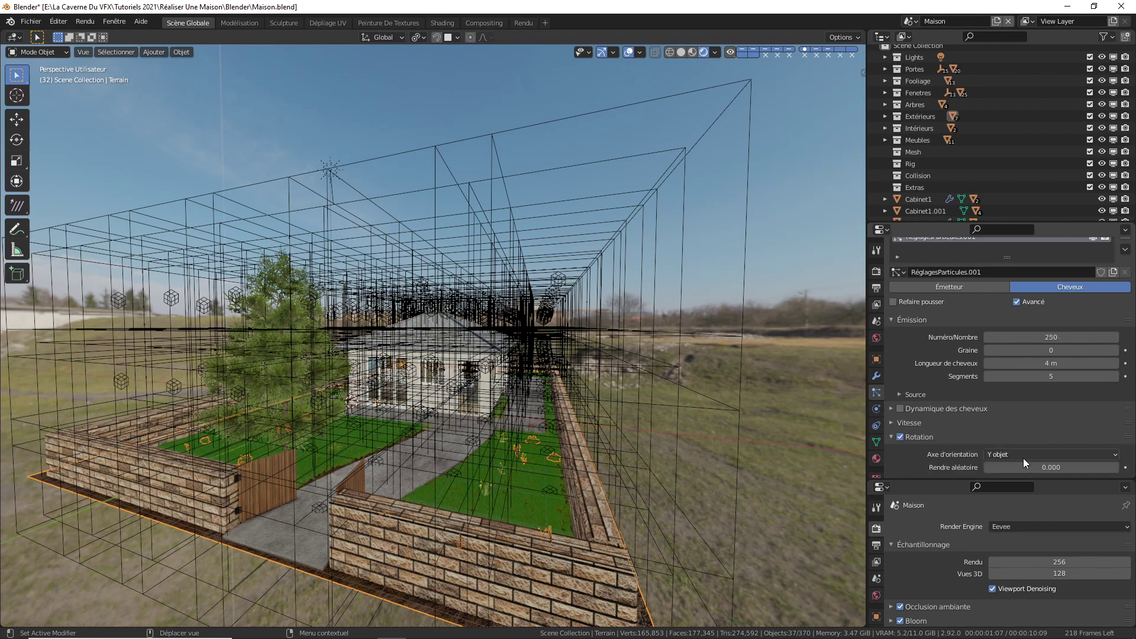
pyautogui.scroll(-5, 1028, 451)
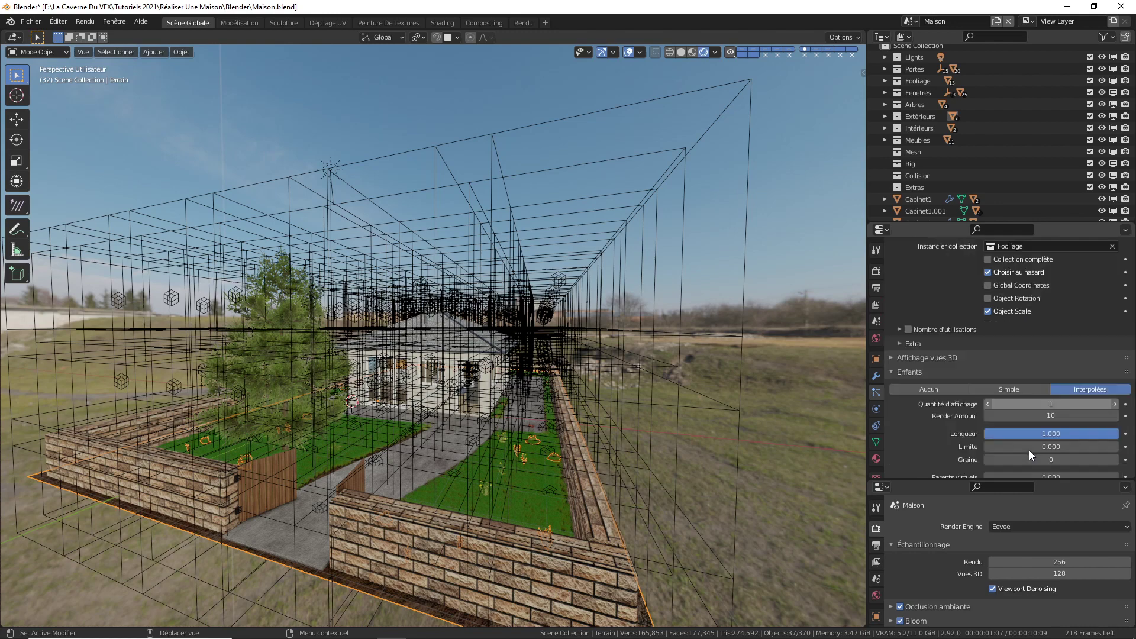
pyautogui.click(1055, 381)
pyautogui.write('10')
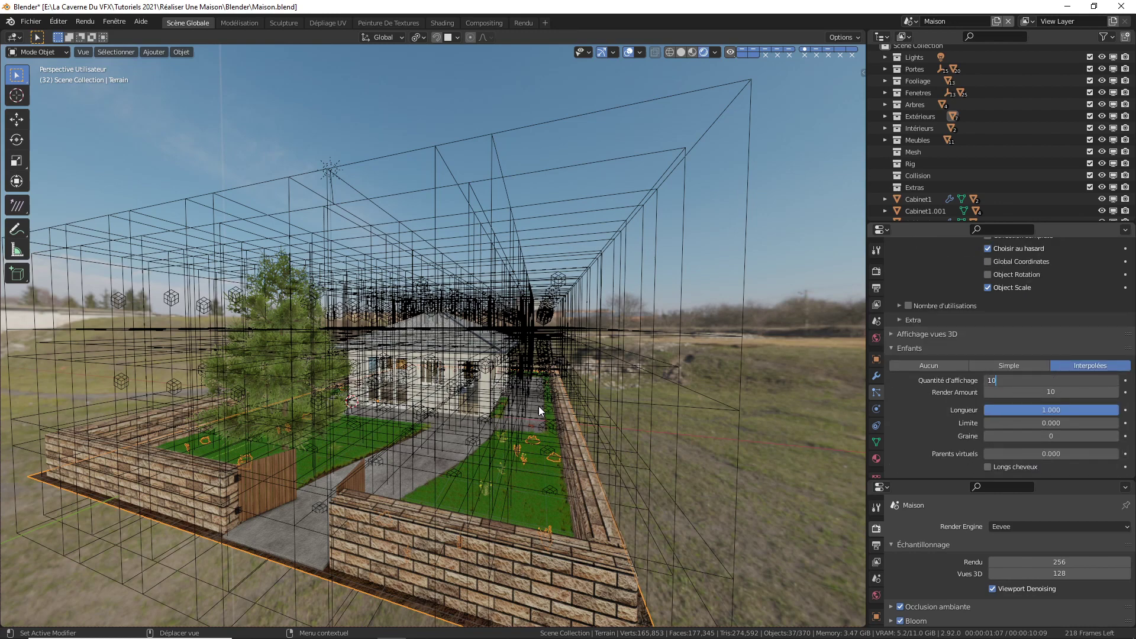
pyautogui.press('Return')
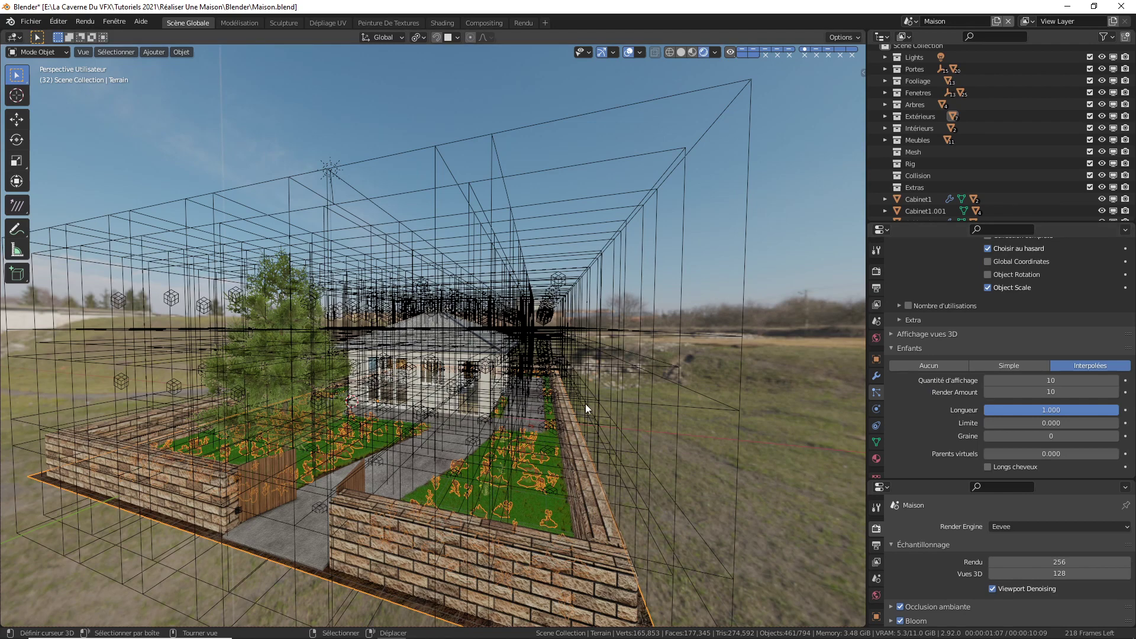
pyautogui.press('a')
pyautogui.click(750, 299)
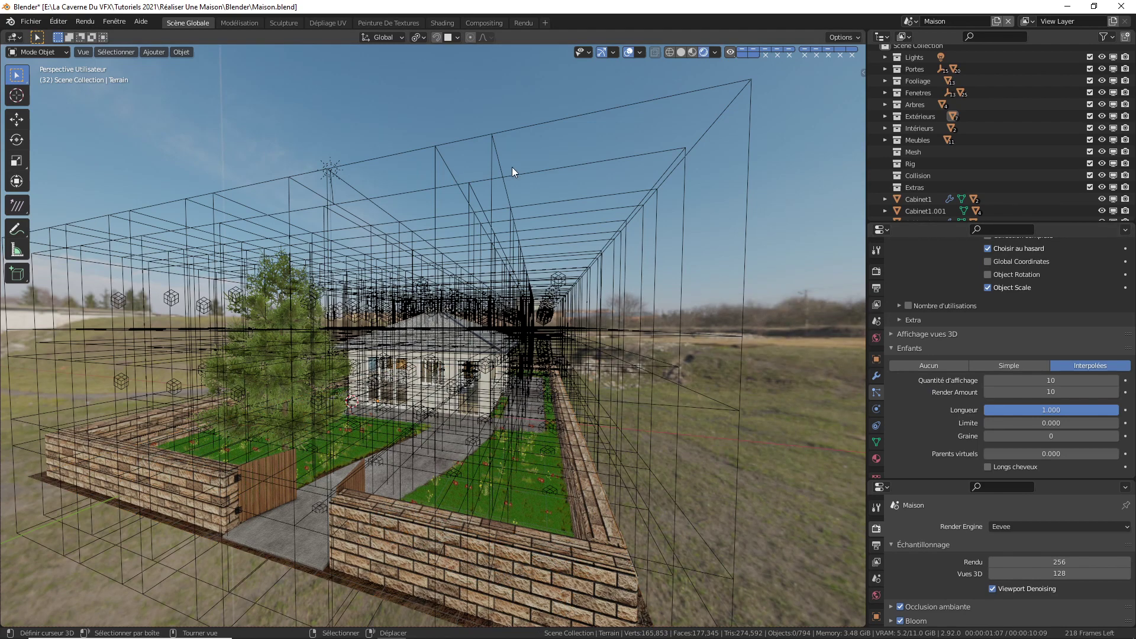
# Start baking the scene's indirect lighting and switch the viewport to solid shading
pyautogui.click(875, 271)
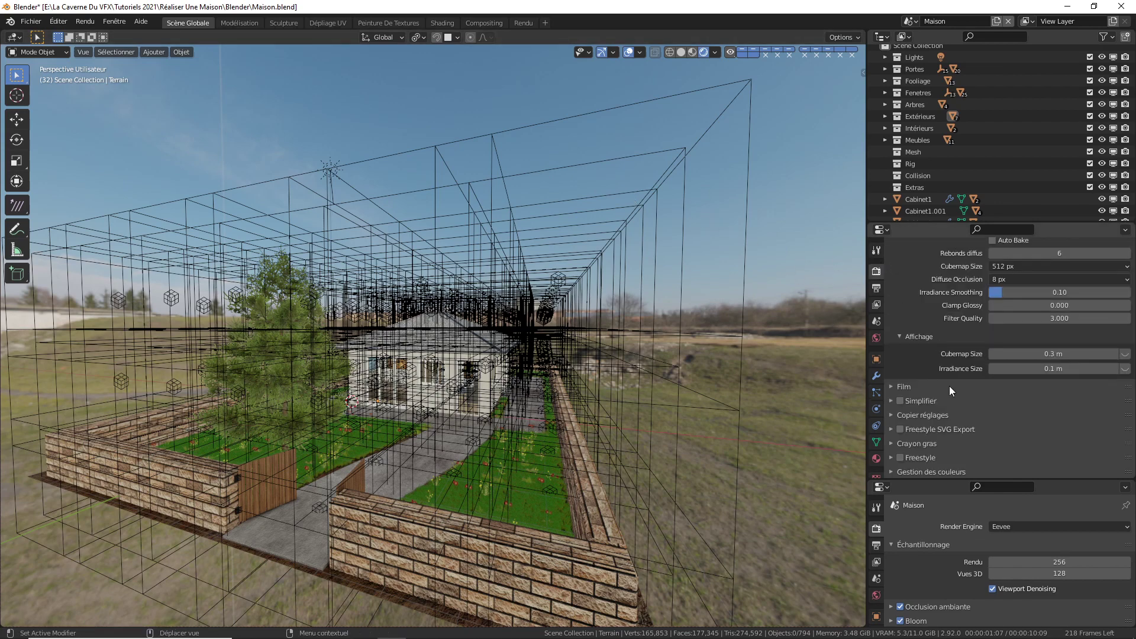
pyautogui.scroll(5, 928, 367)
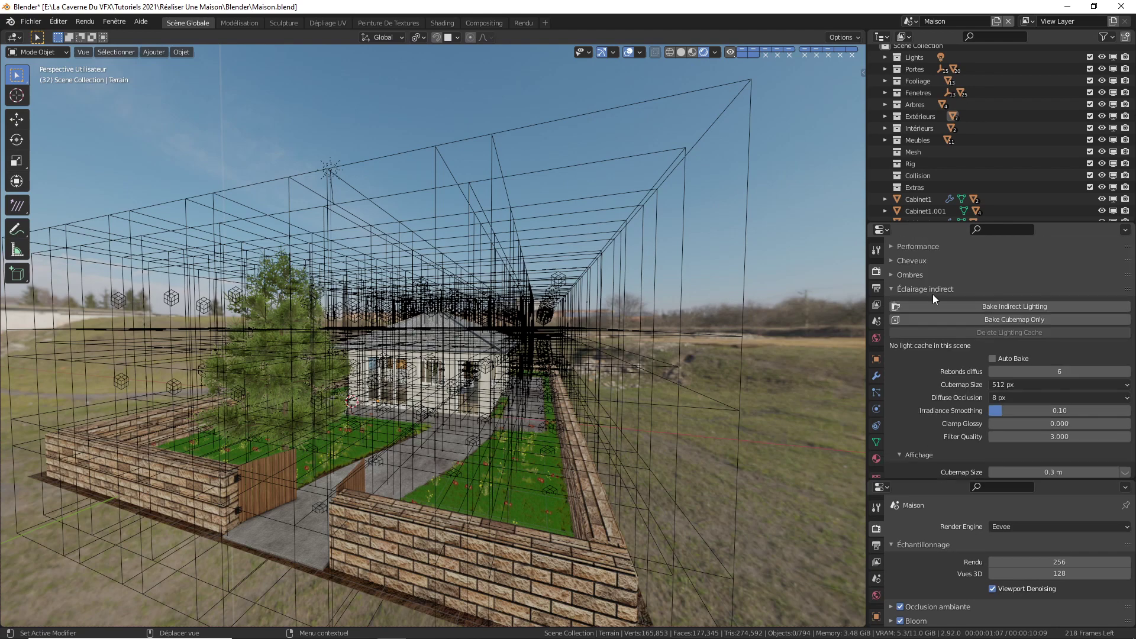
pyautogui.click(1033, 307)
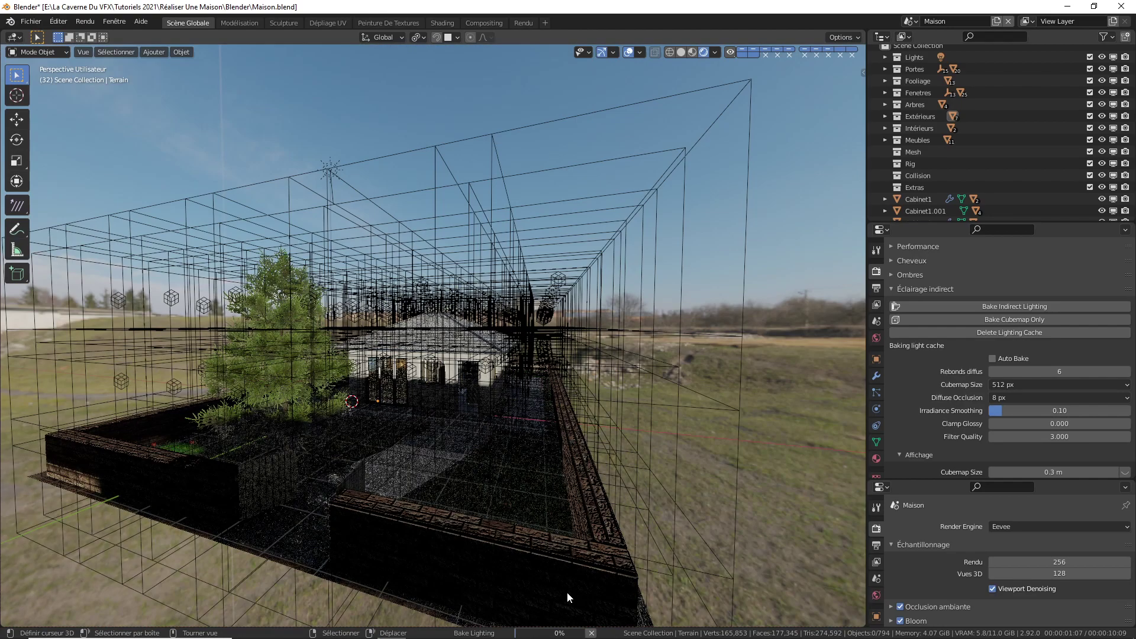
pyautogui.scroll(3, 354, 363)
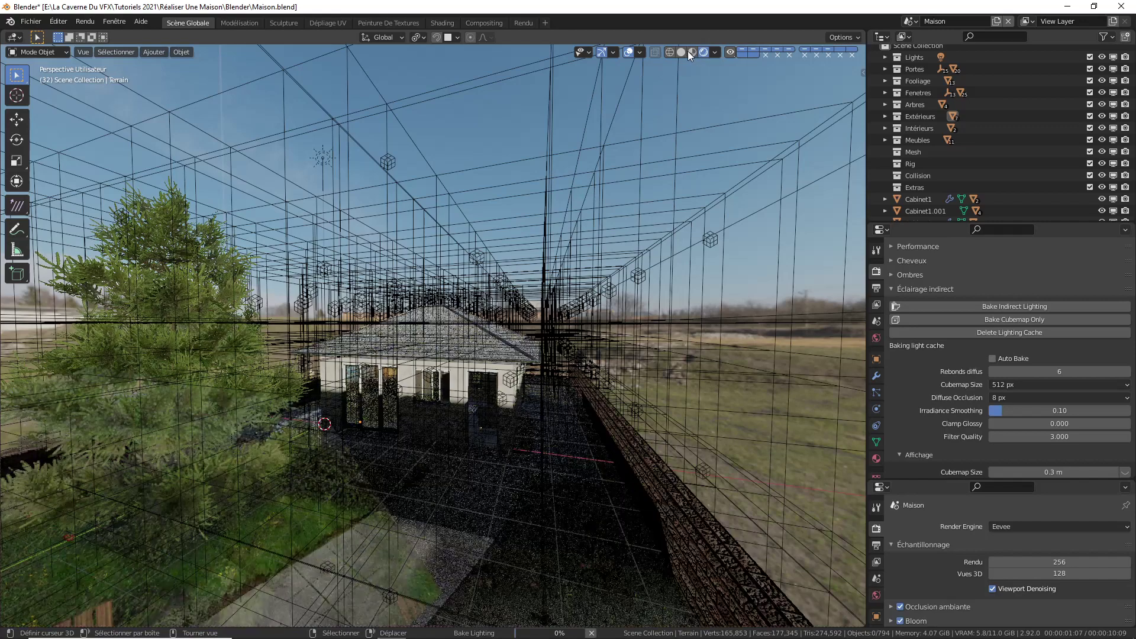
pyautogui.click(681, 52)
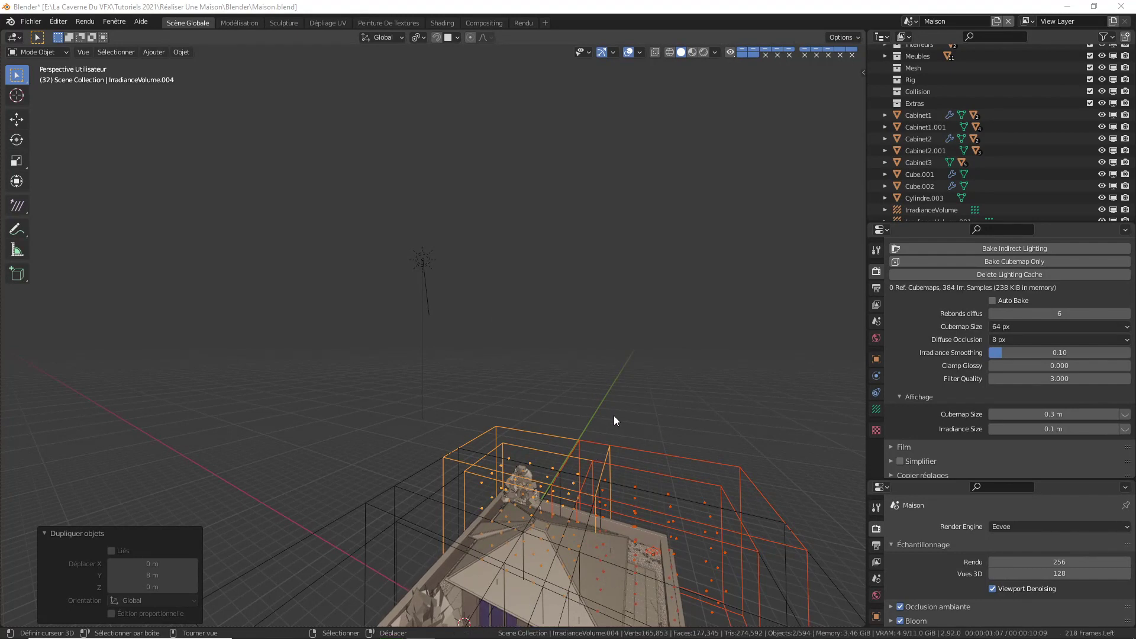
# Examine from several angles how the larger irradiance volumes cover the property, selecting the one at the front corner
pyautogui.moveTo(725, 456); pyautogui.dragTo(573, 447, button='middle')
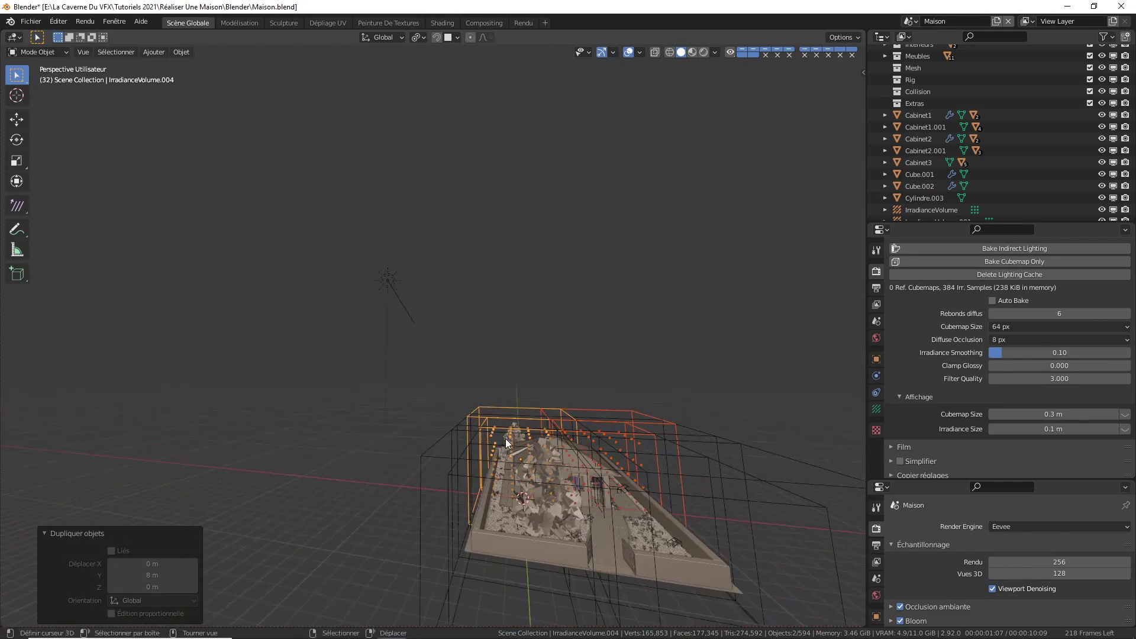
pyautogui.moveTo(505, 438); pyautogui.dragTo(591, 408, button='middle')
pyautogui.click(417, 463)
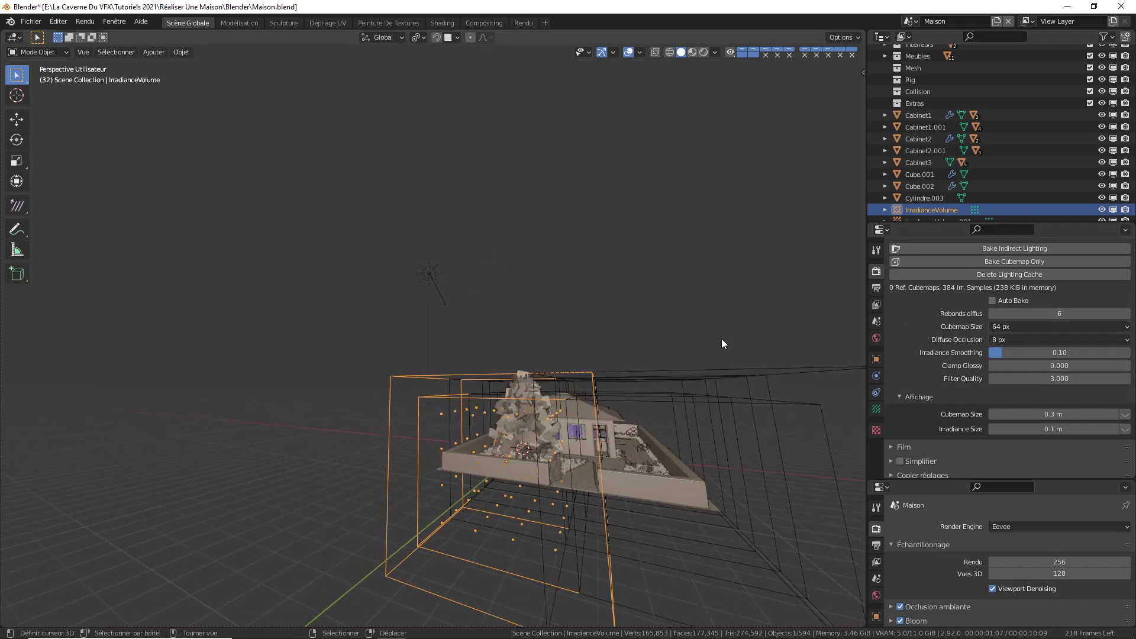
pyautogui.moveTo(722, 338); pyautogui.dragTo(679, 101, button='middle')
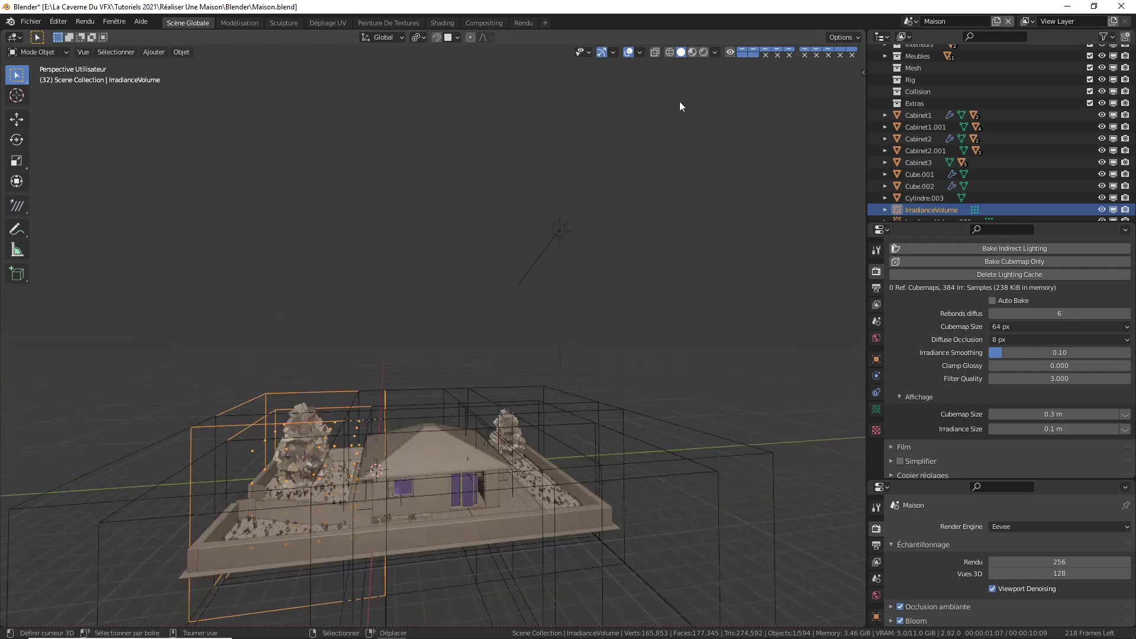
# Switch to rendered shading and examine the baked lighting on the house exterior and in its interior rooms
pyautogui.click(704, 54)
pyautogui.moveTo(517, 339)
pyautogui.mouseDown(button='middle')
pyautogui.moveTo(573, 342)
pyautogui.moveTo(624, 377)
pyautogui.moveTo(559, 229)
pyautogui.moveTo(545, 271)
pyautogui.moveTo(519, 276)
pyautogui.moveTo(563, 275)
pyautogui.moveTo(561, 290)
pyautogui.moveTo(537, 257)
pyautogui.mouseUp(button='middle')
pyautogui.scroll(5, 624, 377)
pyautogui.scroll(5, 556, 284)
pyautogui.scroll(3, 533, 254)
pyautogui.scroll(-6, 504, 250)
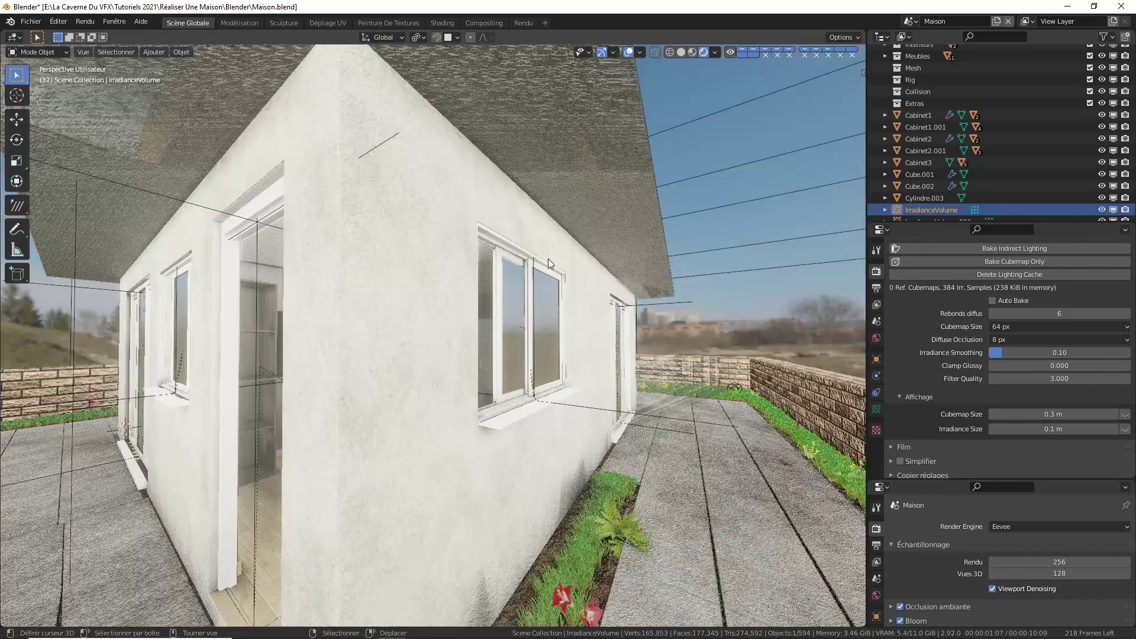
pyautogui.scroll(6, 533, 253)
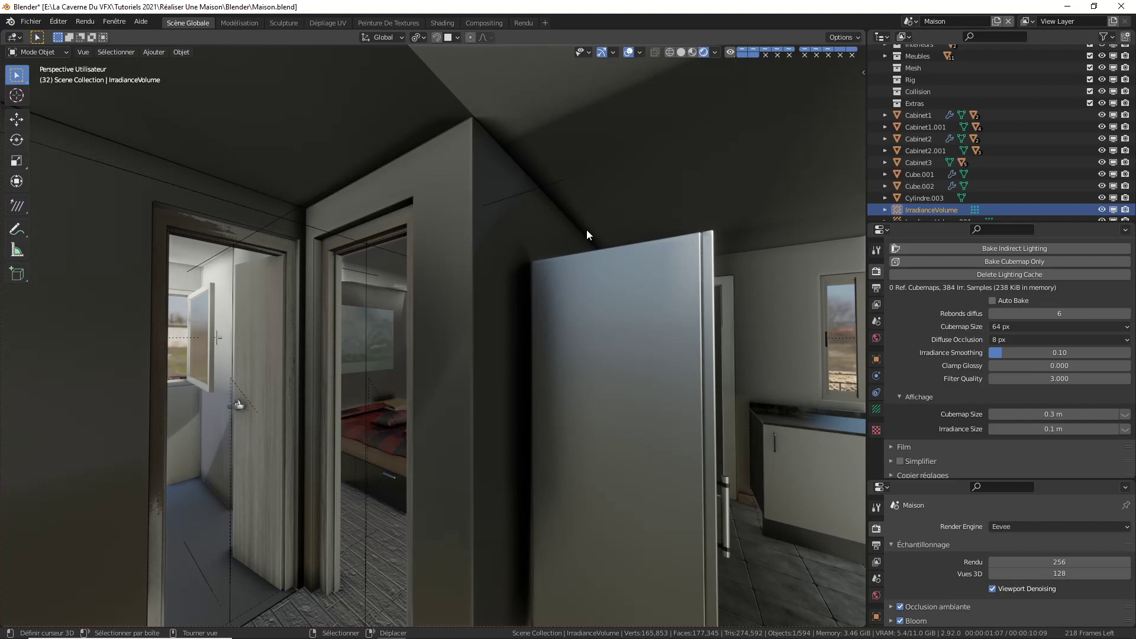
pyautogui.scroll(-12, 469, 513)
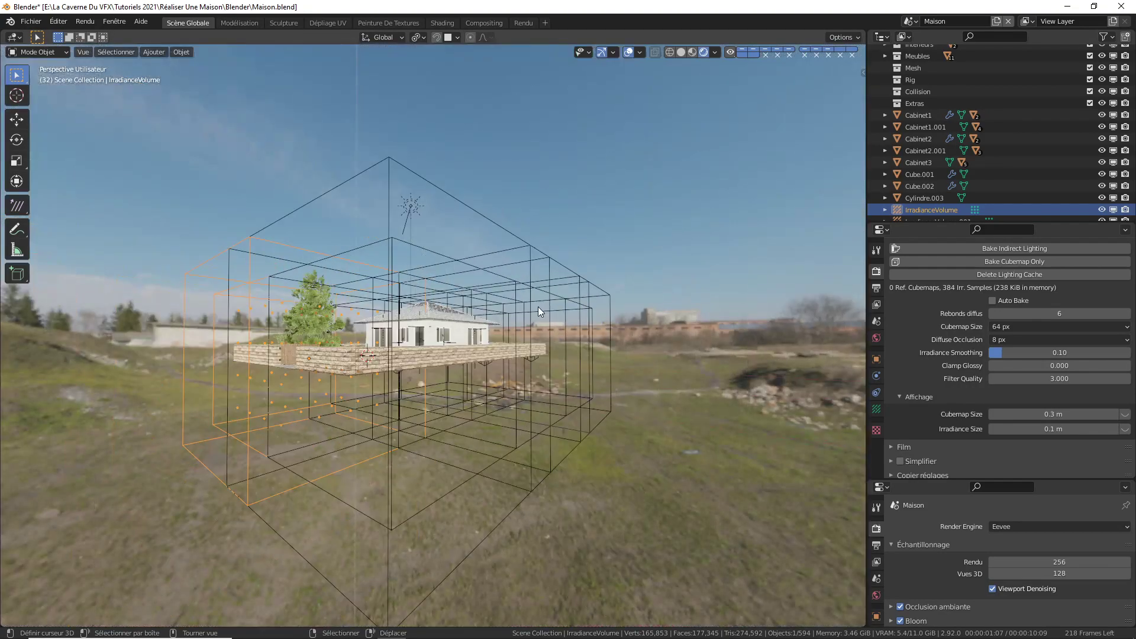
# Delete the irradiance volume at the rear corner of the property and clear the baked lighting cache
pyautogui.click(595, 287)
pyautogui.press('x')
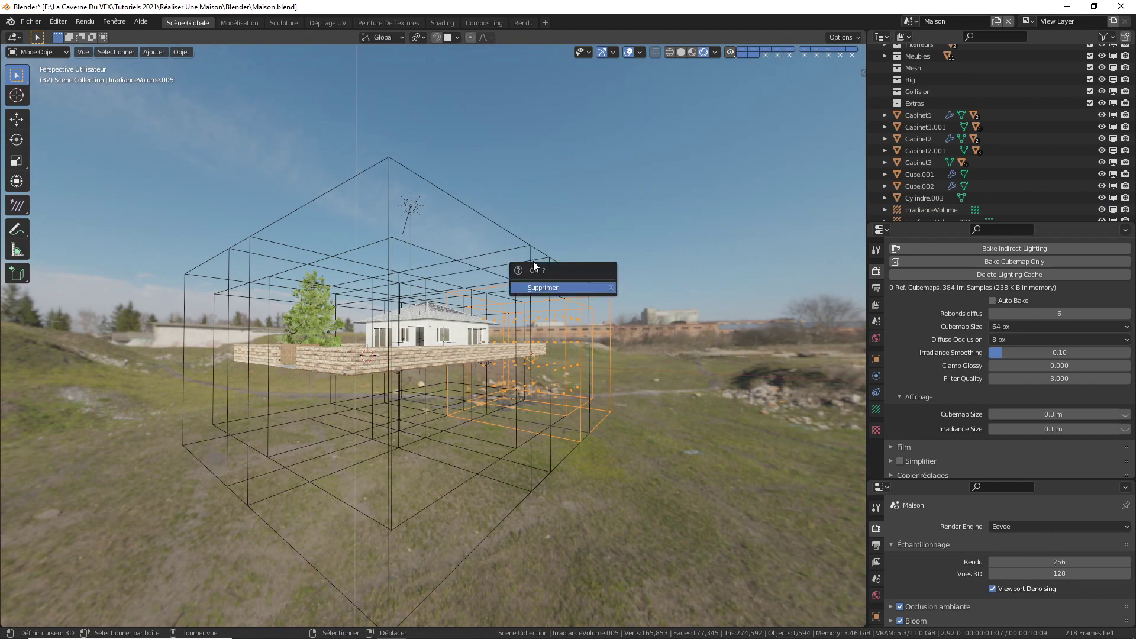
pyautogui.press('Return')
pyautogui.scroll(-3, 843, 310)
pyautogui.click(993, 275)
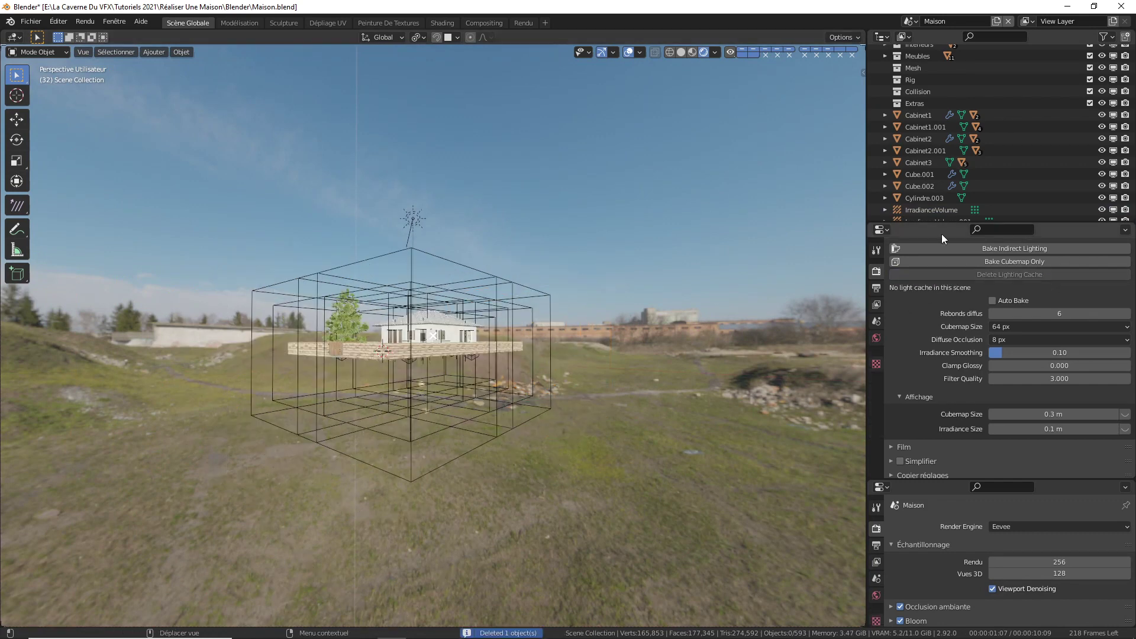
# Delete all the remaining irradiance volumes, from IrradianceVolume through IrradianceVolume.004
pyautogui.moveTo(798, 272); pyautogui.dragTo(512, 286, button='middle')
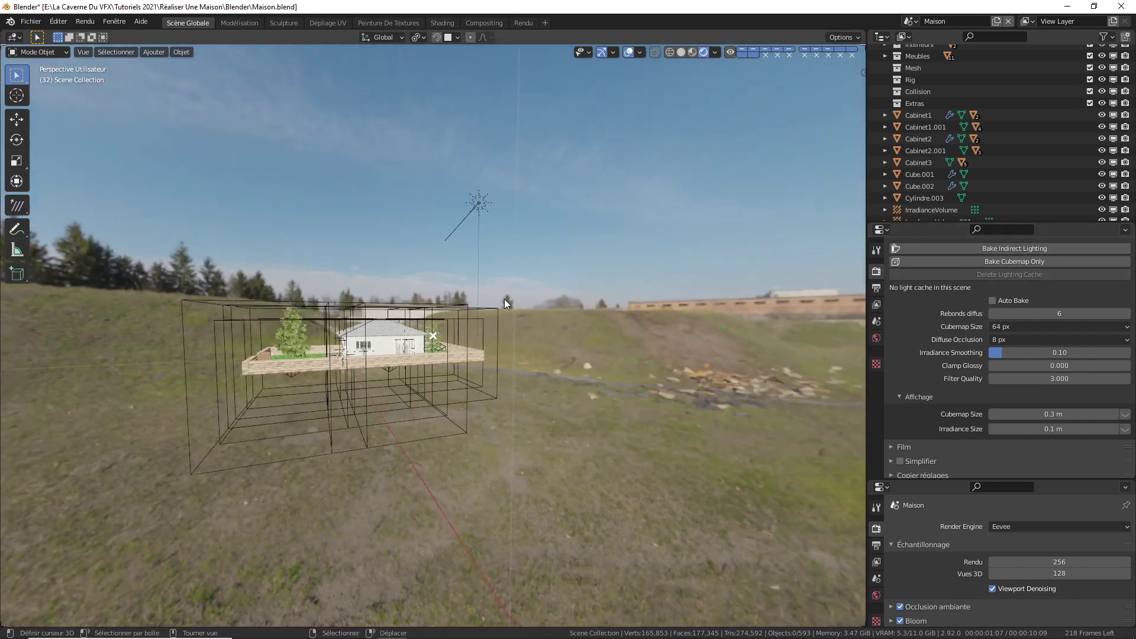
pyautogui.scroll(-3, 960, 202)
pyautogui.click(931, 150)
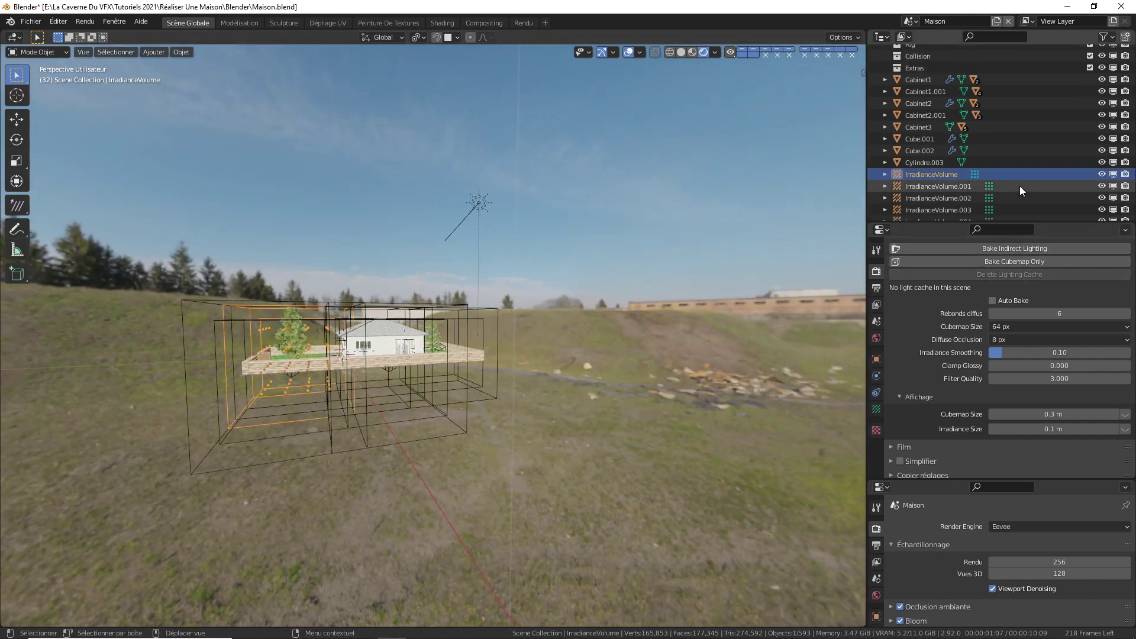
pyautogui.keyDown('shift'); pyautogui.click(958, 198); pyautogui.keyUp('shift')
pyautogui.press('x')
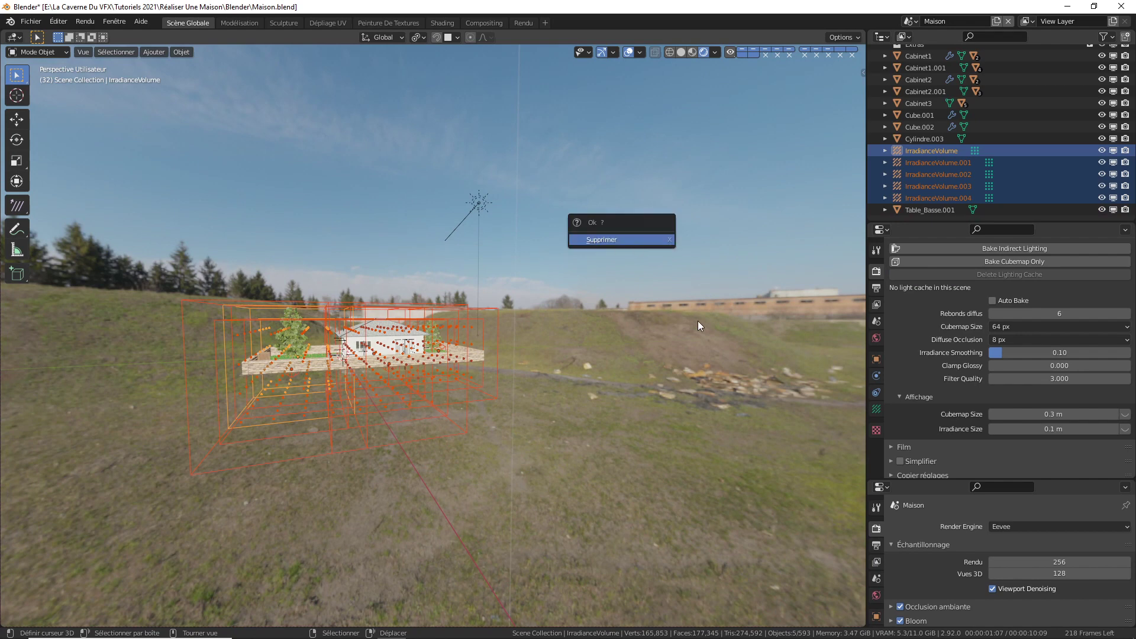
pyautogui.press('Return')
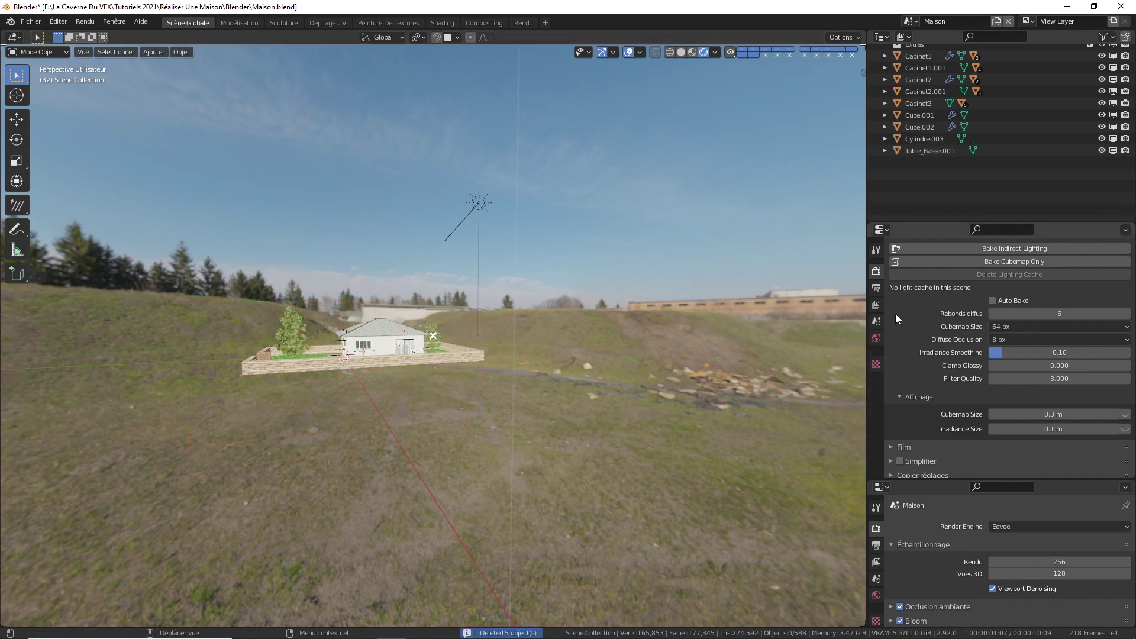
# Switch the scene's render engine from Eevee to Cycles
pyautogui.scroll(10, 890, 305)
pyautogui.click(1050, 270)
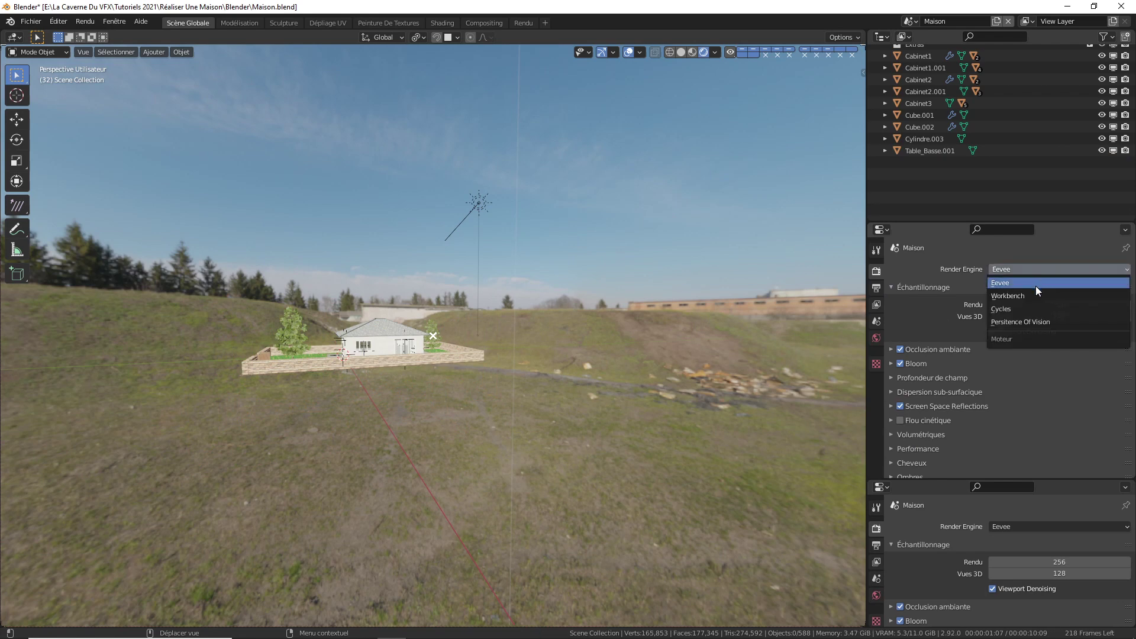
pyautogui.click(1019, 309)
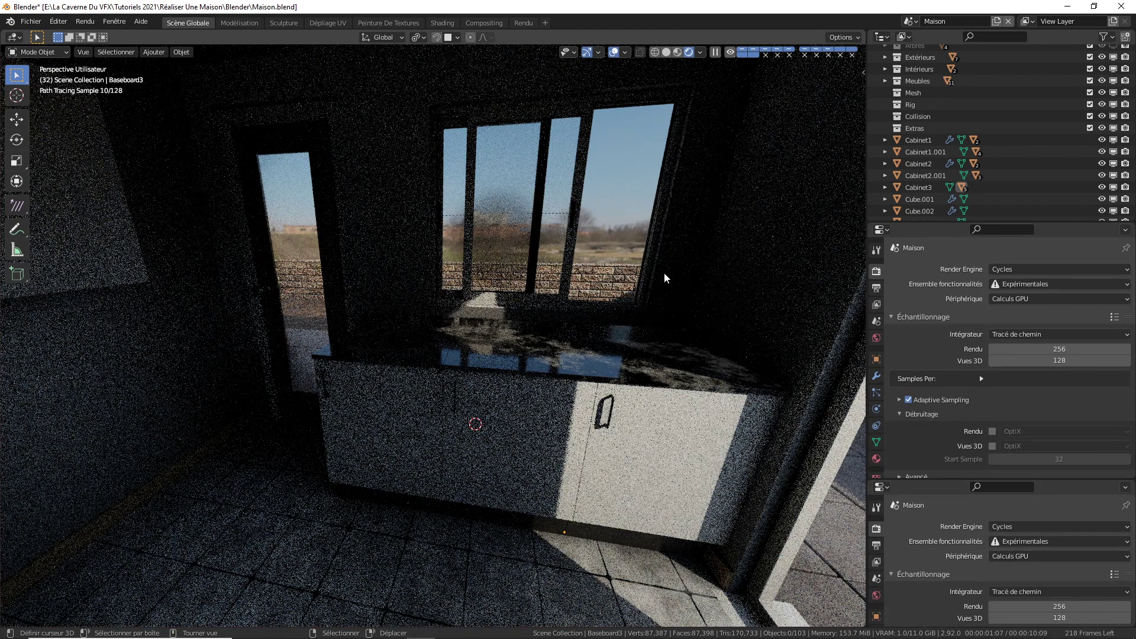
# Turn on viewport display for the Arbres and Fooliage collections so the trees and plants render around the house
pyautogui.scroll(-2, 408, 284)
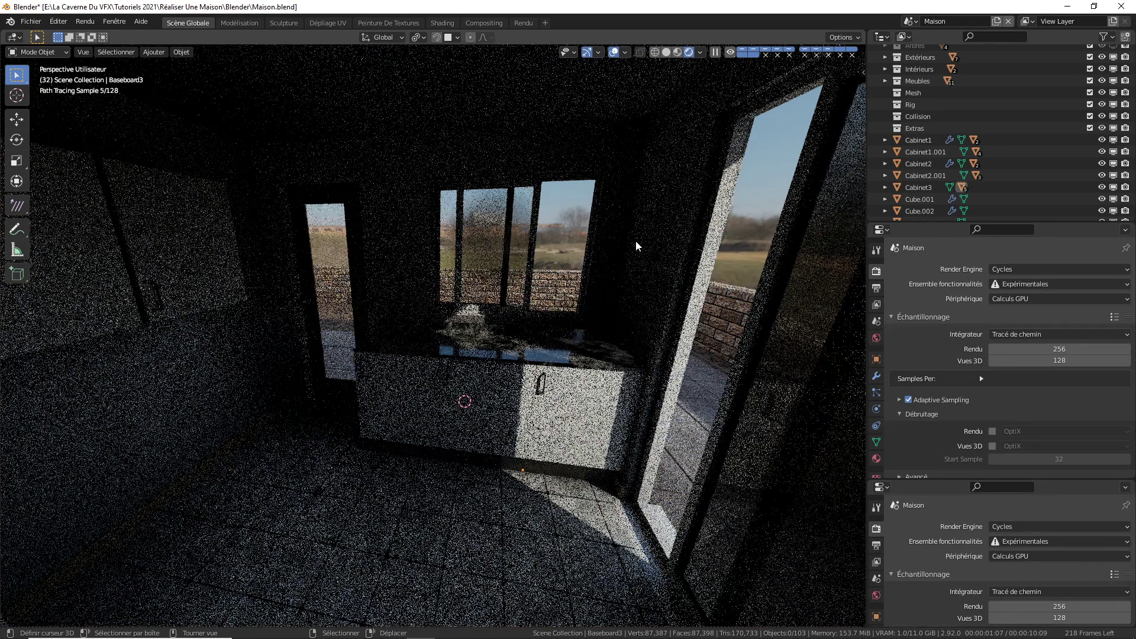
pyautogui.scroll(-2, 632, 249)
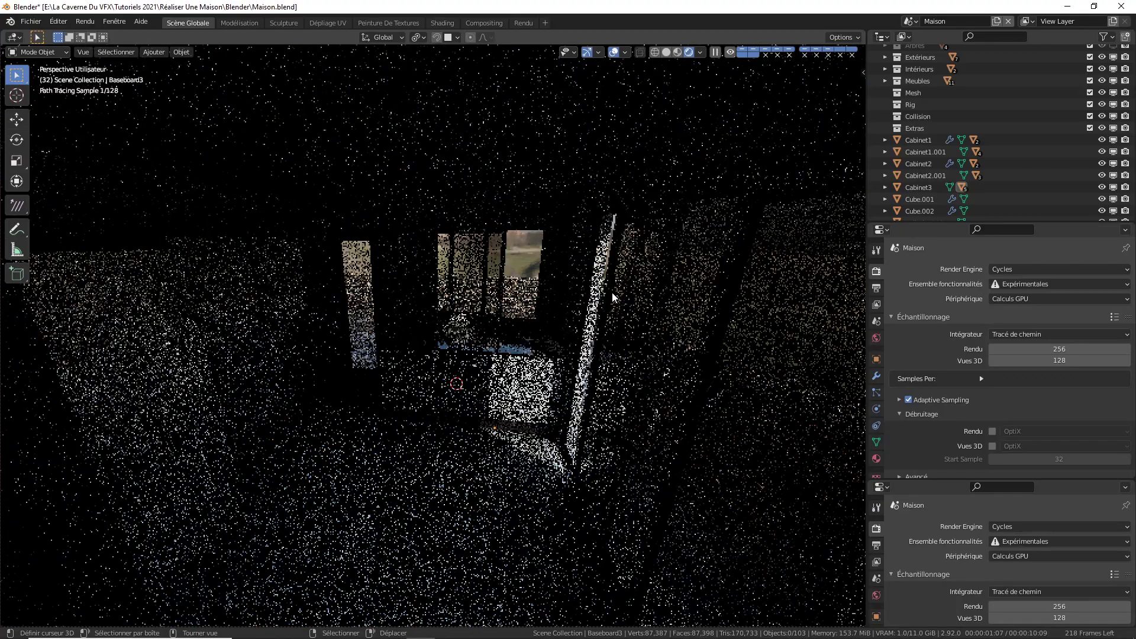
pyautogui.moveTo(604, 299)
pyautogui.mouseDown(button='middle')
pyautogui.moveTo(538, 283)
pyautogui.moveTo(613, 291)
pyautogui.mouseUp(button='middle')
pyautogui.scroll(2, 477, 322)
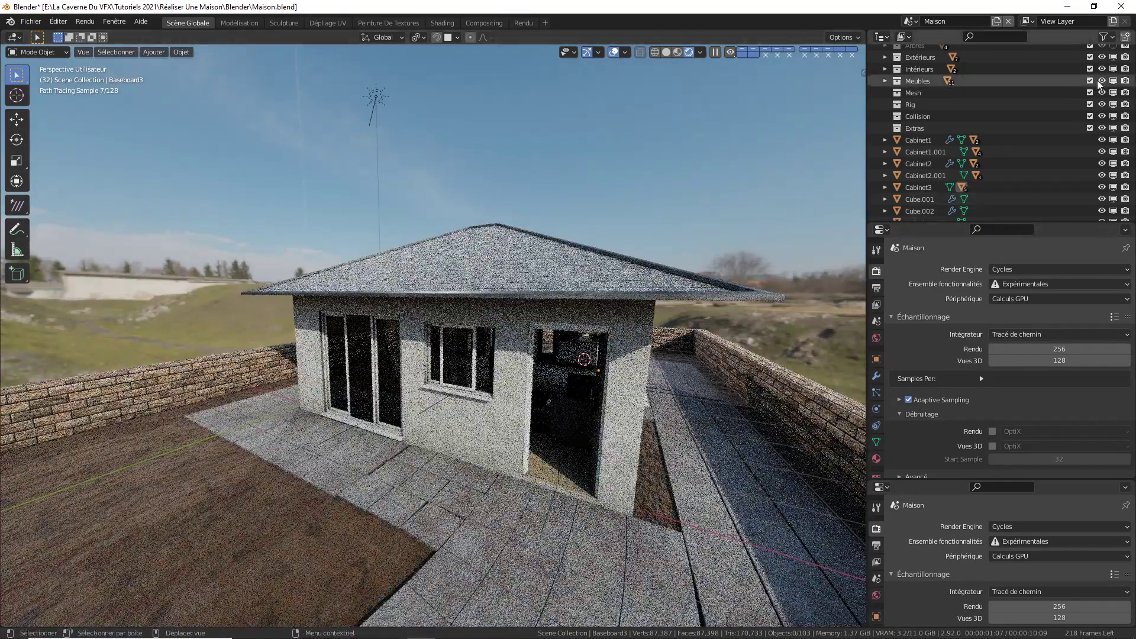
pyautogui.scroll(5, 1106, 136)
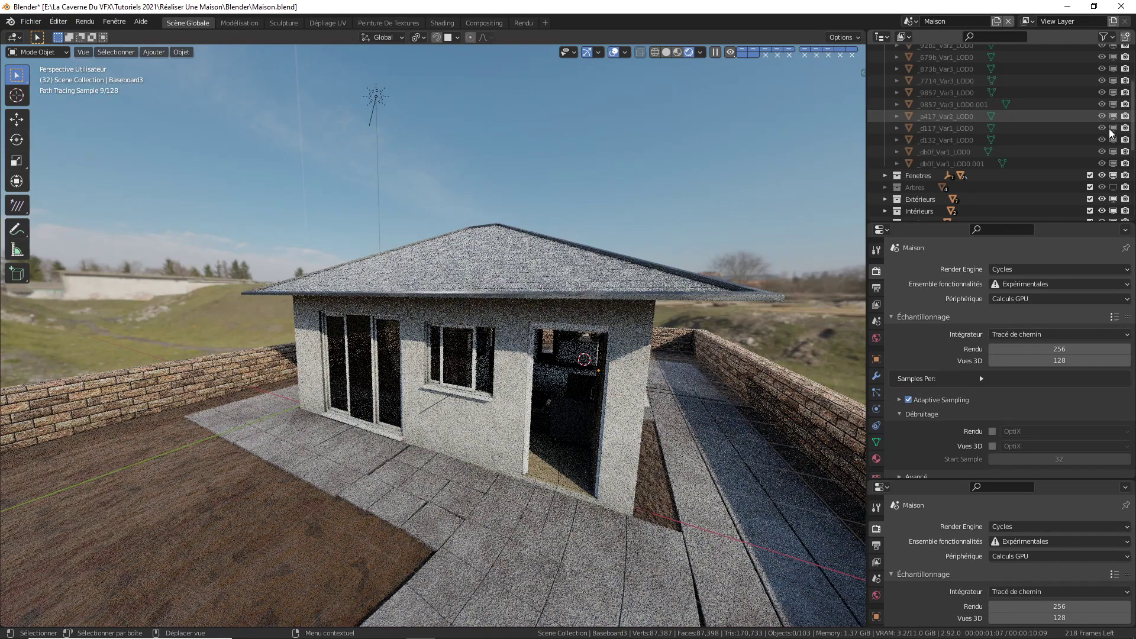
pyautogui.click(1112, 187)
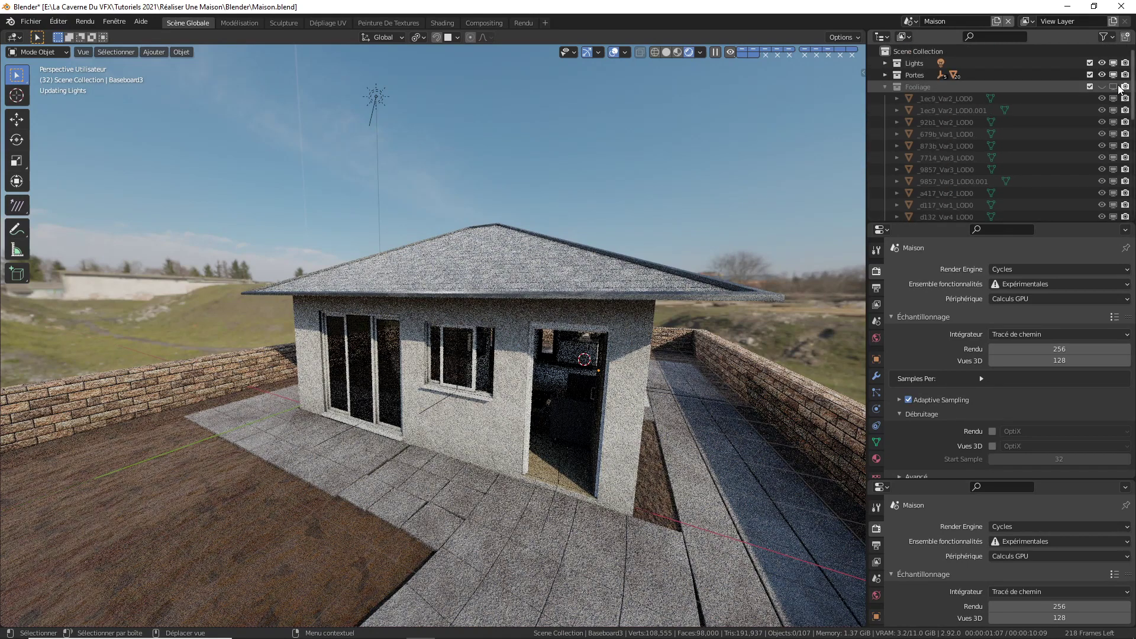
pyautogui.click(1113, 86)
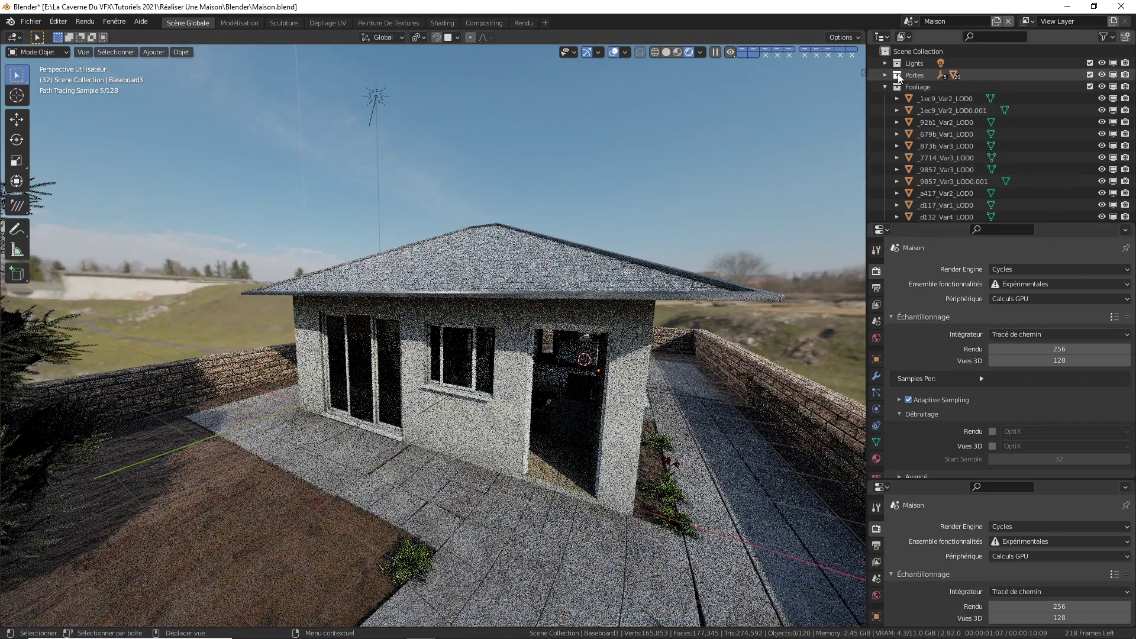
# Enable viewport display of the Terrain object's two particle systems, RéglagesParticules and RéglagesParticules.001
pyautogui.click(187, 542)
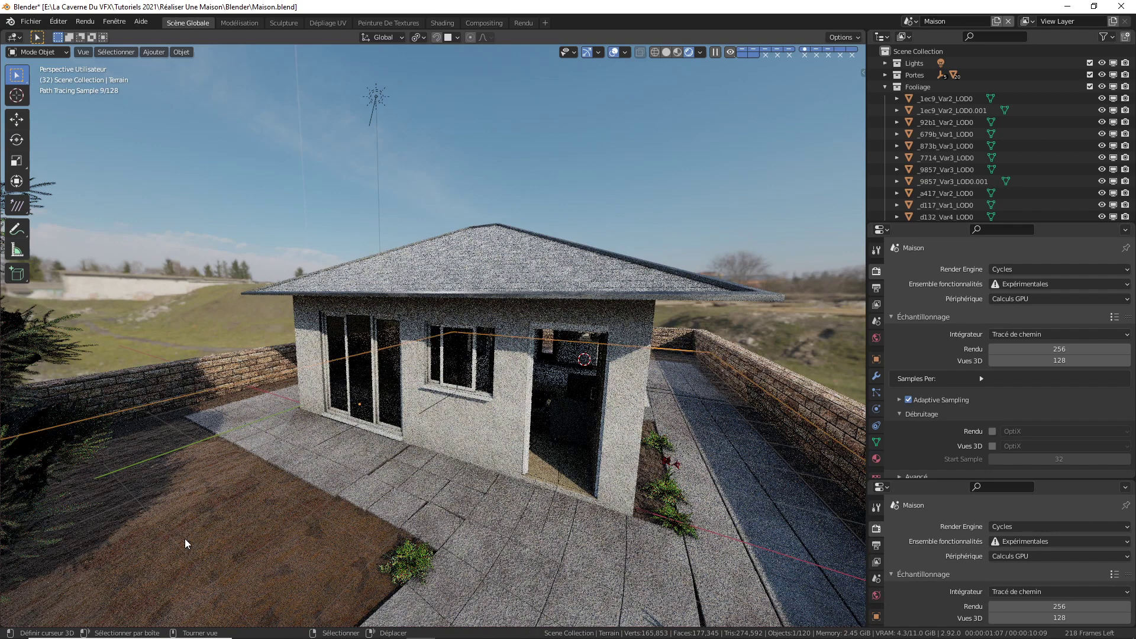
pyautogui.click(876, 458)
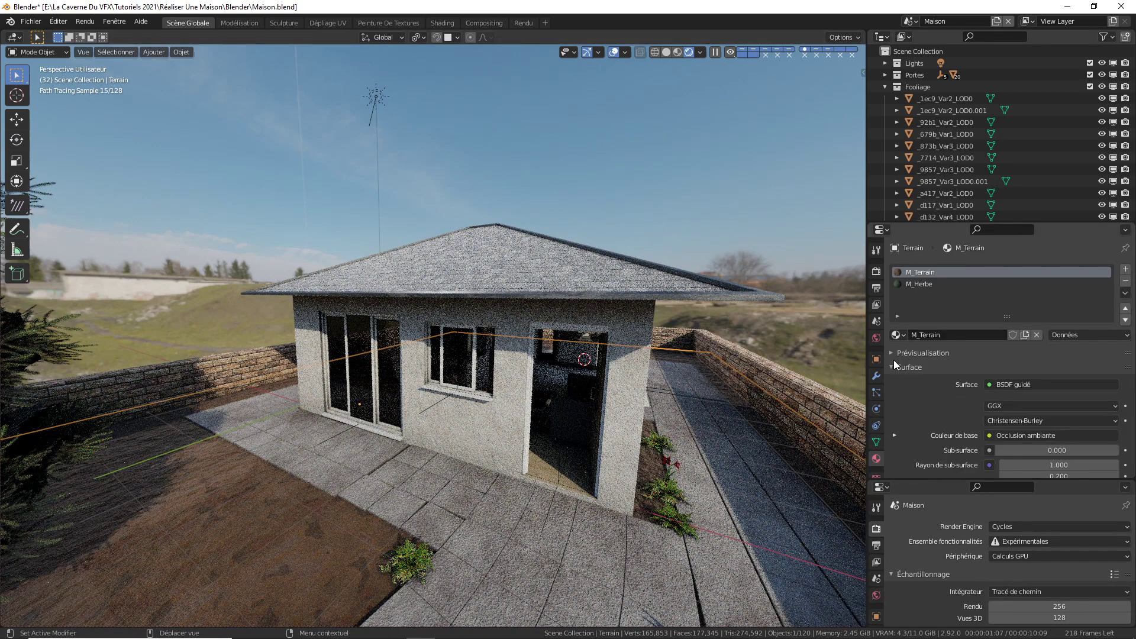
pyautogui.click(876, 393)
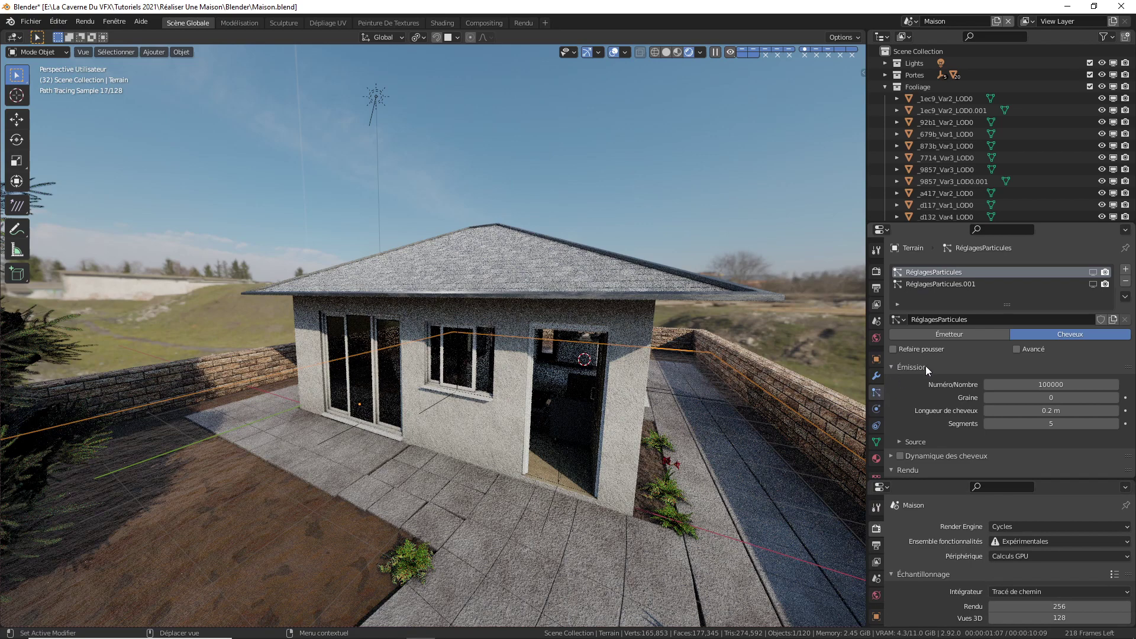
pyautogui.click(1092, 284)
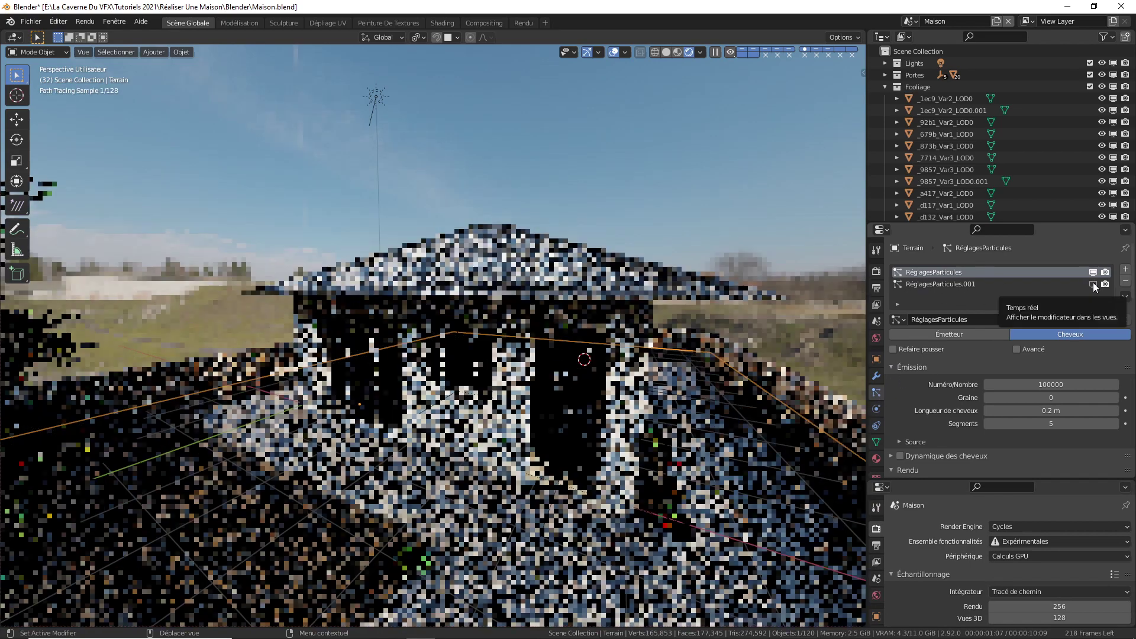
pyautogui.click(1092, 283)
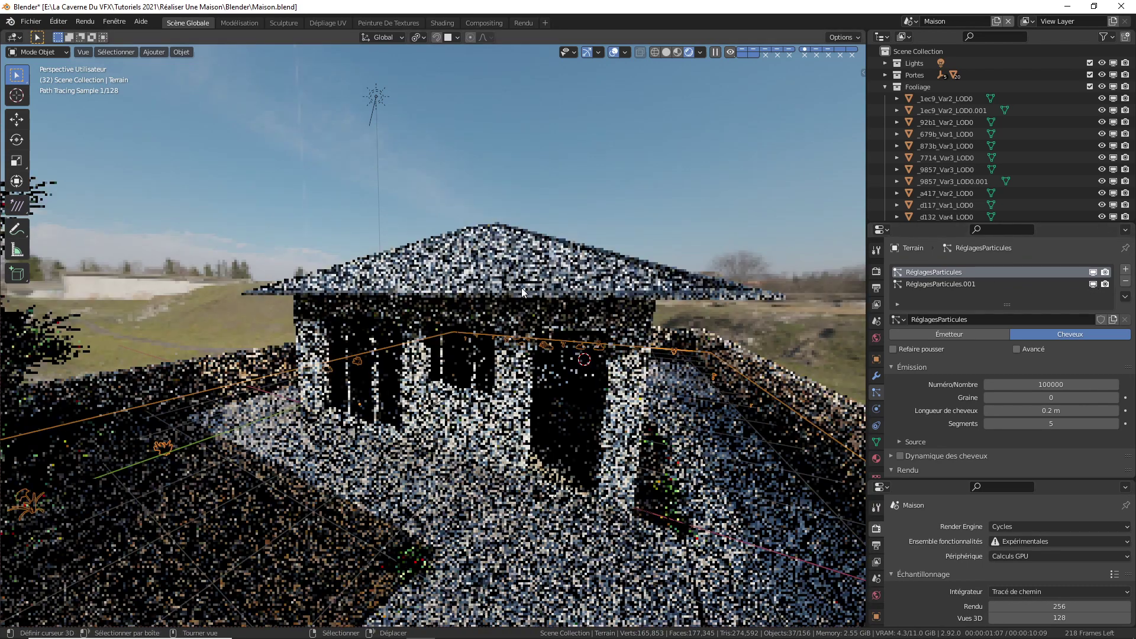
pyautogui.moveTo(523, 292); pyautogui.dragTo(558, 332, button='middle')
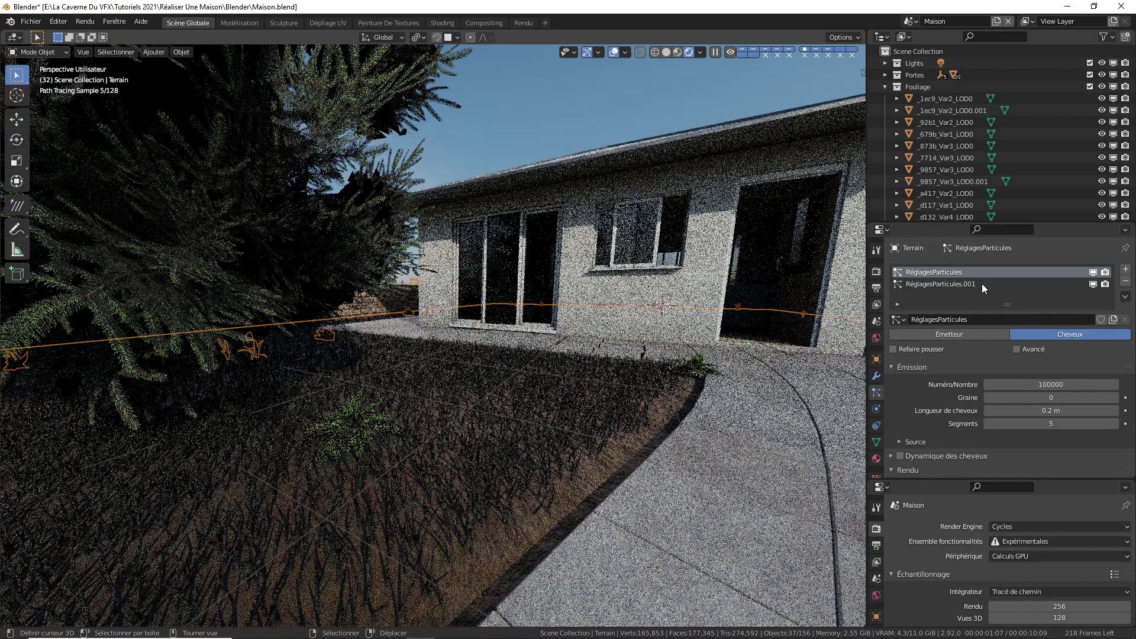
# Switch to the Shading workspace and open the Terrain object's M_Herbe material for editing
pyautogui.click(440, 23)
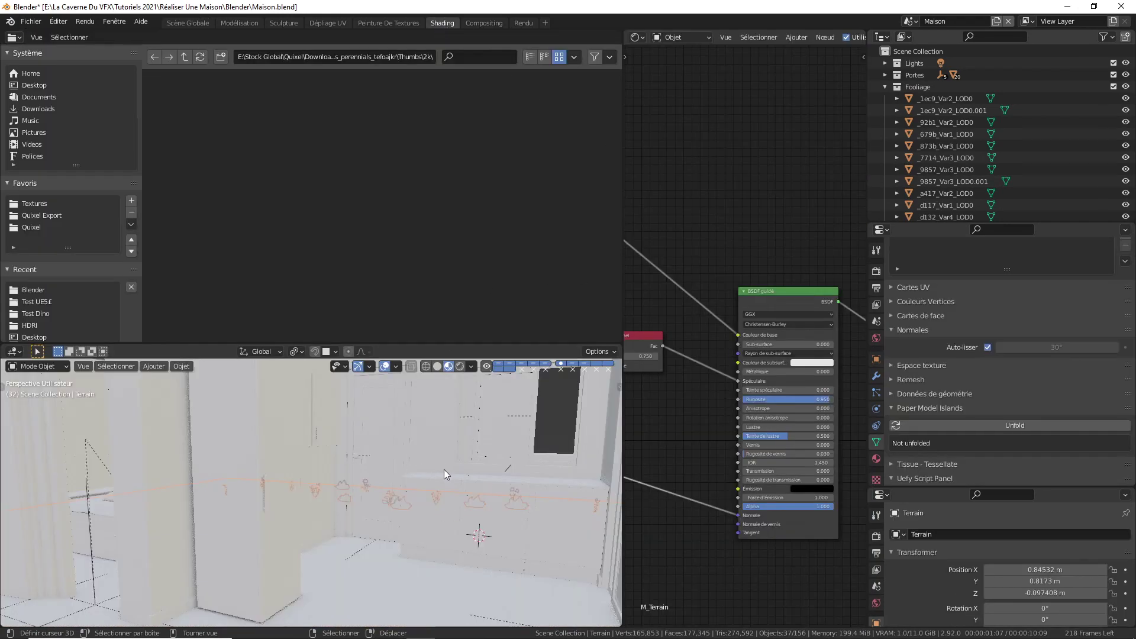
pyautogui.scroll(6, 966, 378)
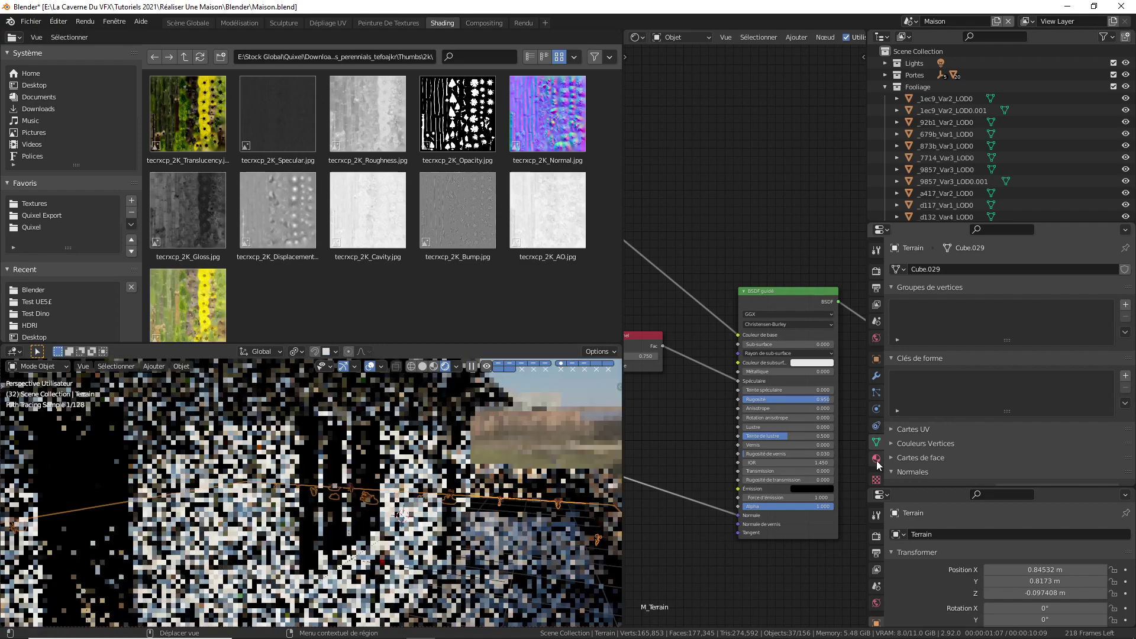
pyautogui.click(876, 459)
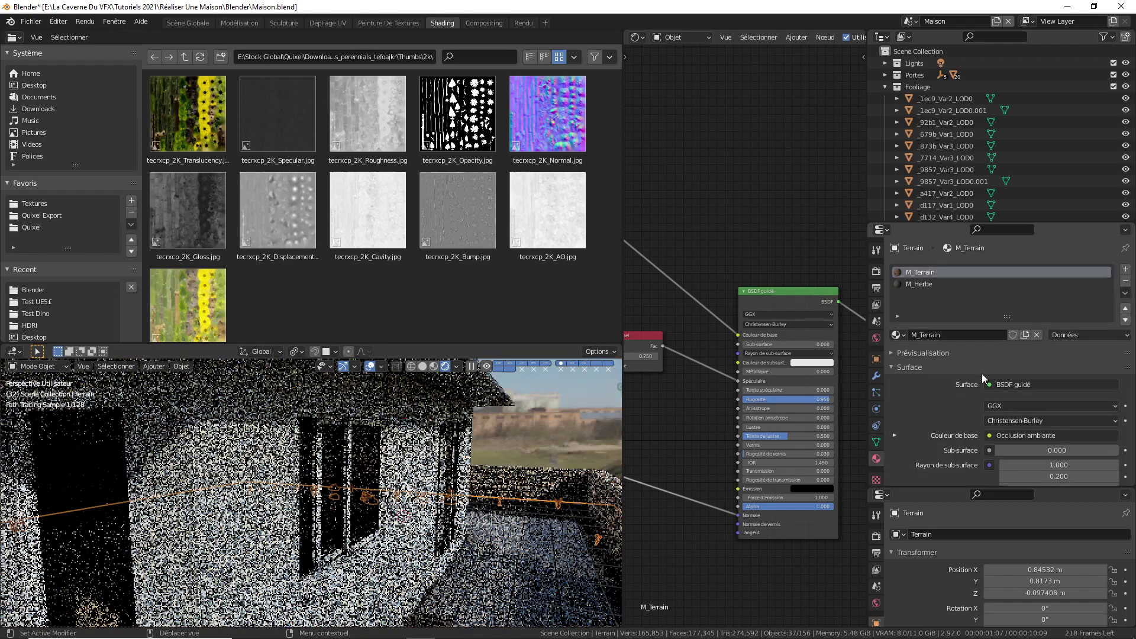
pyautogui.click(925, 284)
# Delete the BSDF guidé shader node and the material output node from the M_Herbe material
pyautogui.moveTo(696, 365); pyautogui.dragTo(840, 340, button='middle')
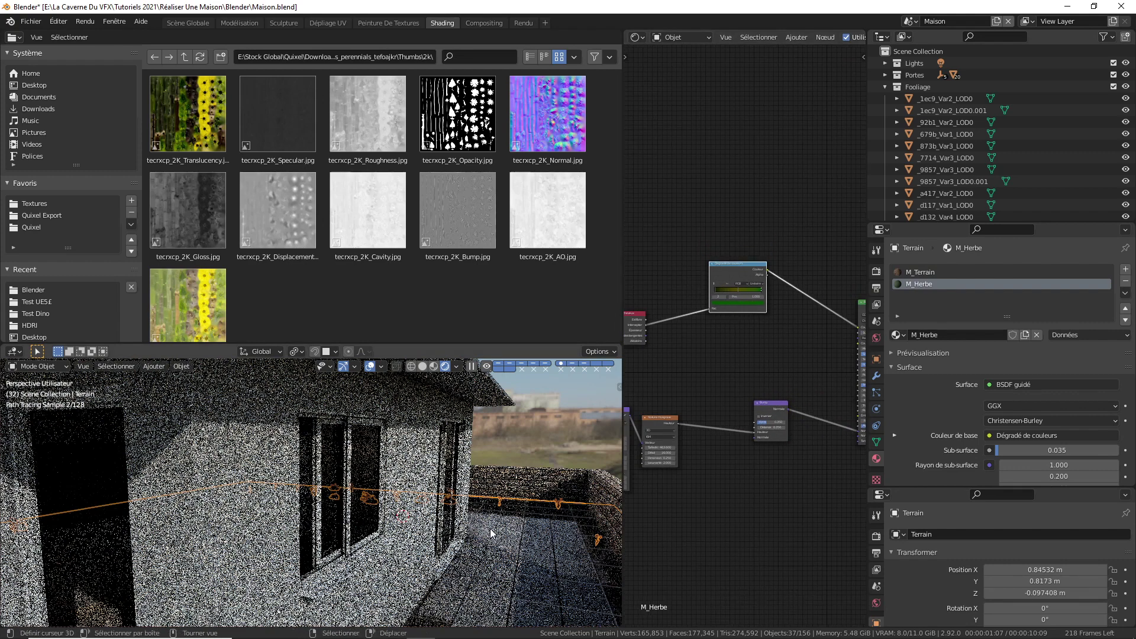
pyautogui.moveTo(581, 410)
pyautogui.mouseDown(button='middle')
pyautogui.moveTo(506, 443)
pyautogui.moveTo(570, 457)
pyautogui.moveTo(511, 425)
pyautogui.moveTo(491, 445)
pyautogui.moveTo(496, 417)
pyautogui.mouseUp(button='middle')
pyautogui.scroll(-2, 747, 399)
pyautogui.moveTo(724, 378); pyautogui.dragTo(613, 376, button='middle')
pyautogui.click(754, 307)
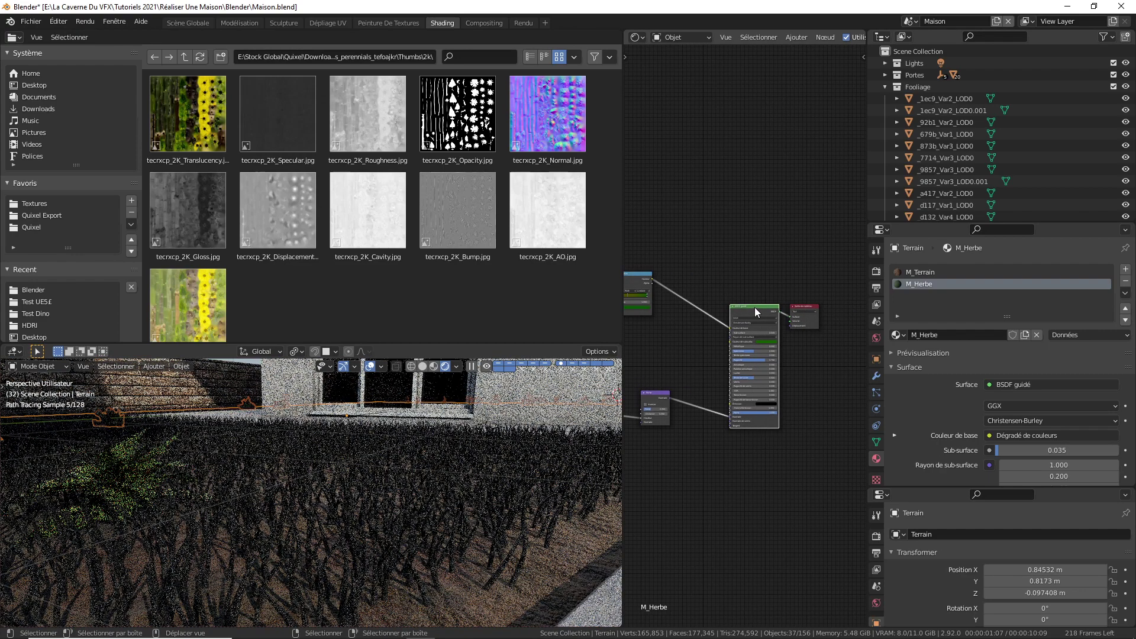
pyautogui.press('x')
pyautogui.click(797, 307)
pyautogui.press('x')
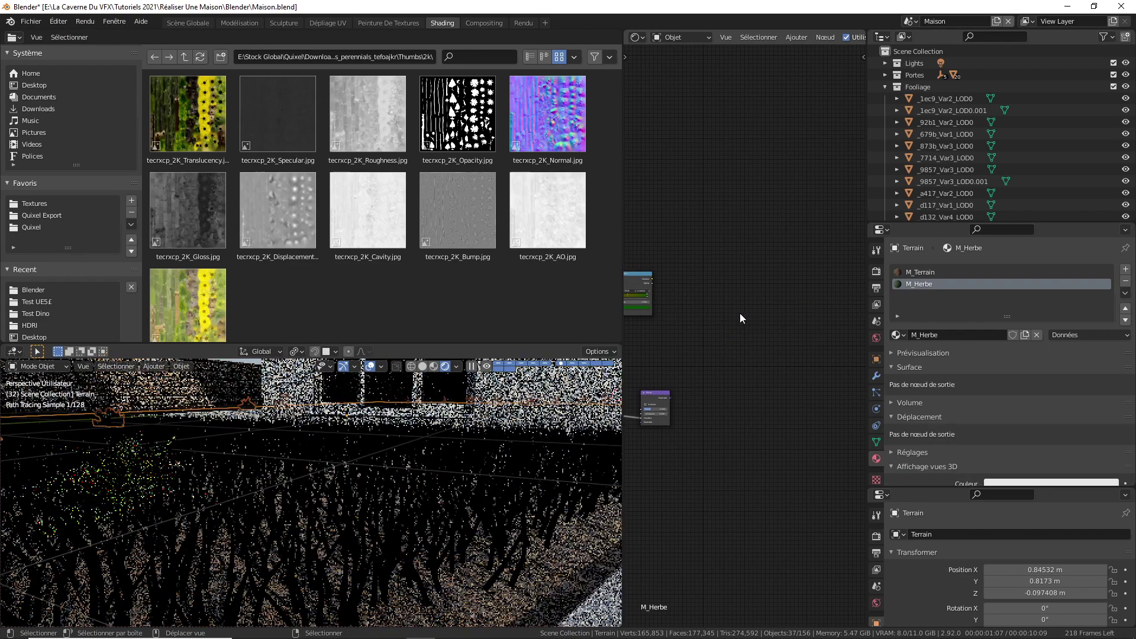
# Add a BSDF Cheveux shader to M_Herbe and connect the color ramp's Couleur output to its Couleur input
pyautogui.hotkey('shift', 'a')
pyautogui.moveTo(700, 354)
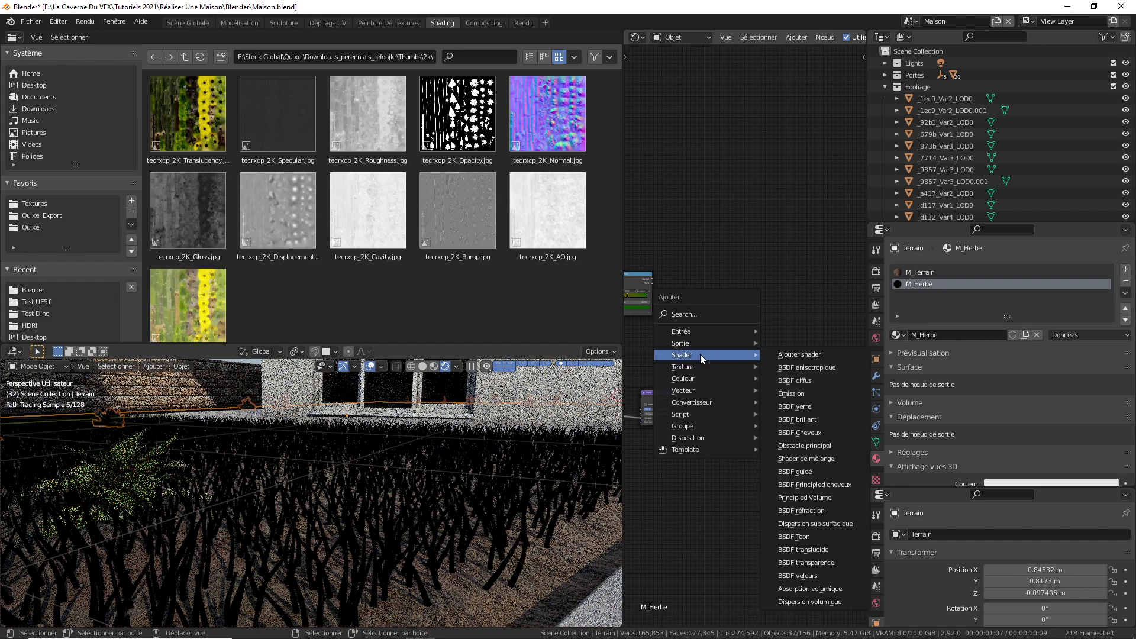
pyautogui.click(805, 431)
pyautogui.click(730, 308)
pyautogui.scroll(1, 690, 336)
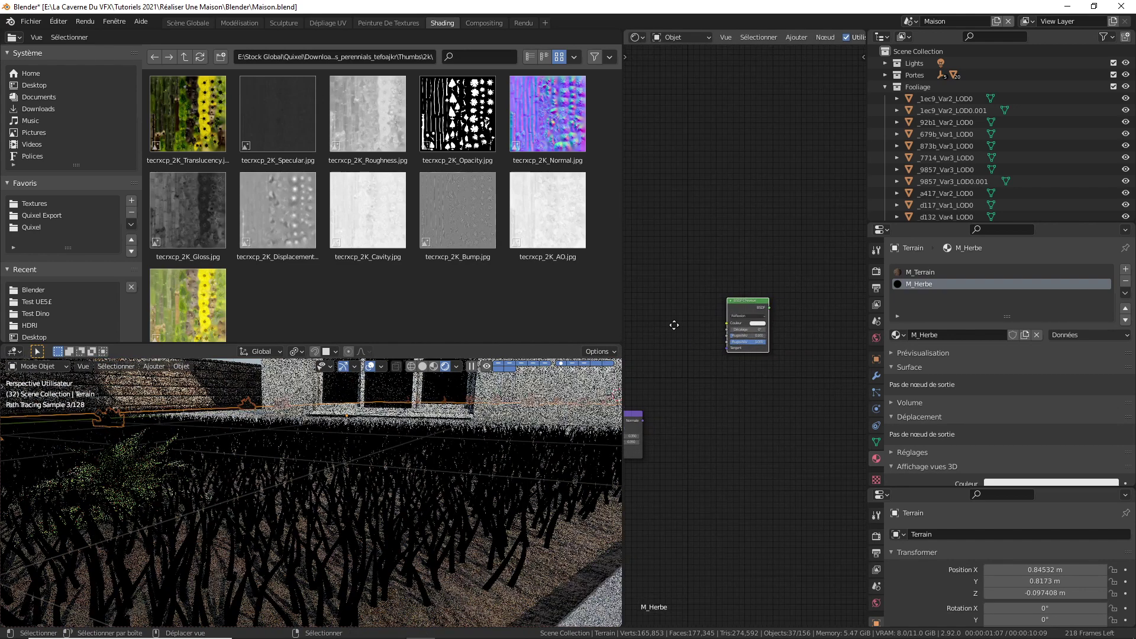
pyautogui.moveTo(674, 323); pyautogui.dragTo(748, 323, button='middle')
pyautogui.moveTo(692, 259); pyautogui.dragTo(746, 292)
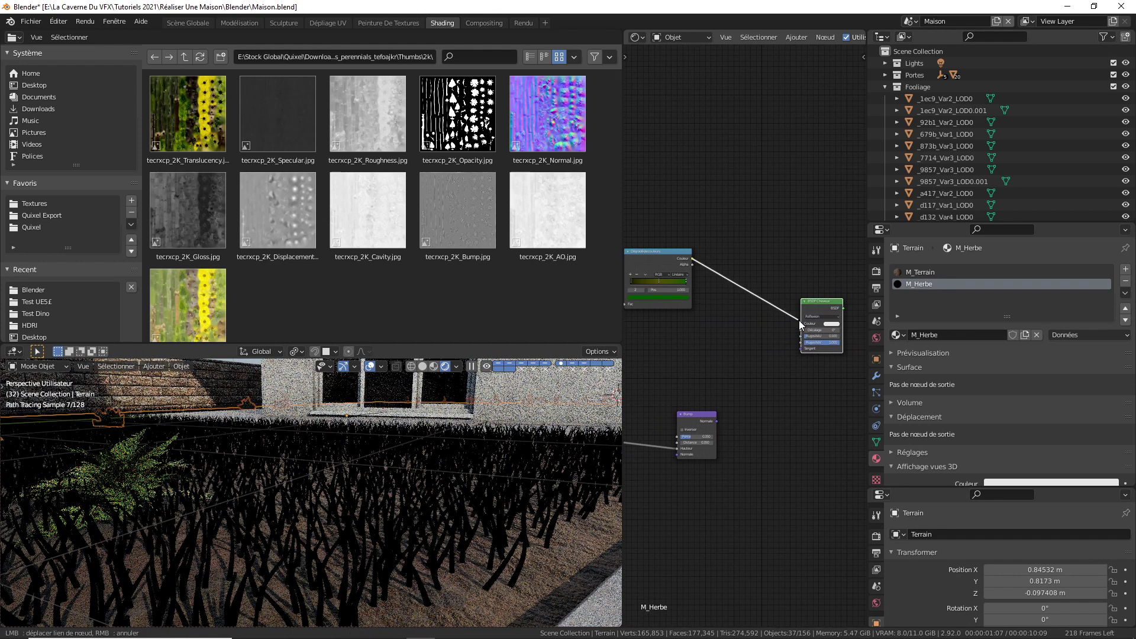
pyautogui.moveTo(799, 321); pyautogui.dragTo(800, 322)
# Add a Sortie de matériau node and connect the BSDF Cheveux output to its Surface input
pyautogui.moveTo(629, 318); pyautogui.dragTo(831, 335, button='middle')
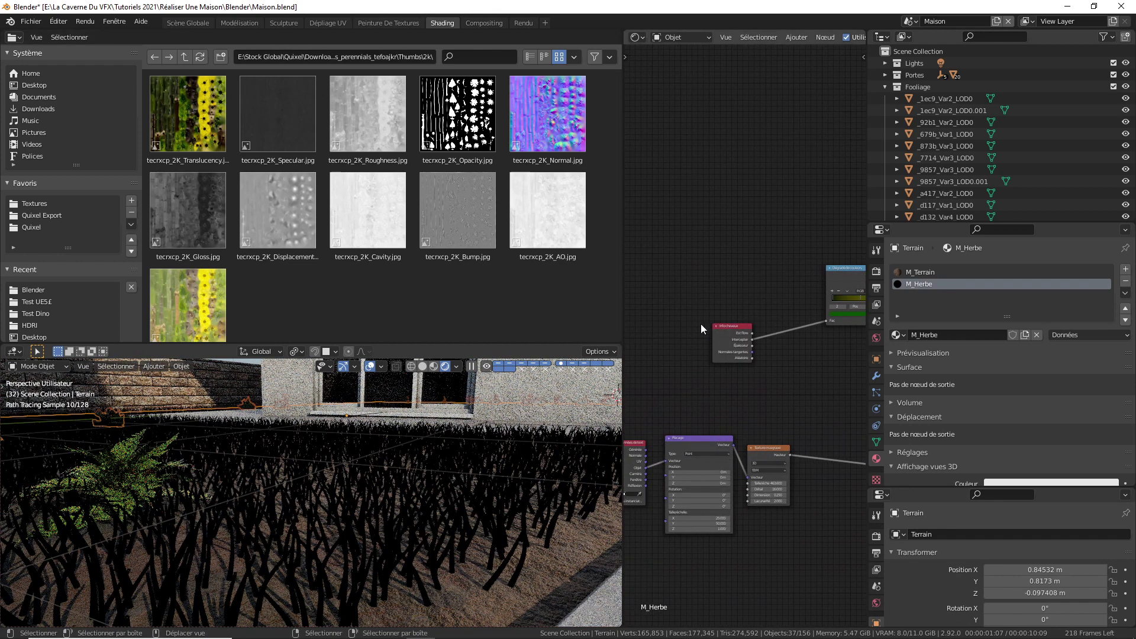
pyautogui.scroll(1, 740, 331)
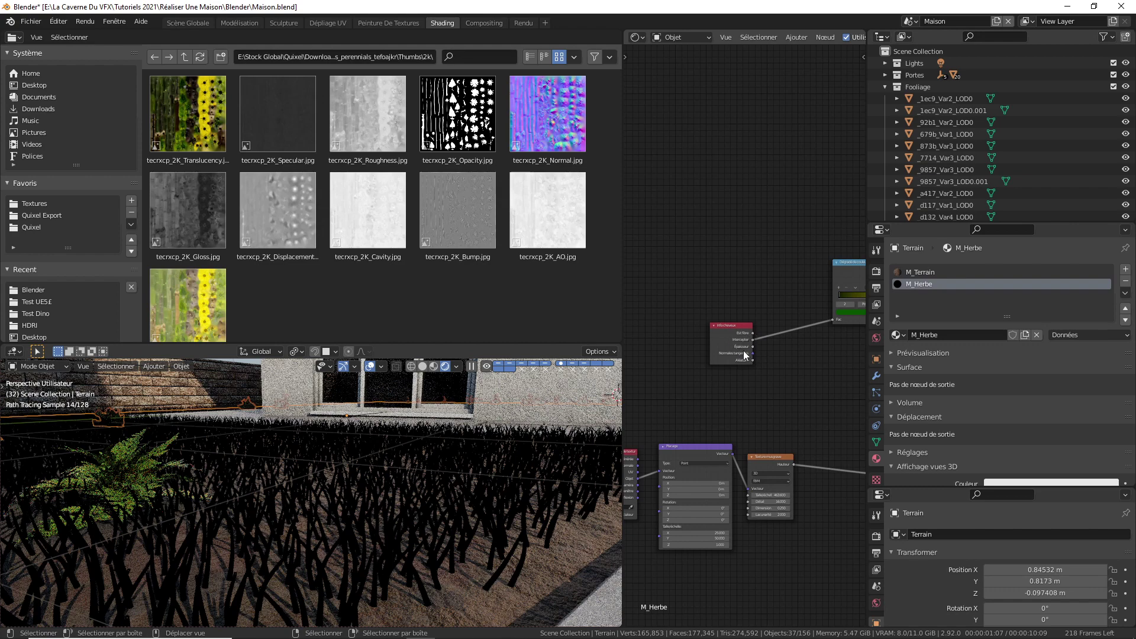
pyautogui.moveTo(795, 363); pyautogui.dragTo(741, 354, button='middle')
pyautogui.hotkey('shift', 'a')
pyautogui.moveTo(799, 343)
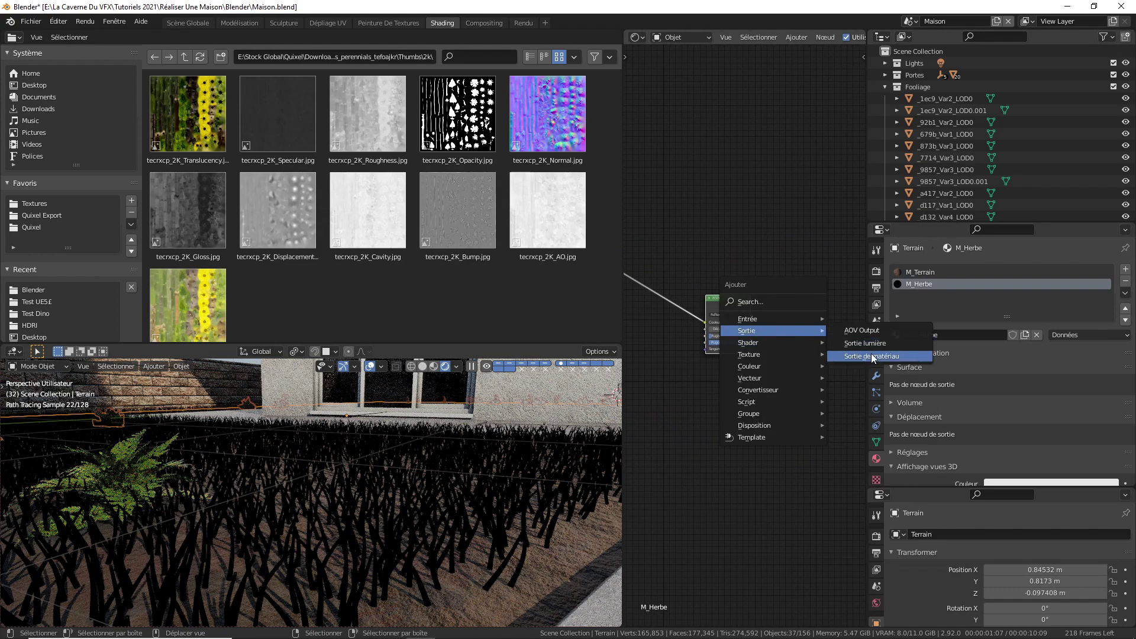
pyautogui.click(869, 350)
pyautogui.click(799, 298)
pyautogui.moveTo(750, 305); pyautogui.dragTo(801, 318)
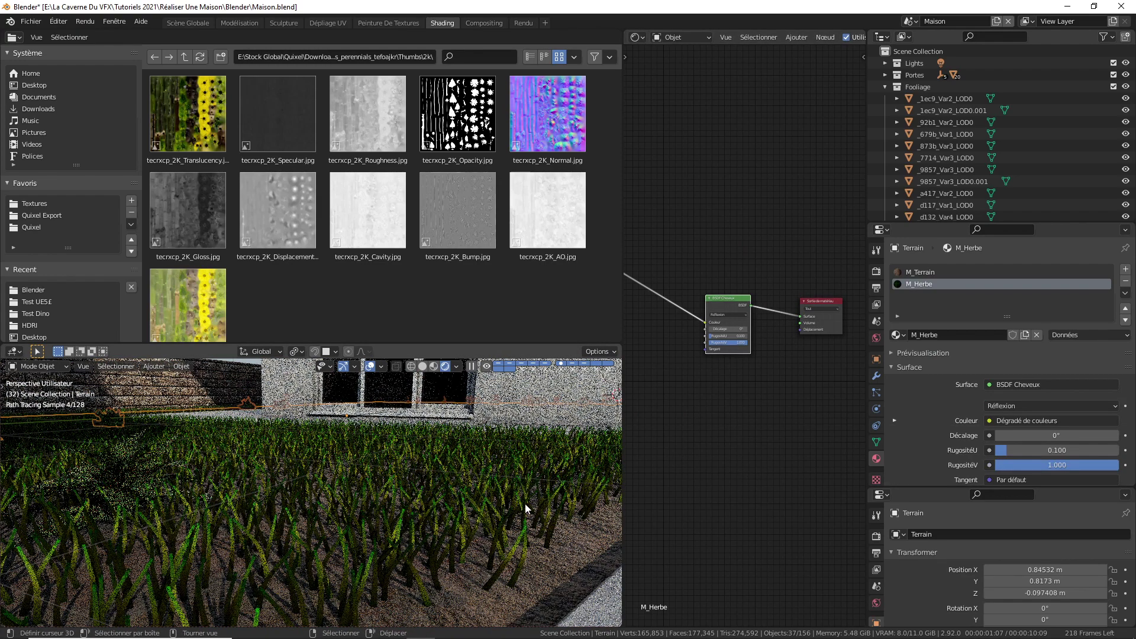
# Examine the rendered grass in the garden from several angles with the hair shader applied
pyautogui.scroll(3, 500, 568)
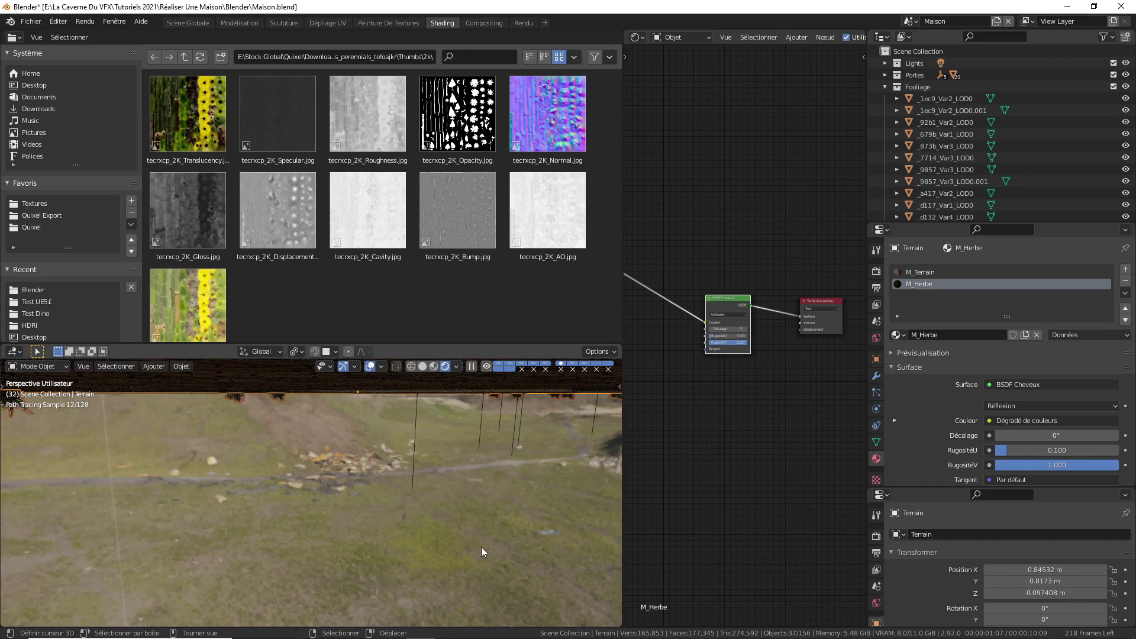
pyautogui.keyDown('shift'); pyautogui.moveTo(441, 549); pyautogui.dragTo(431, 496, button='middle'); pyautogui.keyUp('shift')
pyautogui.scroll(4, 502, 445)
pyautogui.scroll(2, 426, 470)
pyautogui.scroll(-5, 425, 470)
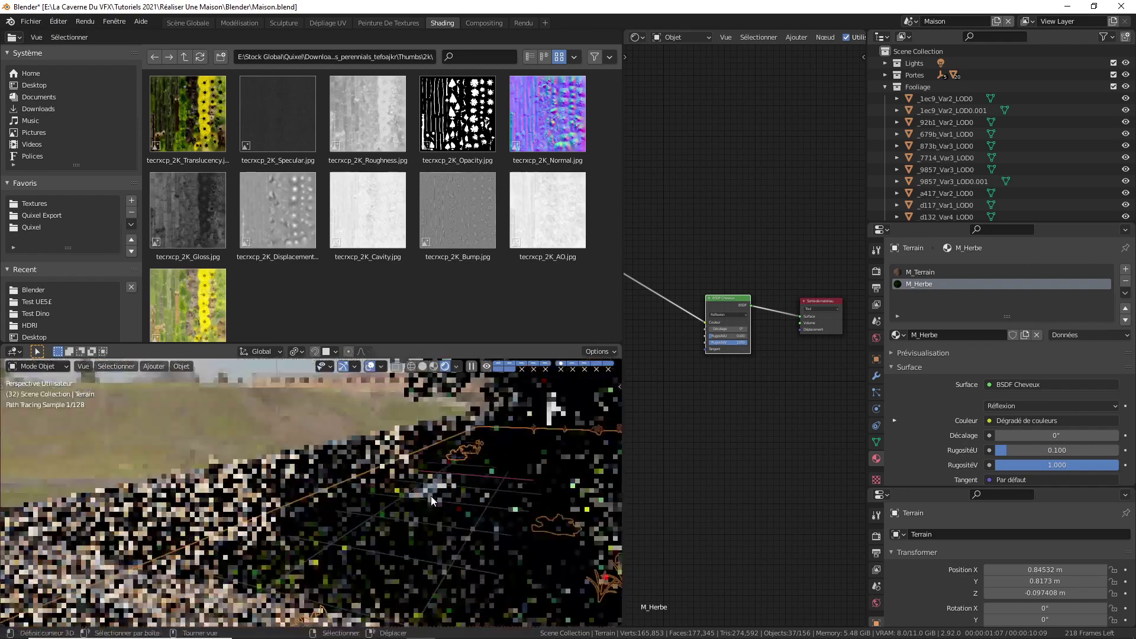
pyautogui.keyDown('shift'); pyautogui.moveTo(378, 445); pyautogui.dragTo(364, 439, button='middle'); pyautogui.keyUp('shift')
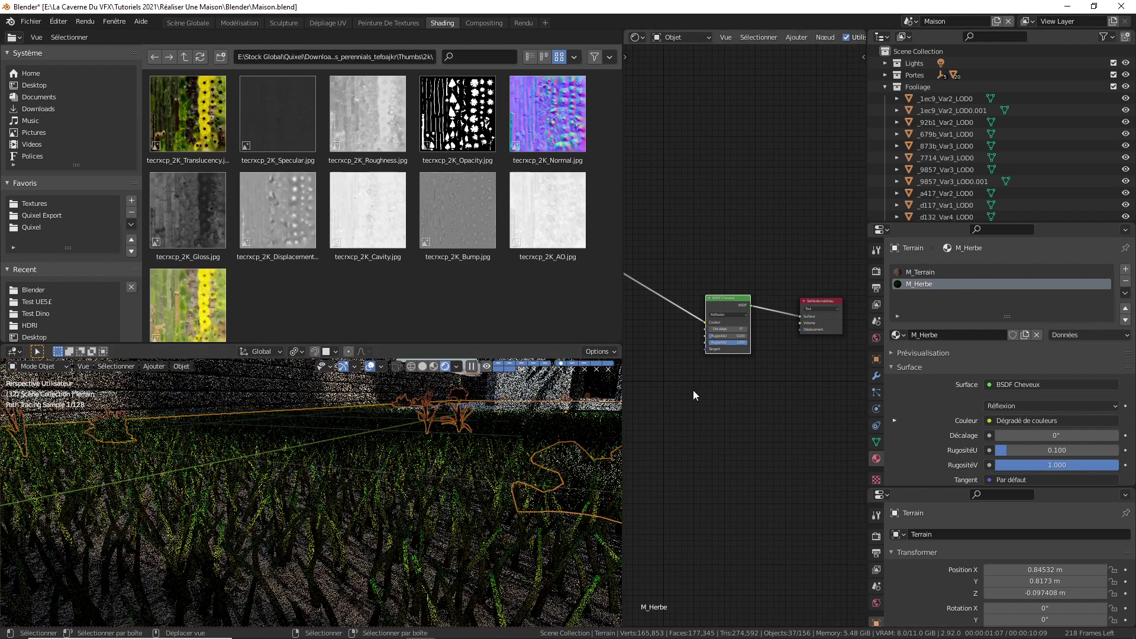
pyautogui.moveTo(693, 389); pyautogui.dragTo(772, 403, button='middle')
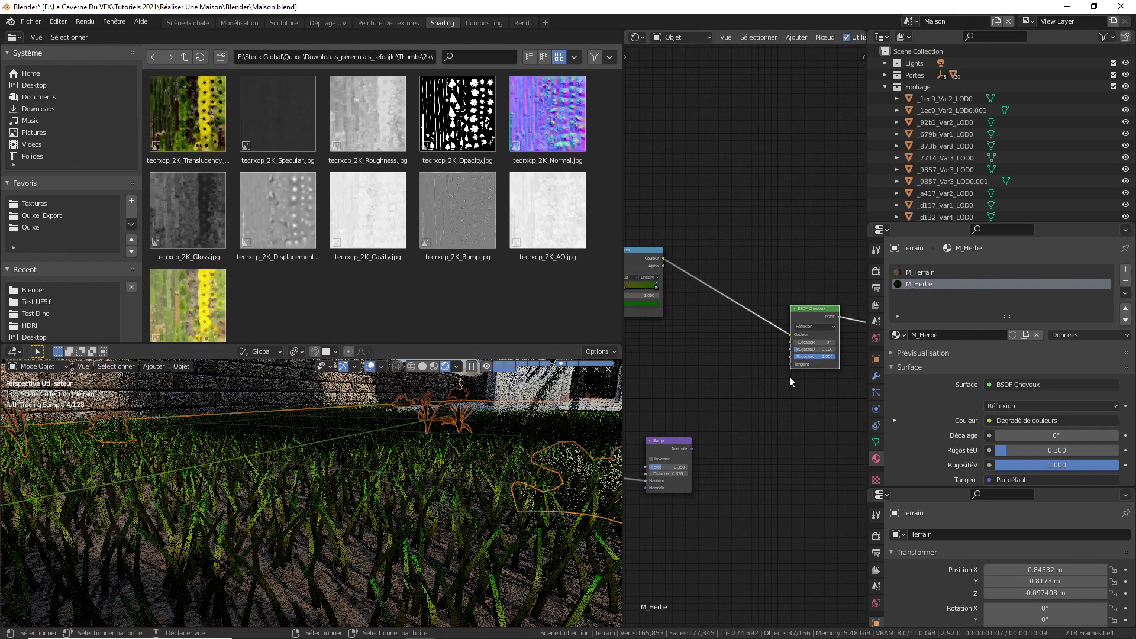
# Delete the leftover chain of four nodes ending in the Bump node from the M_Herbe material
pyautogui.scroll(1, 788, 377)
pyautogui.moveTo(810, 374); pyautogui.dragTo(734, 364, button='middle')
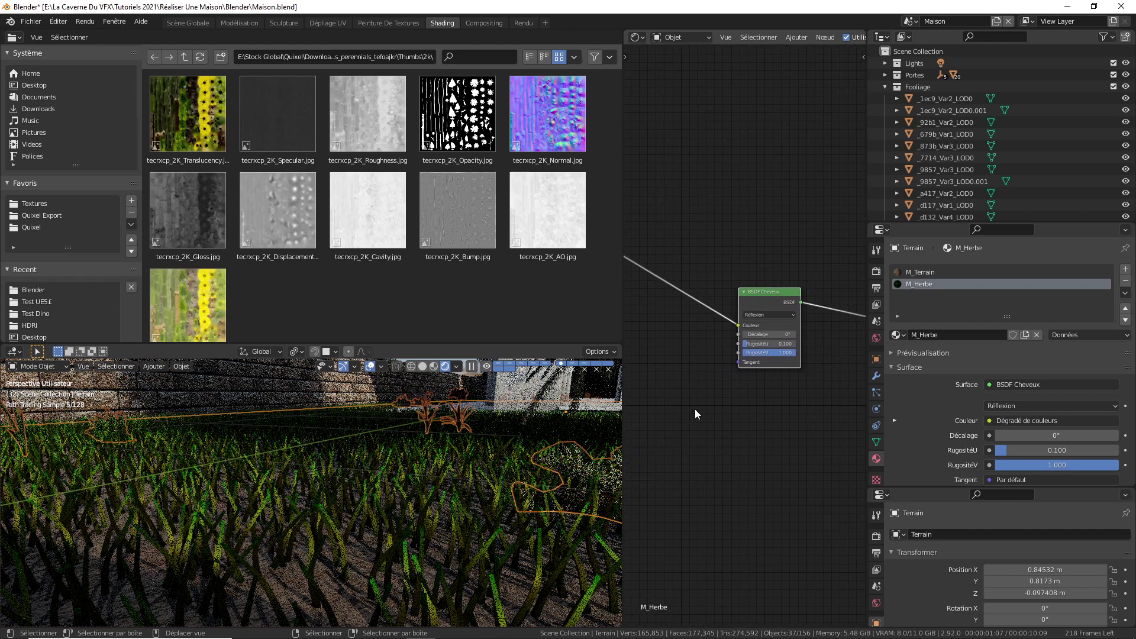
pyautogui.moveTo(695, 409); pyautogui.dragTo(782, 384, button='middle')
pyautogui.scroll(-5, 722, 387)
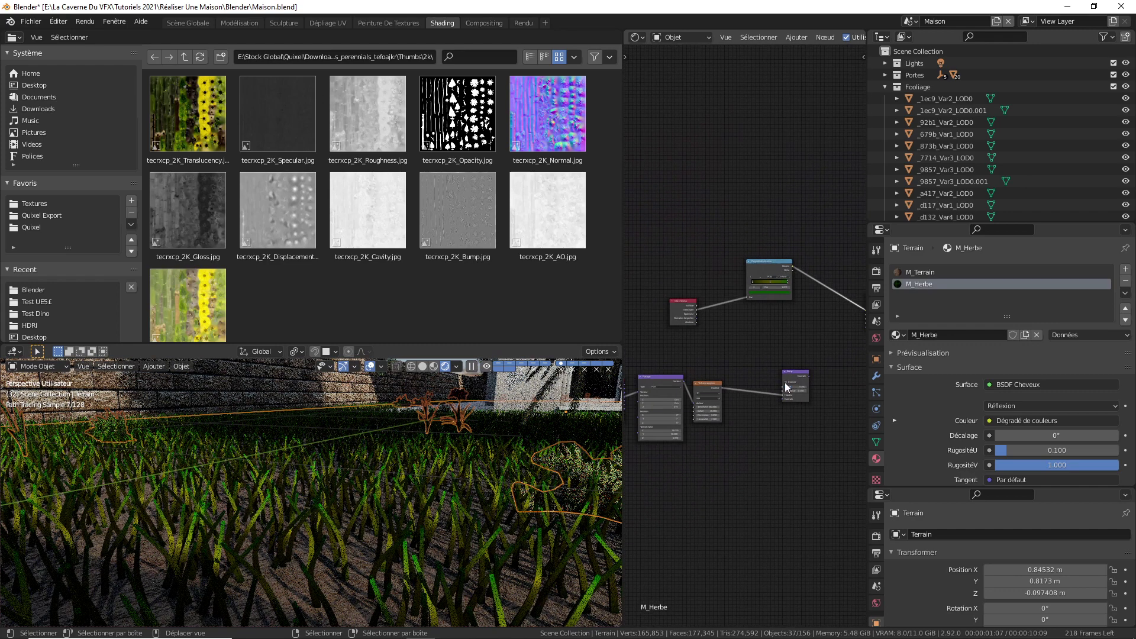
pyautogui.scroll(2, 828, 369)
pyautogui.moveTo(822, 360); pyautogui.dragTo(648, 441)
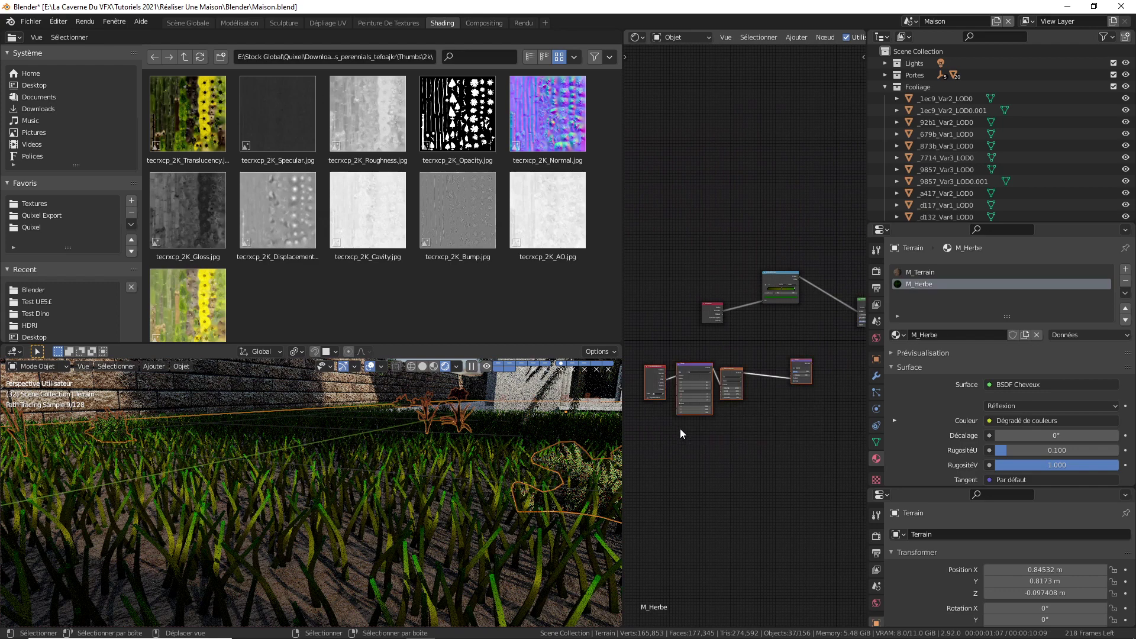
pyautogui.press('Delete')
# Try the Transmission component on the BSDF Cheveux node and set it back to Réflexion
pyautogui.press('Home')
pyautogui.scroll(3, 735, 397)
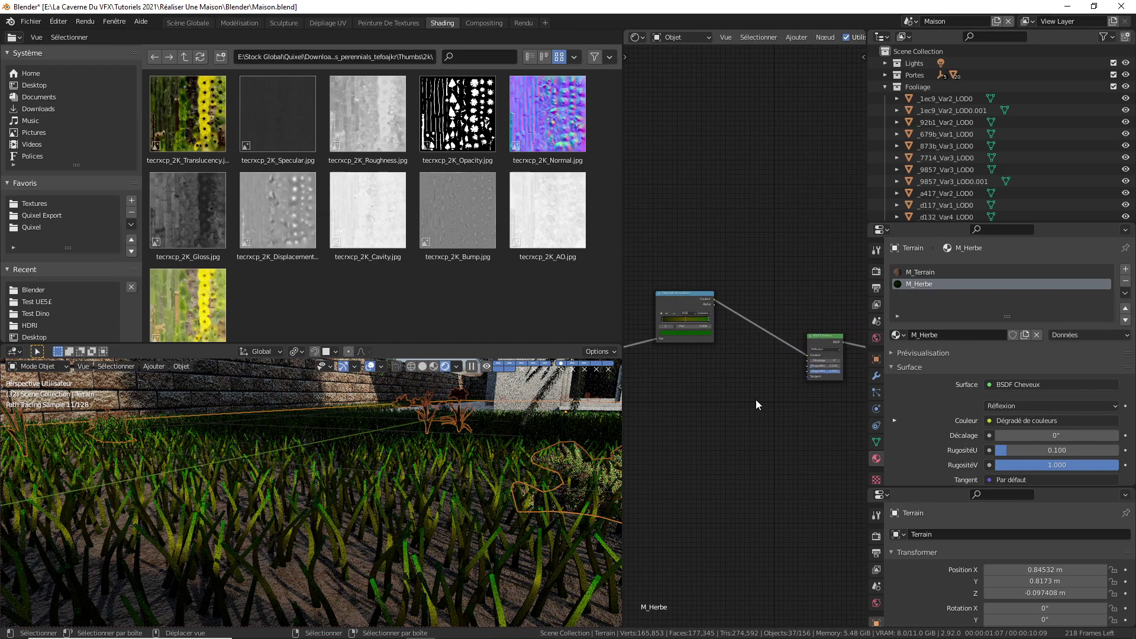
pyautogui.scroll(6, 757, 404)
pyautogui.moveTo(854, 408); pyautogui.dragTo(724, 410, button='middle')
pyautogui.scroll(4, 739, 410)
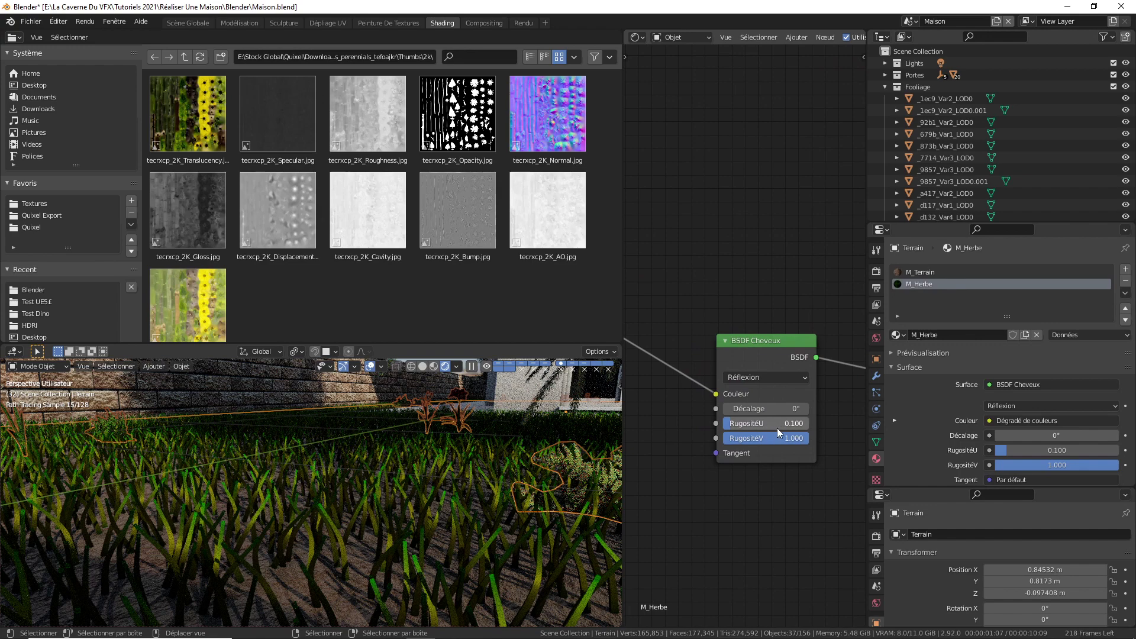
pyautogui.click(769, 377)
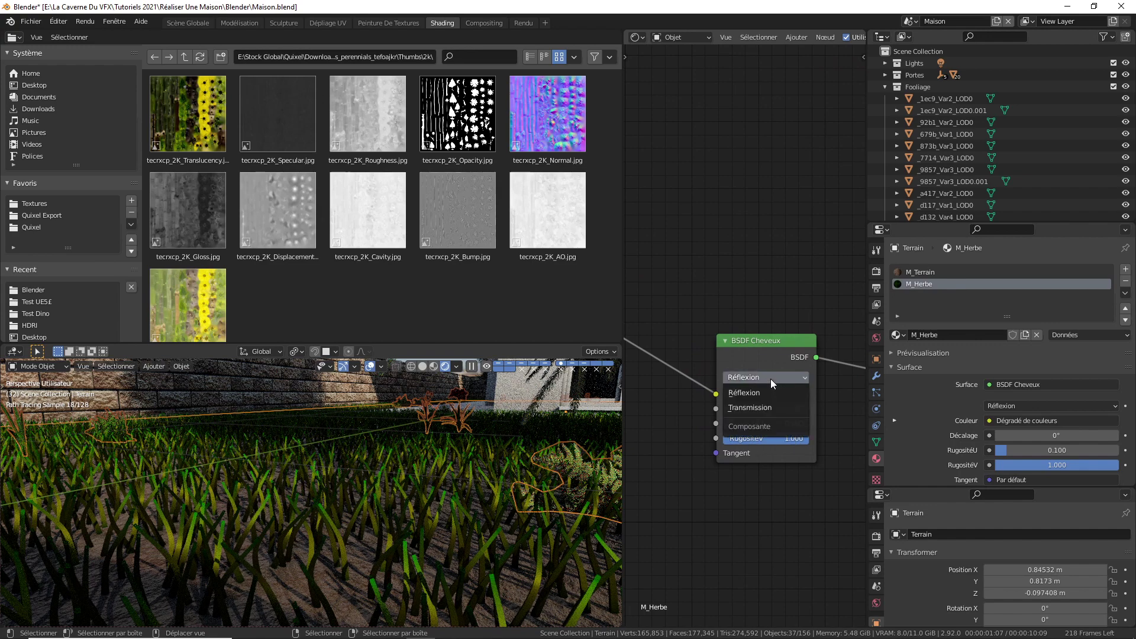
pyautogui.click(762, 406)
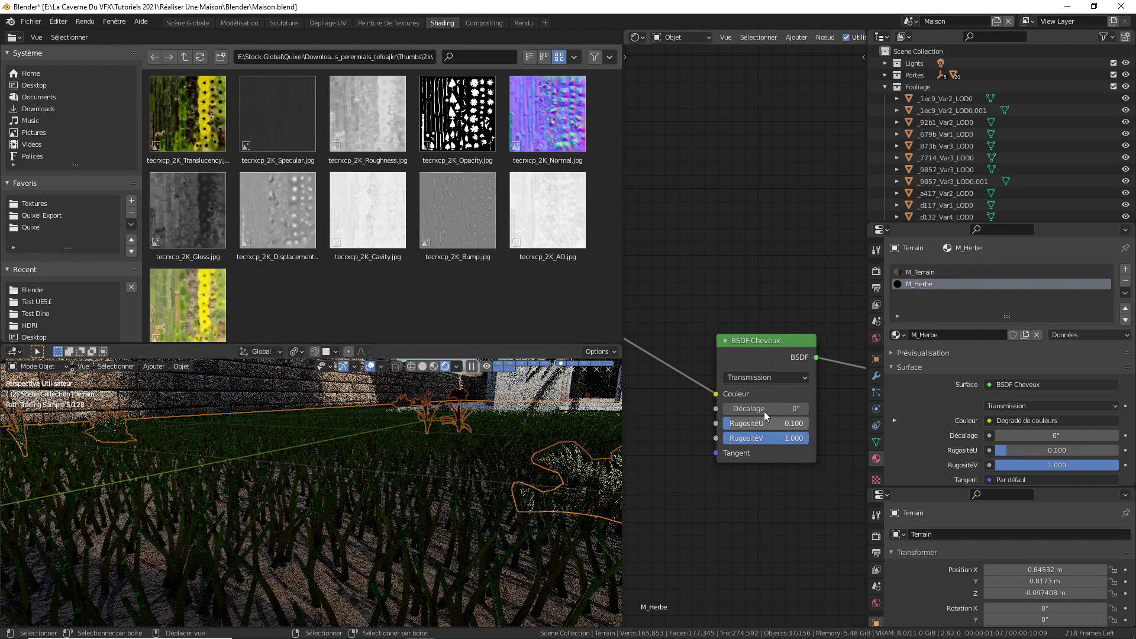
pyautogui.click(786, 380)
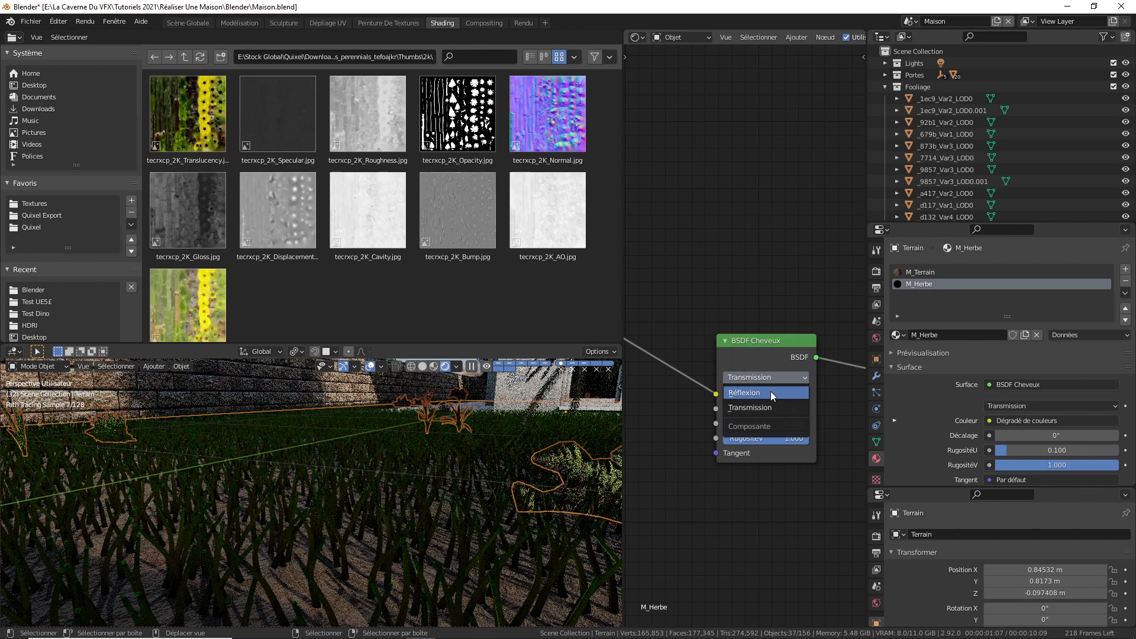
pyautogui.click(768, 392)
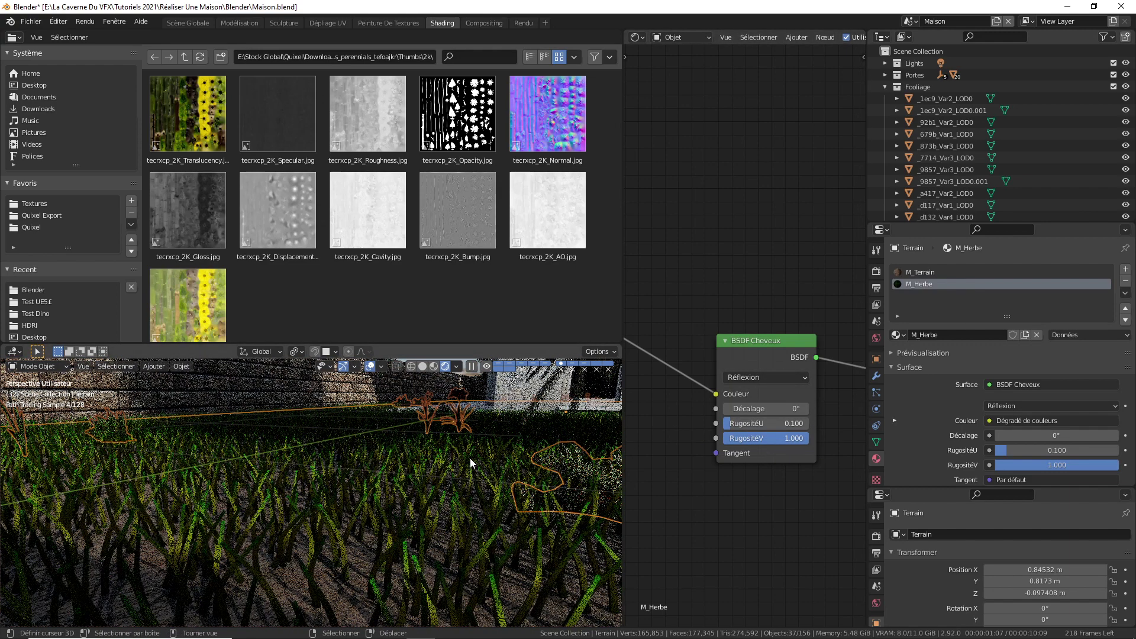
# Switch to the Scène Globale workspace, deselect everything and show the house facade in solid shading
pyautogui.click(178, 17)
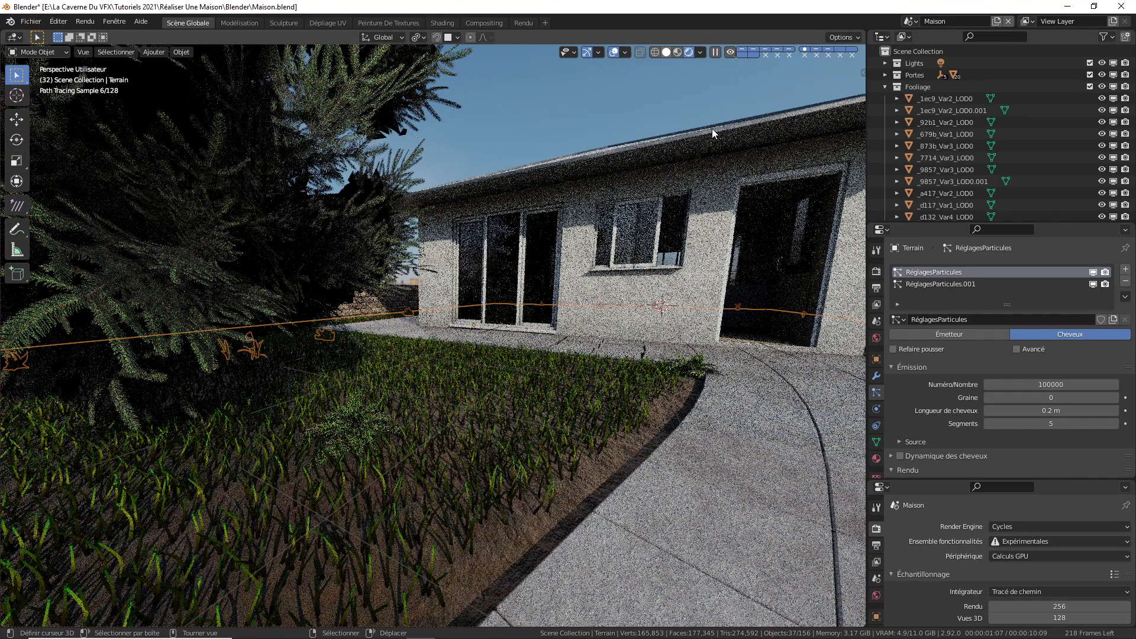
pyautogui.scroll(2, 627, 259)
pyautogui.press('a')
pyautogui.click(642, 207)
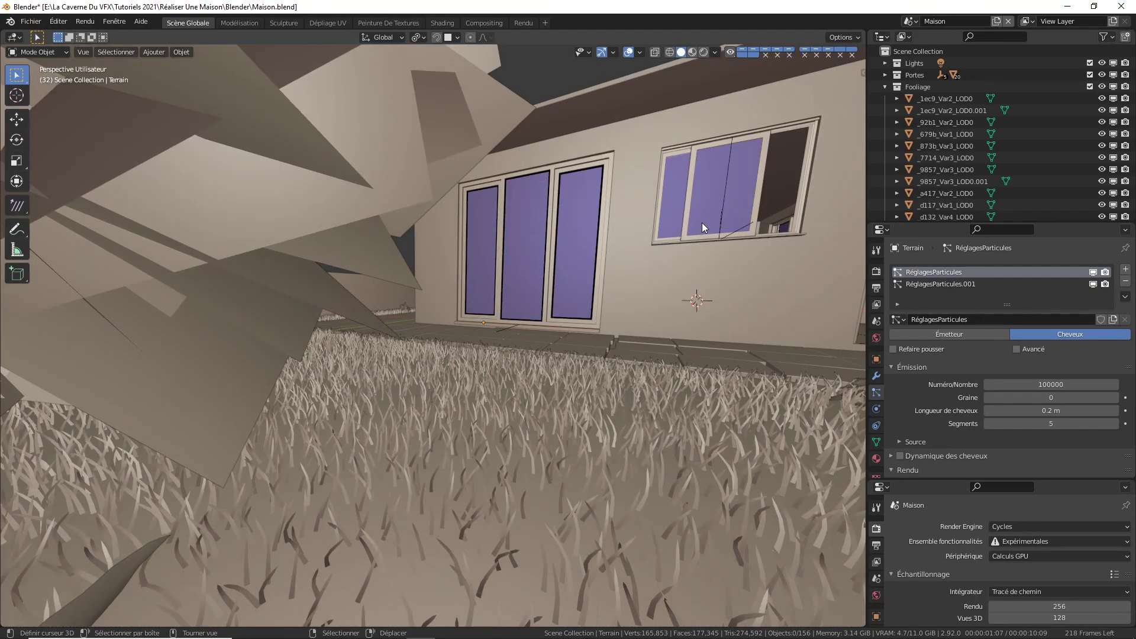
pyautogui.moveTo(701, 223); pyautogui.dragTo(492, 289, button='middle')
pyautogui.scroll(3, 492, 286)
# Snap the 3D cursor to the frame of the open entrance door
pyautogui.click(562, 160)
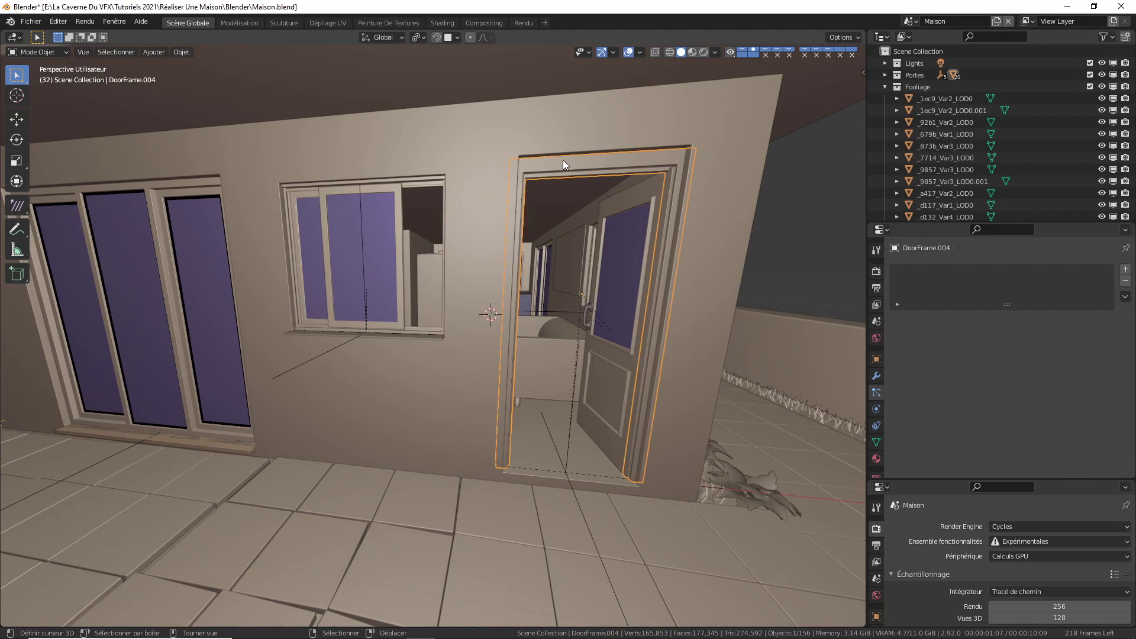
pyautogui.moveTo(604, 247); pyautogui.dragTo(576, 239, button='middle')
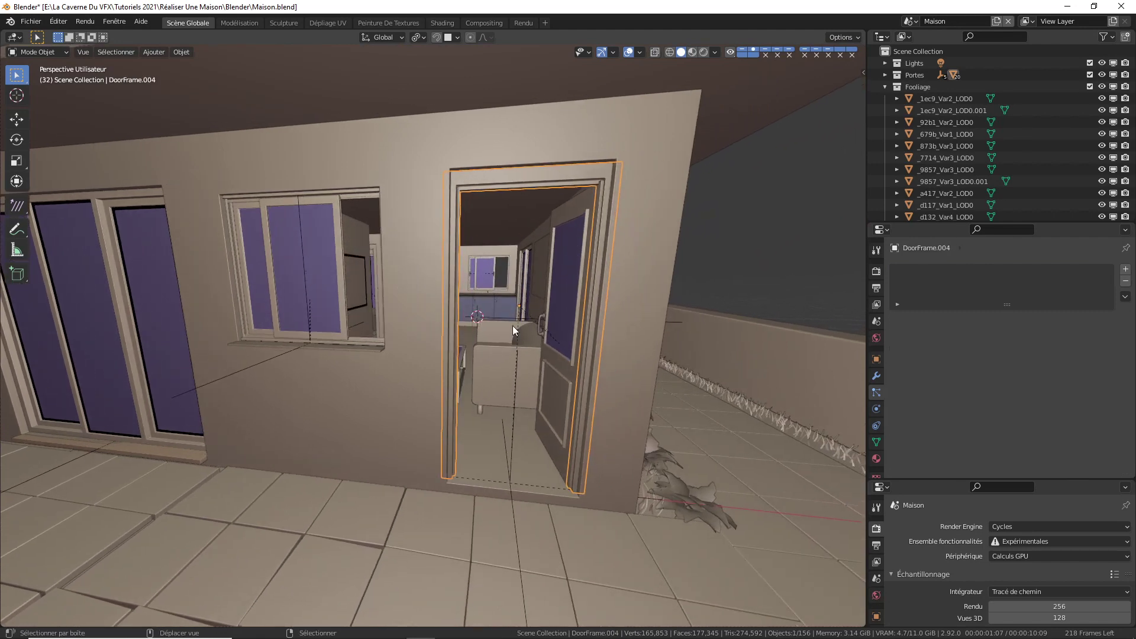
pyautogui.hotkey('shift', 's')
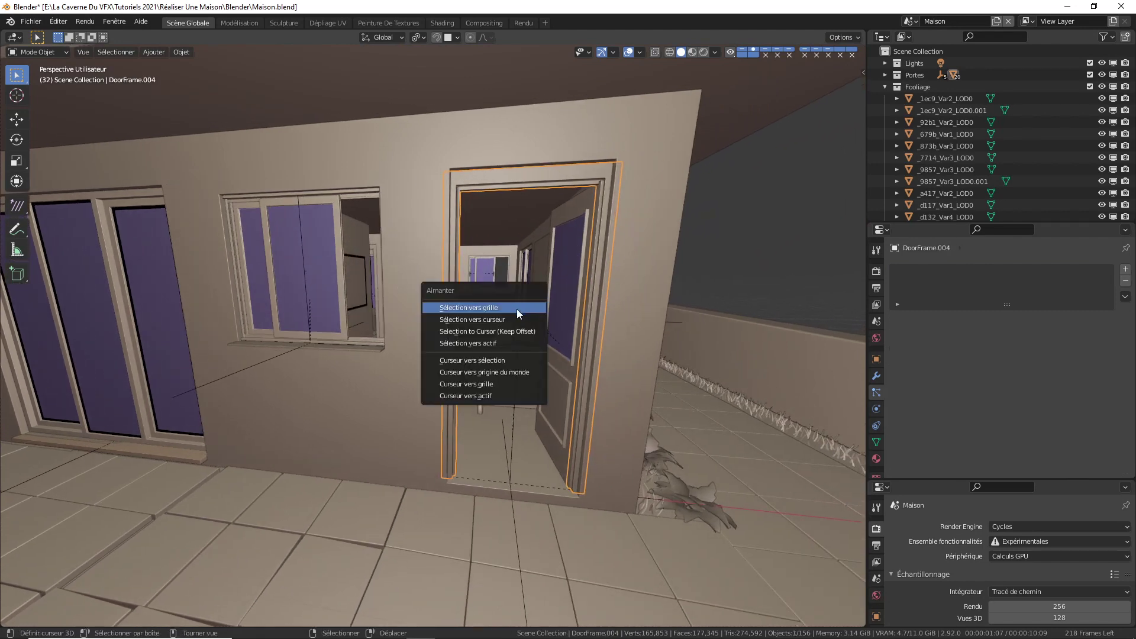
pyautogui.click(496, 359)
# Add a Zone area light at the 3D cursor in the entrance doorway
pyautogui.moveTo(516, 309); pyautogui.dragTo(462, 300, button='middle')
pyautogui.moveTo(272, 310); pyautogui.dragTo(331, 307, button='middle')
pyautogui.hotkey('shift', 'a')
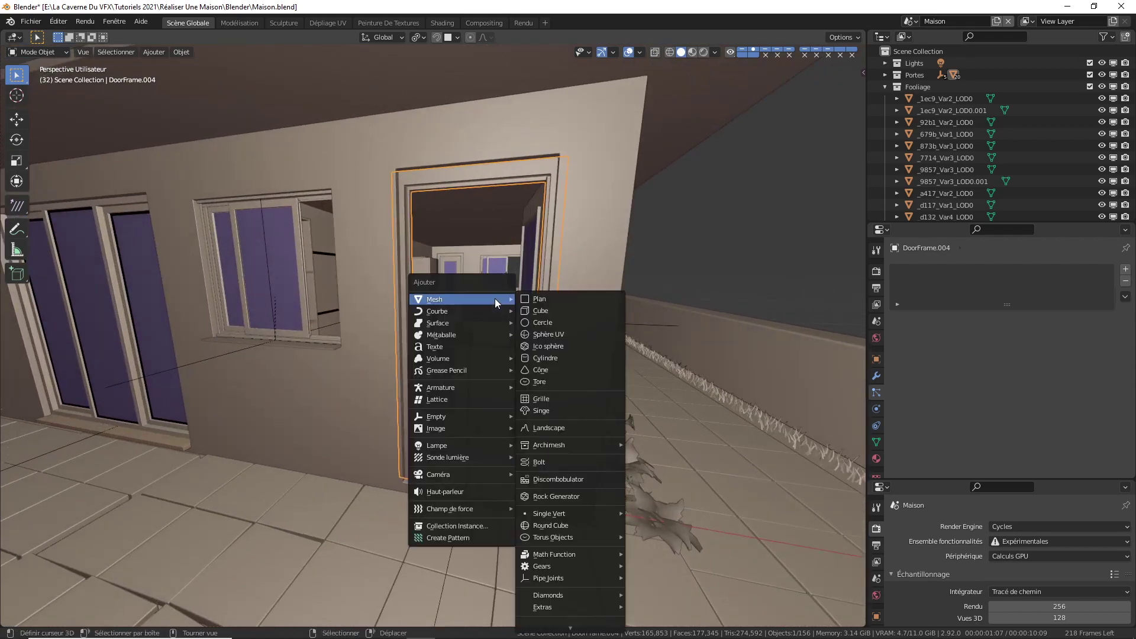
pyautogui.moveTo(460, 441)
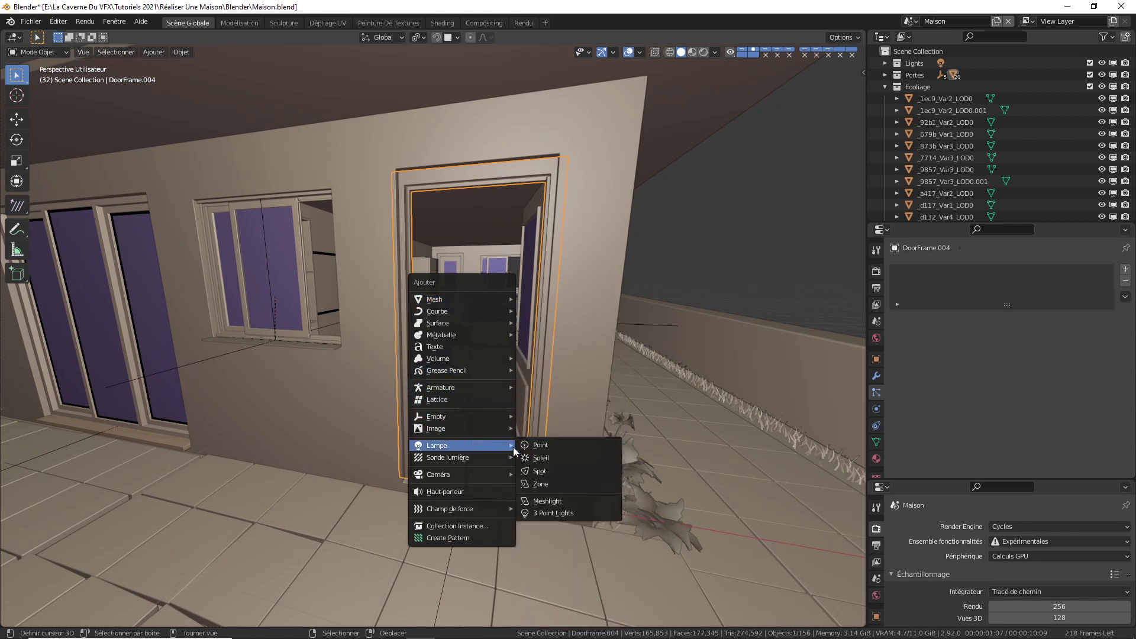
pyautogui.click(547, 484)
# Enable the Portail option in the doorway area light's lamp settings
pyautogui.scroll(-3, 976, 367)
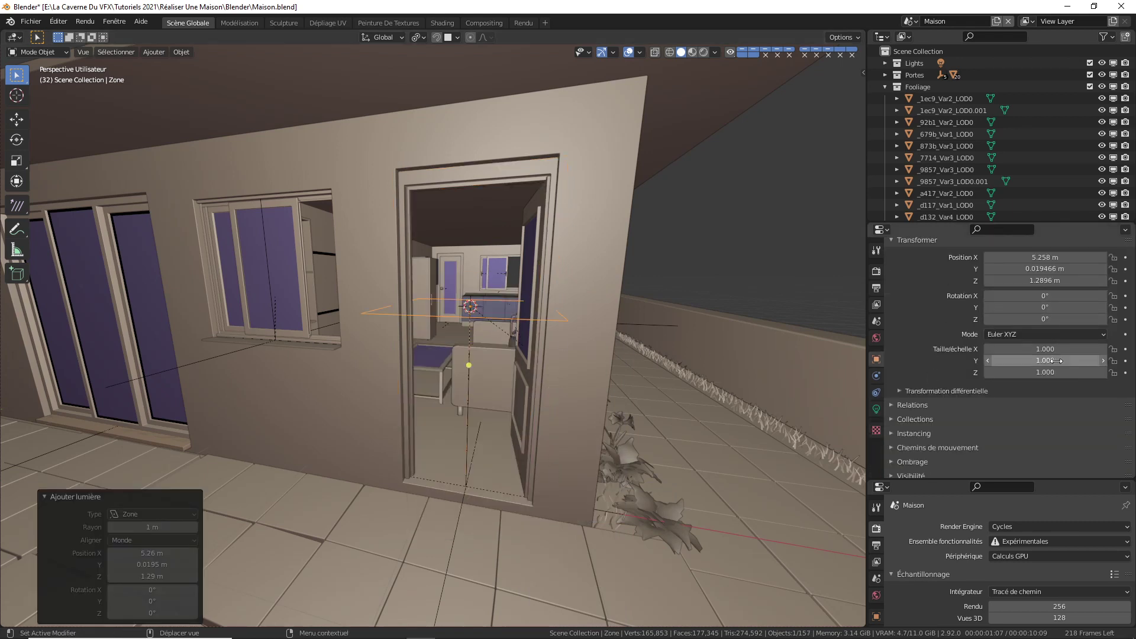
pyautogui.click(876, 408)
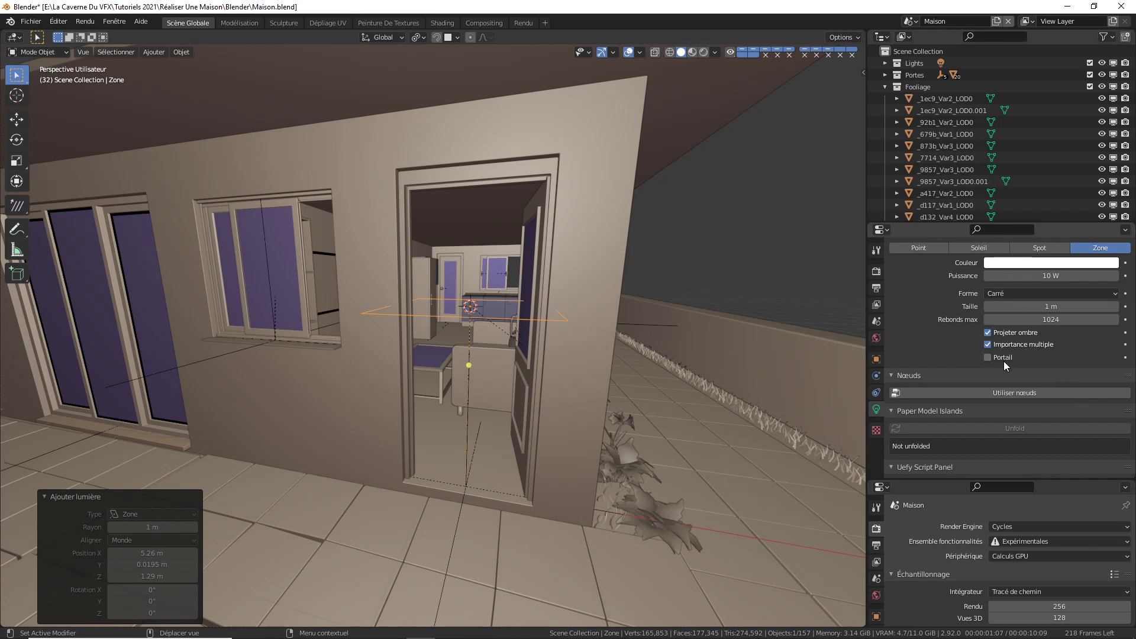
pyautogui.scroll(3, 1014, 355)
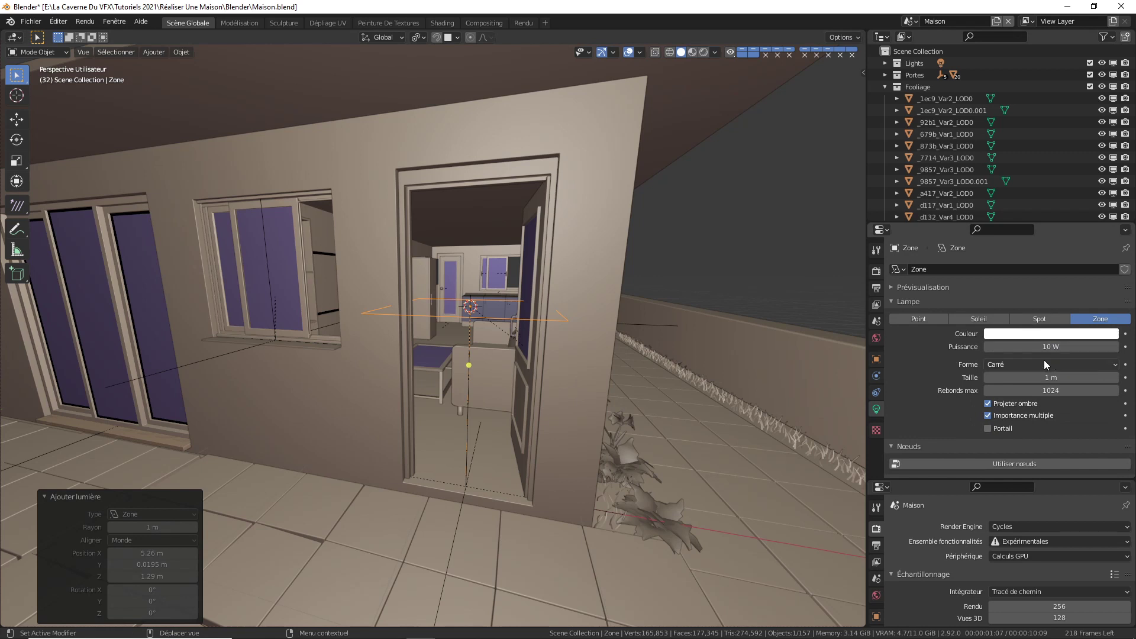
pyautogui.click(986, 428)
pyautogui.scroll(-1, 988, 428)
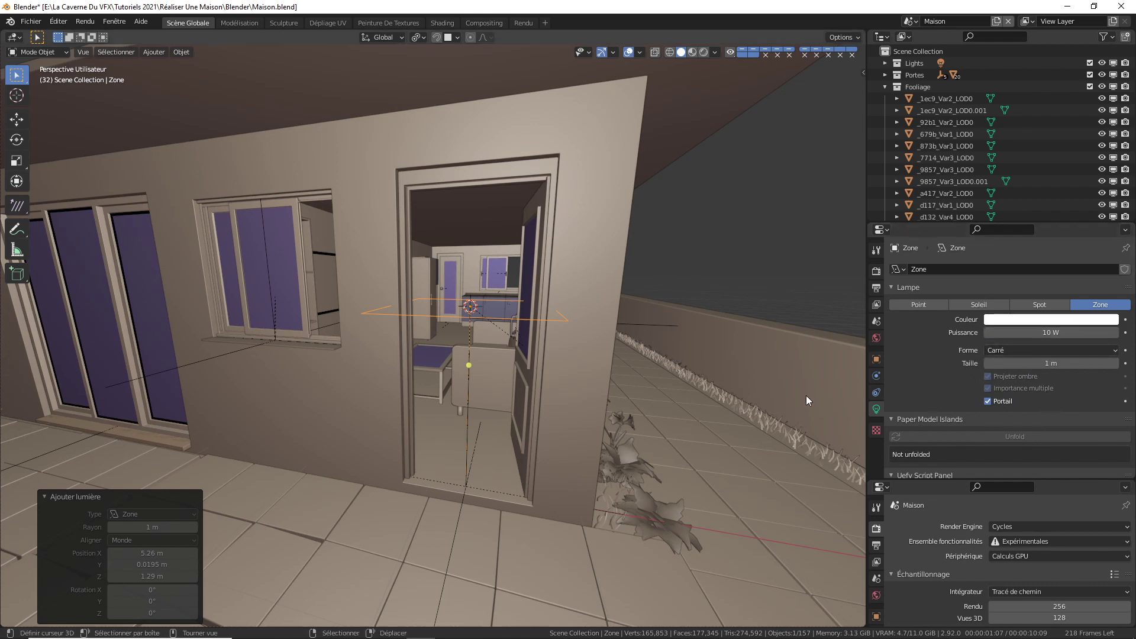
pyautogui.press('r')
pyautogui.press('x')
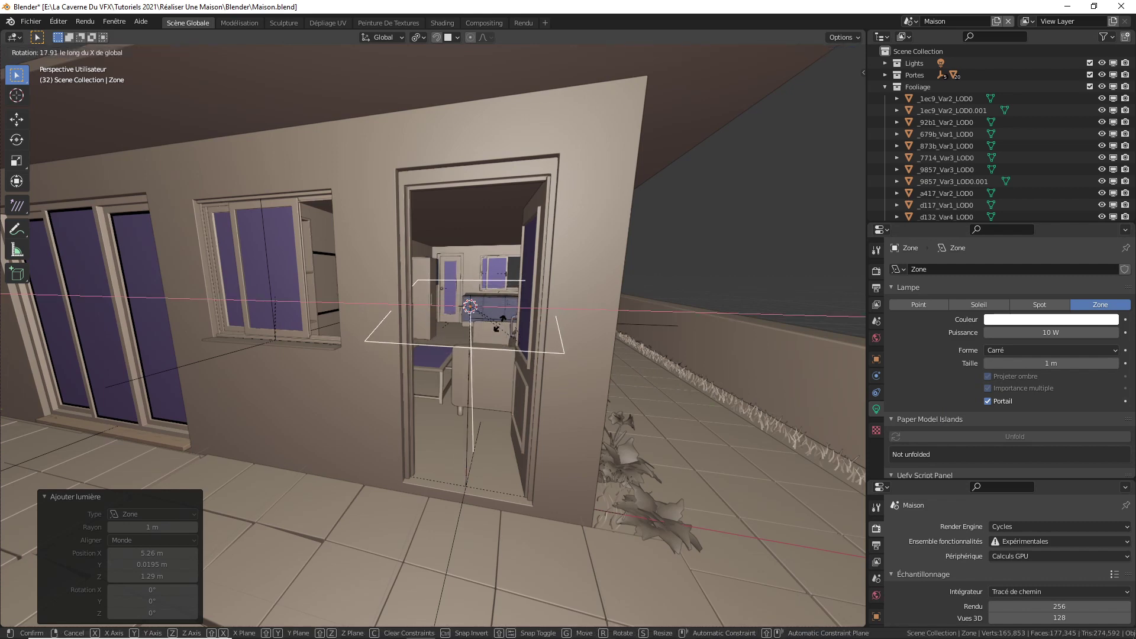
pyautogui.press('Escape')
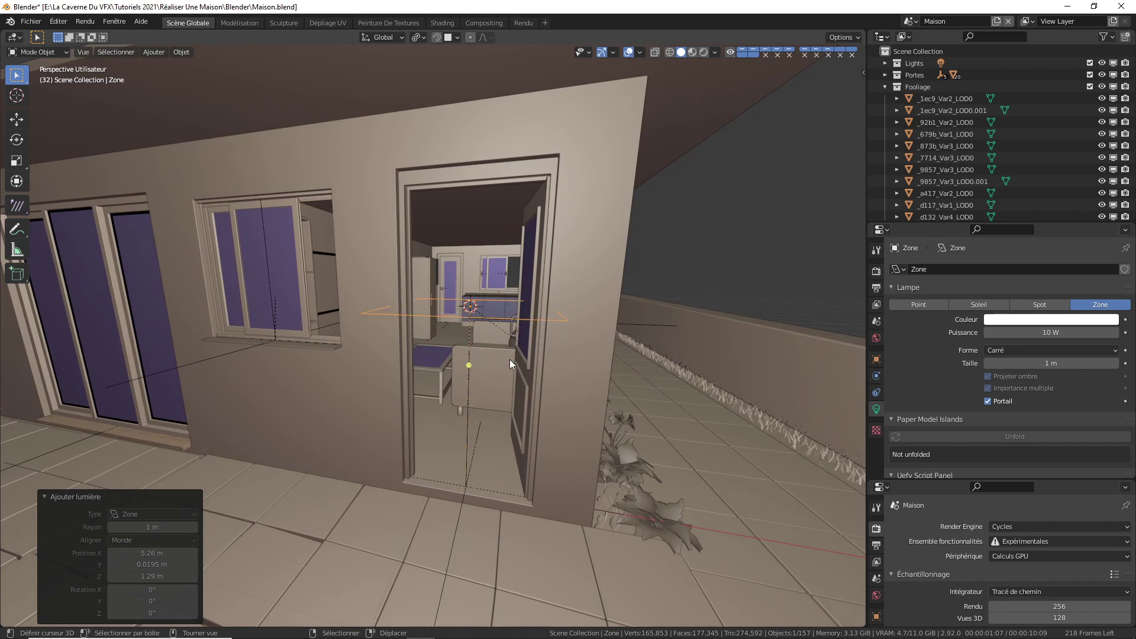
# Rotate the doorway area light 90° around the X axis so it stands upright in the opening
pyautogui.press('r')
pyautogui.press('x')
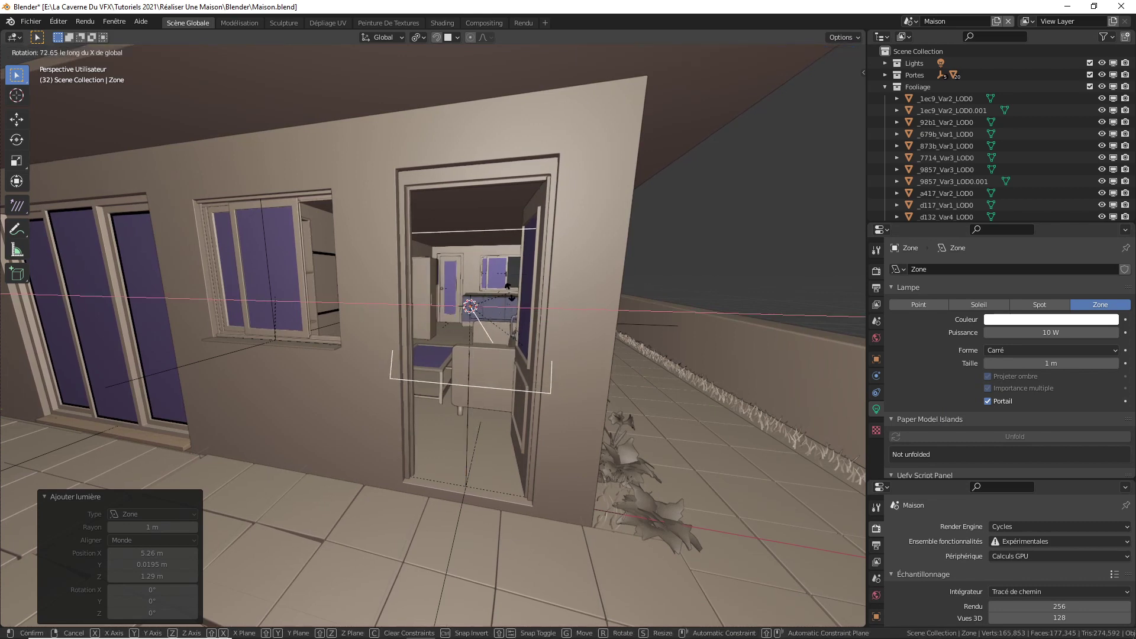
pyautogui.press('9')
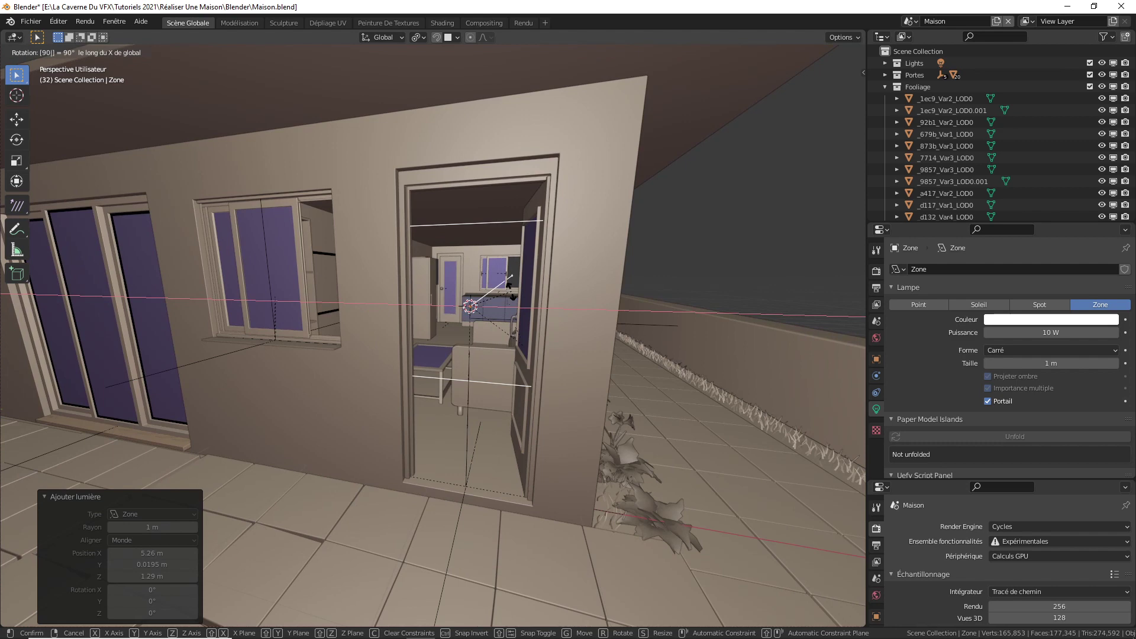
pyautogui.press('Return')
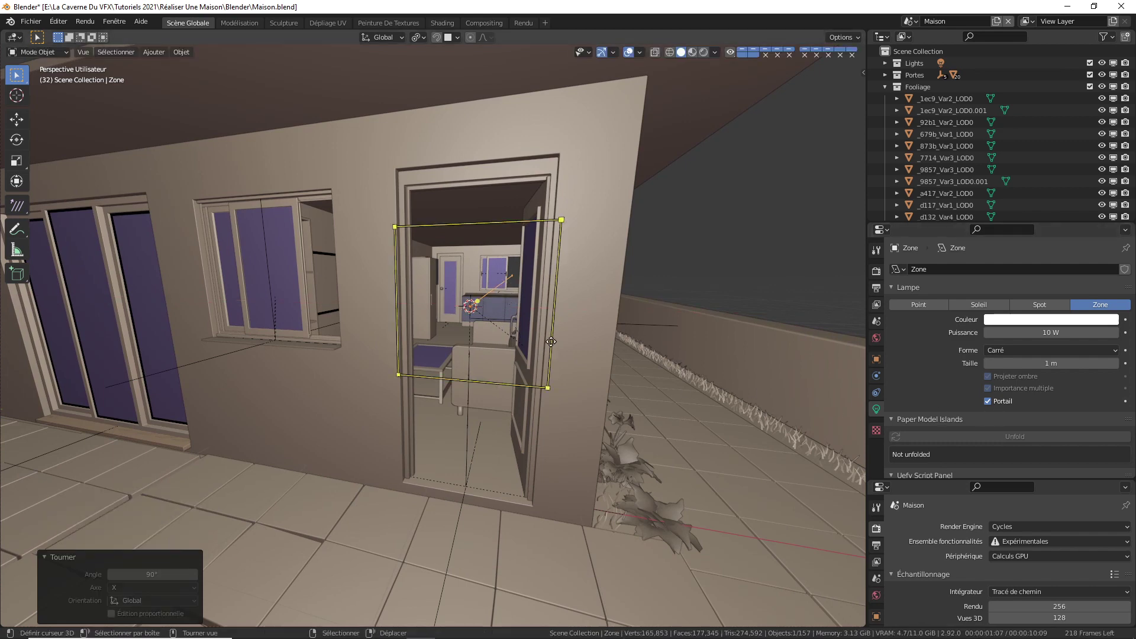
# Scale the doorway light by about 1.45 along Z and lower it about 0.24 m
pyautogui.press('s')
pyautogui.press('z')
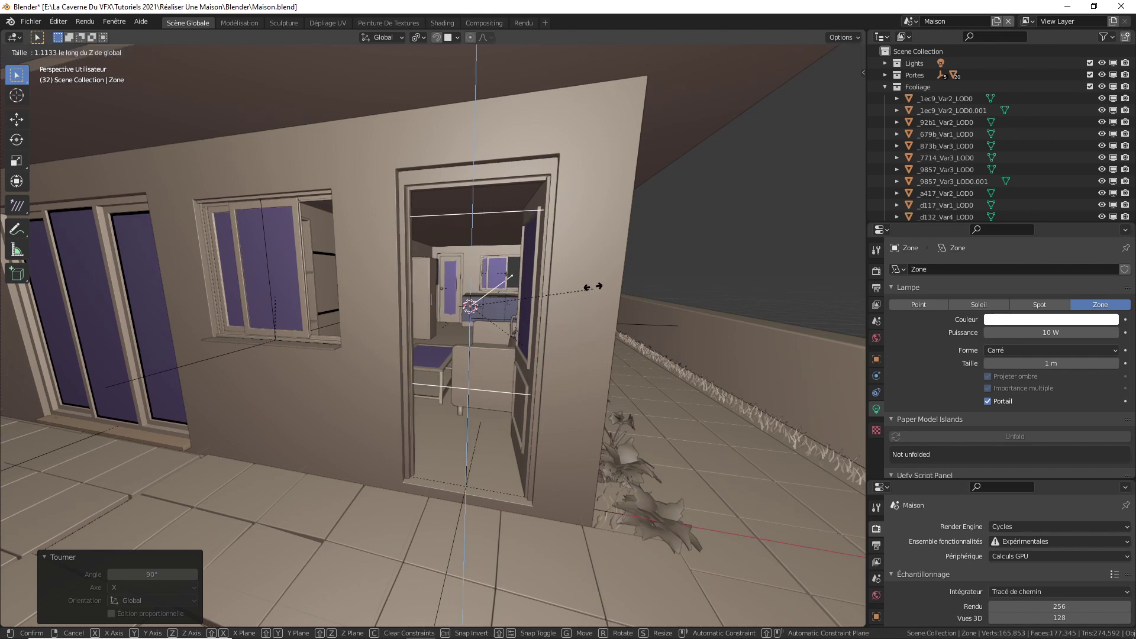
pyautogui.click(598, 207)
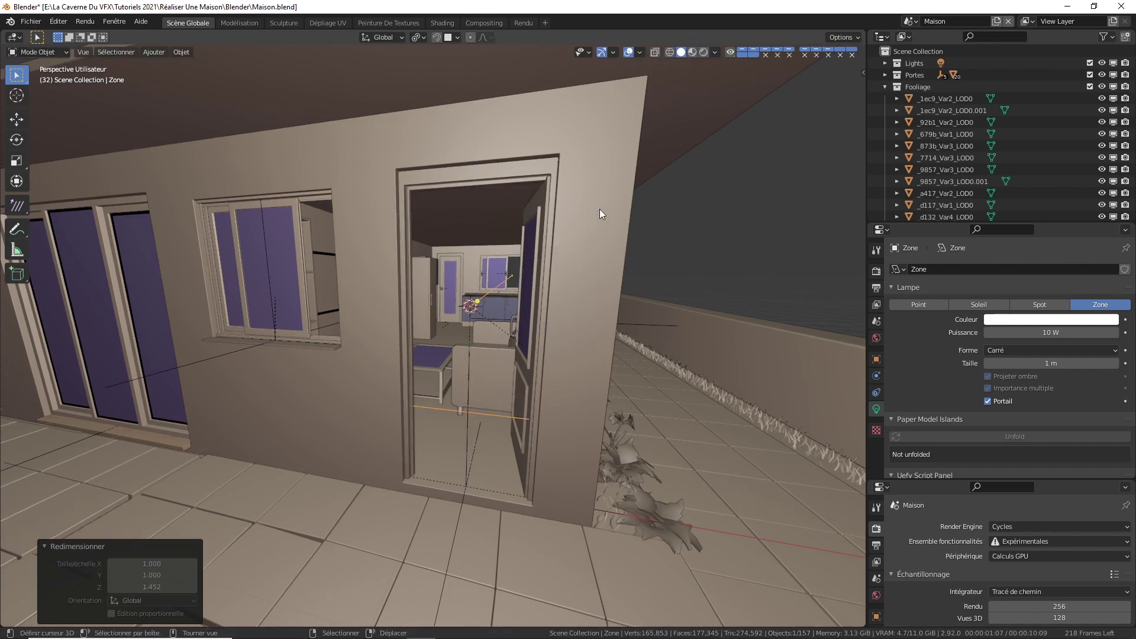
pyautogui.press('g')
pyautogui.press('z')
pyautogui.click(595, 226)
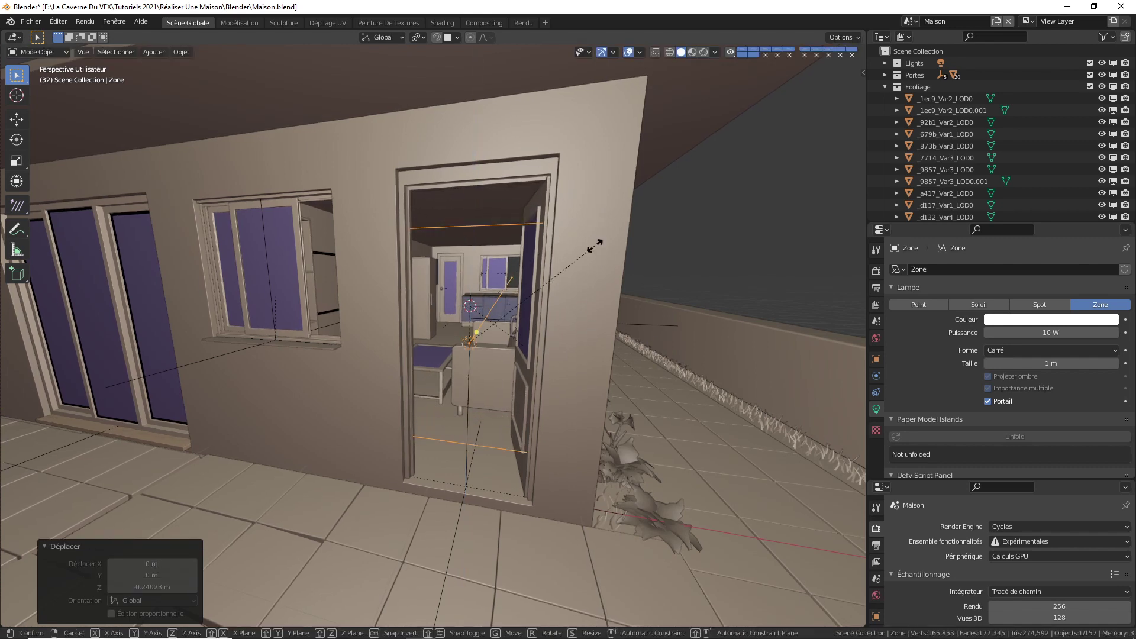
# Fit the light to the door's height by scaling it along Z by about 1.32, lowering it about 0.08 m and scaling by about 1.07
pyautogui.press('s')
pyautogui.press('z')
pyautogui.click(606, 190)
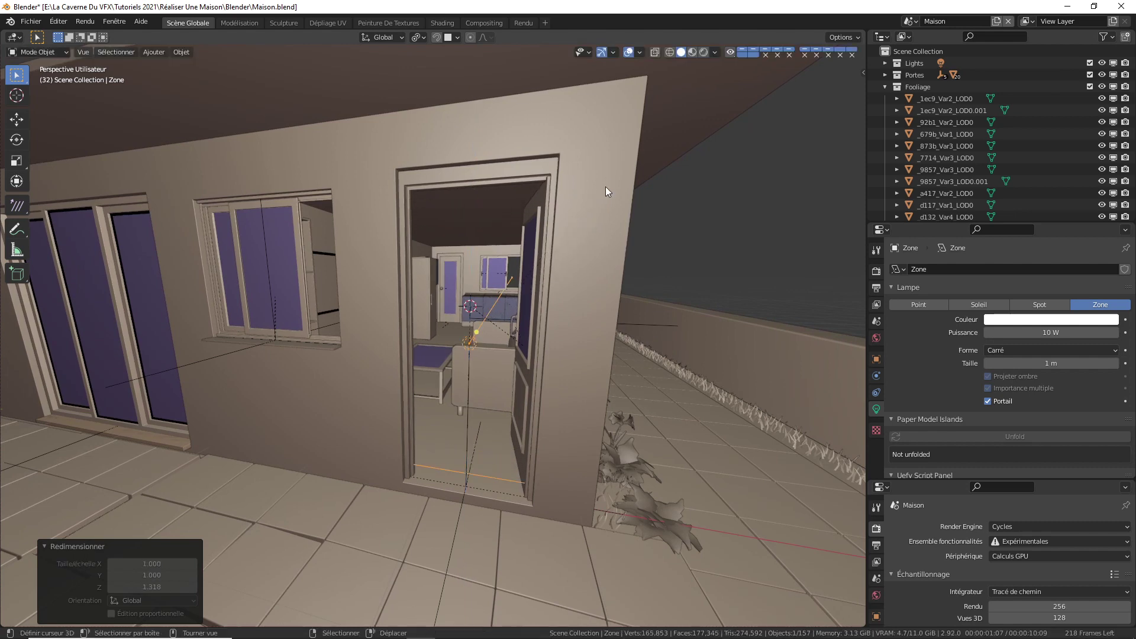
pyautogui.press('g')
pyautogui.press('z')
pyautogui.click(601, 198)
pyautogui.press('s')
pyautogui.press('z')
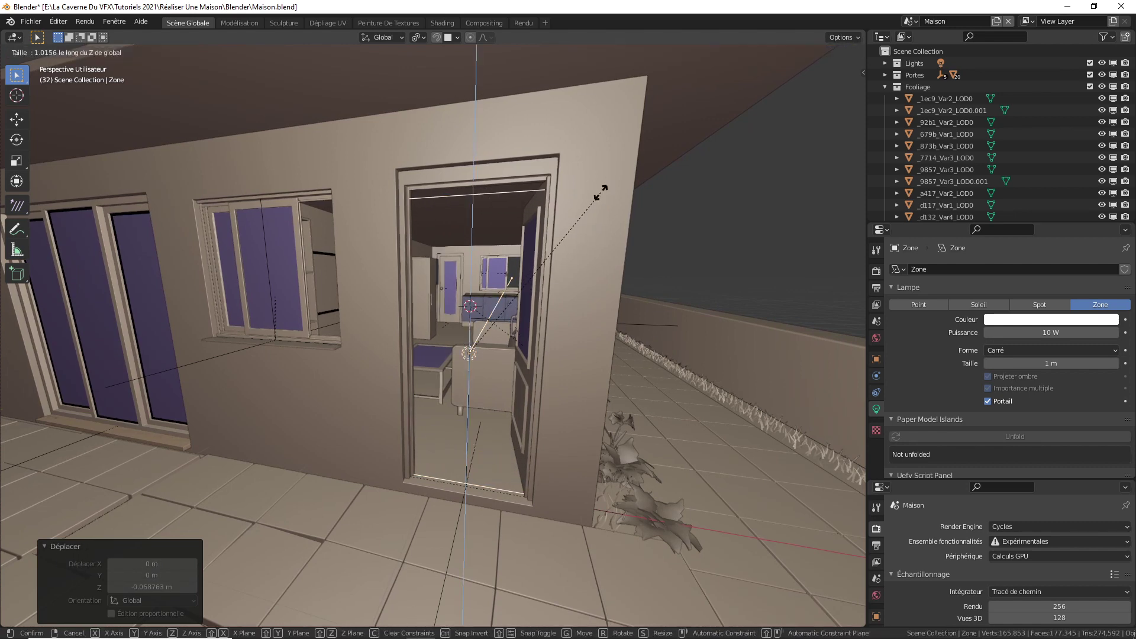
pyautogui.click(605, 183)
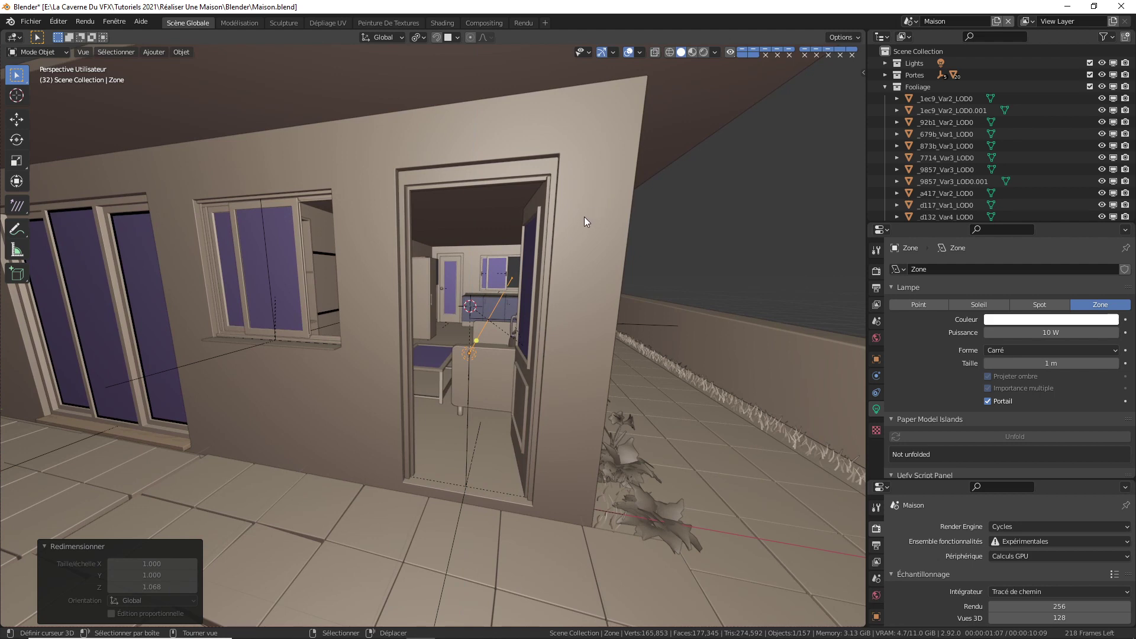
# Snap the 3D cursor to the frame of the window beside the entrance door
pyautogui.scroll(-6, 573, 202)
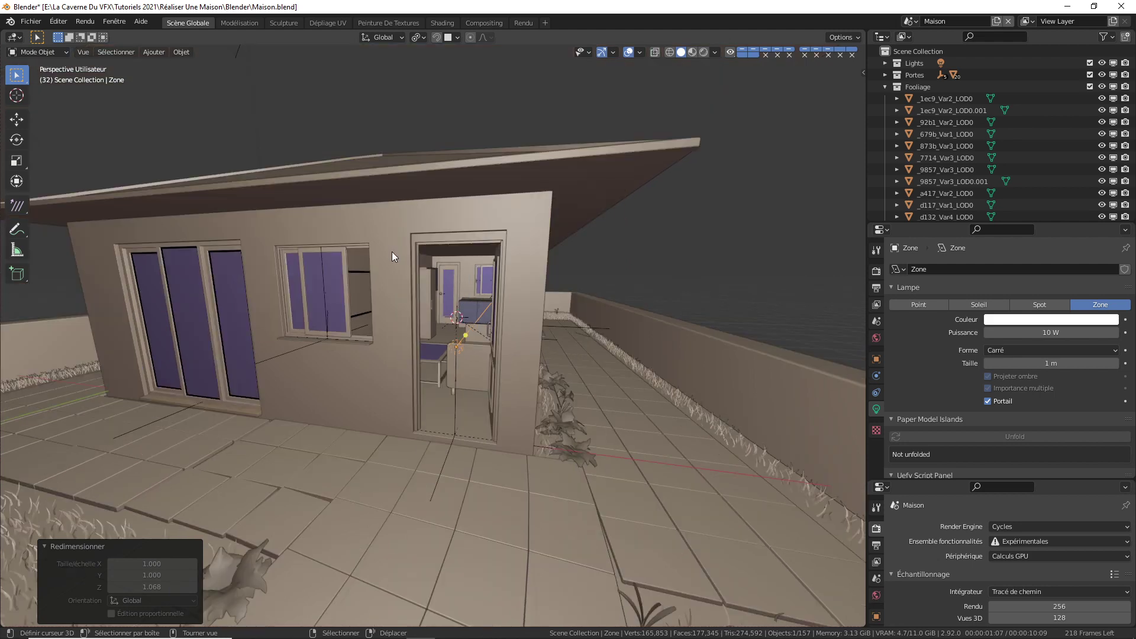
pyautogui.moveTo(391, 251); pyautogui.dragTo(420, 252, button='middle')
pyautogui.click(433, 246)
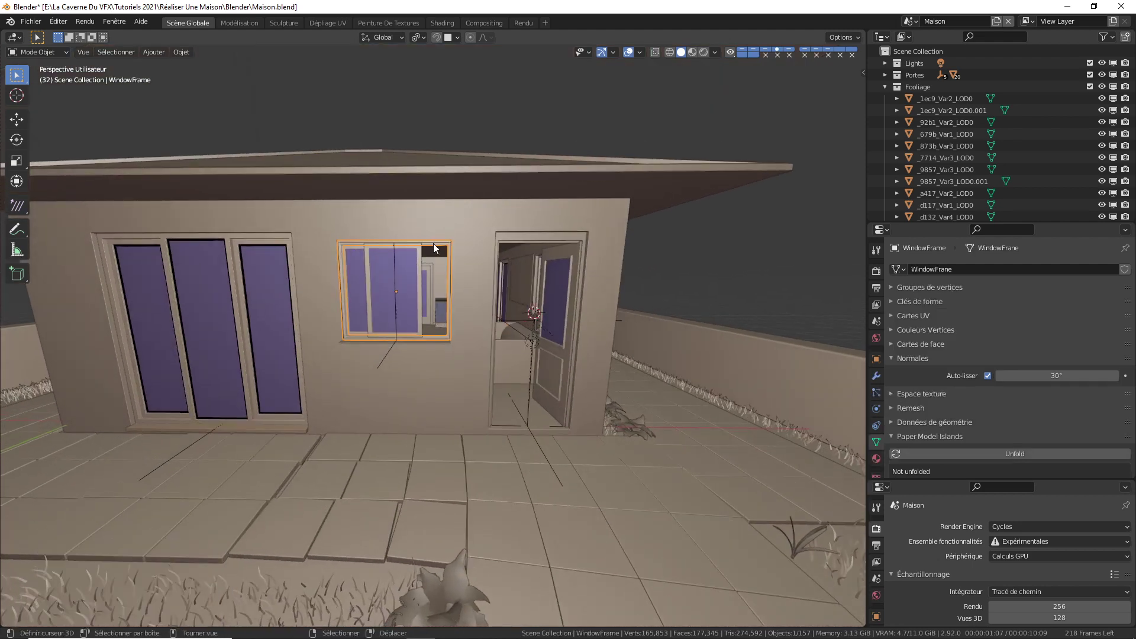
pyautogui.hotkey('shift', 's')
pyautogui.click(428, 243)
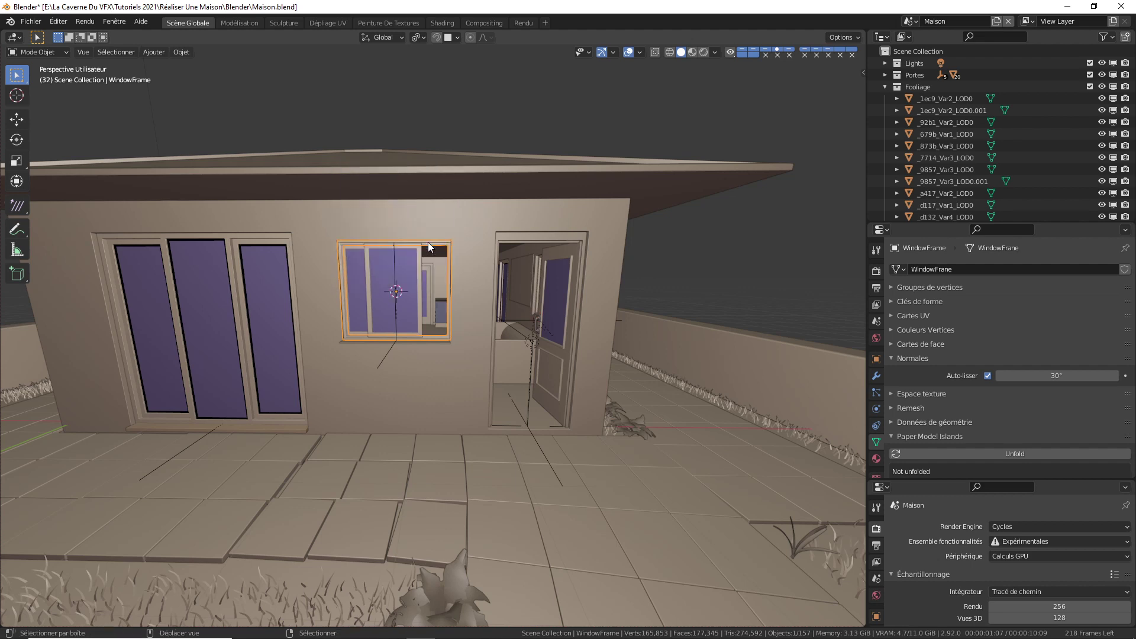
# Add a second Zone area light at the 3D cursor in the window opening
pyautogui.hotkey('shift', 'a')
pyautogui.moveTo(428, 242)
pyautogui.click(499, 278)
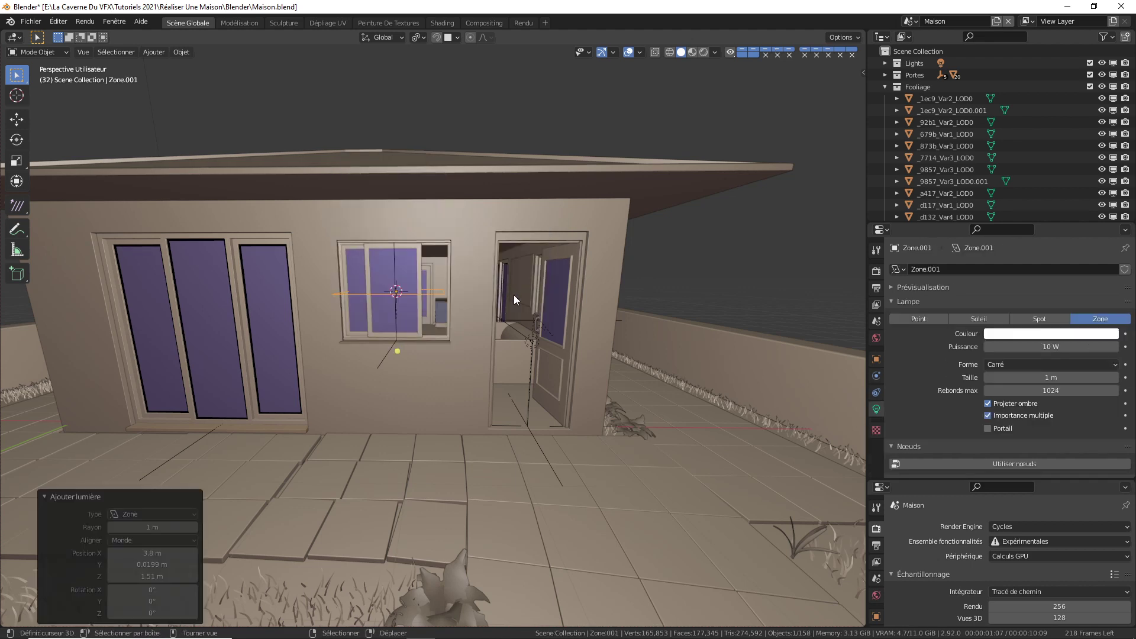
# Make the light in the window beside the entrance door a portal and rotate it 90° about X
pyautogui.click(987, 419)
pyautogui.write('r')
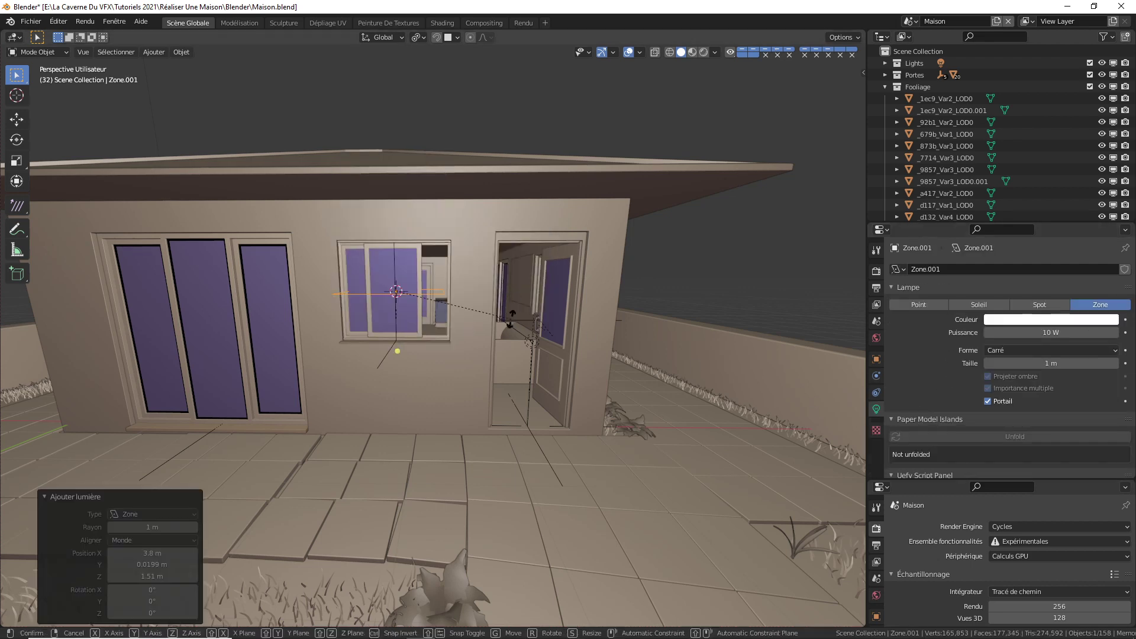
pyautogui.write('x')
pyautogui.write('90')
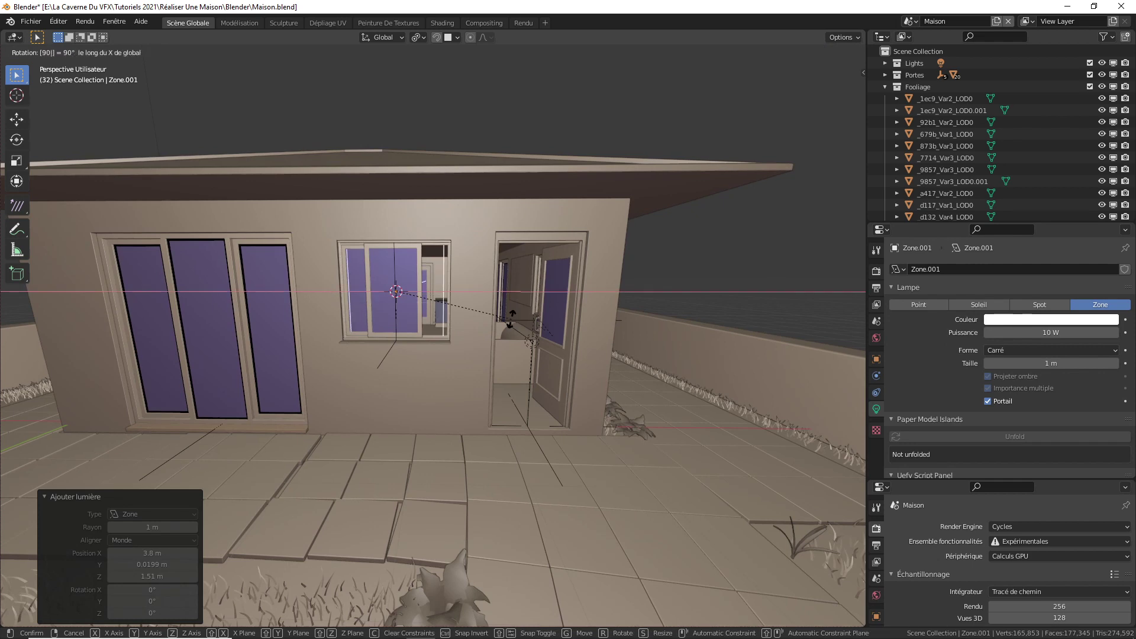
pyautogui.press('Return')
# Widen the window light by scaling it along X by about 1.15
pyautogui.press('s')
pyautogui.press('x')
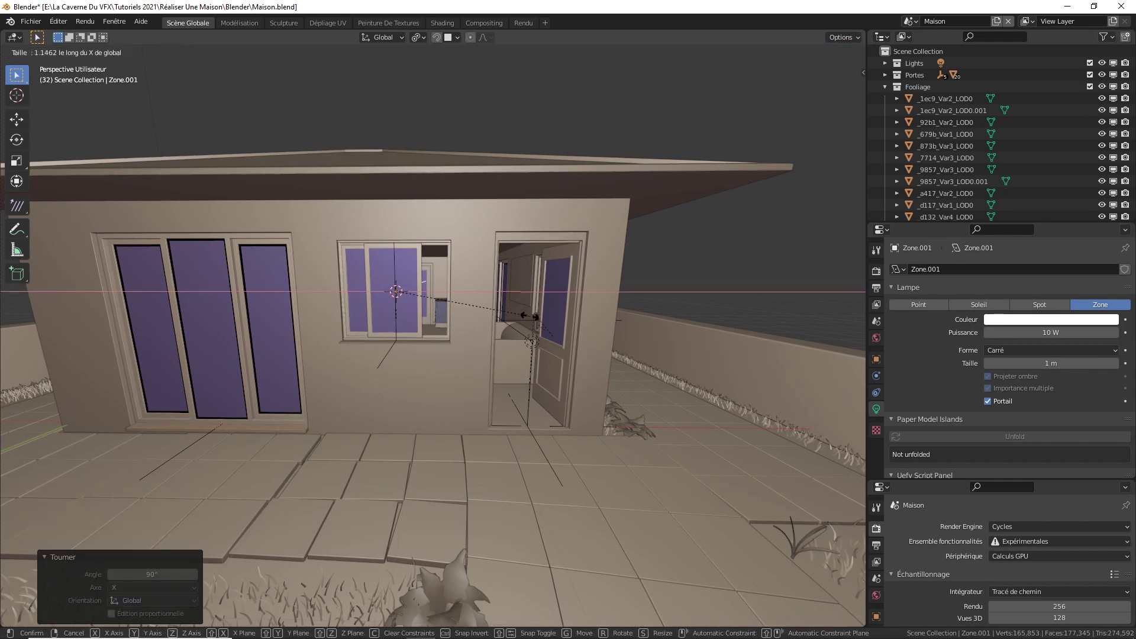
pyautogui.click(530, 315)
# Snap the 3D cursor to the large three-panel window on the entrance wall and add a Zone area light there
pyautogui.moveTo(381, 293); pyautogui.dragTo(484, 296, button='middle')
pyautogui.rightClick(494, 240)
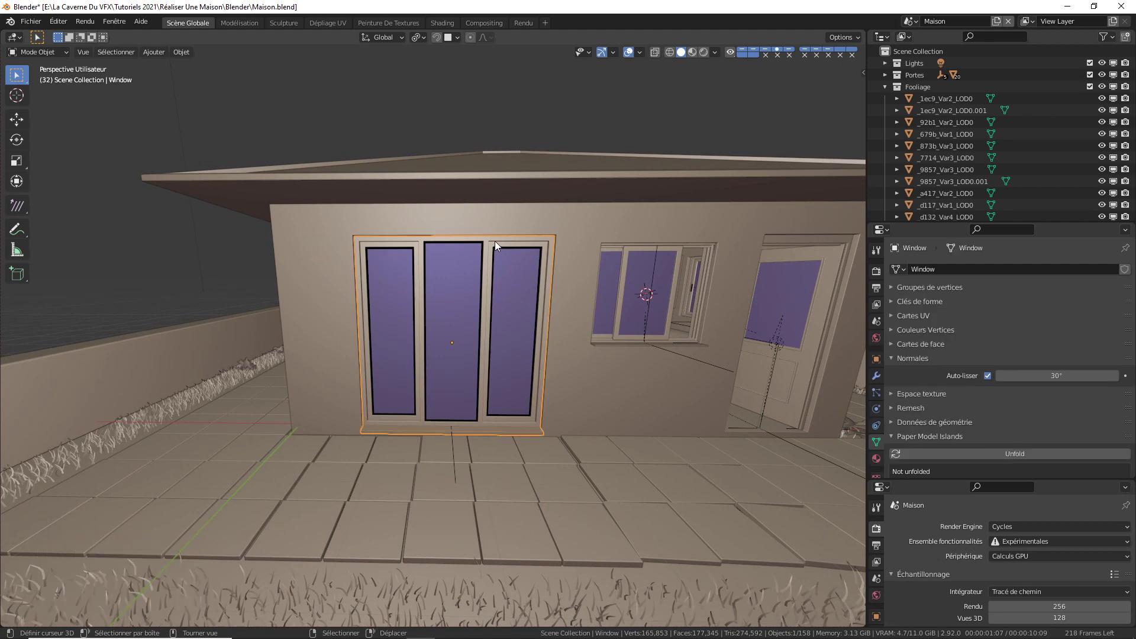
pyautogui.hotkey('shift', 's')
pyautogui.click(494, 241)
pyautogui.hotkey('shift', 'a')
pyautogui.moveTo(498, 242)
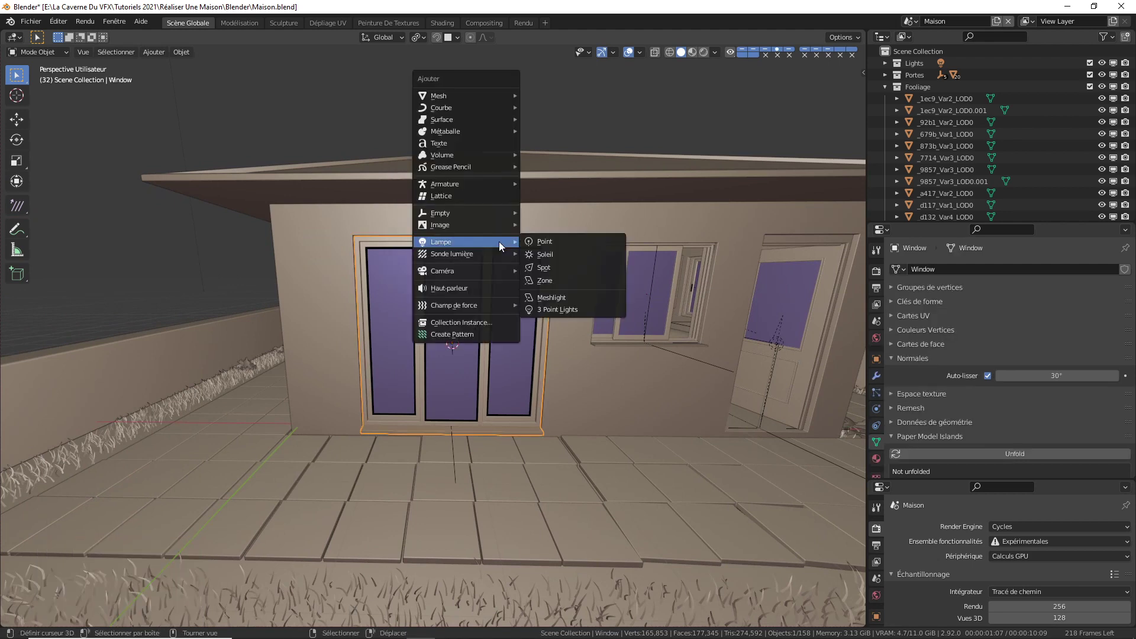
pyautogui.click(559, 282)
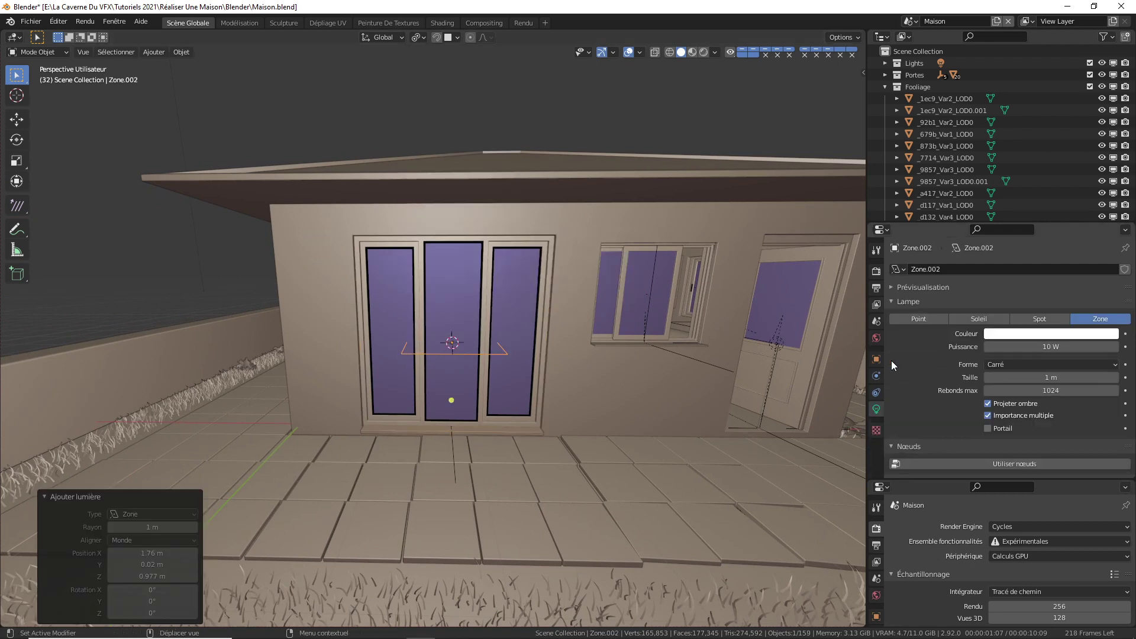
# Turn the three-panel window's light into a portal and rotate it 90° about X
pyautogui.click(988, 428)
pyautogui.press('r')
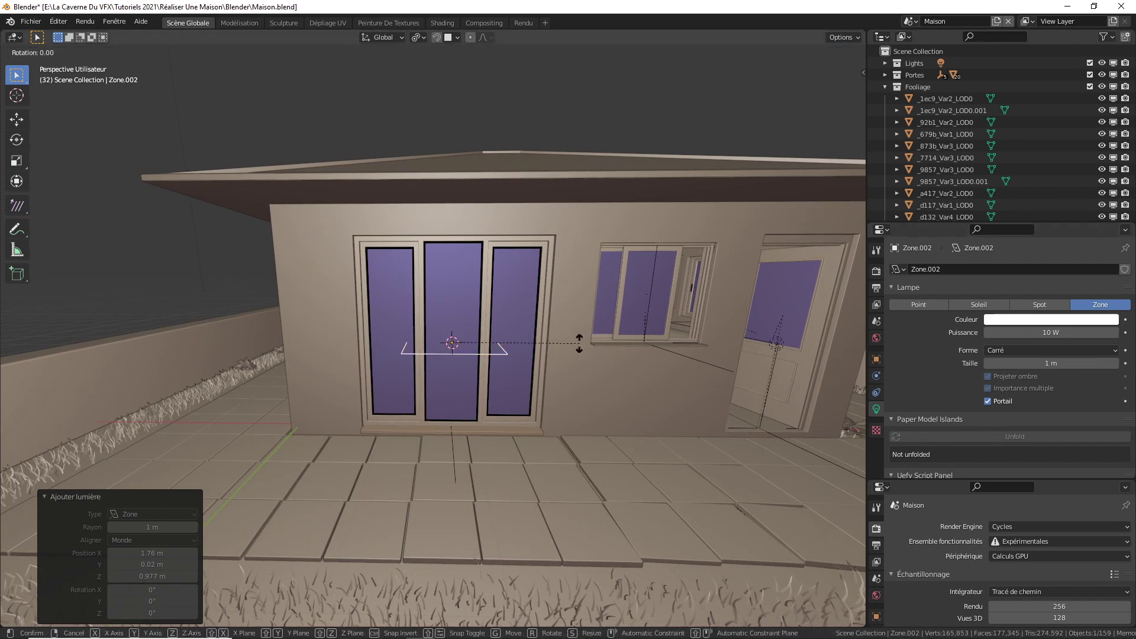
pyautogui.press('x')
pyautogui.press('9')
pyautogui.press('0')
pyautogui.press('Return')
# Fit the light to the three-panel window by scaling it about 1.95 along X and about 2.2 along Z
pyautogui.press('s')
pyautogui.press('x')
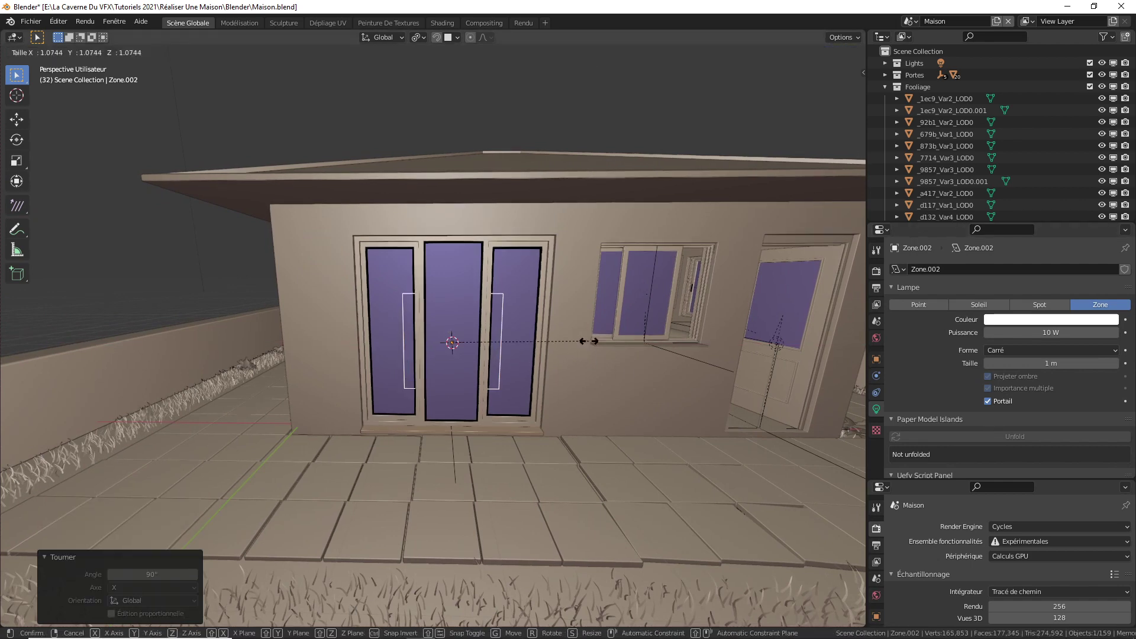
pyautogui.click(700, 352)
pyautogui.press('s')
pyautogui.press('z')
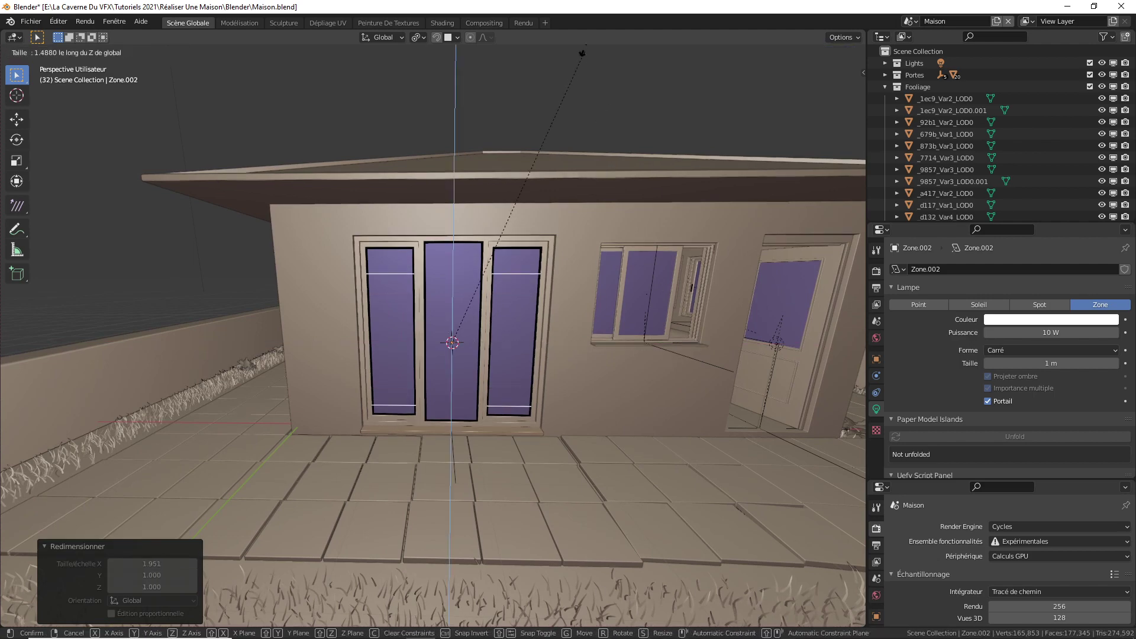
pyautogui.click(679, 508)
# Snap the 3D cursor to the sliding window frame on the adjacent side wall and add a Zone area light there
pyautogui.moveTo(603, 500); pyautogui.dragTo(515, 517, button='middle')
pyautogui.scroll(-4, 457, 487)
pyautogui.scroll(5, 511, 521)
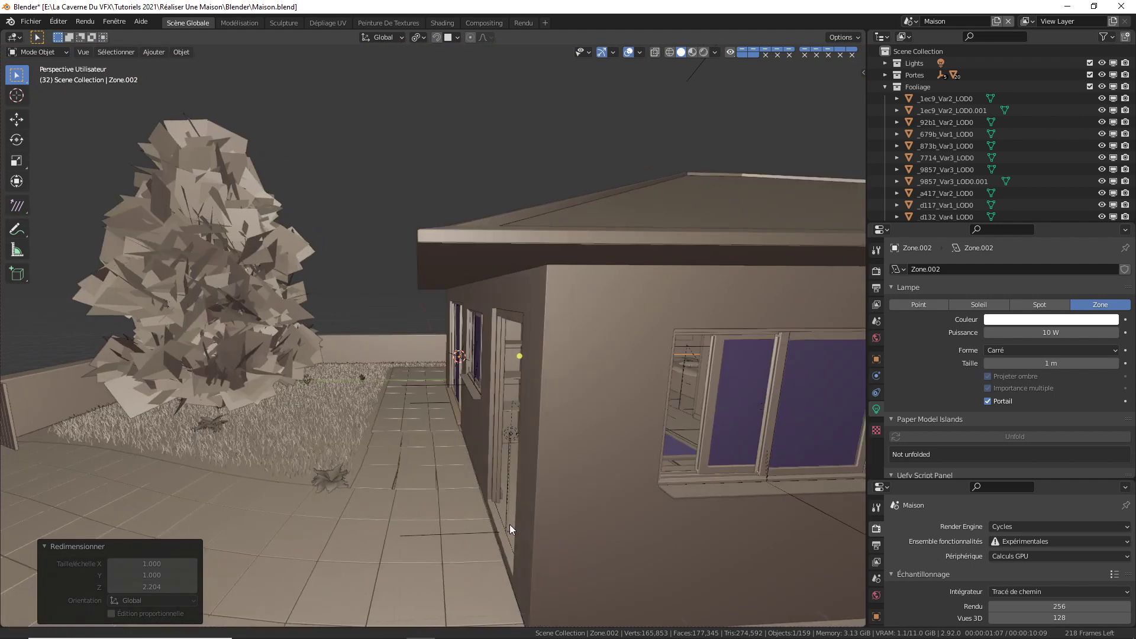
pyautogui.click(566, 456)
pyautogui.hotkey('shift', 's')
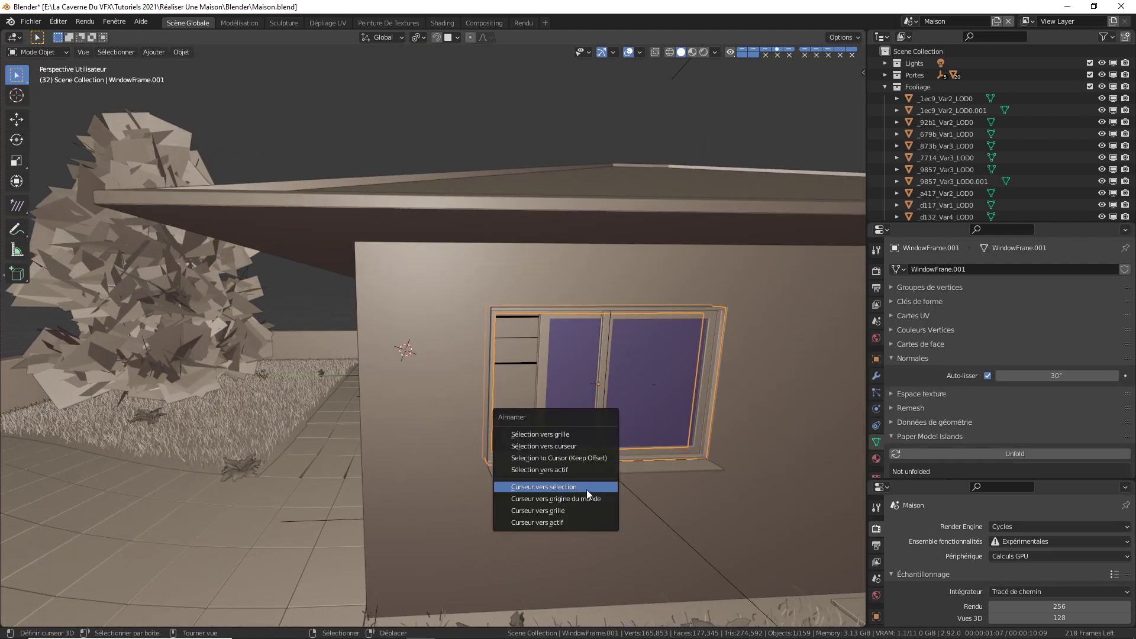
pyautogui.click(589, 487)
pyautogui.hotkey('shift', 'a')
pyautogui.moveTo(608, 489)
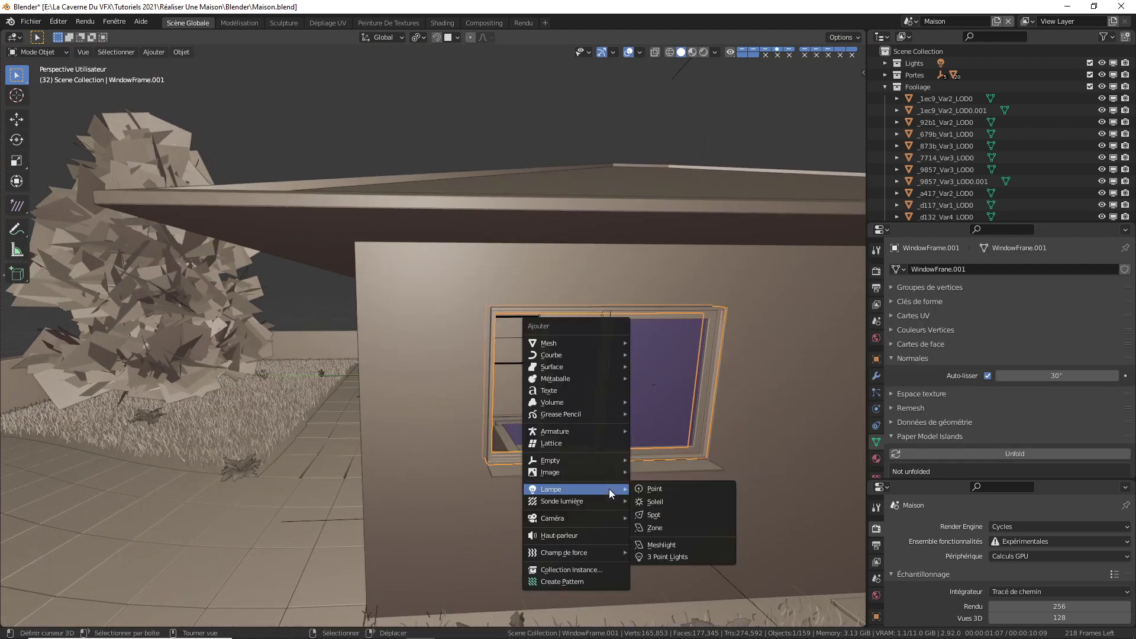
pyautogui.click(669, 525)
# Rotate the side-wall window light 90° about Z and start another rotation
pyautogui.press('r')
pyautogui.press('z')
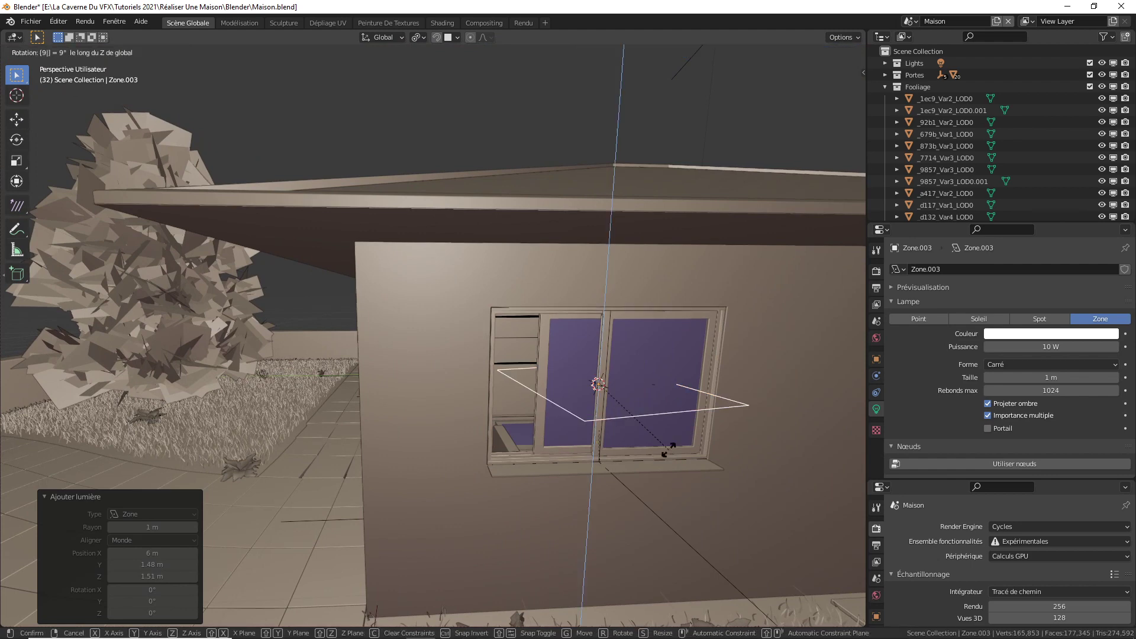
pyautogui.press('9')
pyautogui.press('0')
pyautogui.press('Return')
pyautogui.press('r')
pyautogui.press('x')
pyautogui.press('9')
pyautogui.press('0')
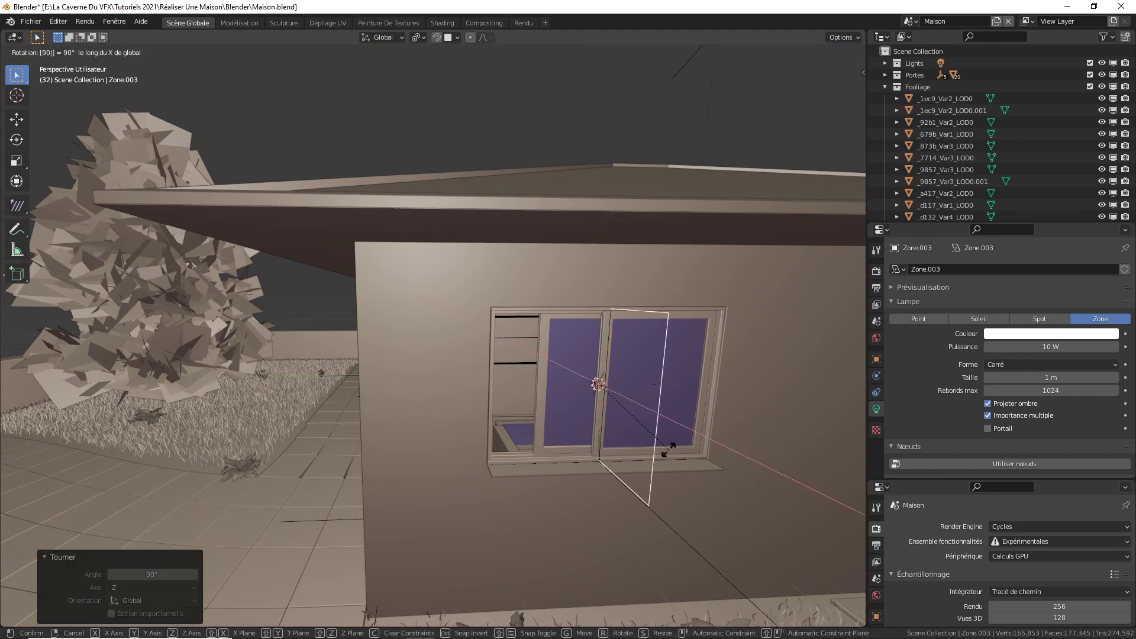
pyautogui.press('BackSpace')
pyautogui.press('BackSpace')
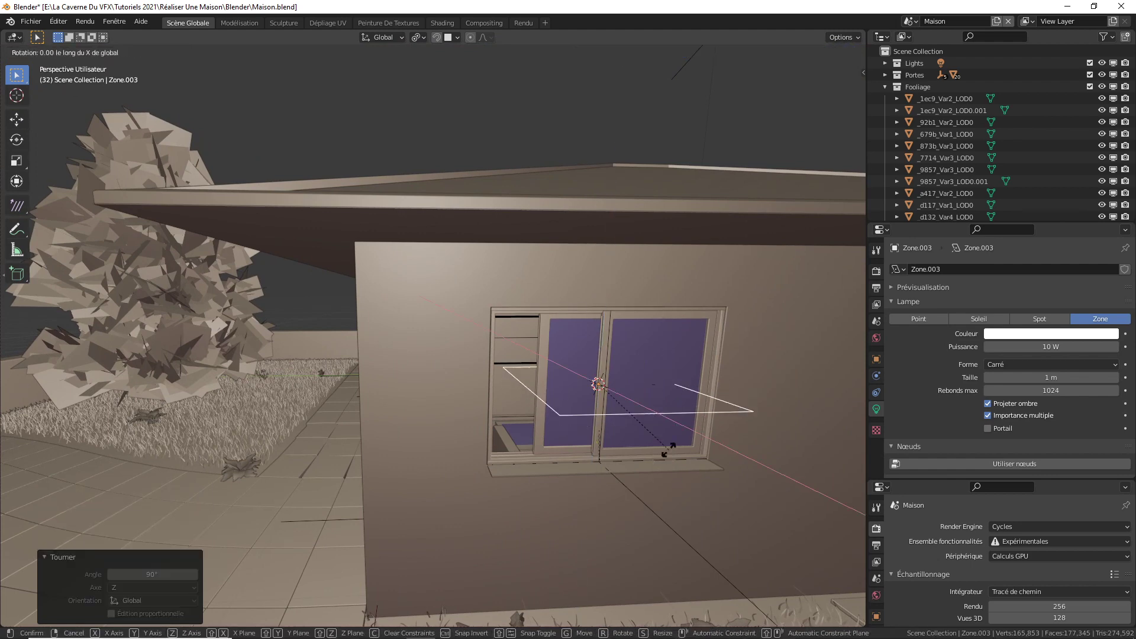
# Stand the side-wall window light upright by rotating it 90° about Y
pyautogui.press('y')
pyautogui.press('9')
pyautogui.press('0')
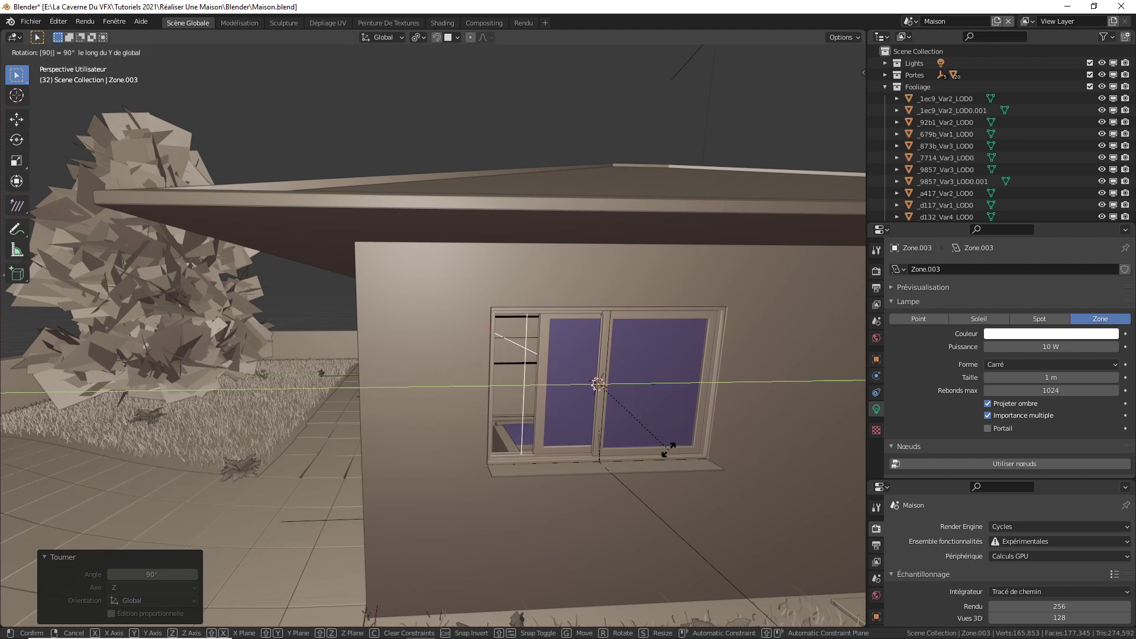
pyautogui.press('Return')
# Widen the side-wall window light by scaling it along Y by about 1.46
pyautogui.press('s')
pyautogui.press('x')
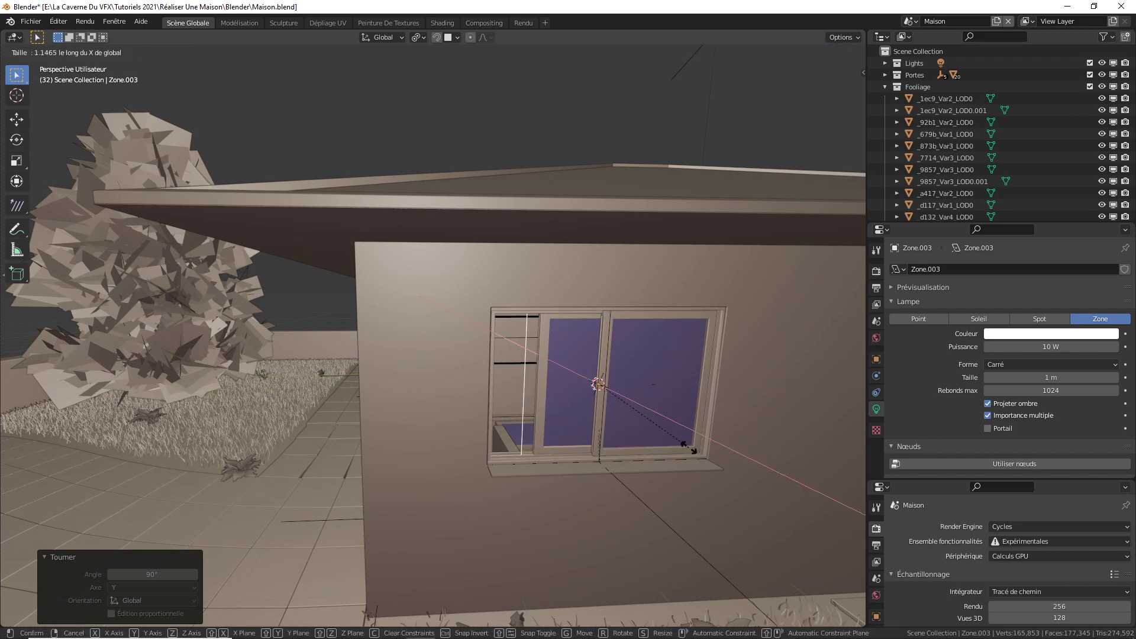
pyautogui.press('y')
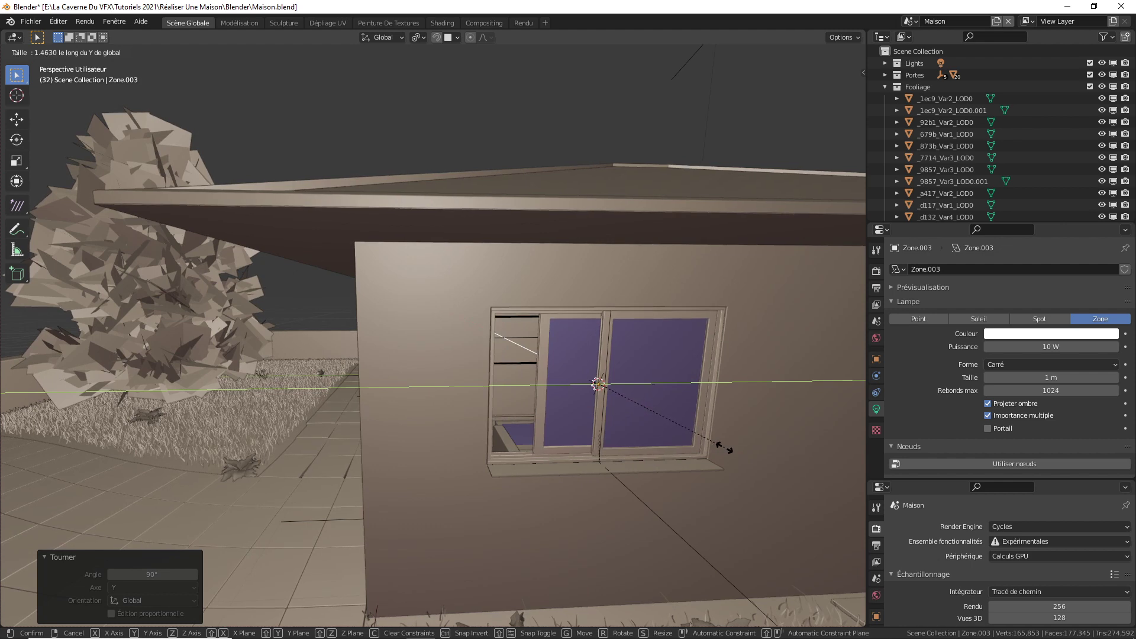
pyautogui.click(724, 447)
# Snap the 3D cursor to the tall multi-panel window farther along the side wall and add a Zone area light there
pyautogui.keyDown('shift'); pyautogui.moveTo(722, 448); pyautogui.dragTo(530, 452, button='middle'); pyautogui.keyUp('shift')
pyautogui.rightClick(613, 314)
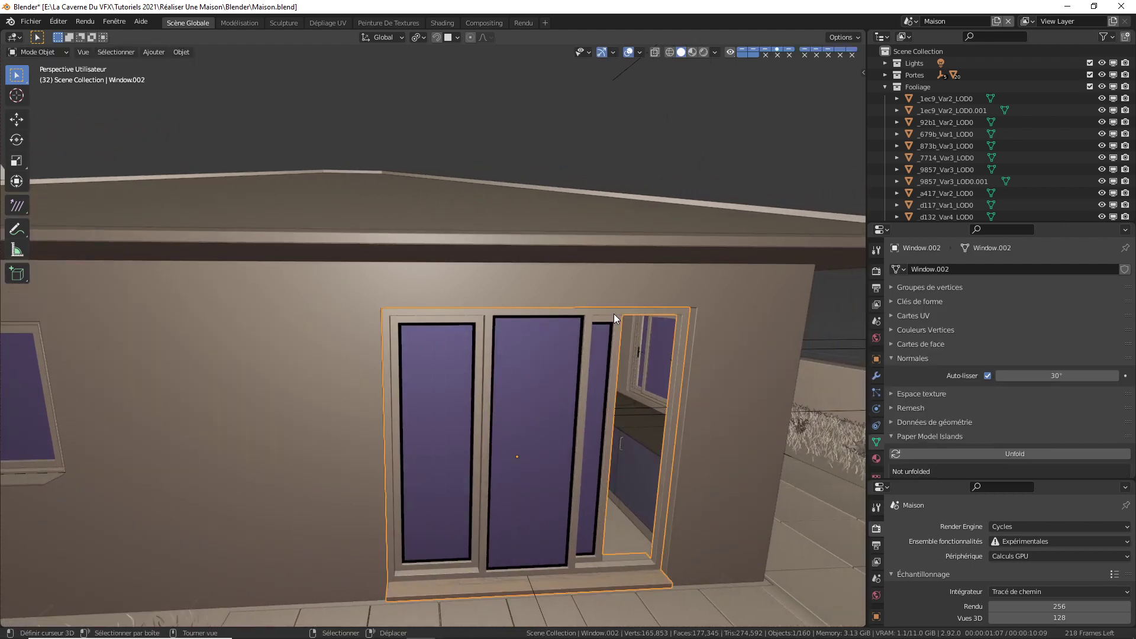
pyautogui.hotkey('shift', 's')
pyautogui.click(612, 313)
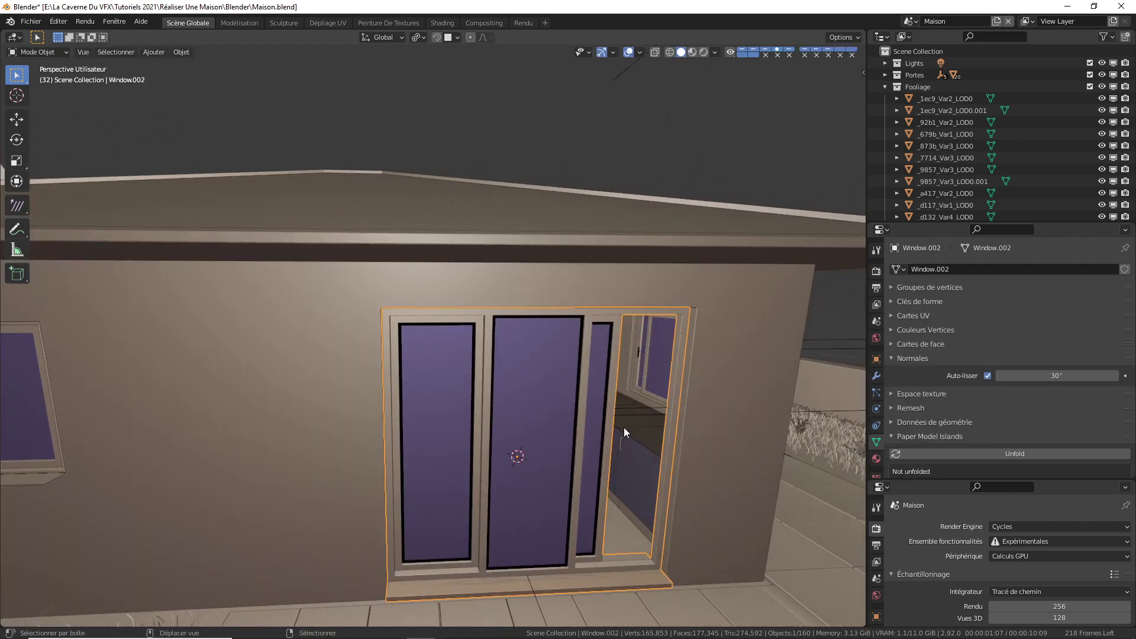
pyautogui.hotkey('shift', 'a')
pyautogui.moveTo(623, 427)
pyautogui.click(683, 464)
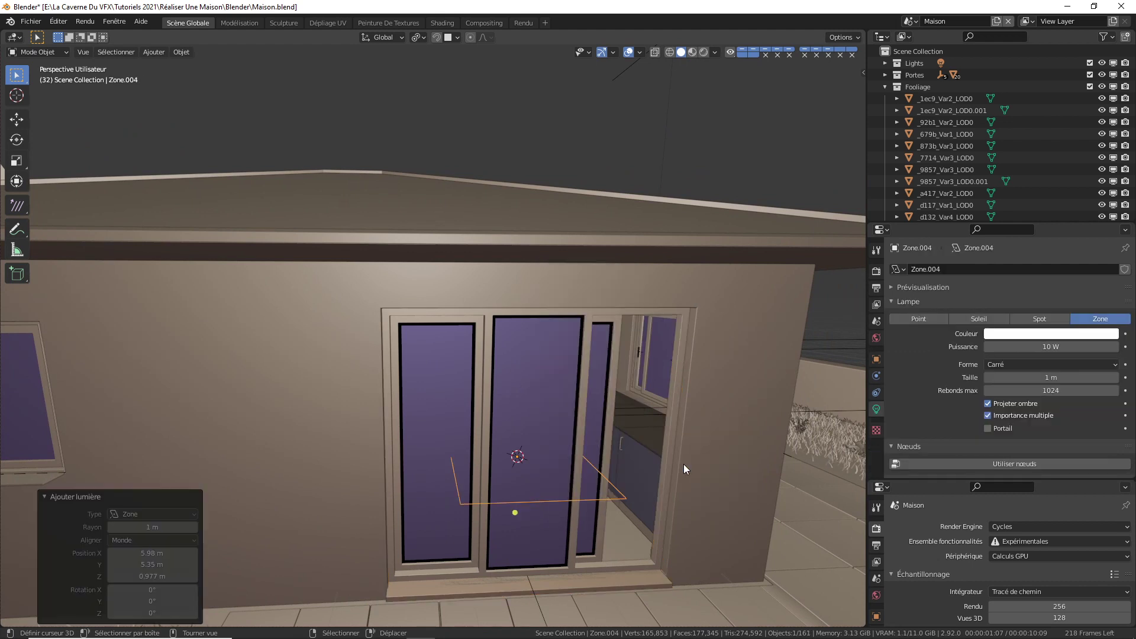
# Rotate the tall window's light 90° about Z and 90° about Y
pyautogui.write('rz90')
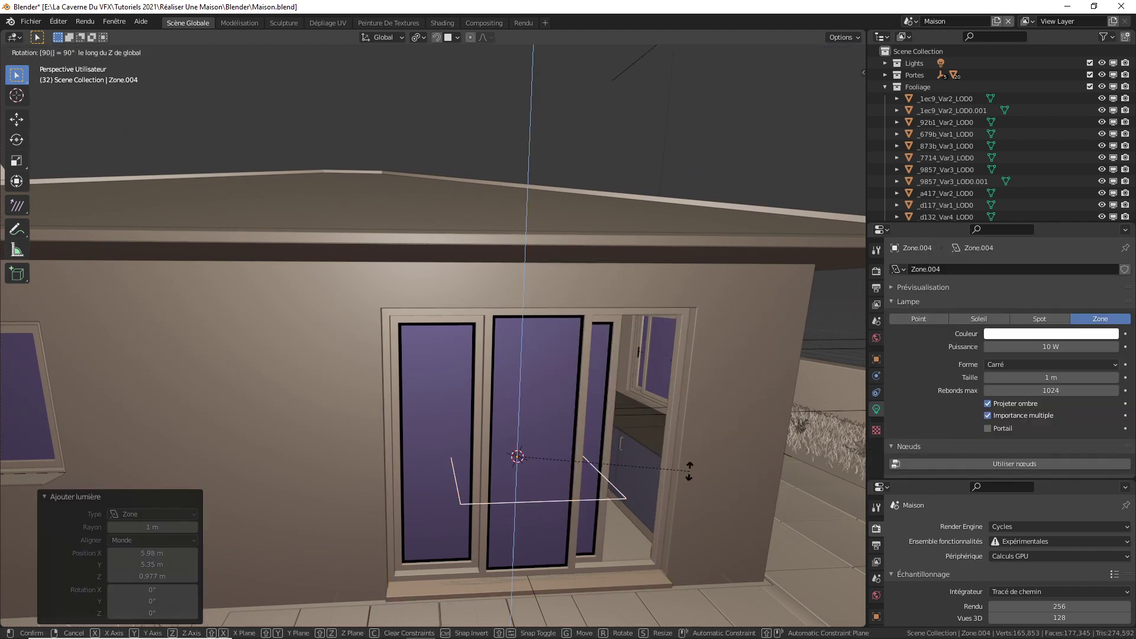
pyautogui.press('Return')
pyautogui.write('ry90')
pyautogui.press('Return')
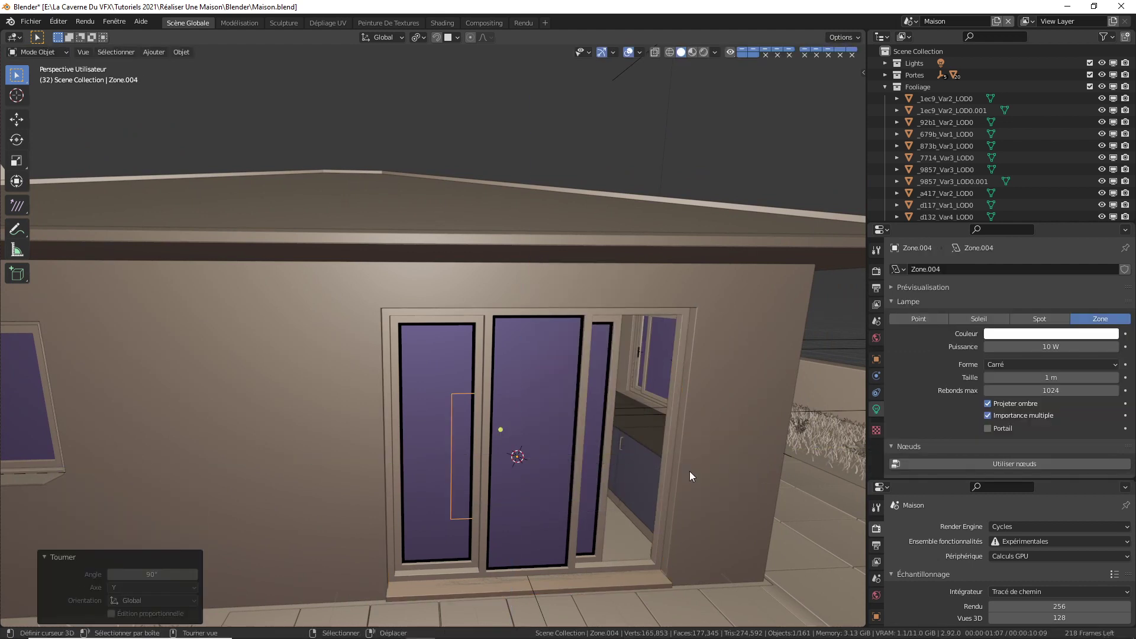
pyautogui.press('c')
pyautogui.press('Escape')
# Scale the tall window's light along Y by about 2.2 and move it about 0.08 m along Y
pyautogui.press('s')
pyautogui.press('y')
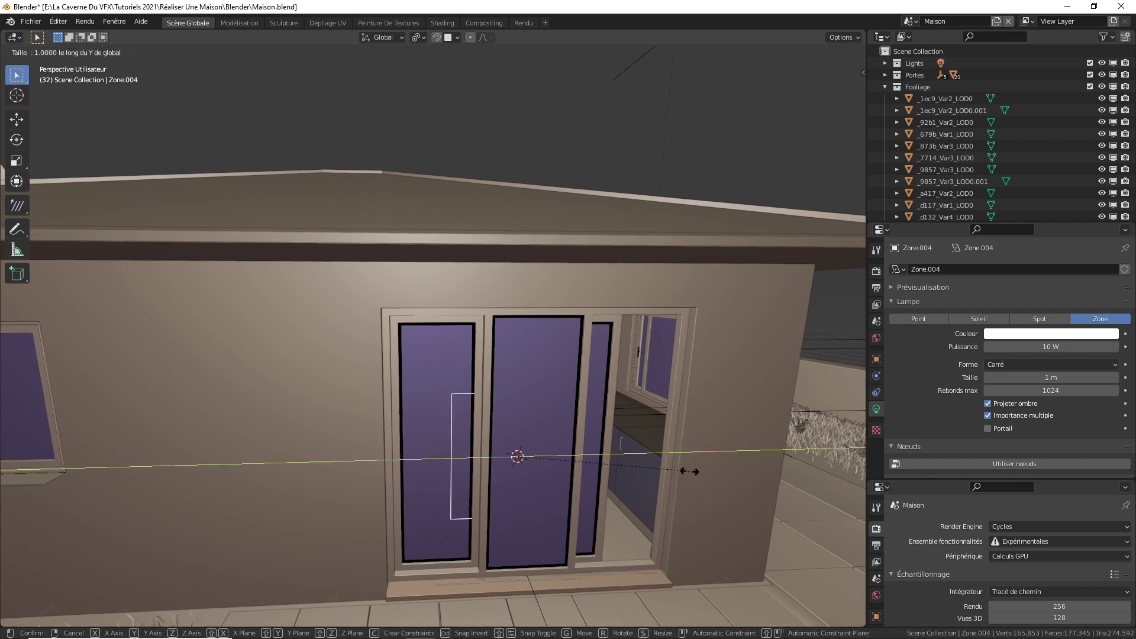
pyautogui.click(37, 478)
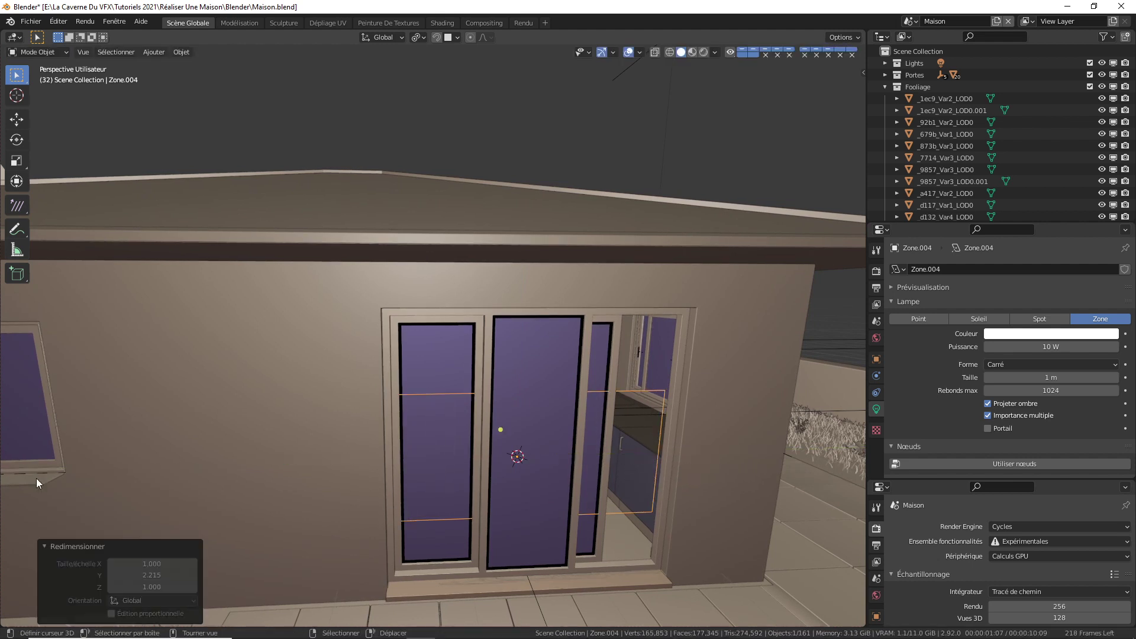
pyautogui.press('g')
pyautogui.press('y')
pyautogui.click(38, 470)
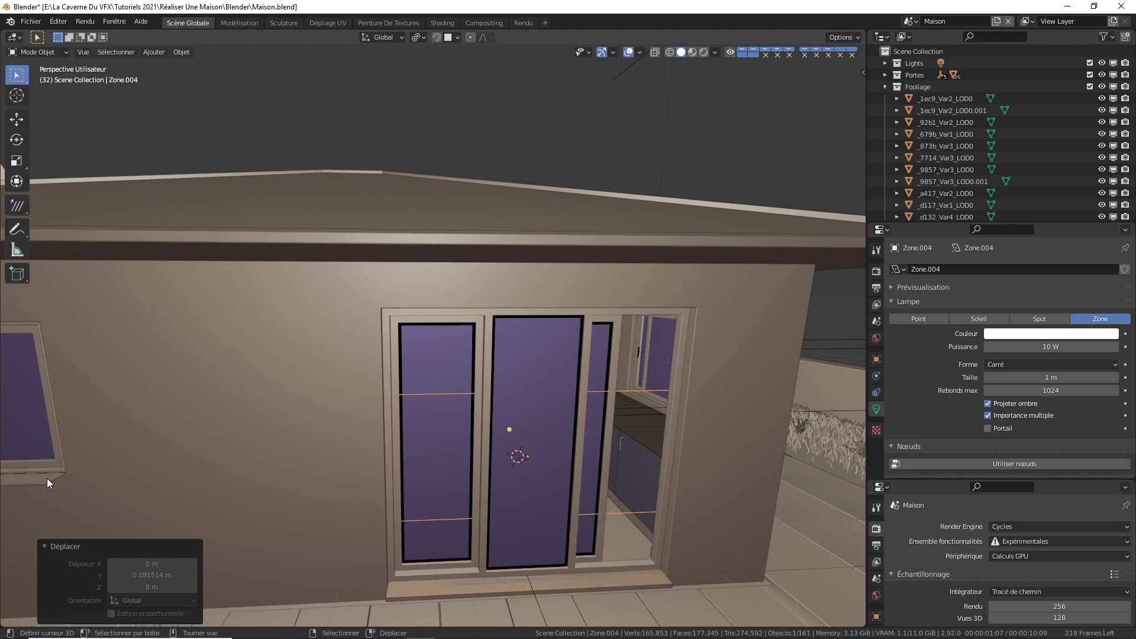
# Scale the tall window's light along Z by about 1.74 and raise it about 0.06 m
pyautogui.press('s')
pyautogui.press('z')
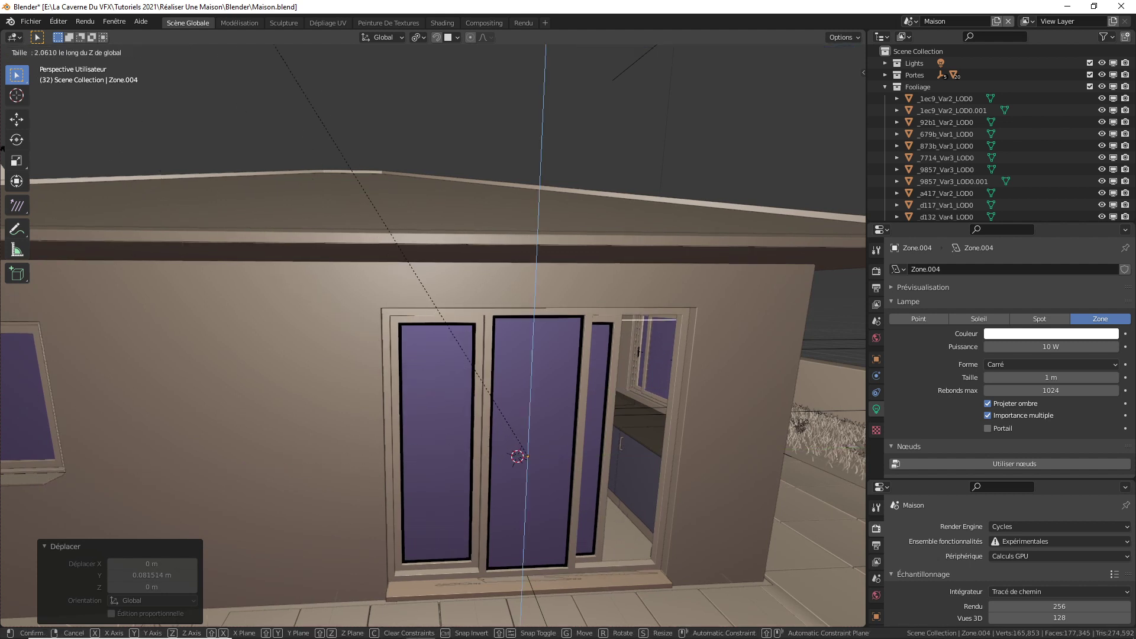
pyautogui.click(62, 340)
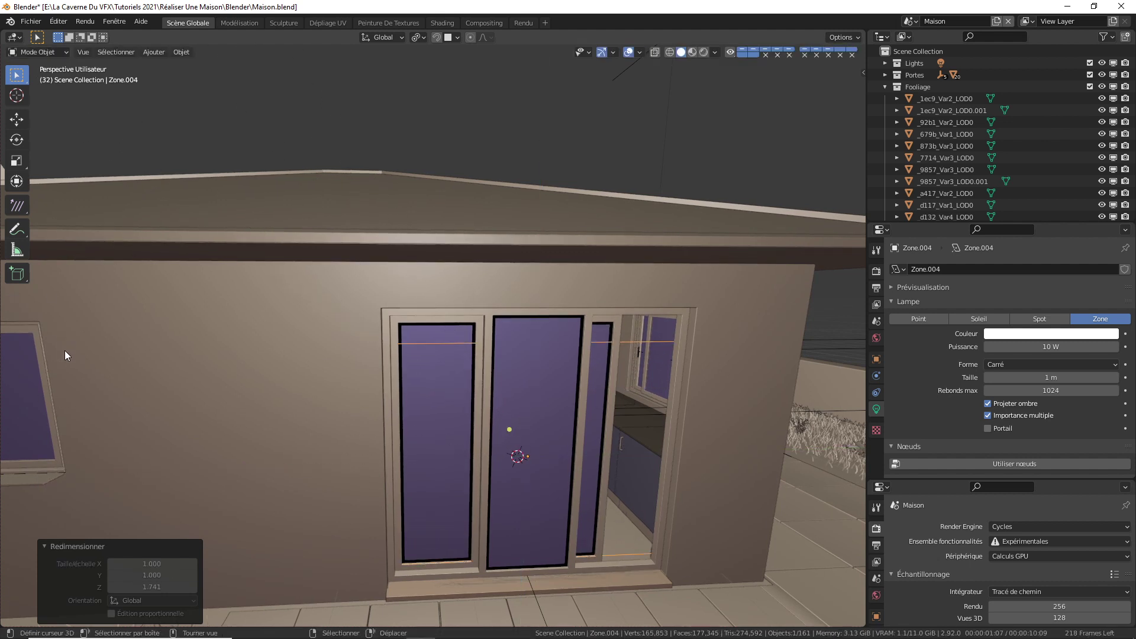
pyautogui.press('g')
pyautogui.press('z')
pyautogui.click(63, 341)
# Stretch the tall window's light slightly more along Z to fit the opening's full height
pyautogui.press('s')
pyautogui.press('z')
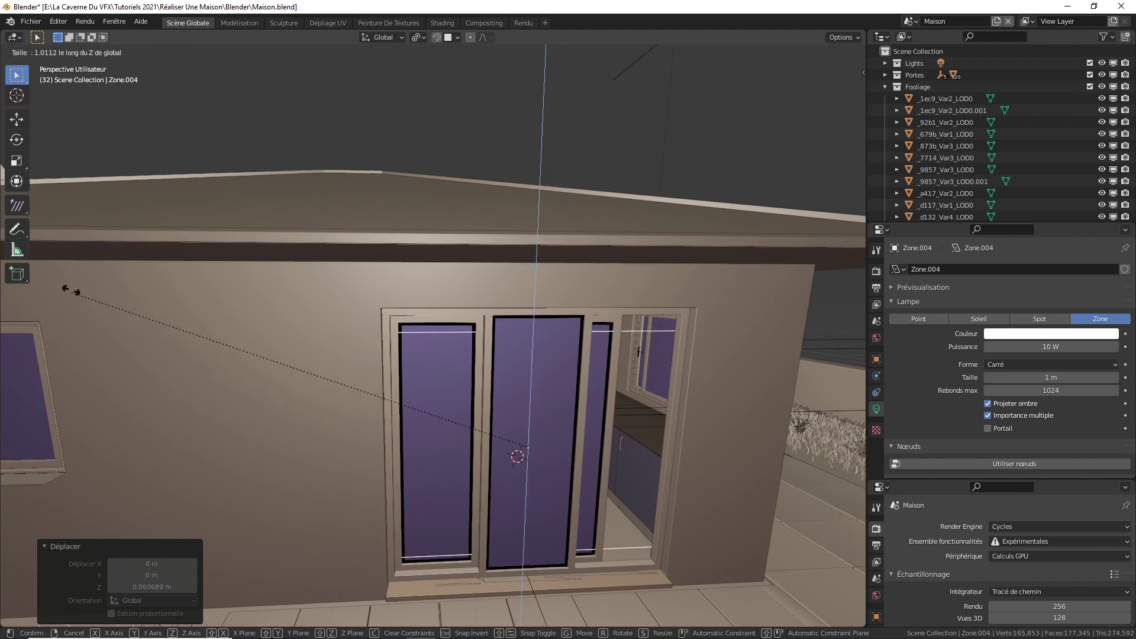
pyautogui.click(75, 136)
# Snap the 3D cursor to the frame of the sliding window beside the glazed door on the house's other side
pyautogui.moveTo(364, 323); pyautogui.dragTo(509, 407, button='middle')
pyautogui.moveTo(324, 372); pyautogui.dragTo(356, 310, button='middle')
pyautogui.click(377, 323)
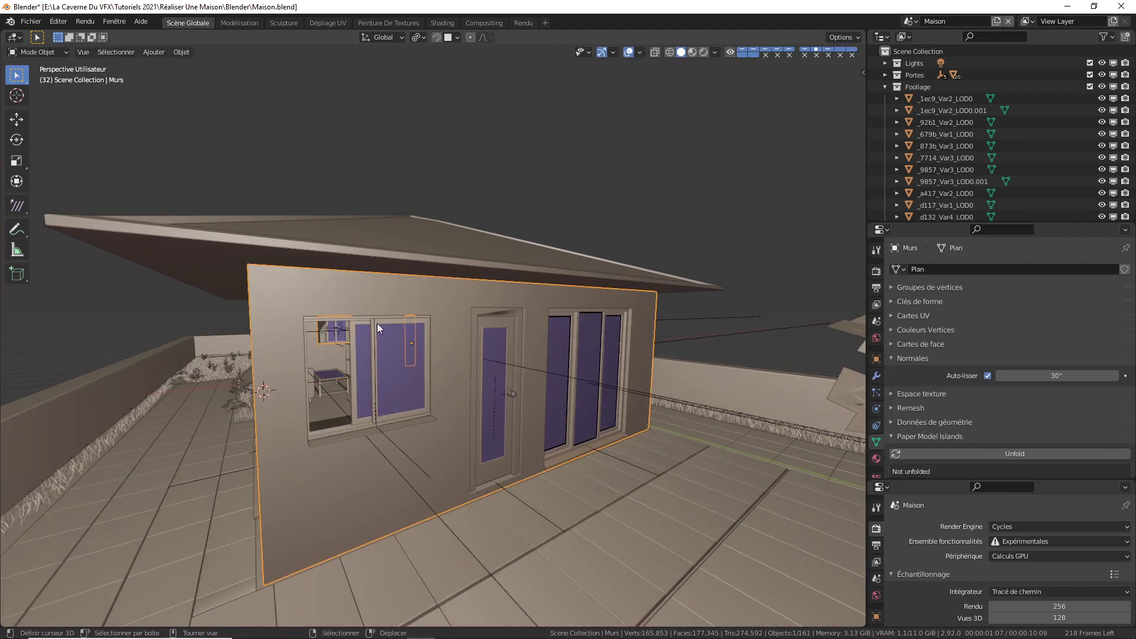
pyautogui.click(365, 326)
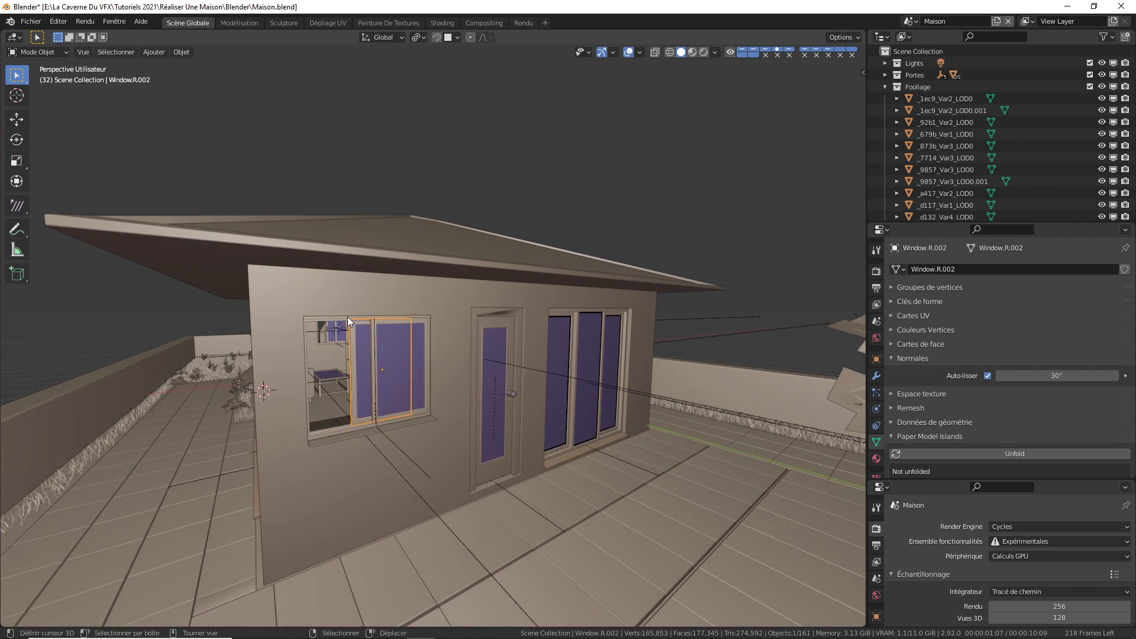
pyautogui.click(345, 321)
pyautogui.rightClick(344, 320)
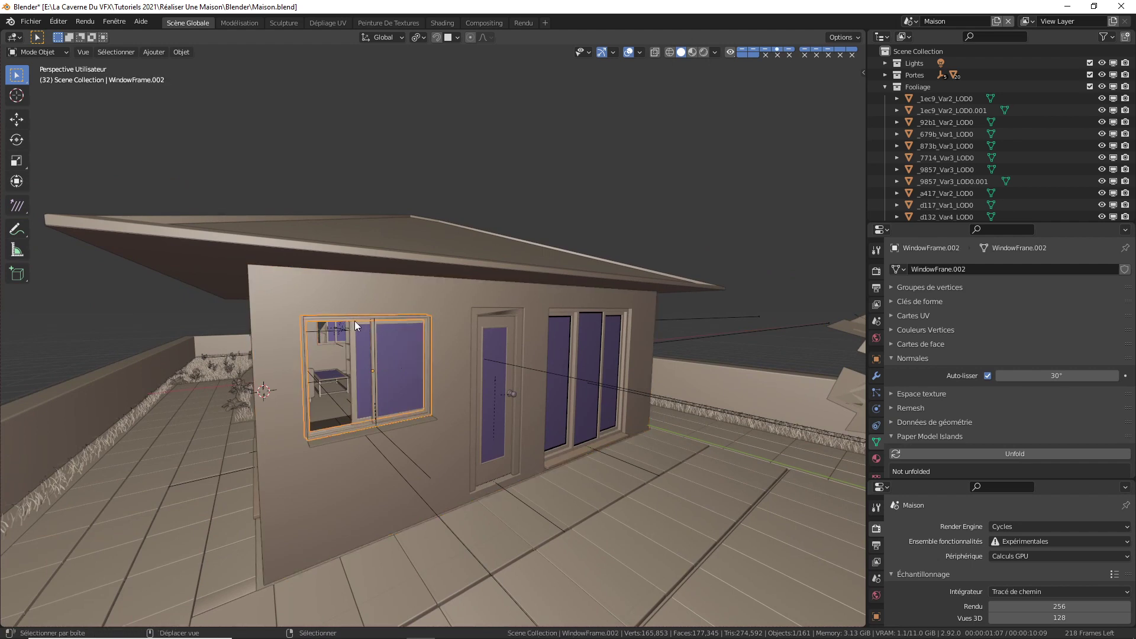
pyautogui.hotkey('shift', 's')
pyautogui.click(355, 321)
# Add an area light at the sliding window beside the glazed door and rotate it 90° about Z
pyautogui.hotkey('shift', 'a')
pyautogui.moveTo(353, 320)
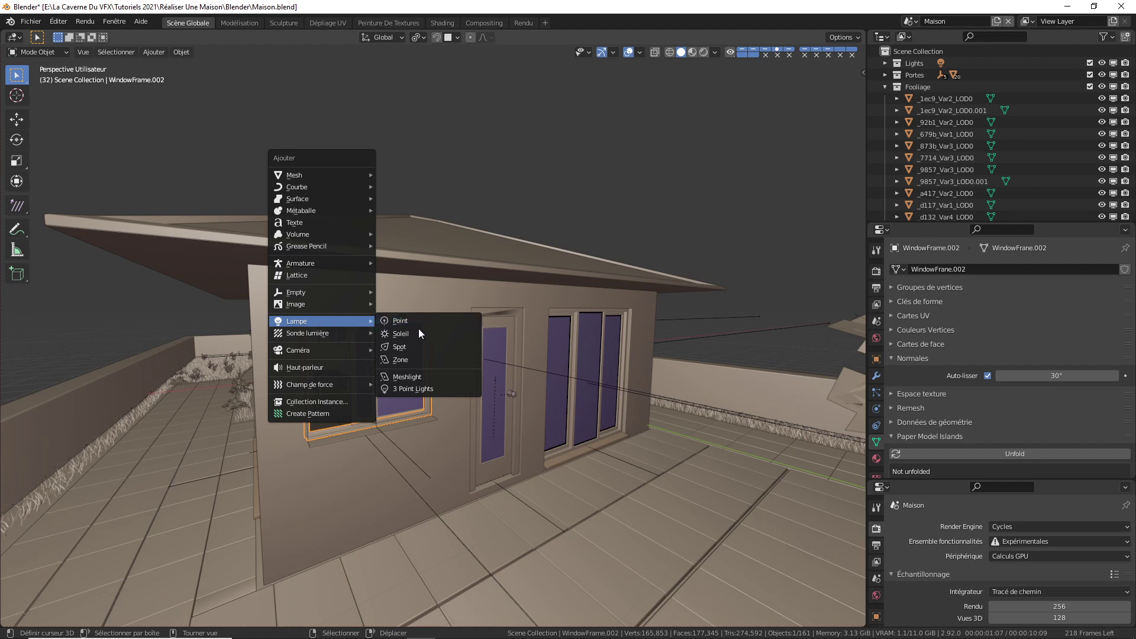
pyautogui.click(420, 359)
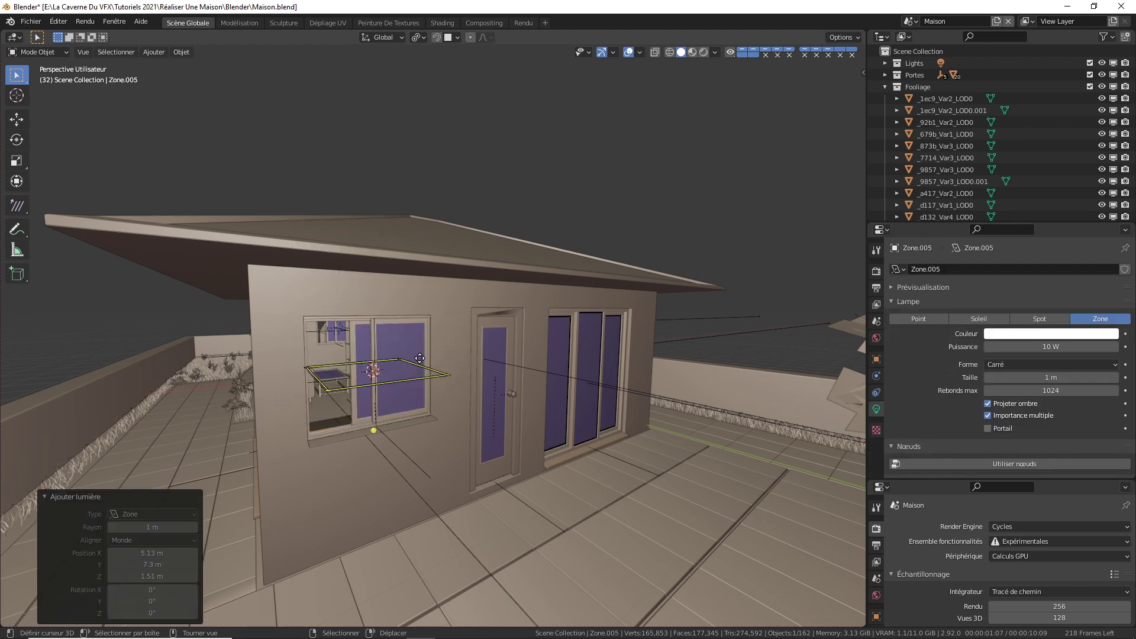
pyautogui.press('r')
pyautogui.press('z')
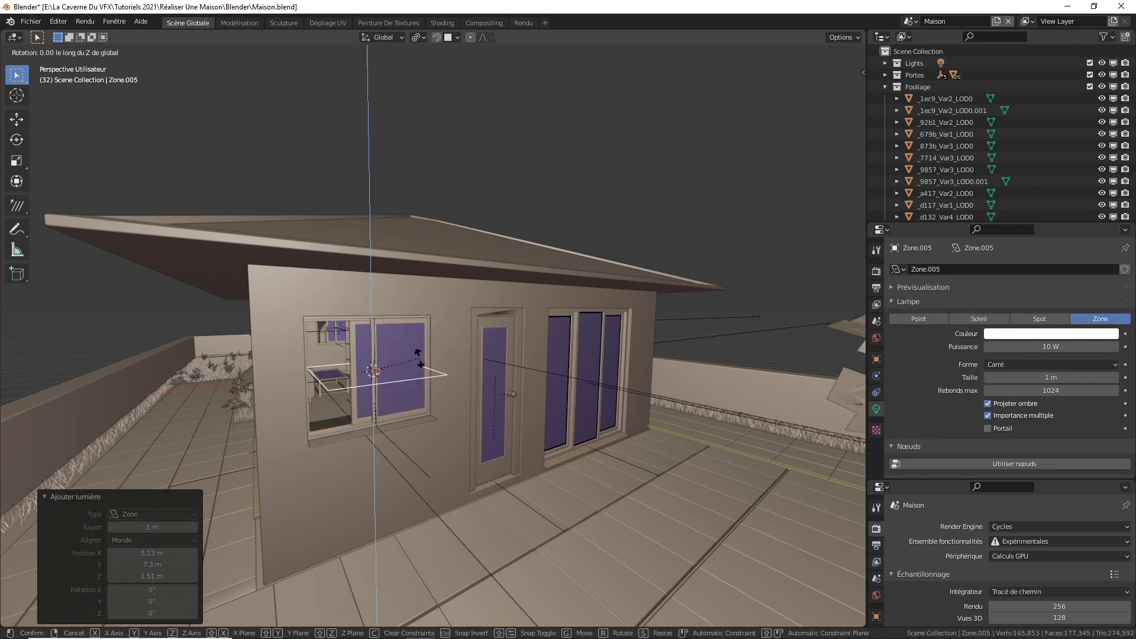
pyautogui.press('Return')
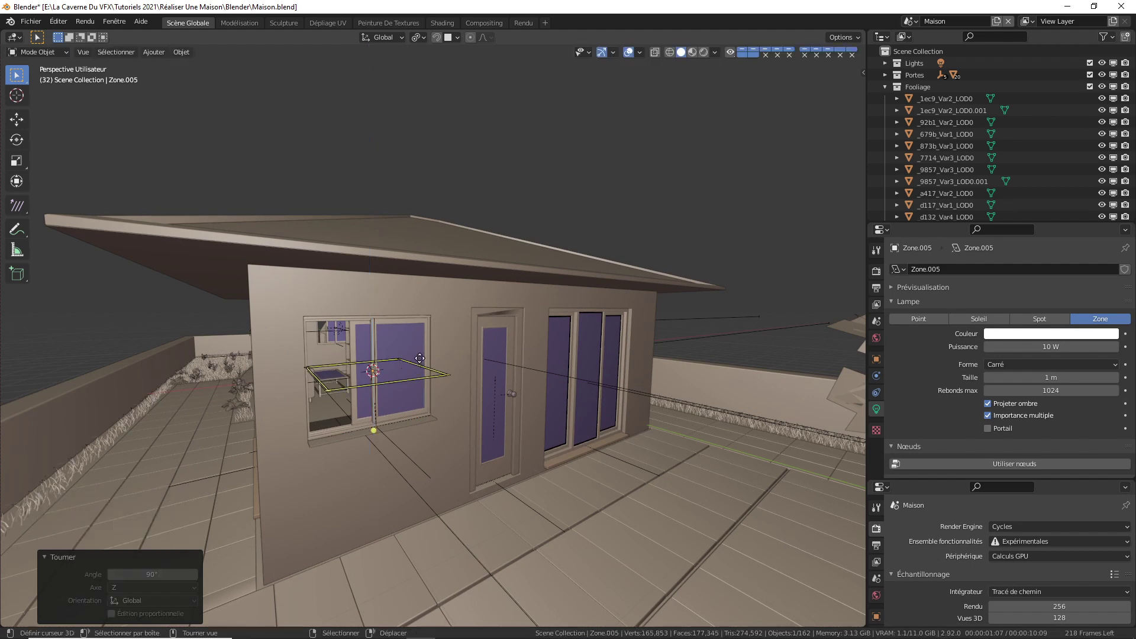
# Rotate the sliding window's light 90° about X so it faces indoors, and scale it about 1.225 along X
pyautogui.press('r')
pyautogui.write('x')
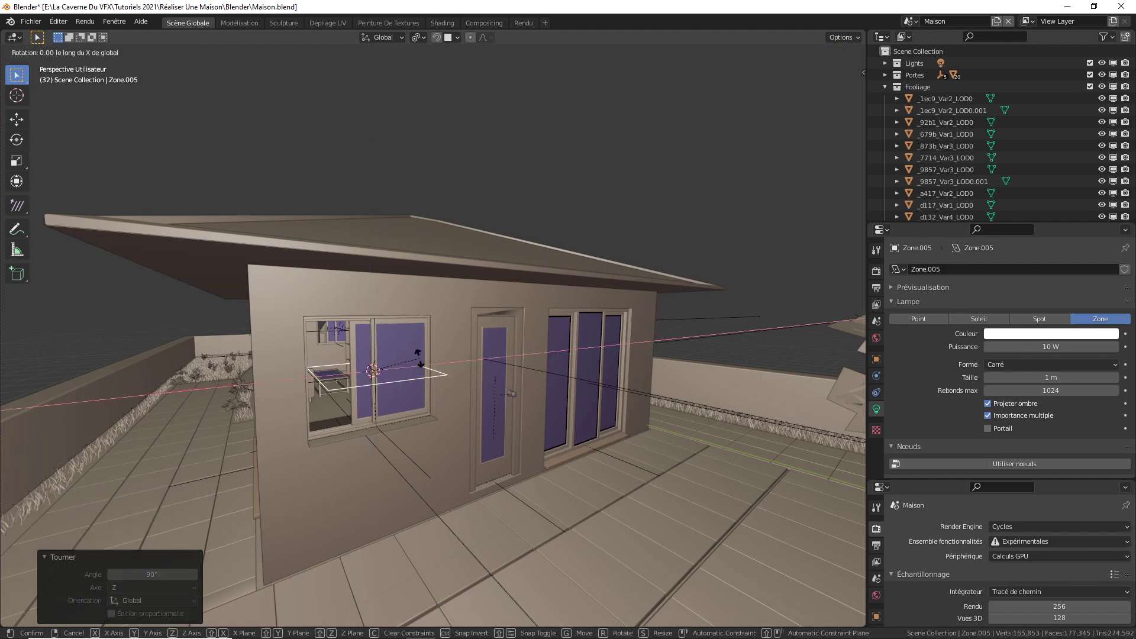
pyautogui.write('90')
pyautogui.press('Return')
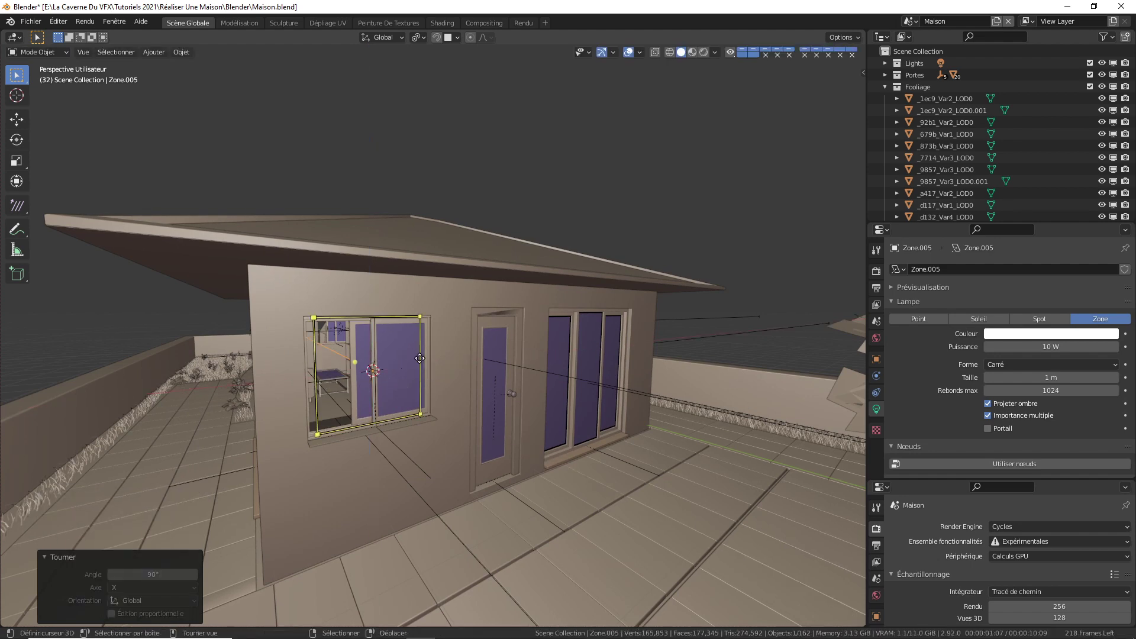
pyautogui.press('s')
pyautogui.press('x')
pyautogui.click(425, 342)
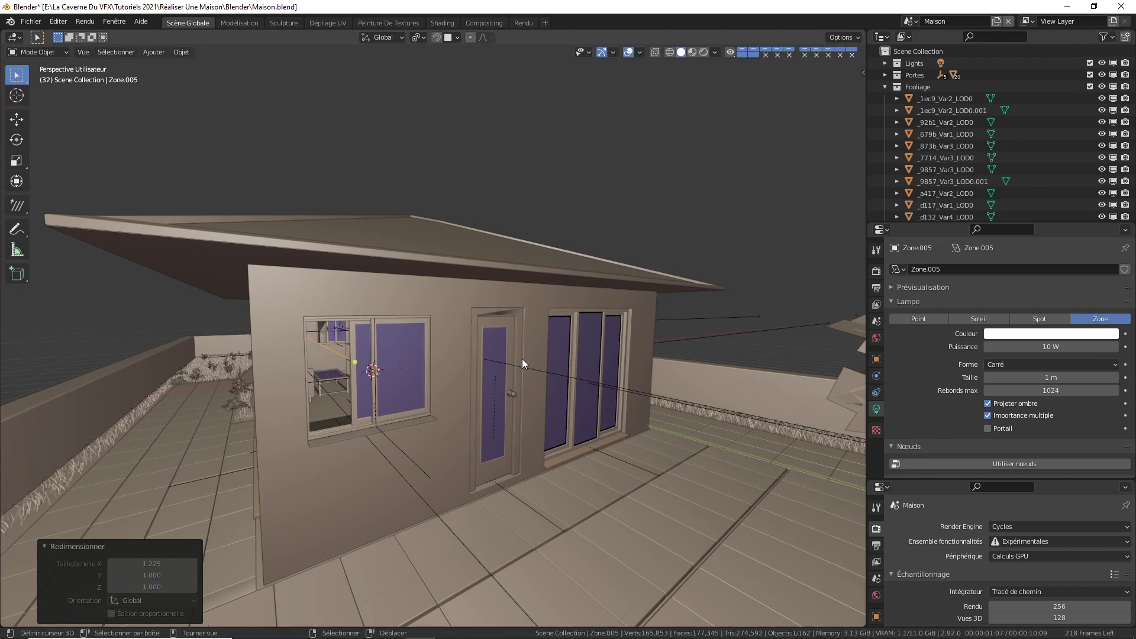
# Snap the 3D cursor to the large three-pane window on the same wall and add an area light there
pyautogui.moveTo(522, 359); pyautogui.dragTo(389, 310, button='middle')
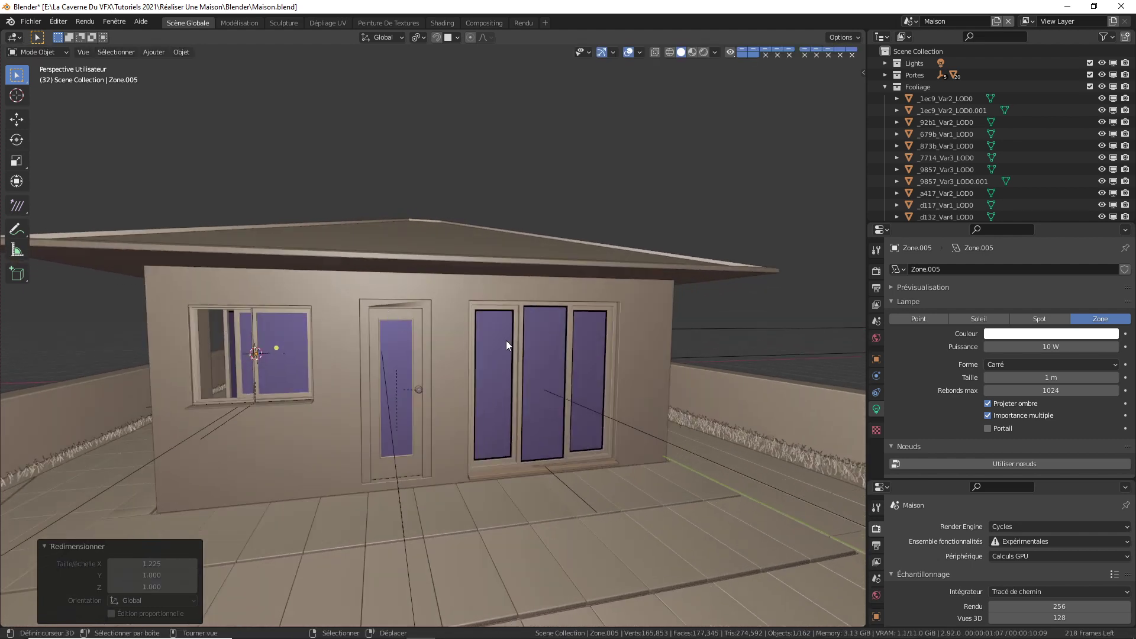
pyautogui.moveTo(505, 339); pyautogui.dragTo(478, 303, button='middle')
pyautogui.click(479, 304)
pyautogui.click(483, 304)
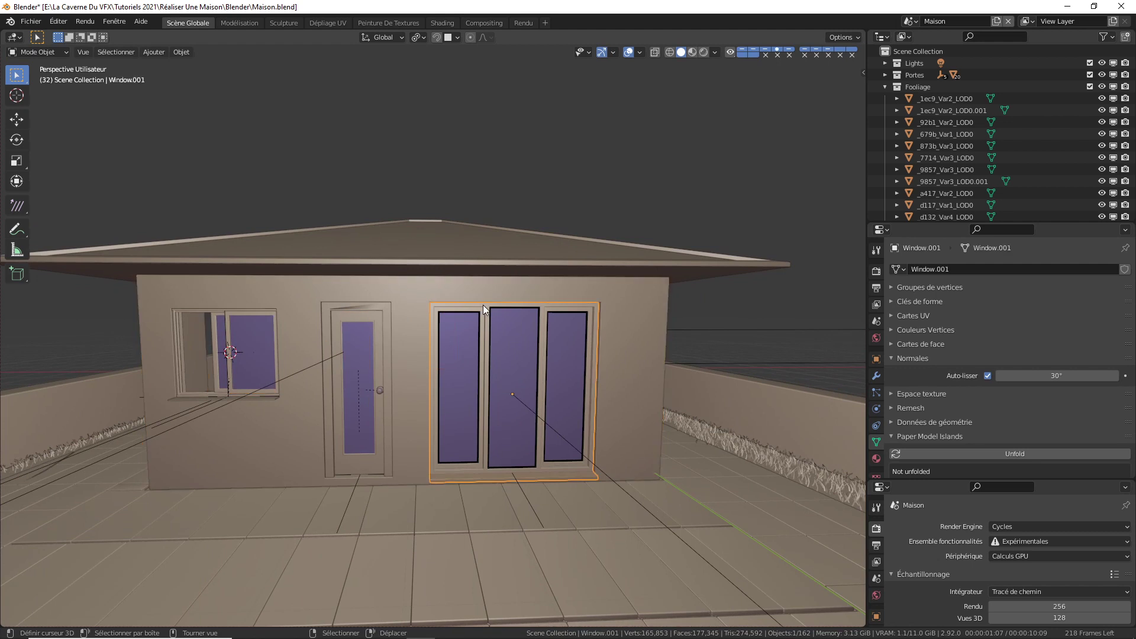
pyautogui.hotkey('shift', 's')
pyautogui.click(483, 304)
pyautogui.hotkey('shift', 'a')
pyautogui.moveTo(481, 306)
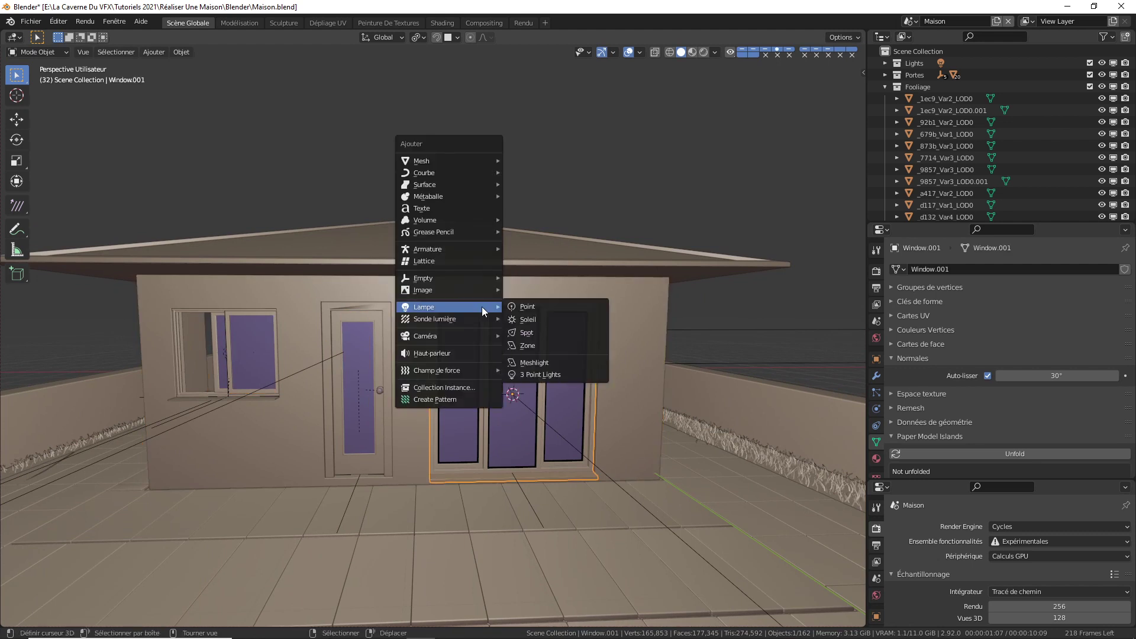
pyautogui.click(532, 346)
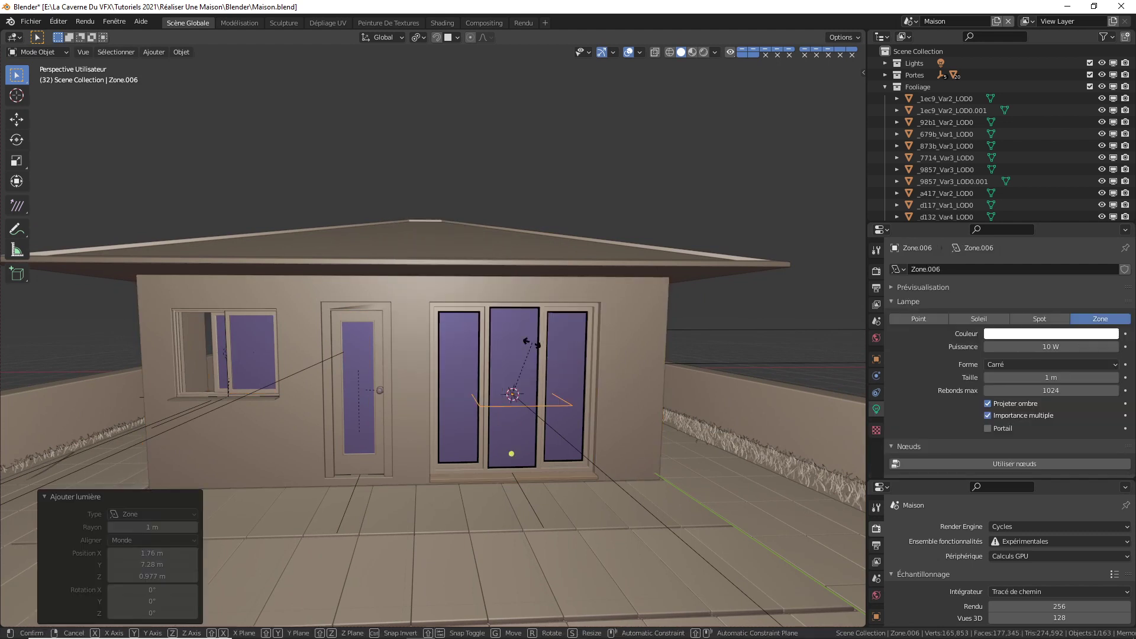
# Rotate the three-pane window's light 90° about Z and -90° about X
pyautogui.write('rz90')
pyautogui.press('Return')
pyautogui.write('ry')
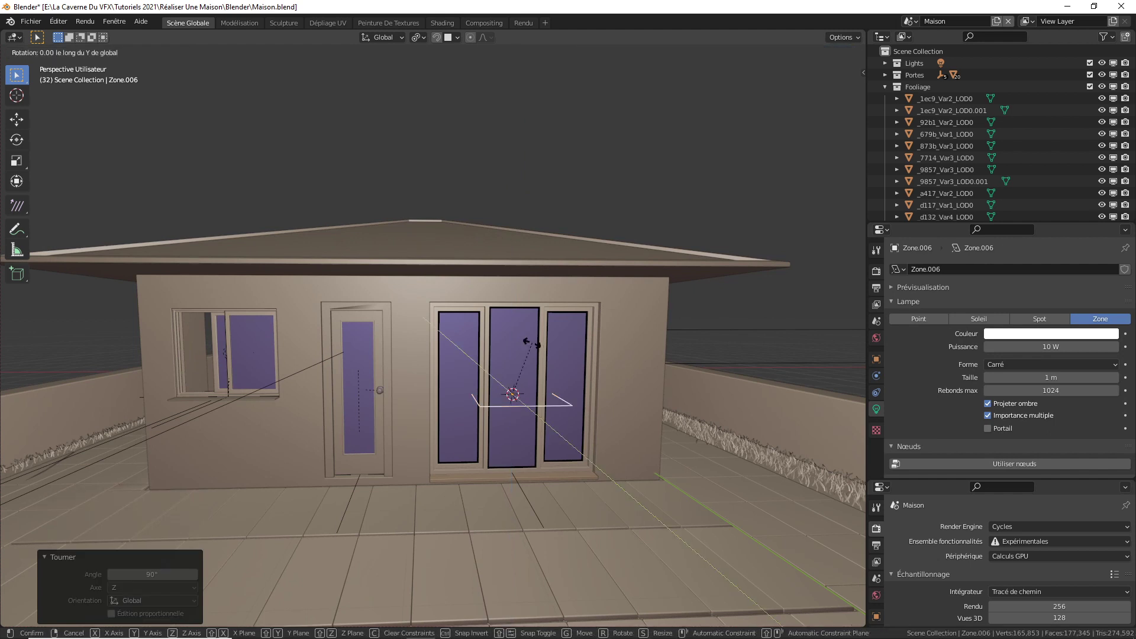
pyautogui.write('x90')
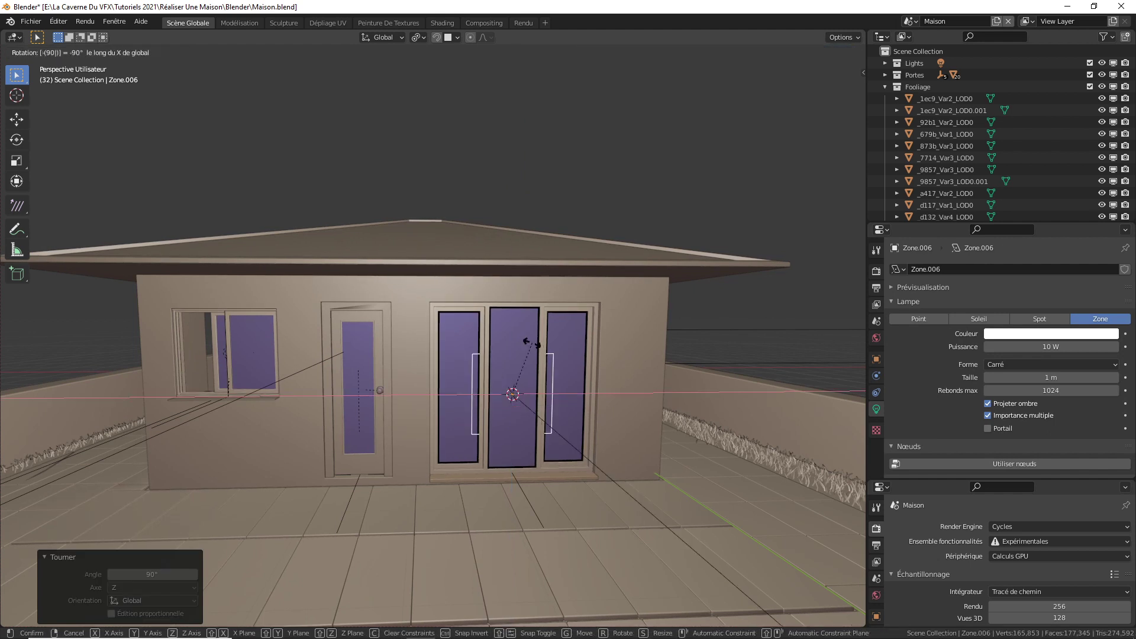
pyautogui.press('Return')
# Scale the three-pane window's light about 1.88 along X and stretch it along Z to cover the opening's height
pyautogui.press('s')
pyautogui.press('x')
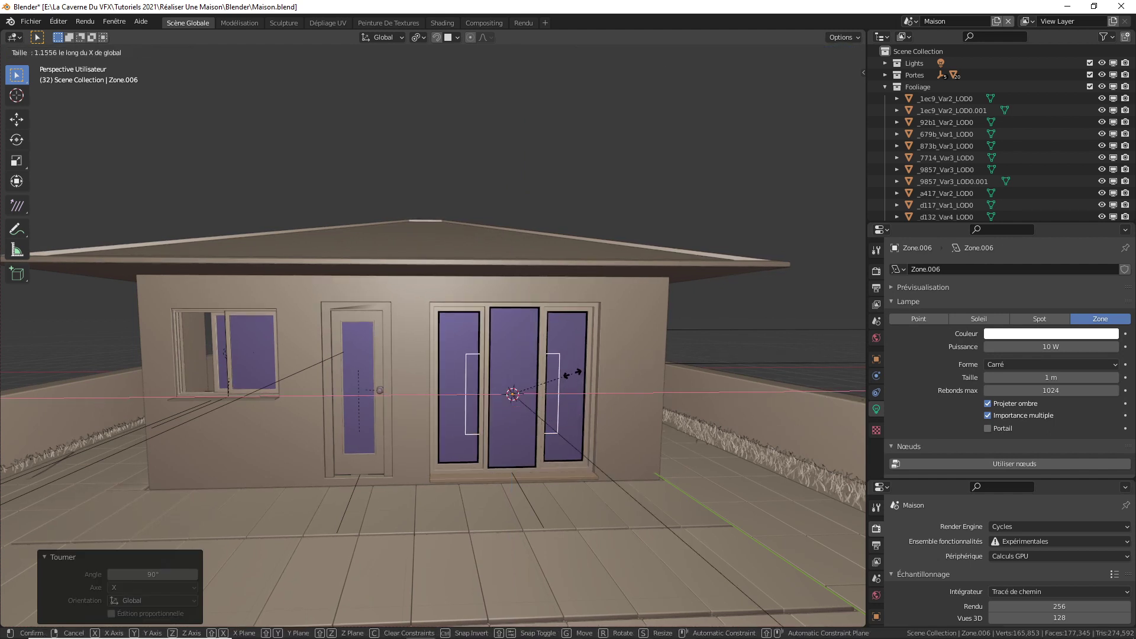
pyautogui.click(623, 381)
pyautogui.press('s')
pyautogui.press('z')
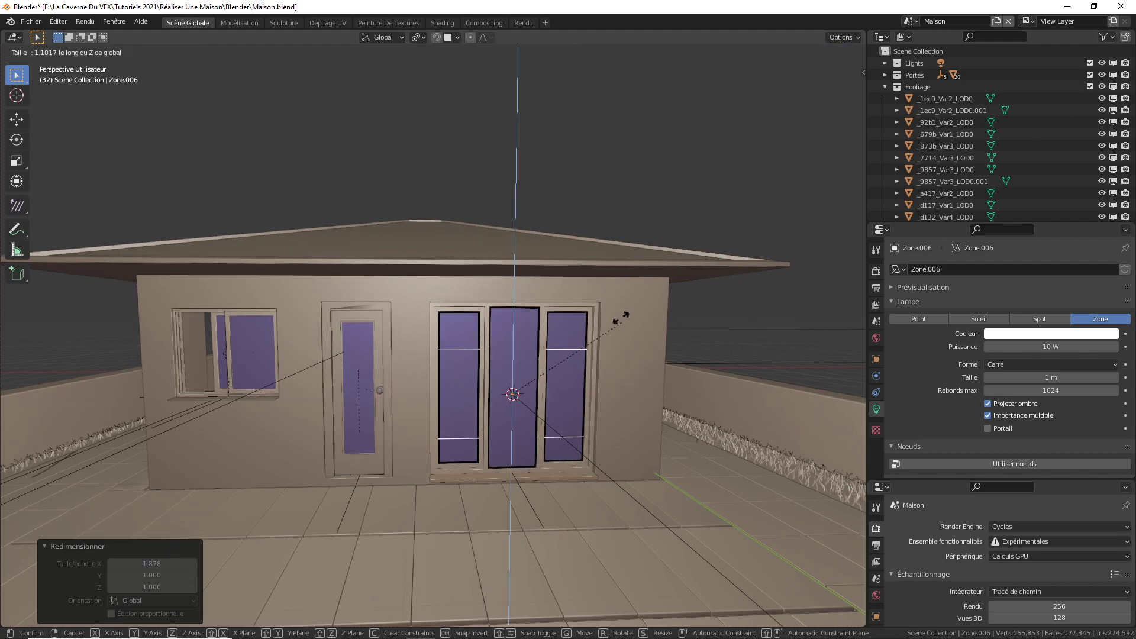
pyautogui.click(594, 169)
# Snap the 3D cursor to the frame of the small window on the house's end wall and add an area light there
pyautogui.moveTo(620, 177); pyautogui.dragTo(468, 348, button='middle')
pyautogui.click(495, 411)
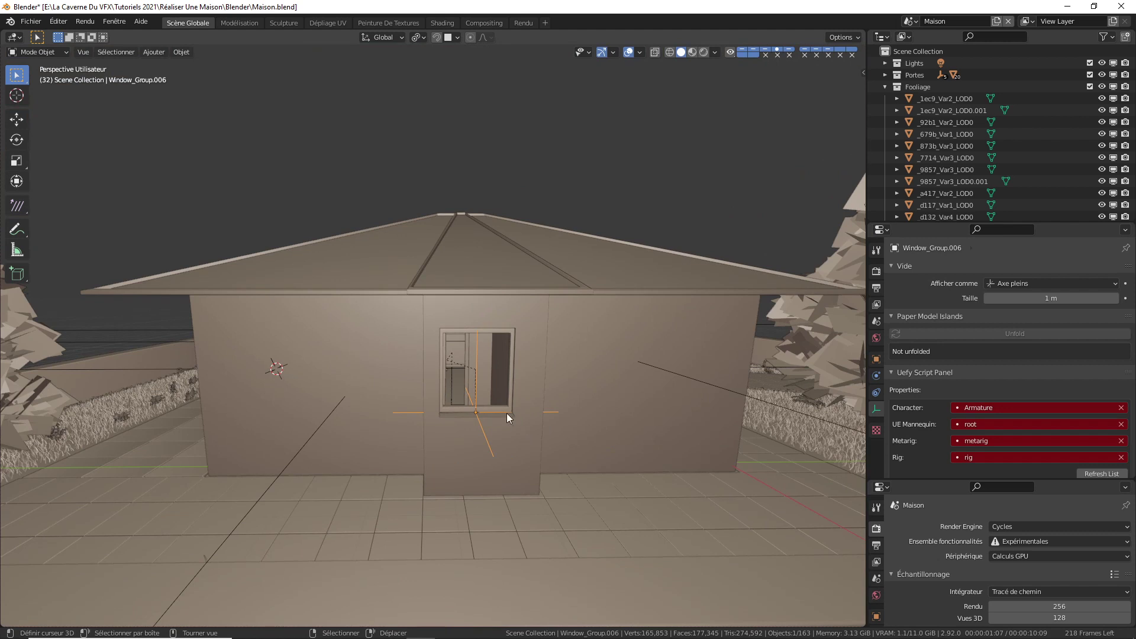
pyautogui.click(501, 406)
pyautogui.keyDown('alt'); pyautogui.click(501, 406); pyautogui.keyUp('alt')
pyautogui.click(500, 406)
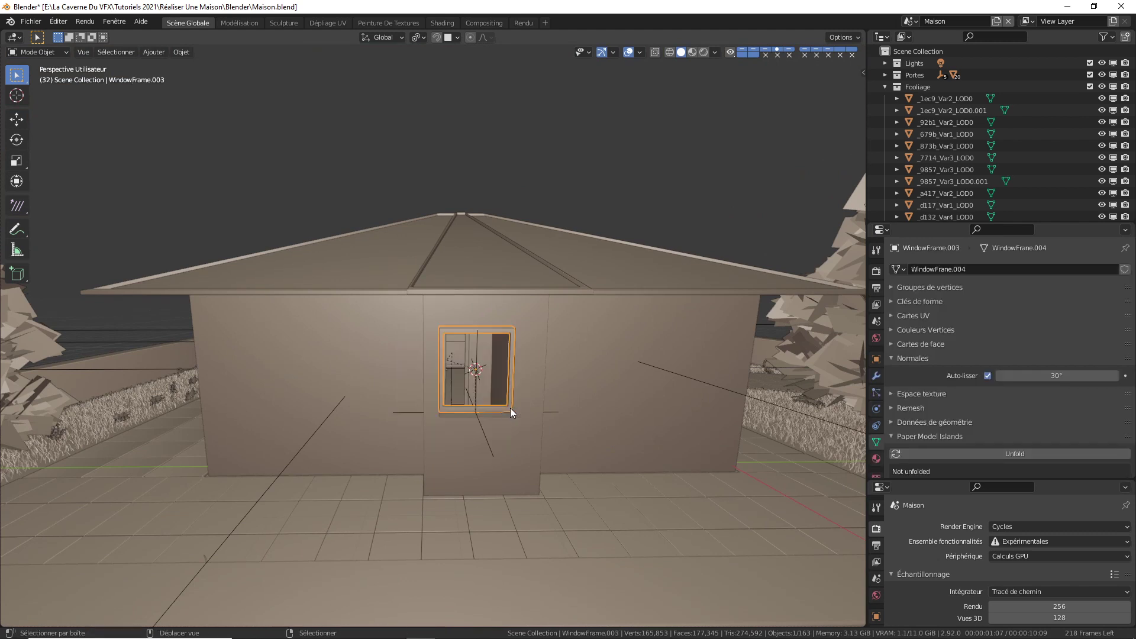
pyautogui.hotkey('shift', 'a')
pyautogui.click(568, 447)
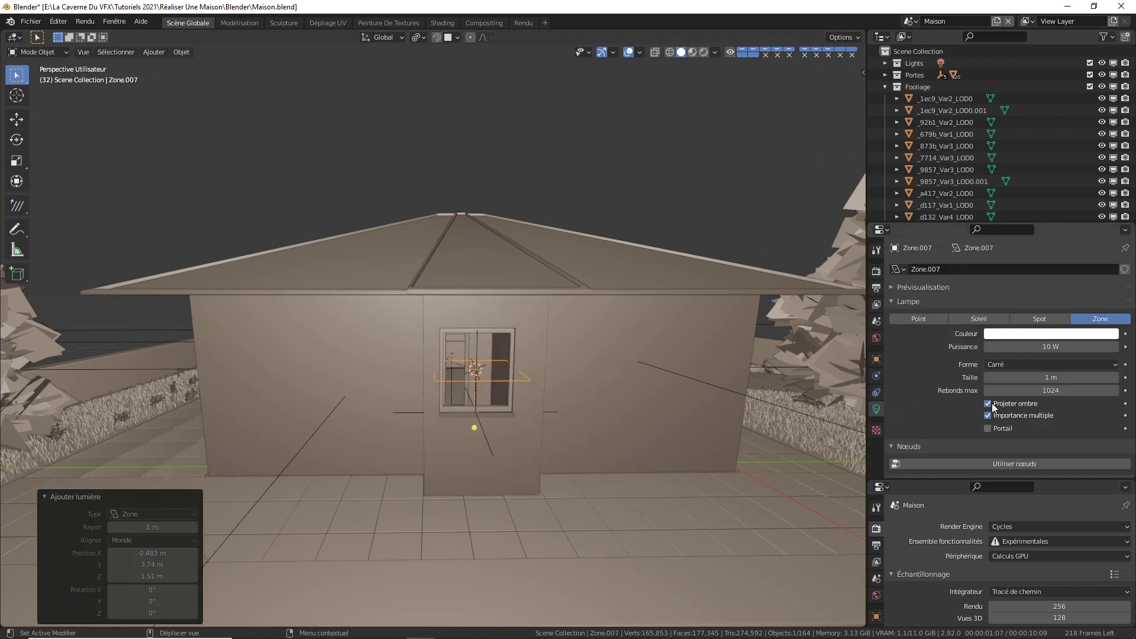
# Rotate the small window's light 90° about Z and -90° about Y so it faces indoors
pyautogui.write('rz')
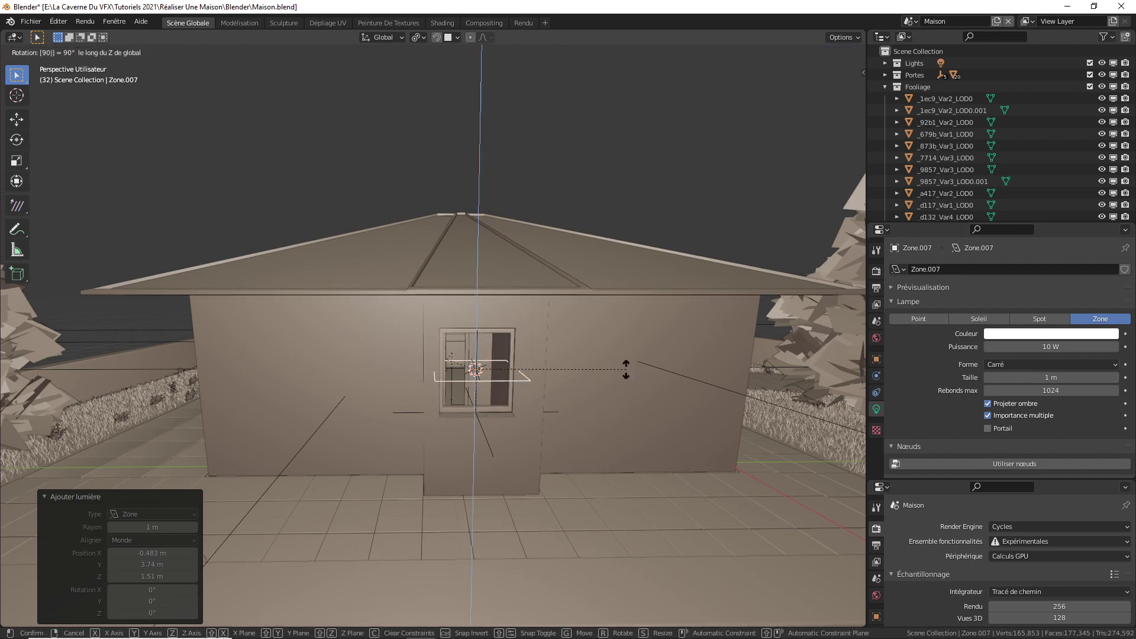
pyautogui.write('90')
pyautogui.press('Return')
pyautogui.press('x')
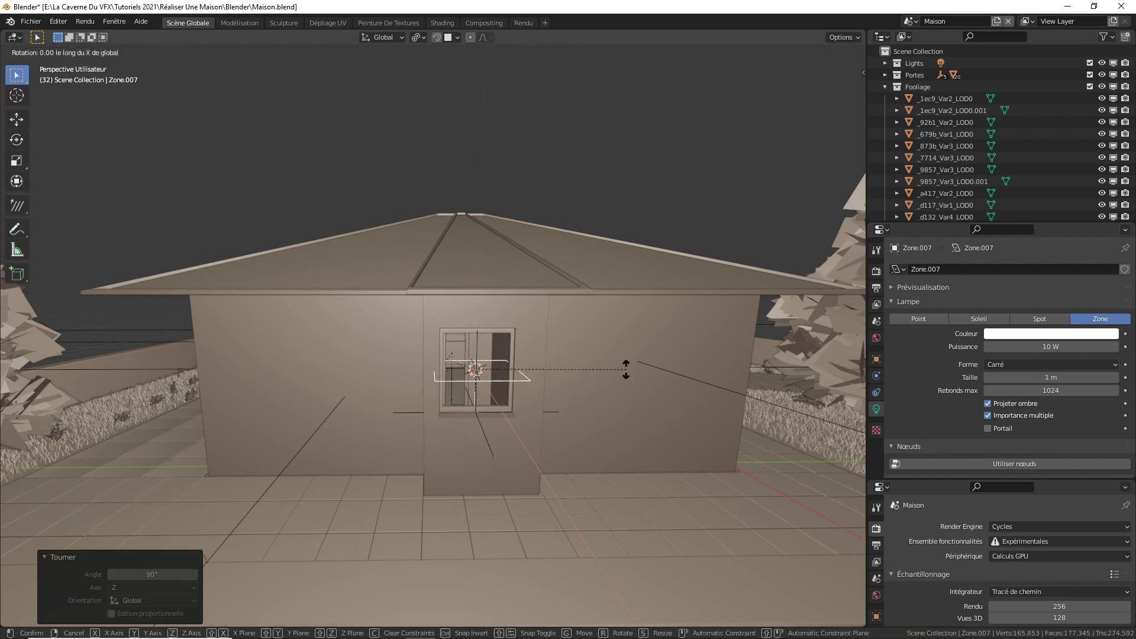
pyautogui.write('y90')
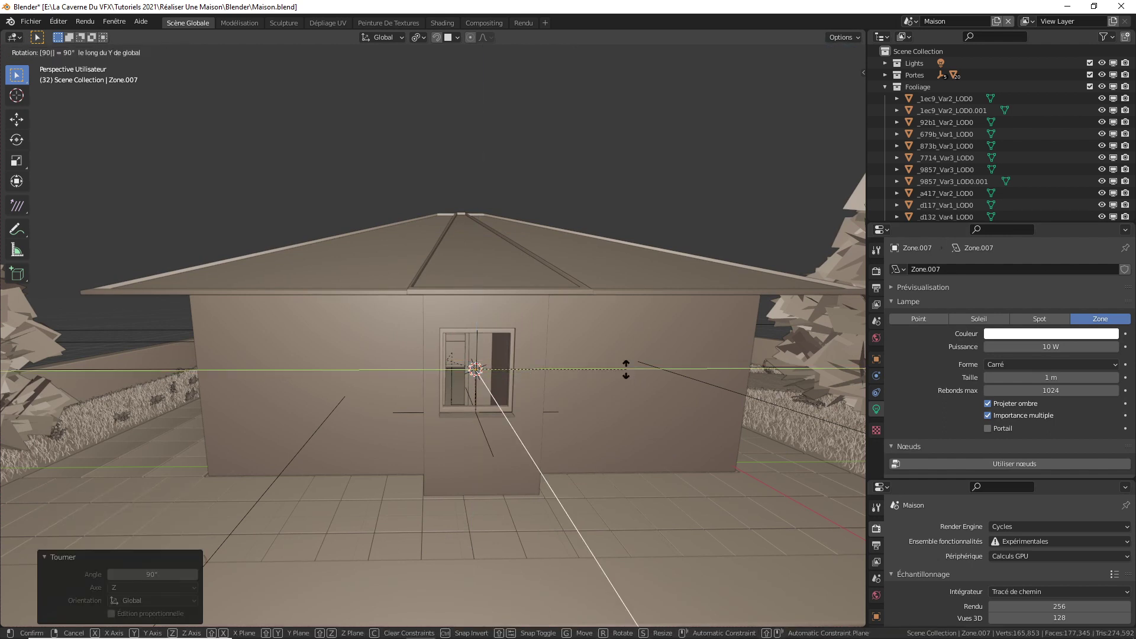
pyautogui.press('Return')
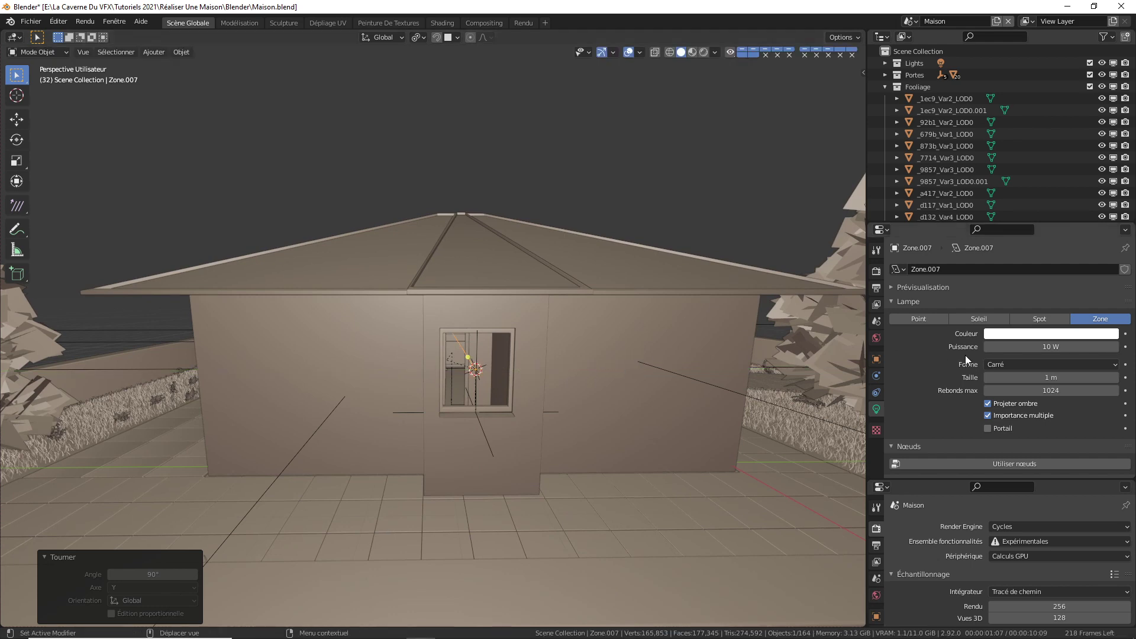
# Enable the Portail option on the area lights Zone.007, Zone.006 and Zone.005
pyautogui.click(987, 428)
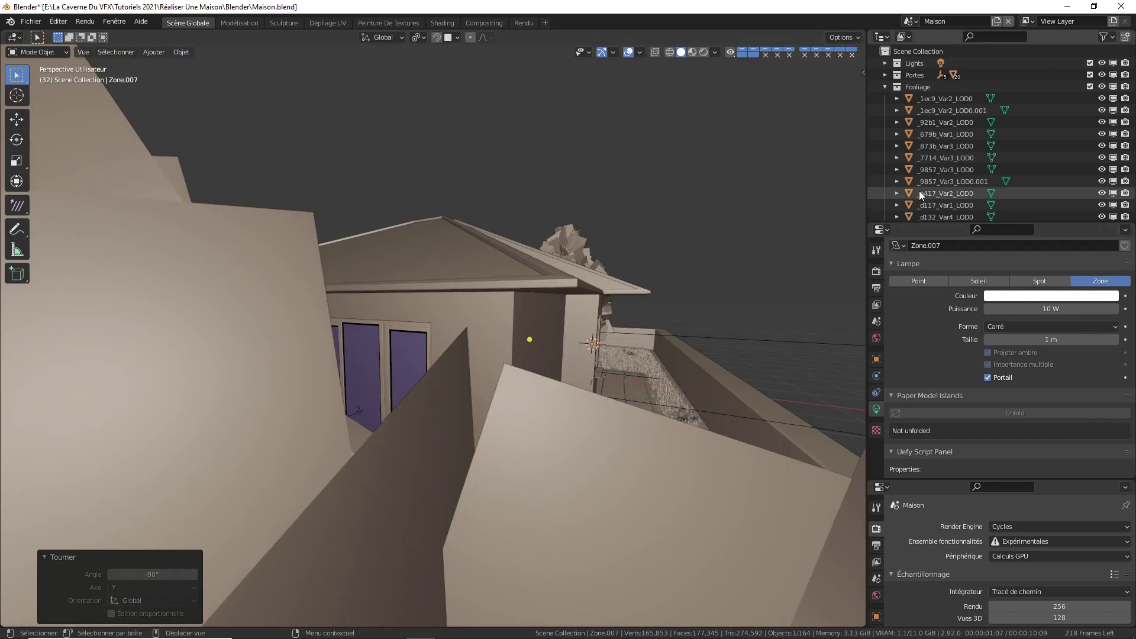
pyautogui.scroll(-8, 946, 183)
pyautogui.click(914, 199)
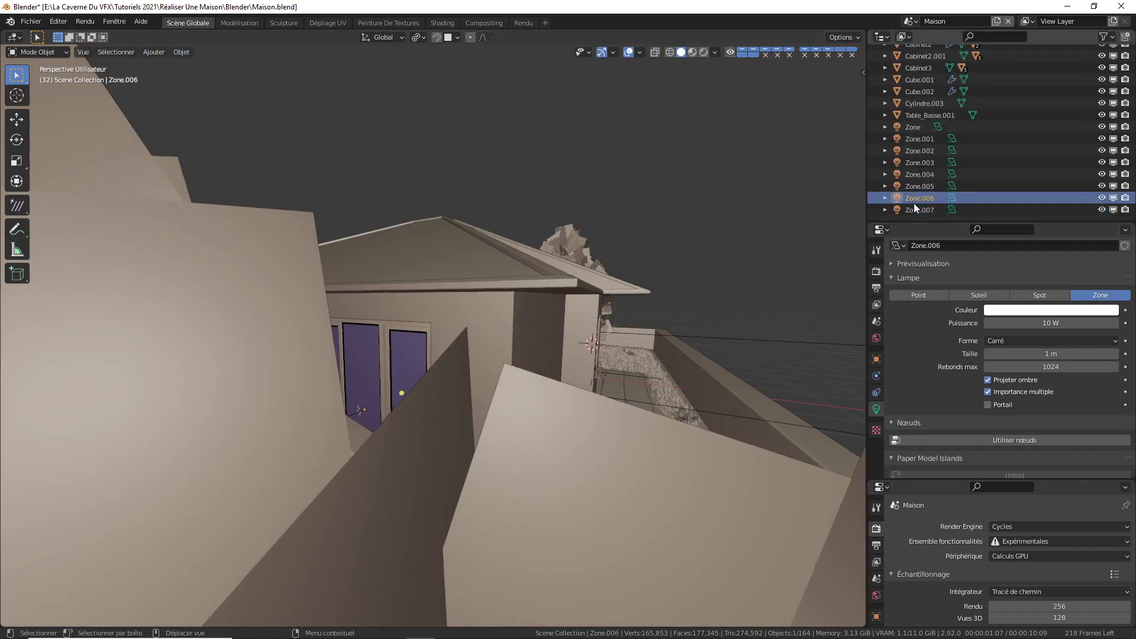
pyautogui.click(988, 404)
pyautogui.click(924, 189)
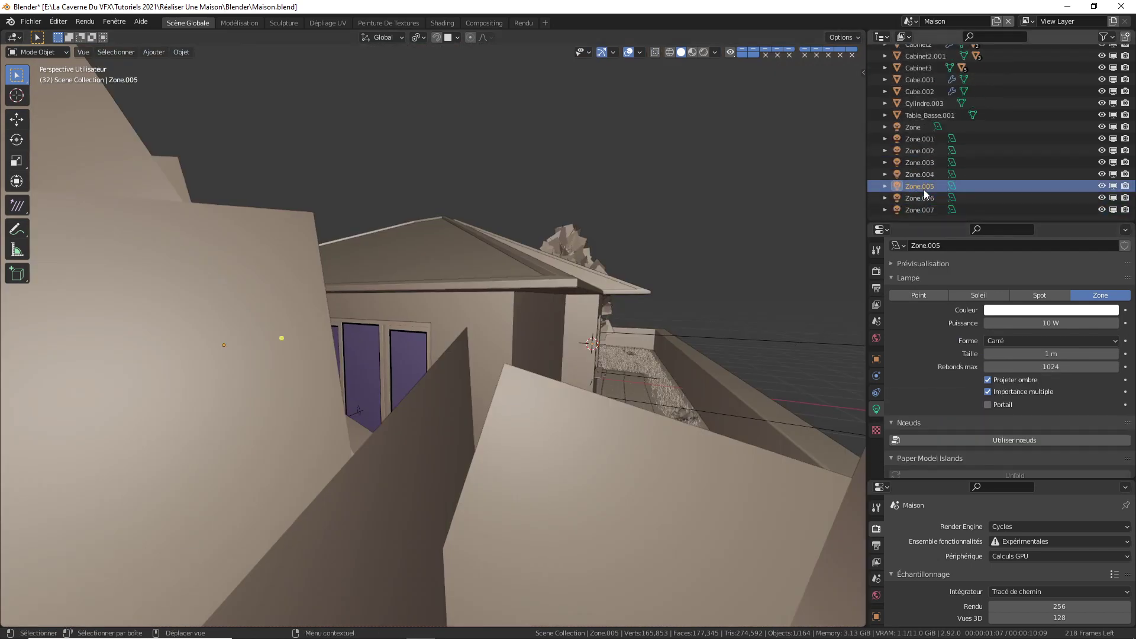
pyautogui.click(987, 404)
# Enable the Portail option on Zone.004 and Zone.003, and check it on Zone.002, Zone.001 and Zone
pyautogui.click(922, 175)
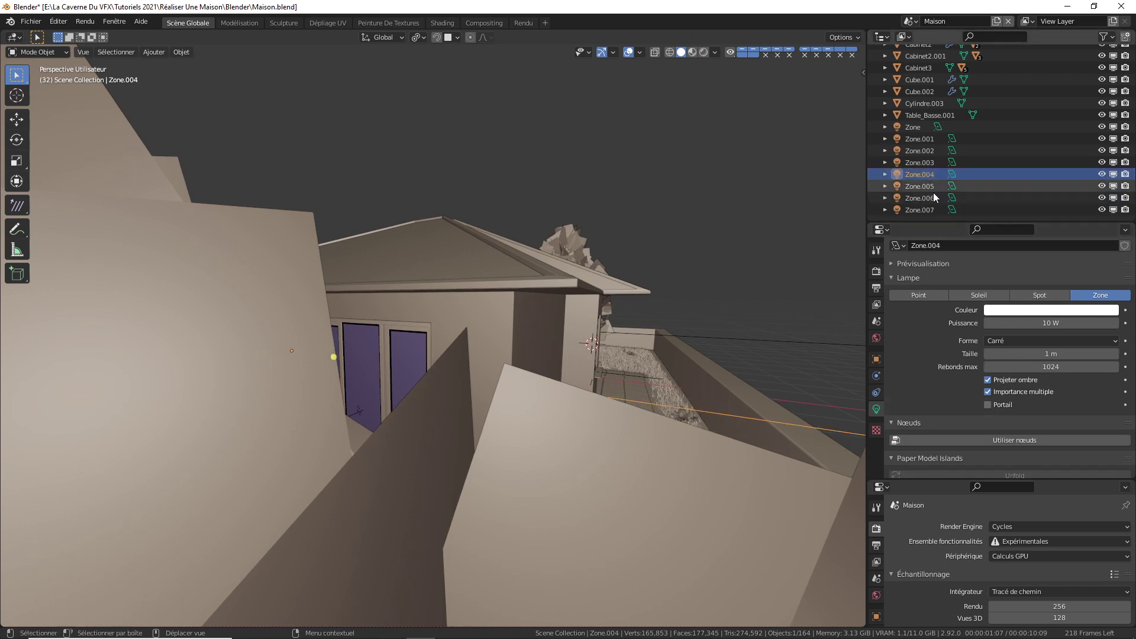
pyautogui.click(987, 404)
pyautogui.click(937, 163)
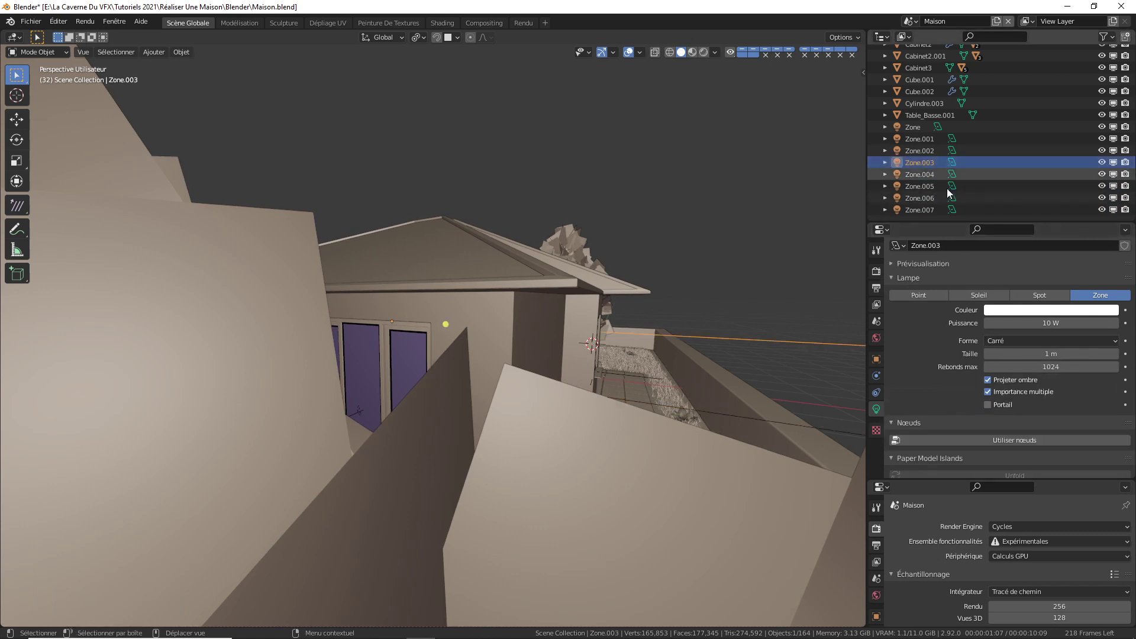
pyautogui.click(987, 404)
pyautogui.click(925, 149)
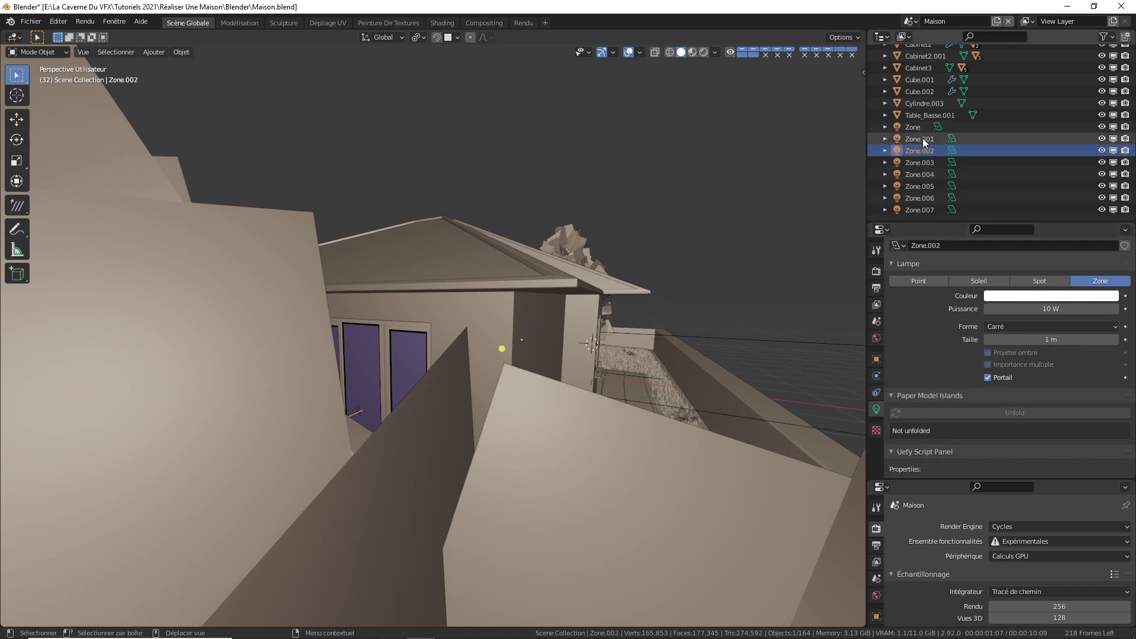
pyautogui.click(923, 139)
pyautogui.click(917, 127)
# Preview the living room interior with rendered viewport shading
pyautogui.moveTo(556, 331)
pyautogui.mouseDown(button='middle')
pyautogui.moveTo(662, 379)
pyautogui.moveTo(637, 334)
pyautogui.moveTo(673, 329)
pyautogui.moveTo(567, 335)
pyautogui.mouseUp(button='middle')
pyautogui.scroll(4, 674, 328)
pyautogui.scroll(5, 559, 334)
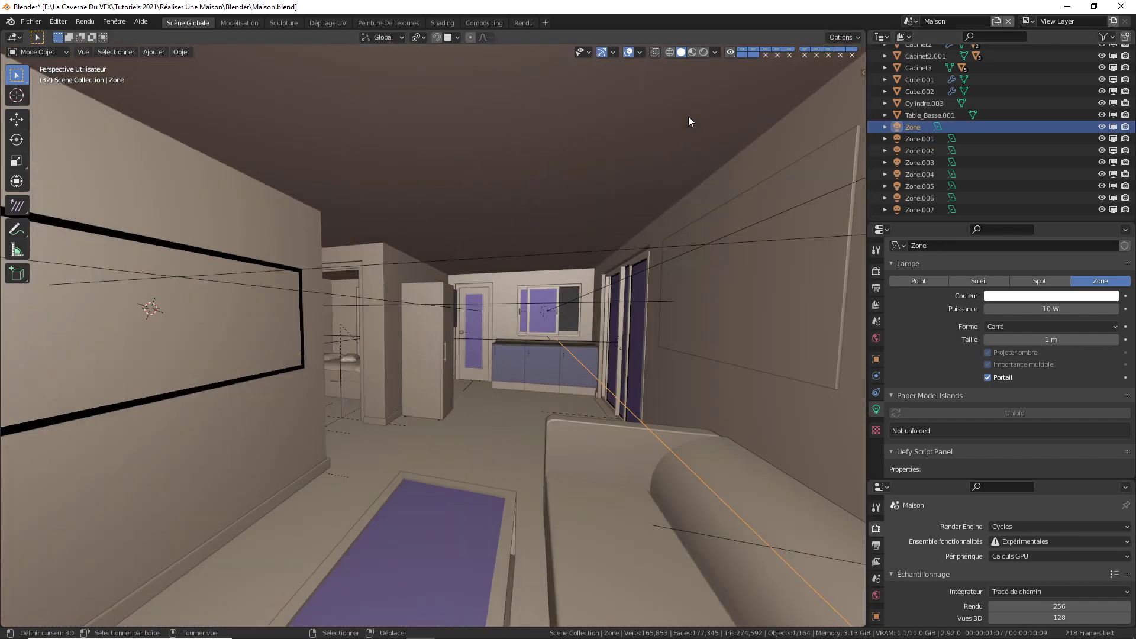
pyautogui.click(703, 53)
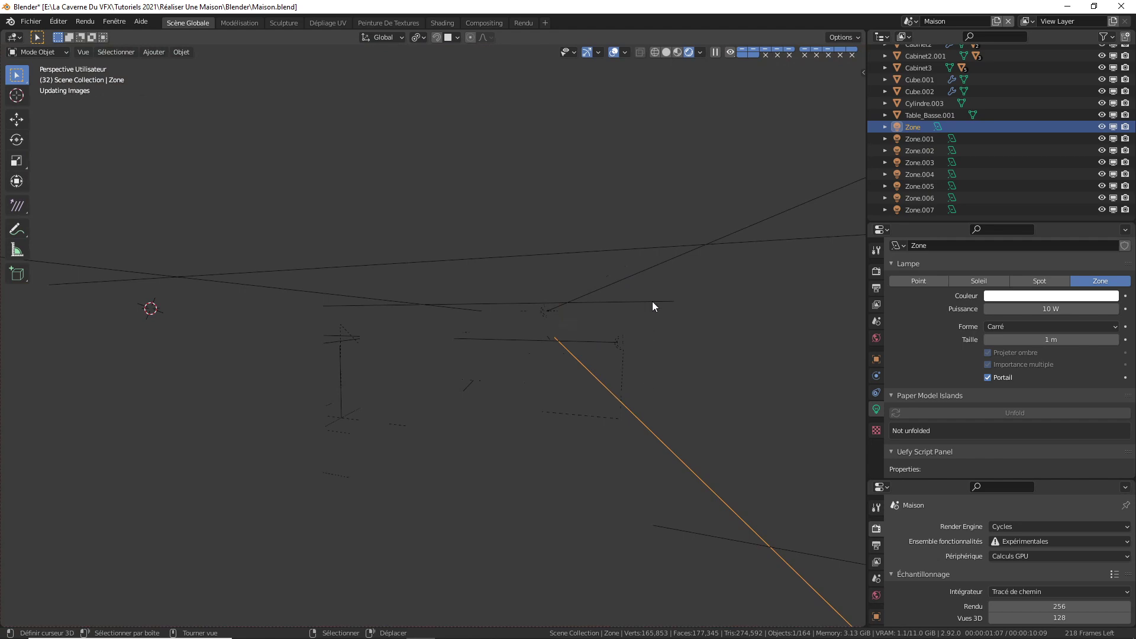
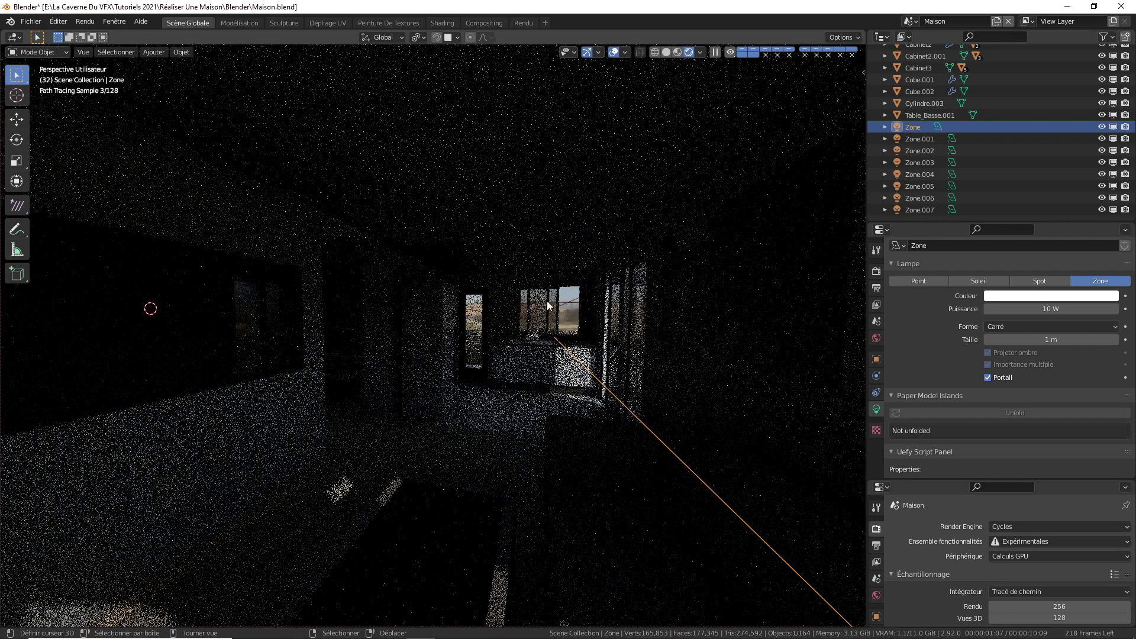
# Set the power of the area lights Zone and Zone.001 to 750 W
pyautogui.click(1050, 308)
pyautogui.write('750')
pyautogui.press('Return')
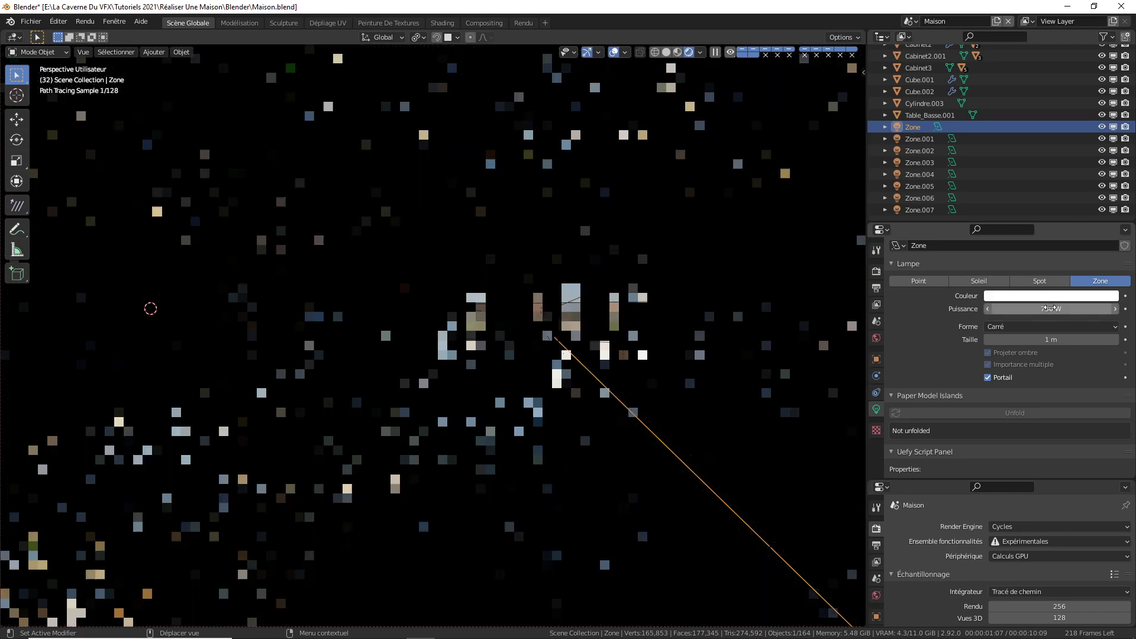
pyautogui.click(920, 139)
pyautogui.click(1044, 308)
pyautogui.write('75')
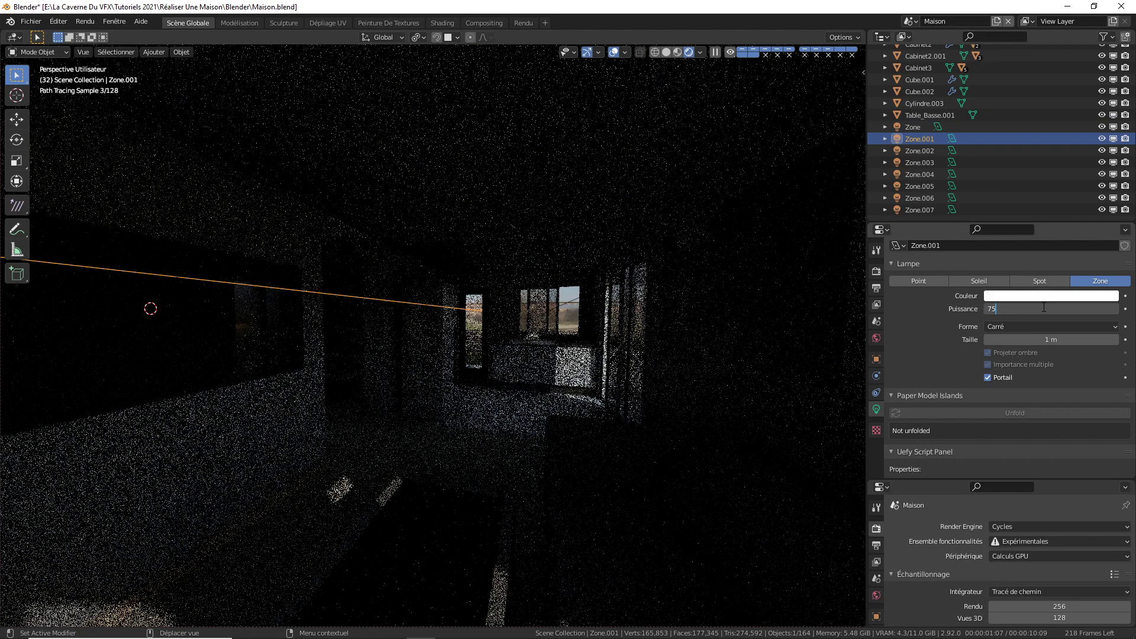
pyautogui.press('Return')
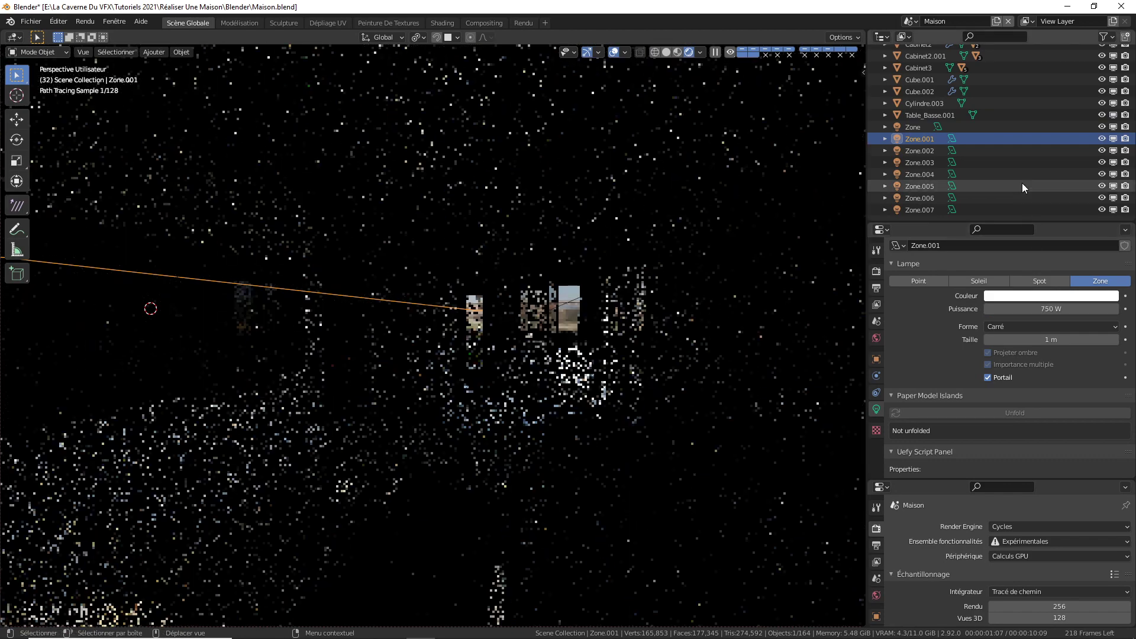
# Set the power of the area lights Zone.002 and Zone.003 to 750 W
pyautogui.click(921, 150)
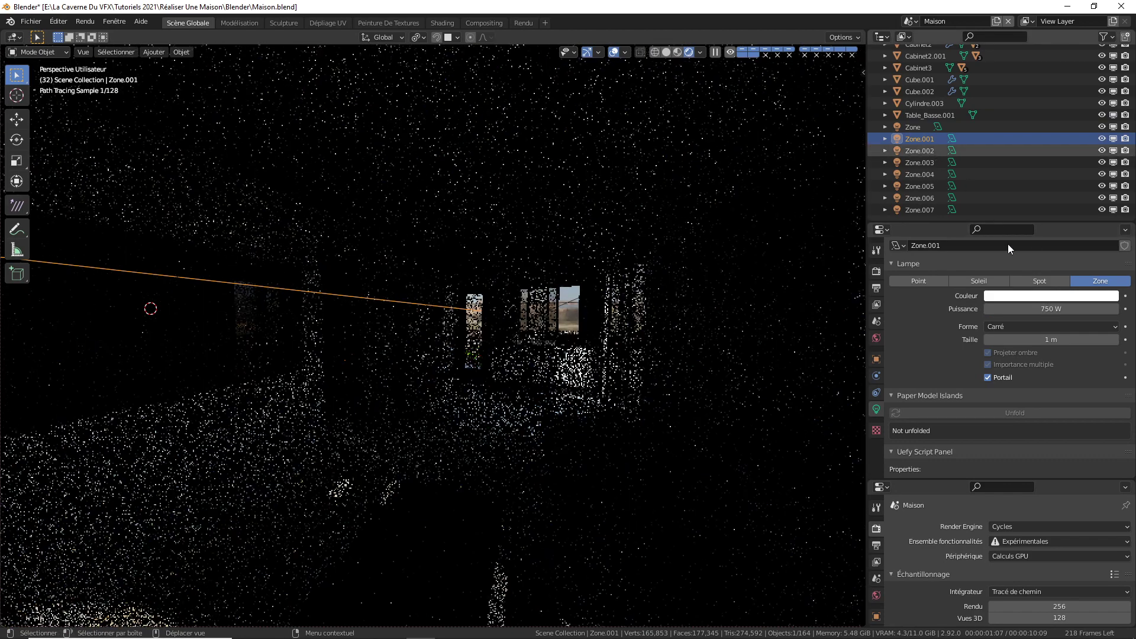
pyautogui.click(1053, 308)
pyautogui.write('750')
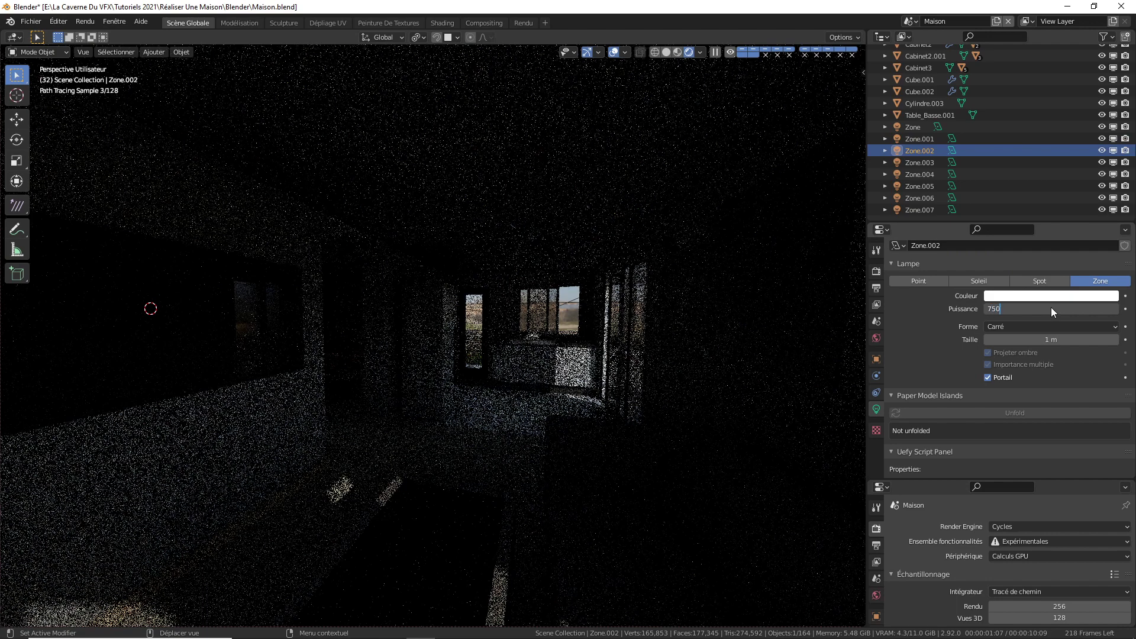
pyautogui.press('Return')
pyautogui.click(928, 162)
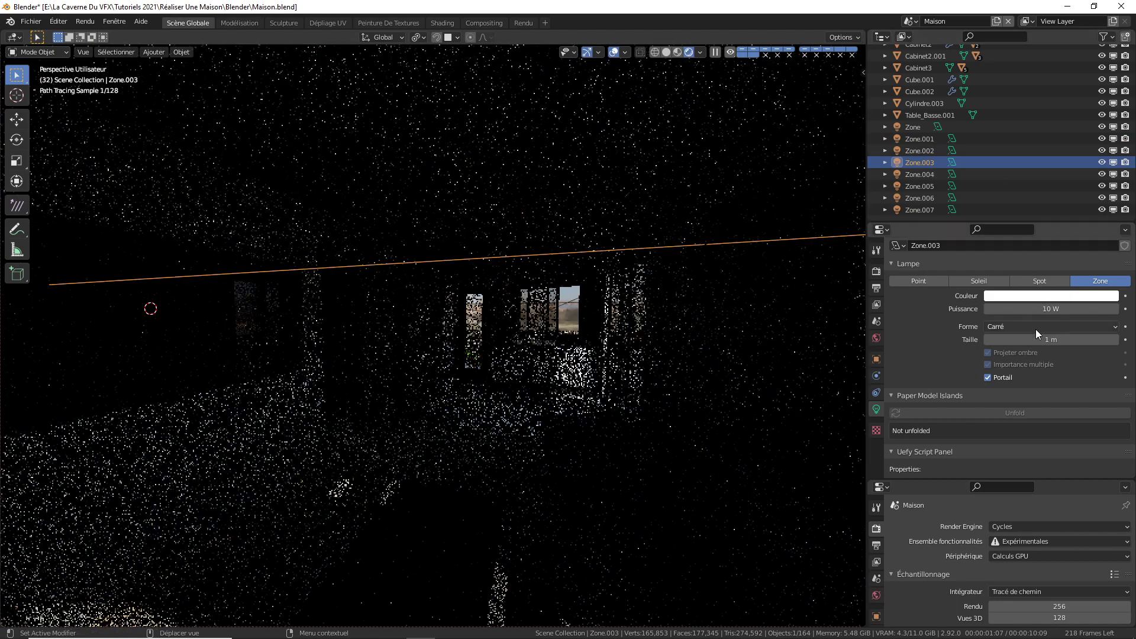
pyautogui.click(1053, 308)
pyautogui.write('750')
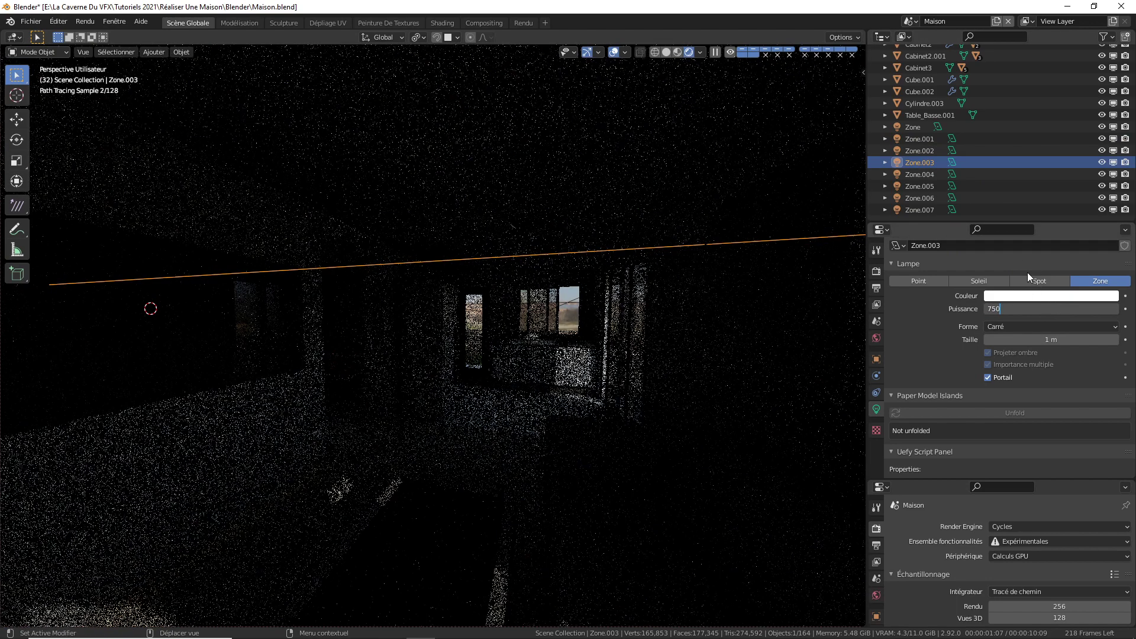
# Set the power of the area lights Zone.004 and Zone.005 to 750 W
pyautogui.click(923, 173)
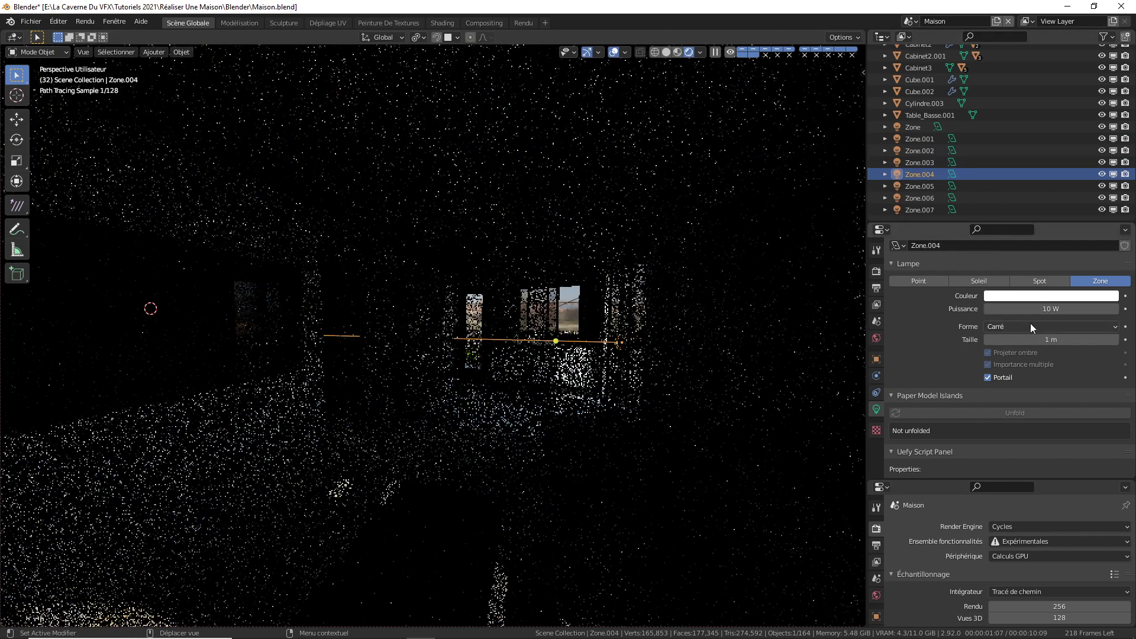
pyautogui.click(1047, 307)
pyautogui.write('750')
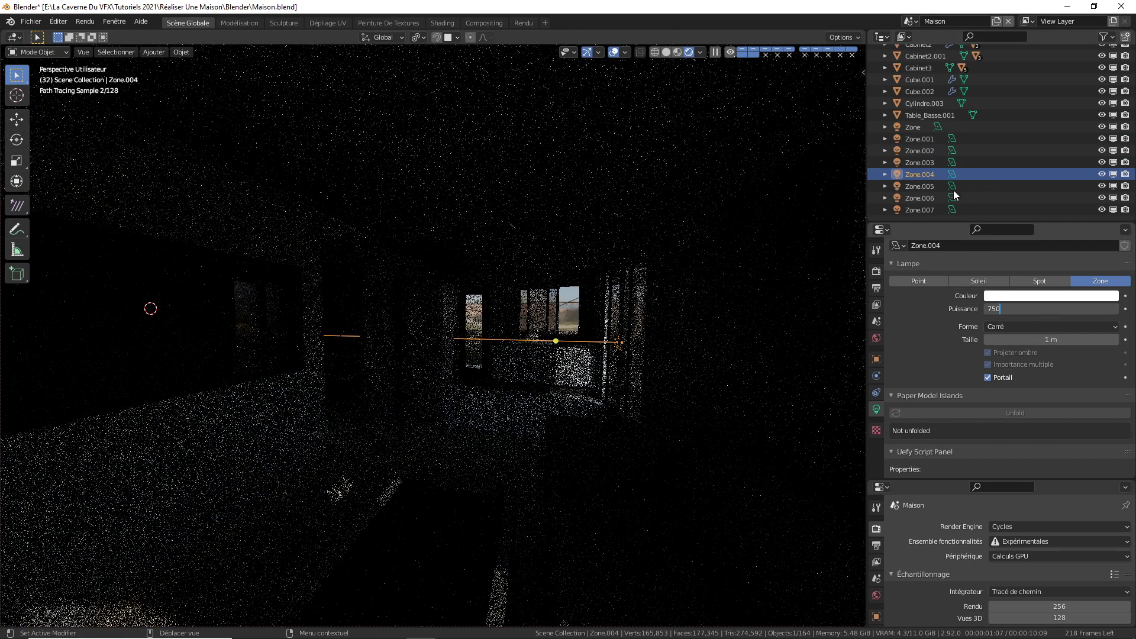
pyautogui.click(922, 186)
pyautogui.click(1031, 310)
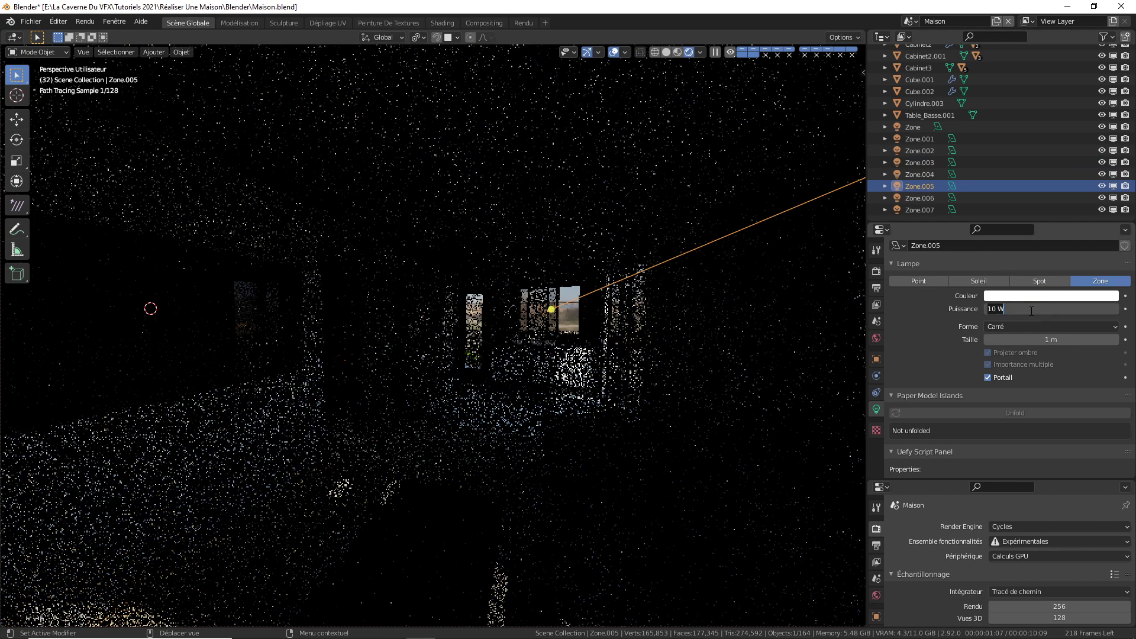
pyautogui.write('750')
pyautogui.press('Return')
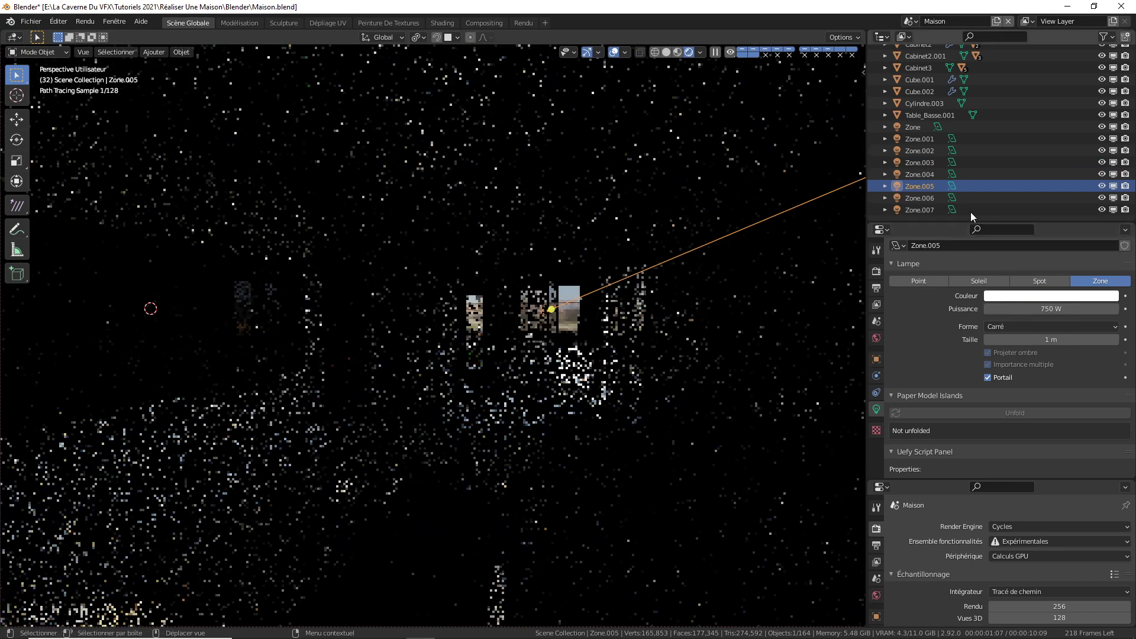
# Set the power of the area lights Zone.006 and Zone.007 to 750 W
pyautogui.click(919, 197)
pyautogui.click(1048, 308)
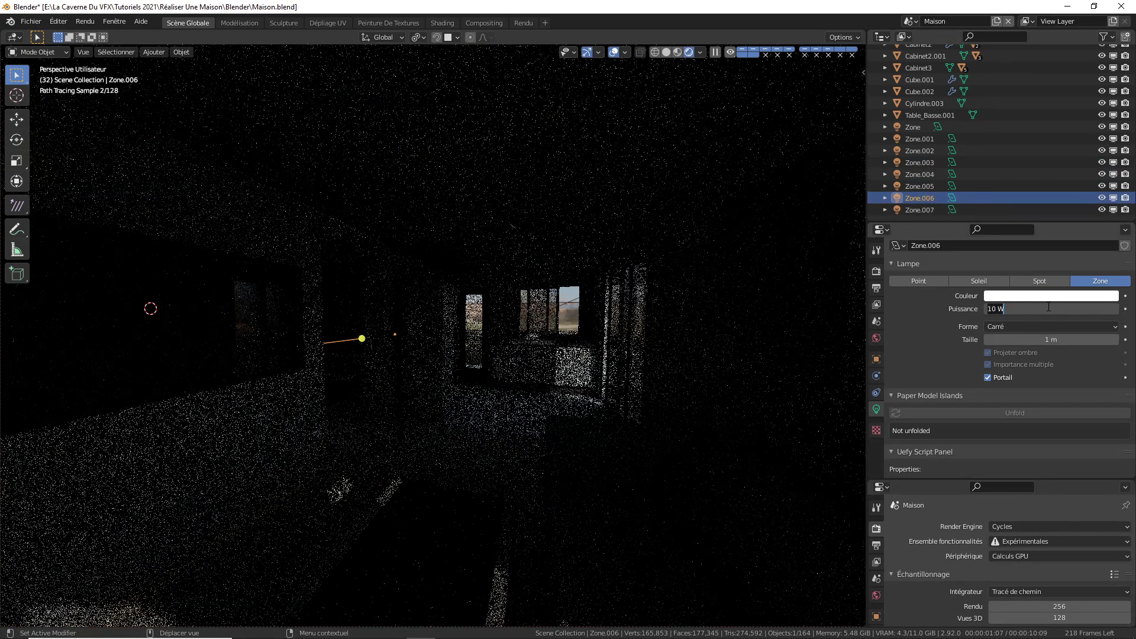
pyautogui.write('750')
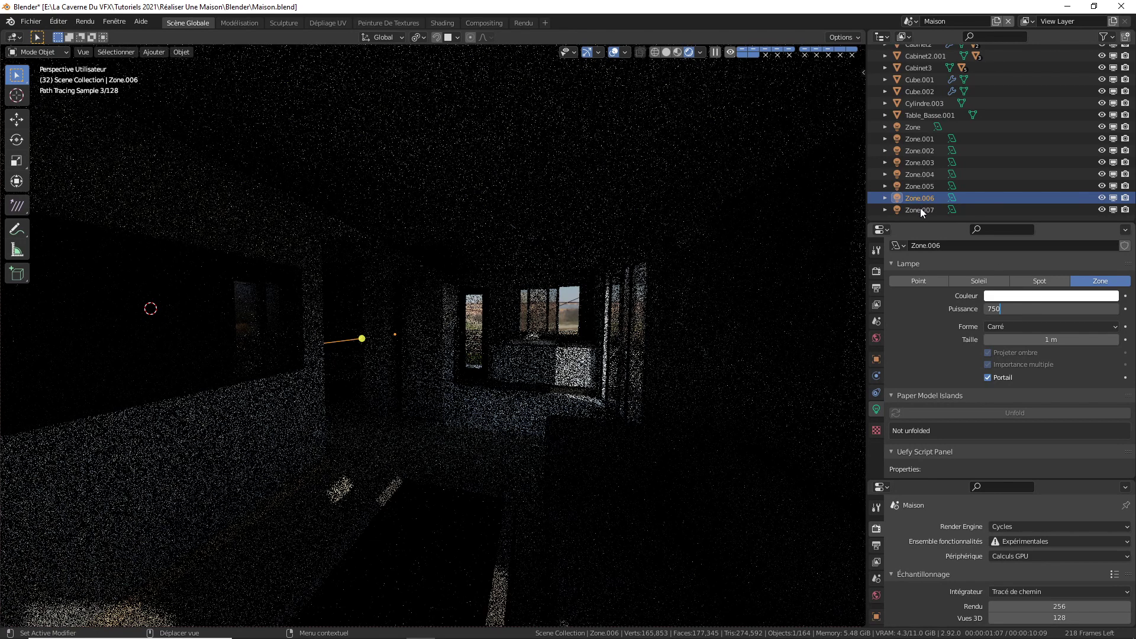
pyautogui.press('Return')
pyautogui.click(1032, 309)
pyautogui.write('7')
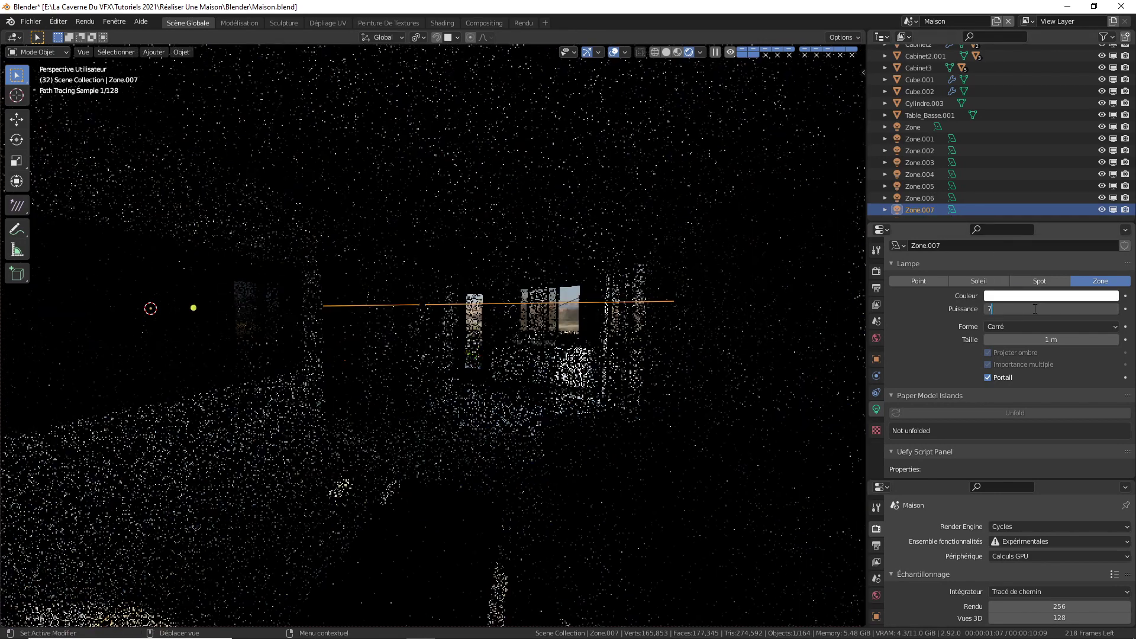
pyautogui.write('50')
pyautogui.press('Return')
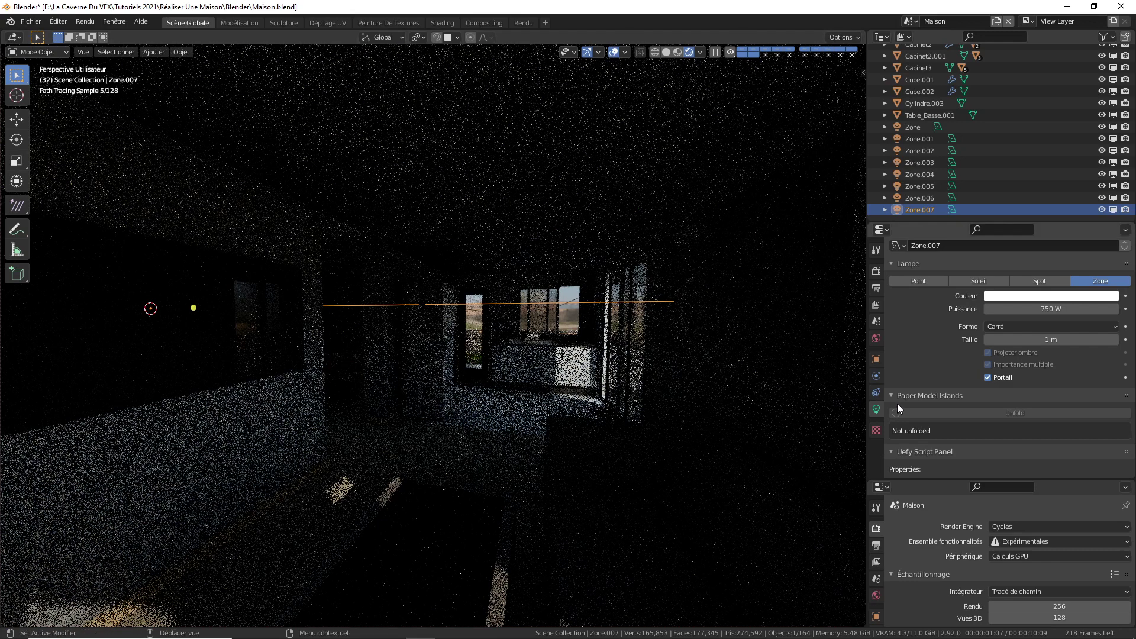
# View the house from outside and choose the exterior HDRI abandoned_tank_farm_04_2k.hdr with the Easy HDRI add-on
pyautogui.scroll(-4, 614, 365)
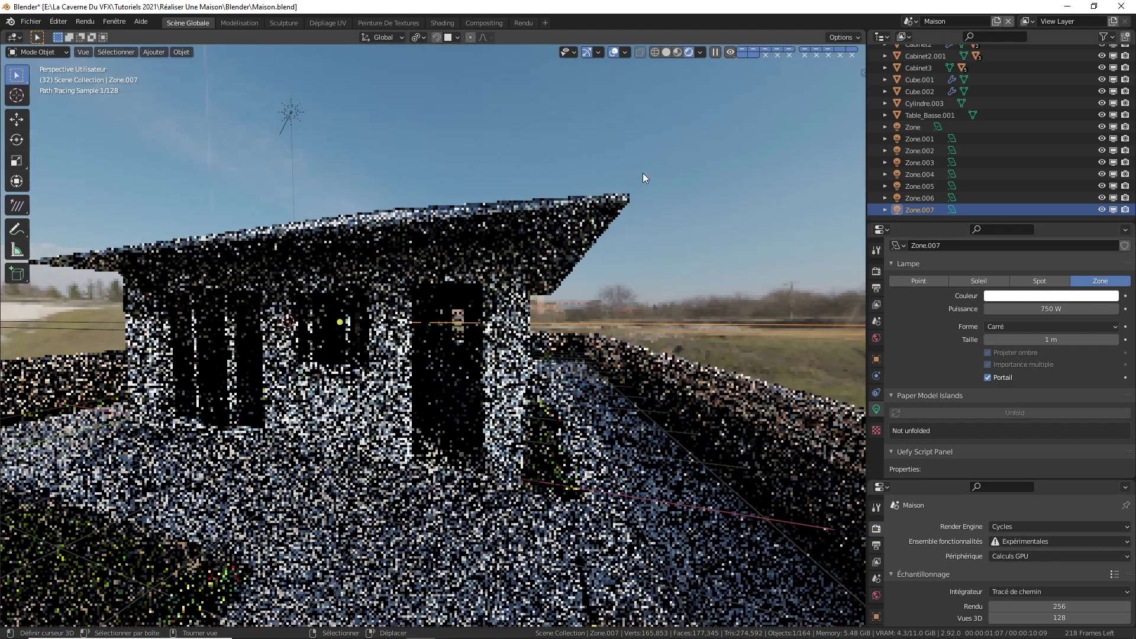
pyautogui.scroll(3, 811, 293)
pyautogui.press('n')
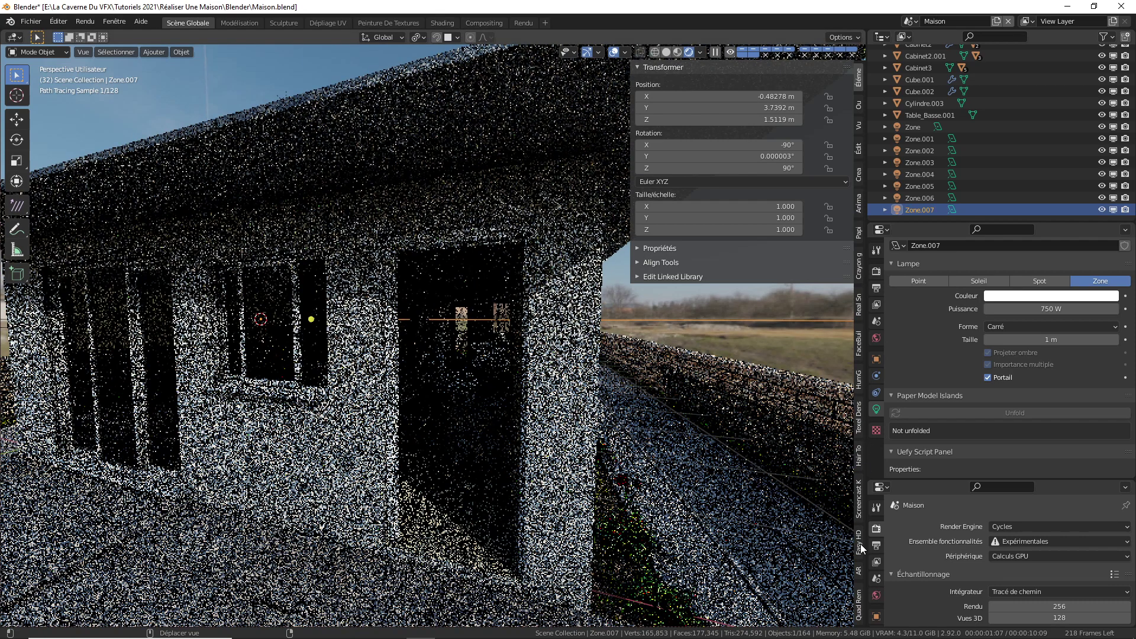
pyautogui.click(860, 544)
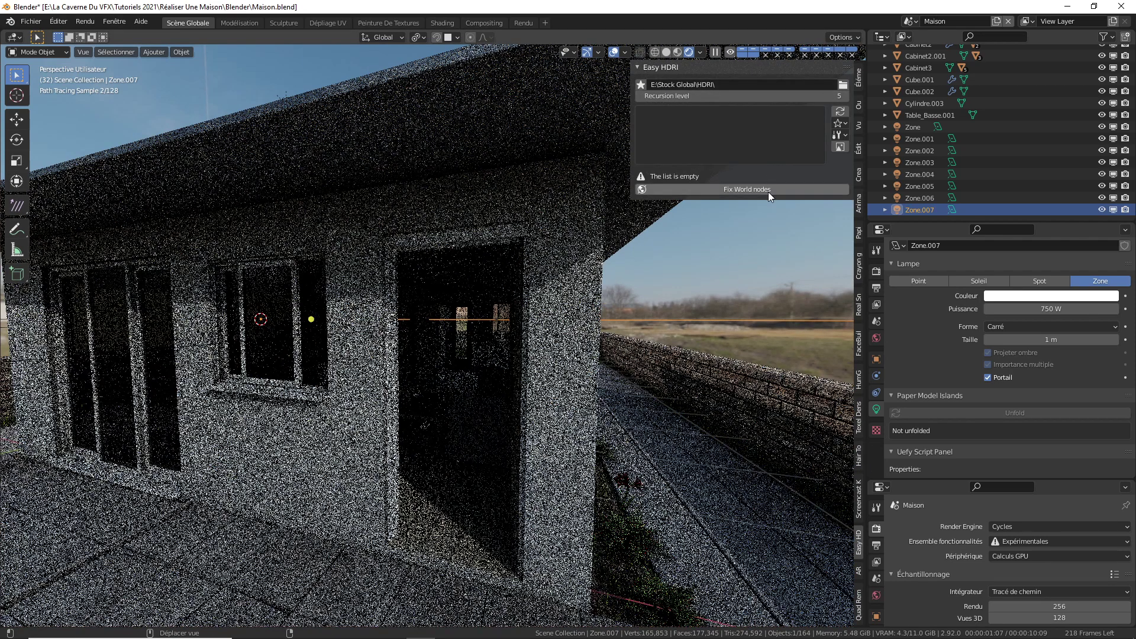
pyautogui.click(768, 190)
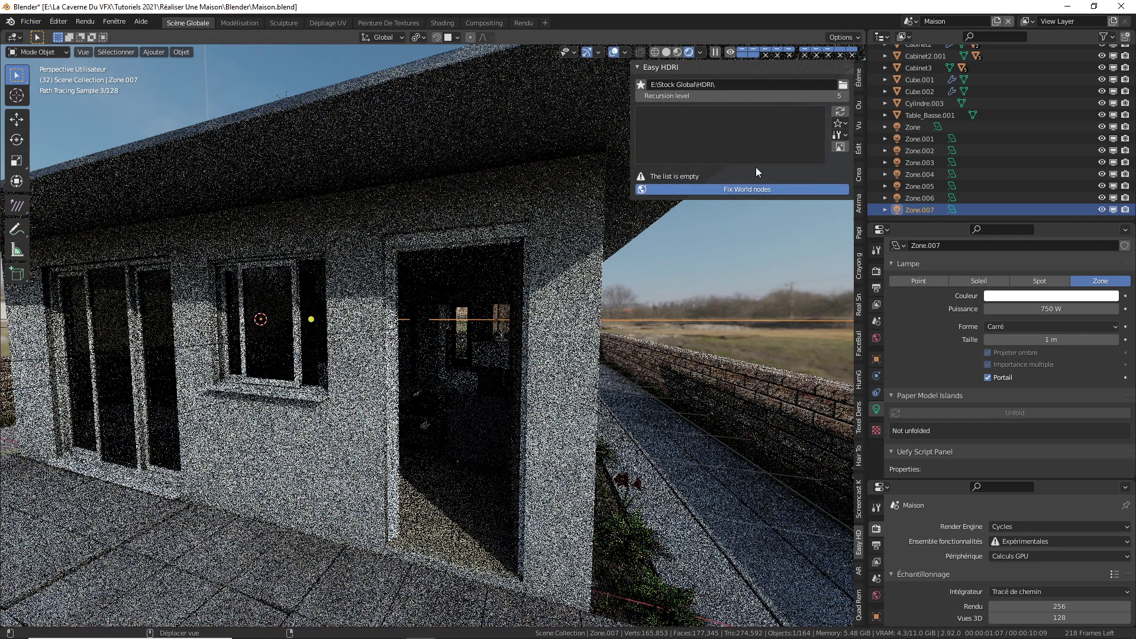
pyautogui.click(732, 133)
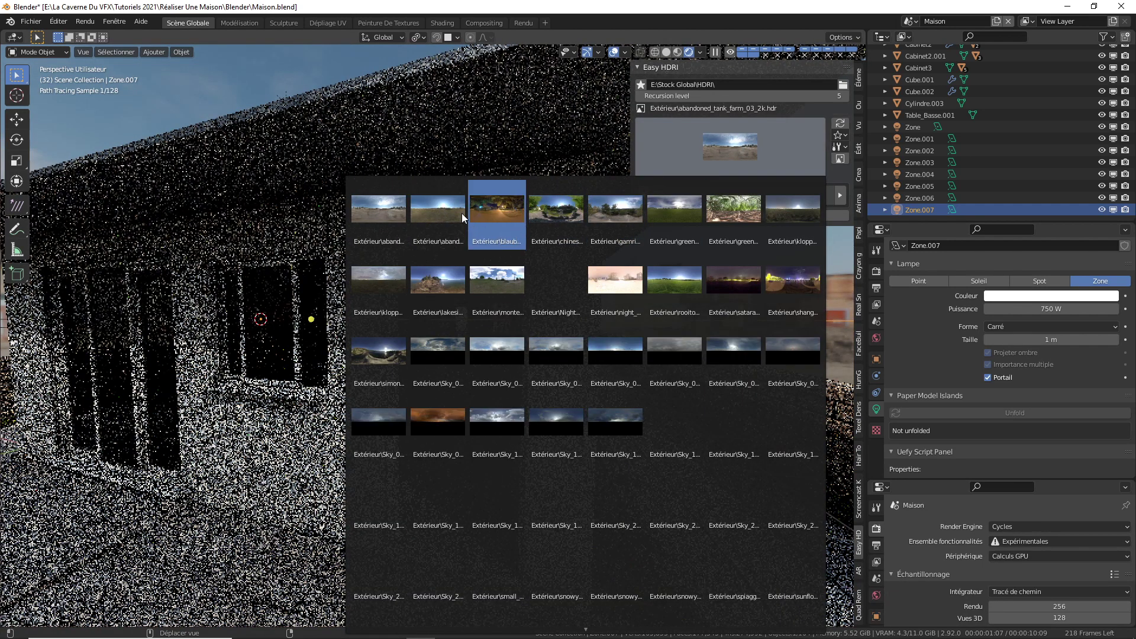
pyautogui.click(434, 204)
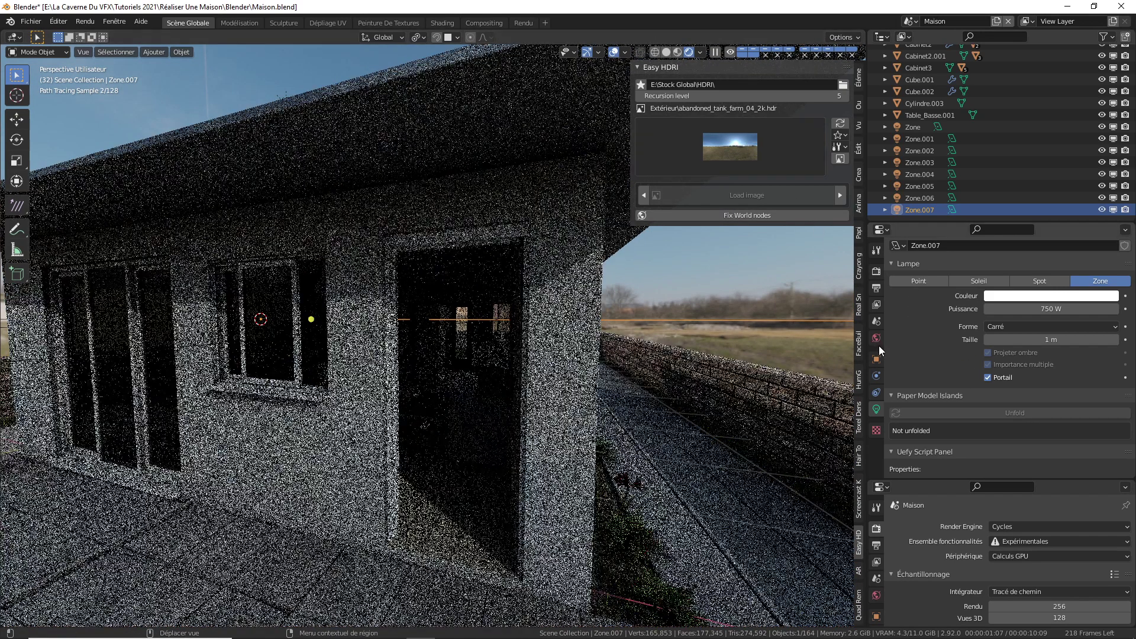
# In the world's Sun Position settings, keep Environment as the texture and sync the Soleil light to the sun in the HDRI, binding them together
pyautogui.click(876, 339)
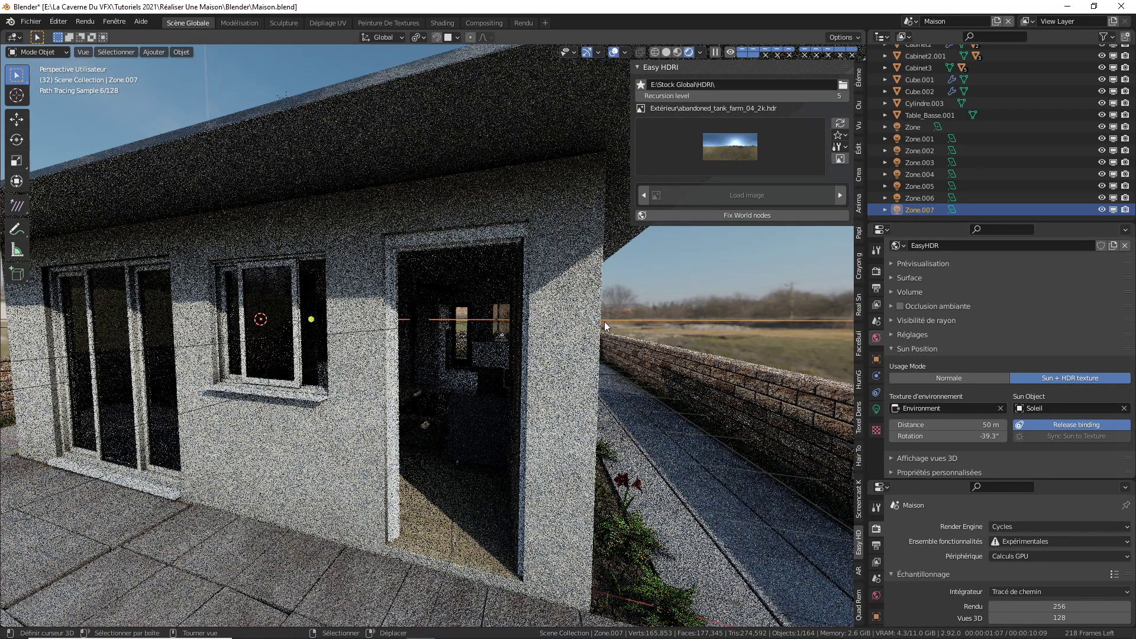
pyautogui.hotkey('shift', 'a')
pyautogui.moveTo(573, 325)
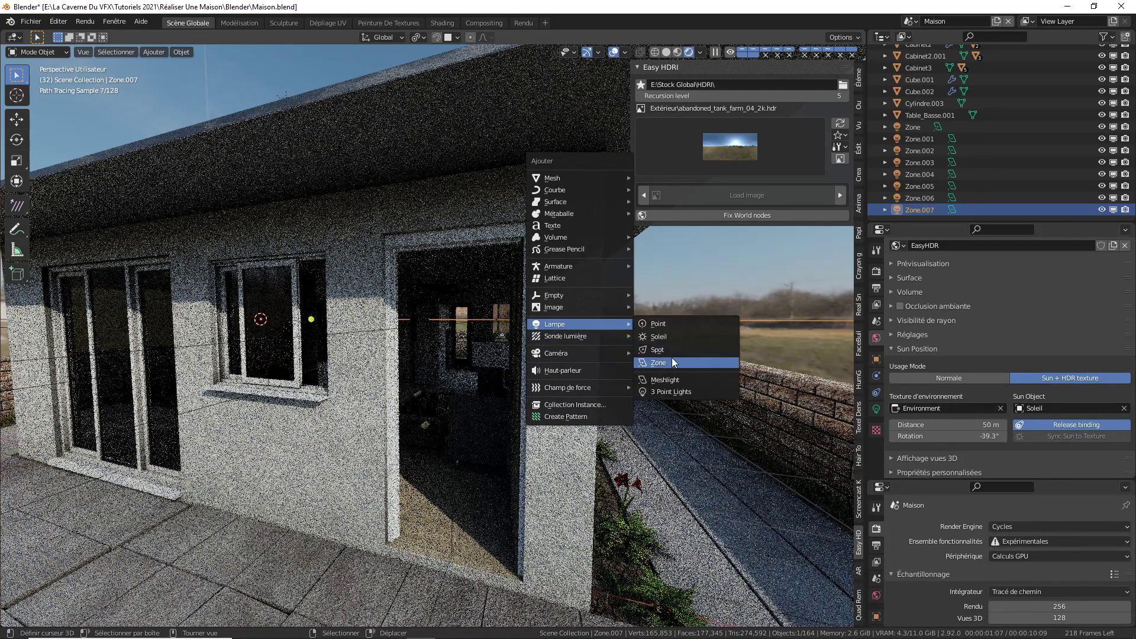
pyautogui.click(956, 408)
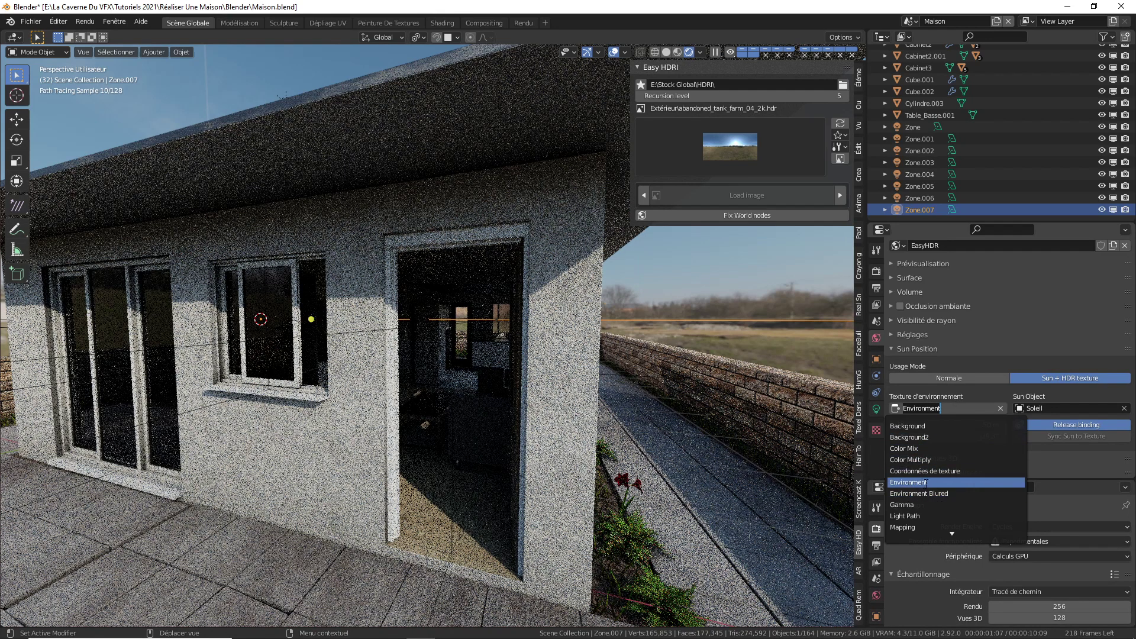
pyautogui.press('Return')
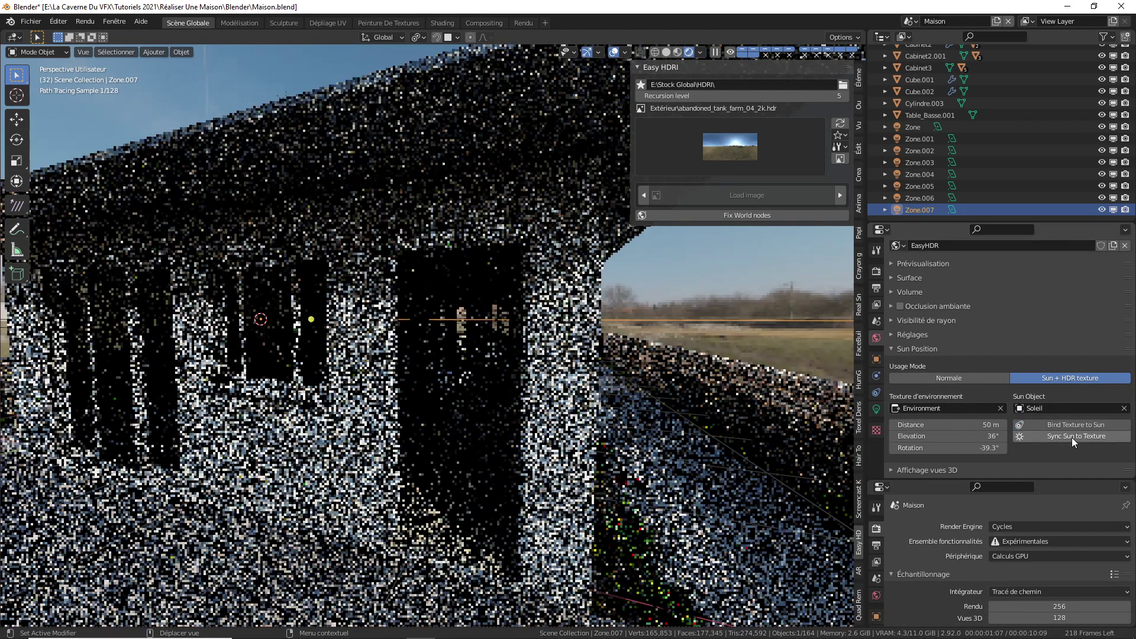
pyautogui.click(1071, 436)
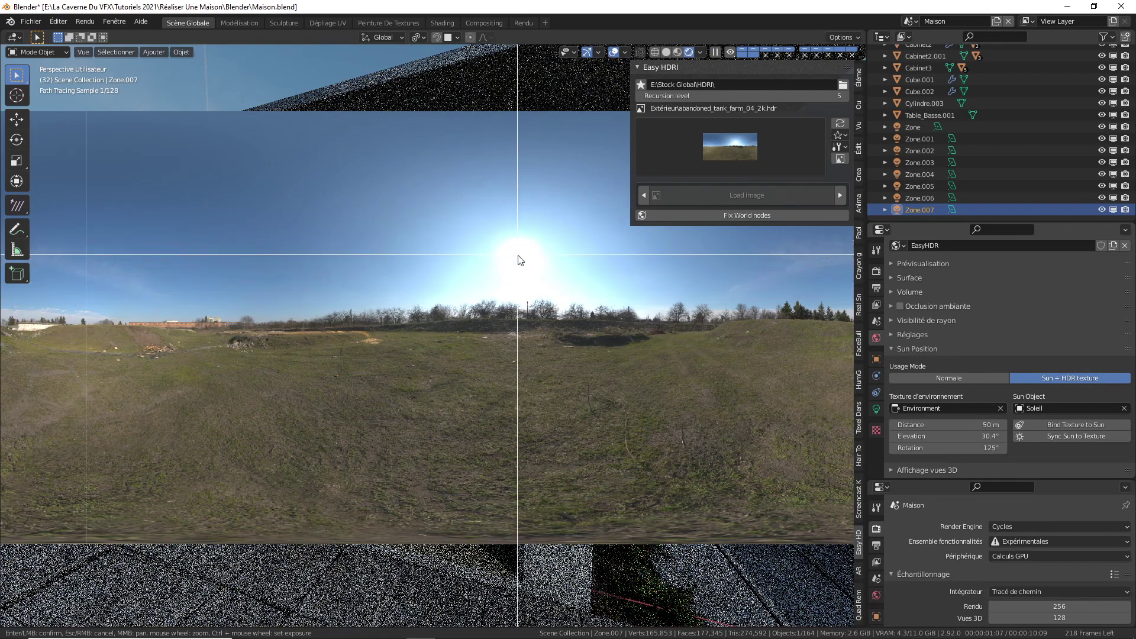
pyautogui.click(517, 256)
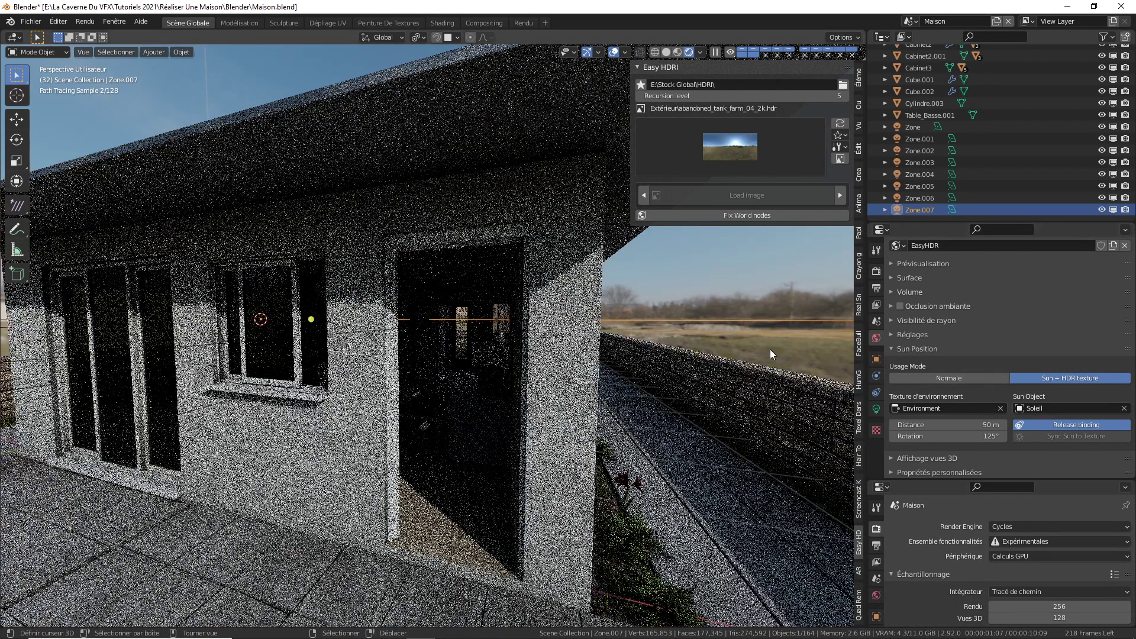
# Try Sun Position rotations of 90° and 0° for the bound sun and HDRI
pyautogui.doubleClick(946, 435)
pyautogui.write('9')
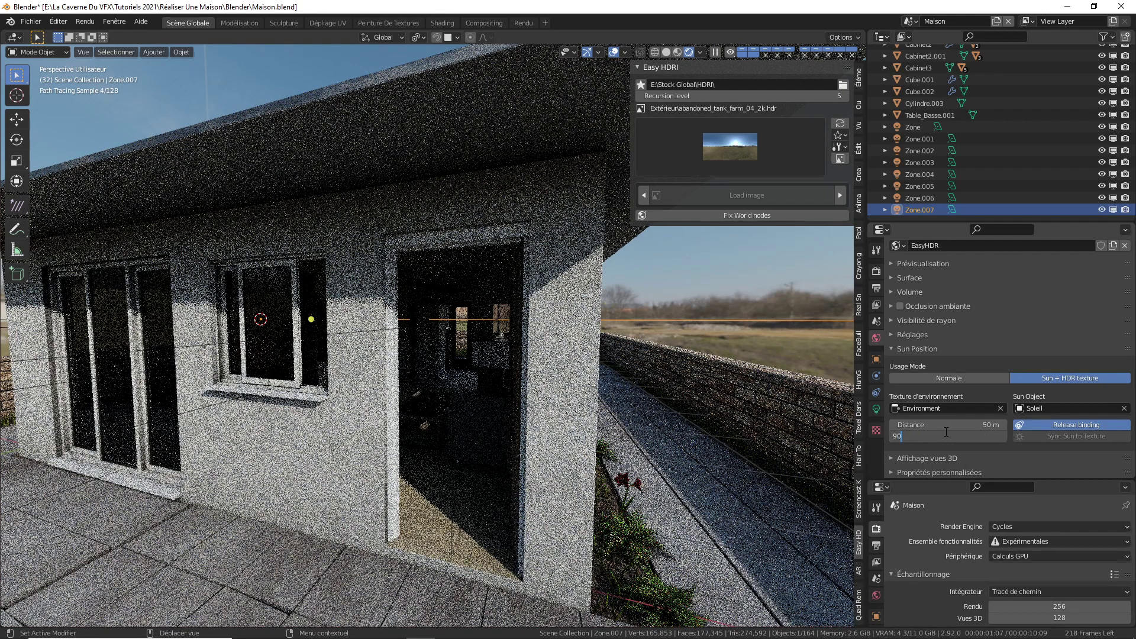
pyautogui.write('0')
pyautogui.press('Return')
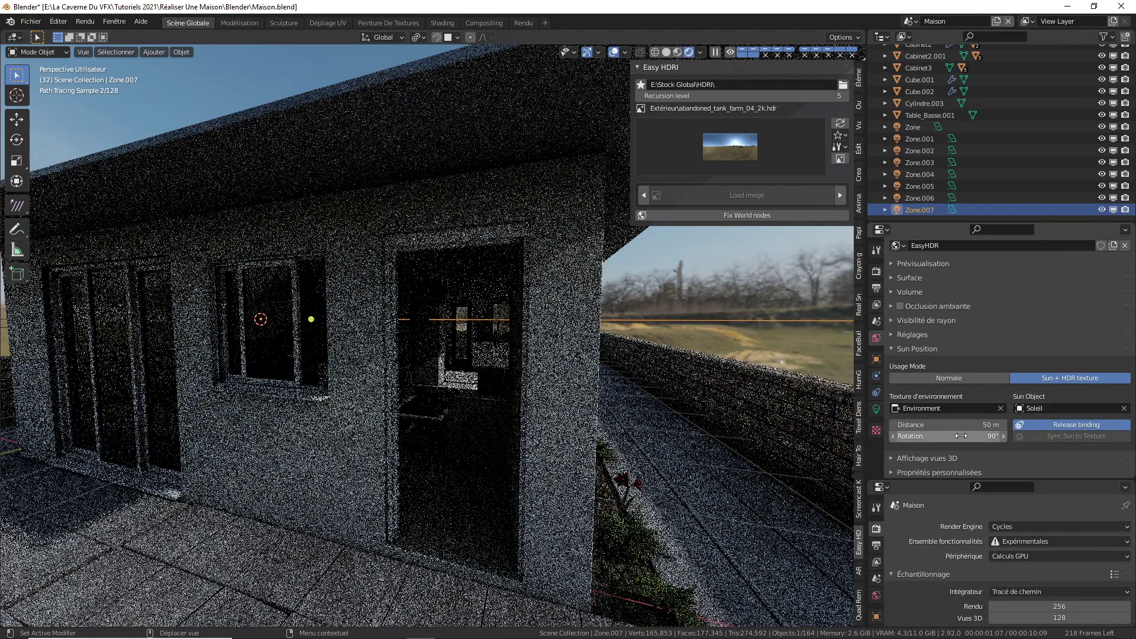
pyautogui.click(962, 436)
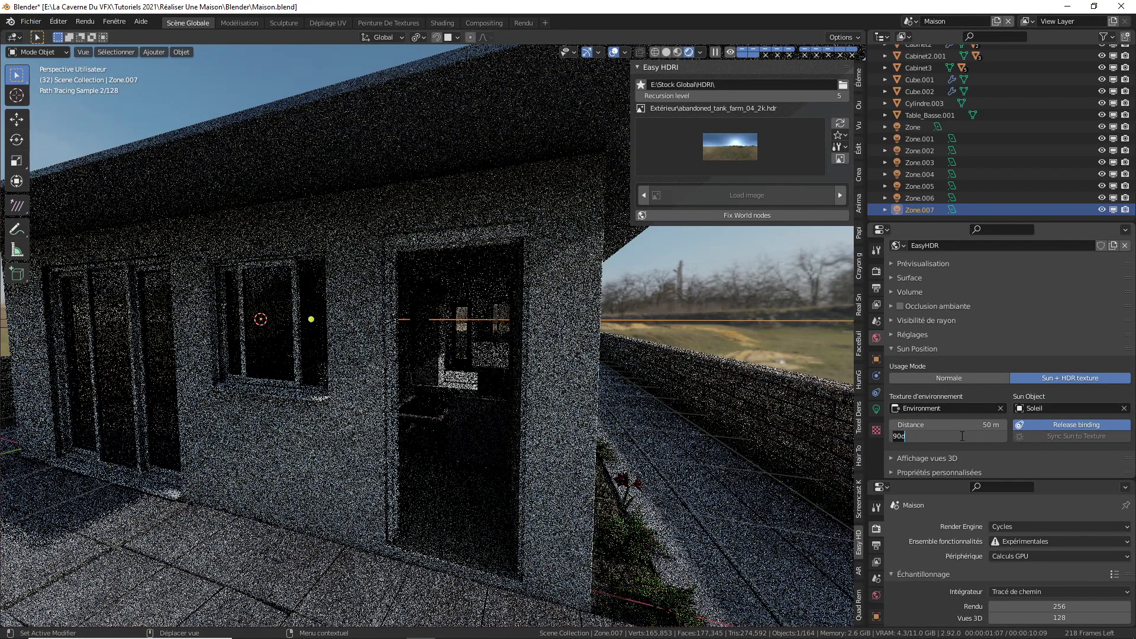
pyautogui.write('0')
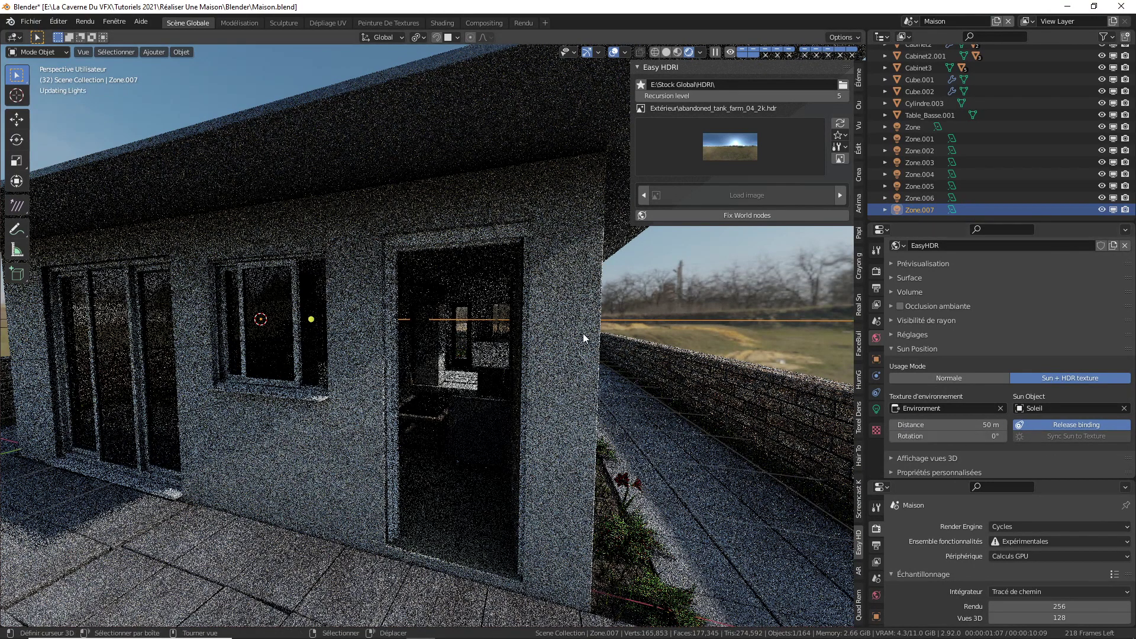
pyautogui.press('Return')
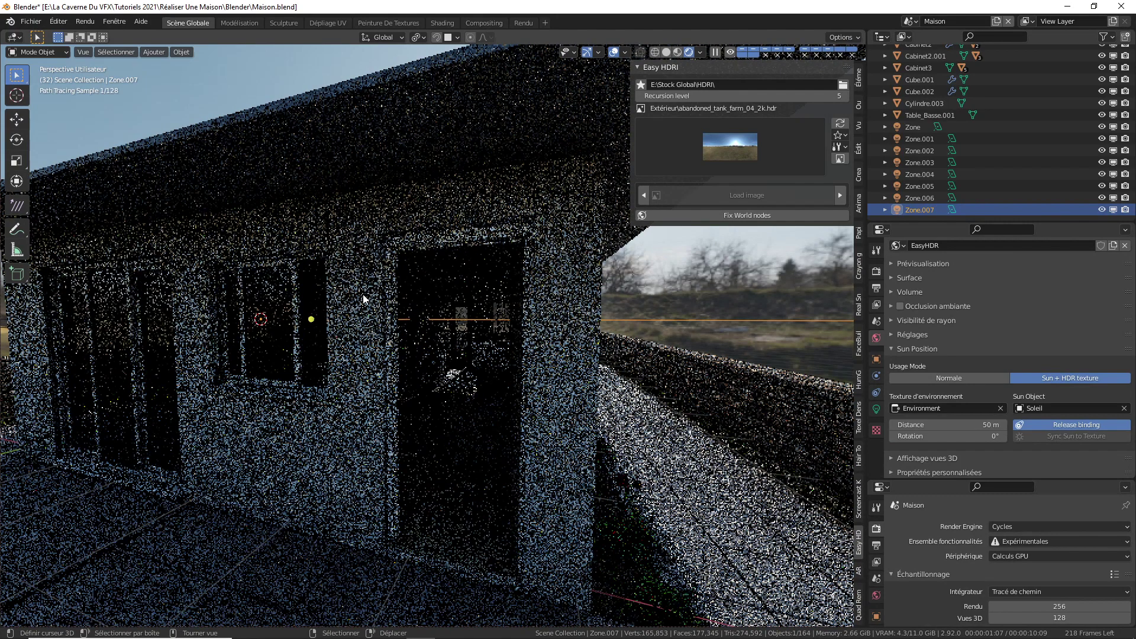
# Set the Sun Position rotation to 175° so sunlight falls through the doorway
pyautogui.click(960, 436)
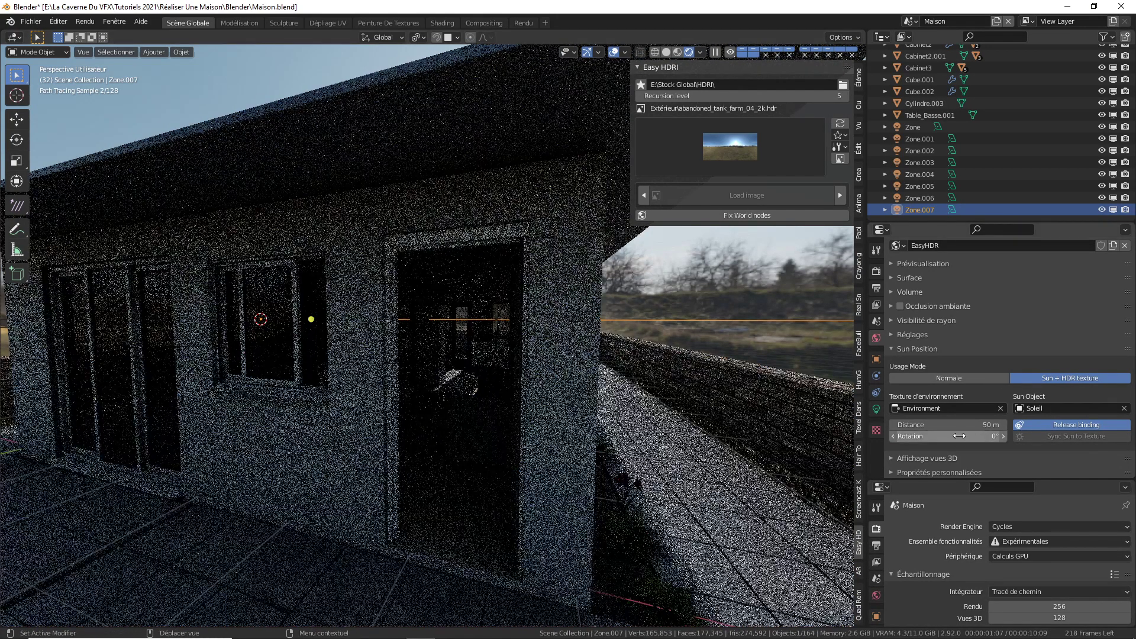
pyautogui.write('17')
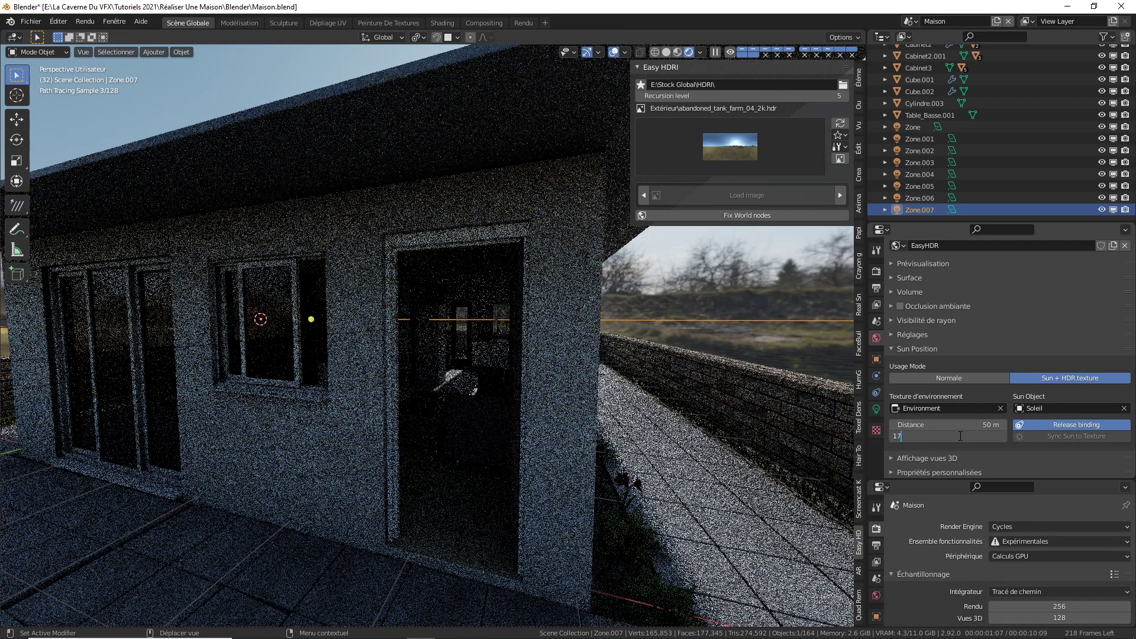
pyautogui.write('5')
pyautogui.press('Return')
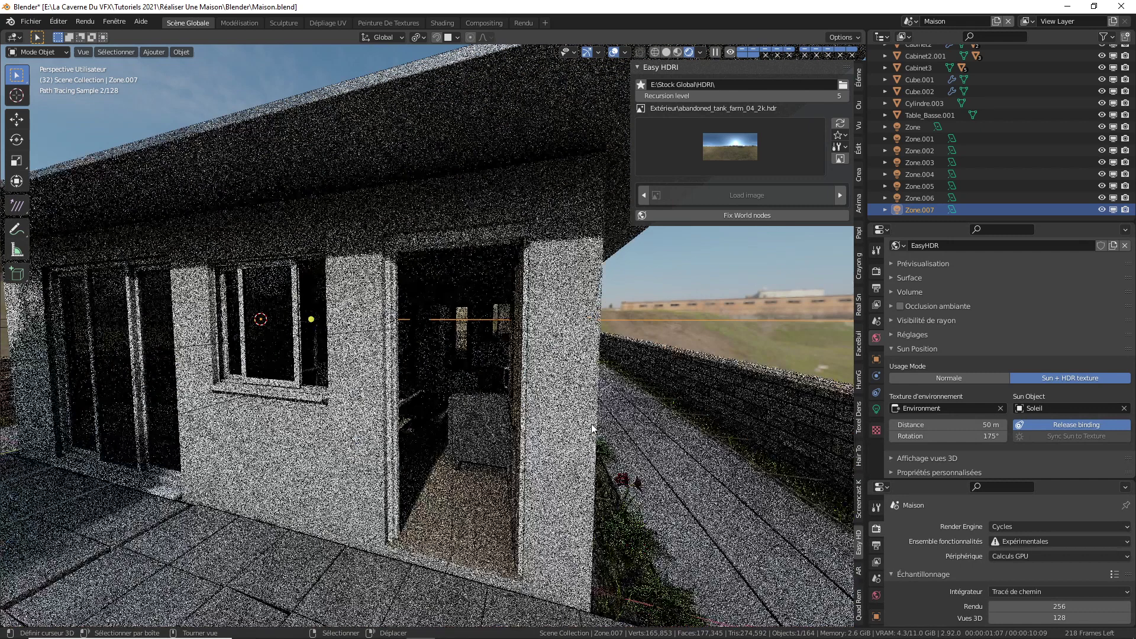
# Set the Sun Position rotation to 150° and check the sunlight on the house from outside and inside
pyautogui.scroll(-10, 587, 437)
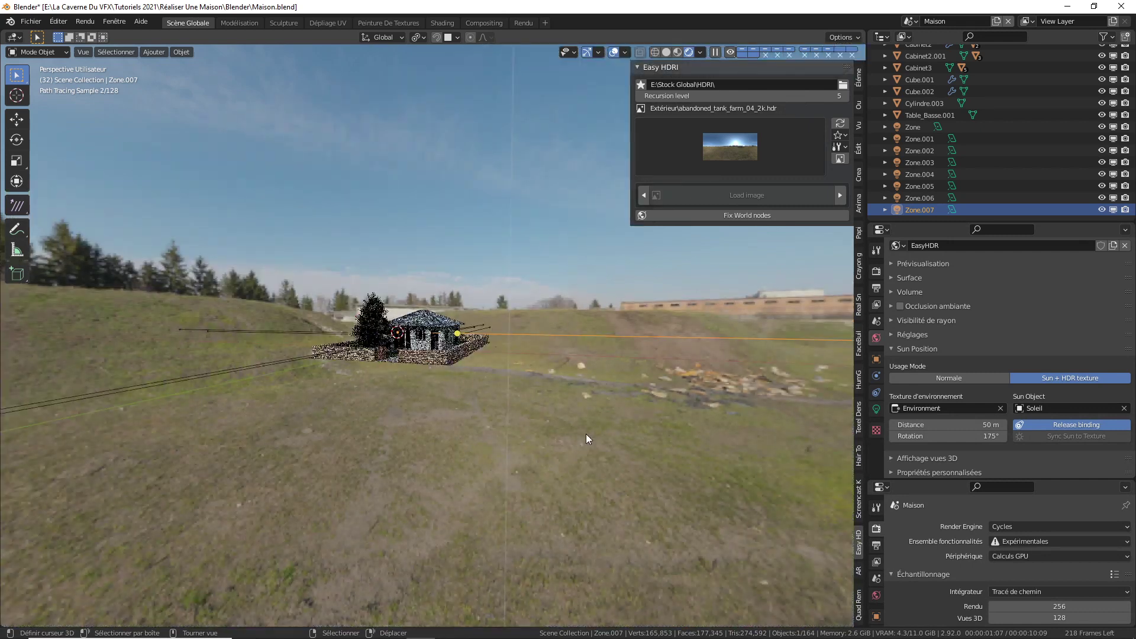
pyautogui.click(971, 434)
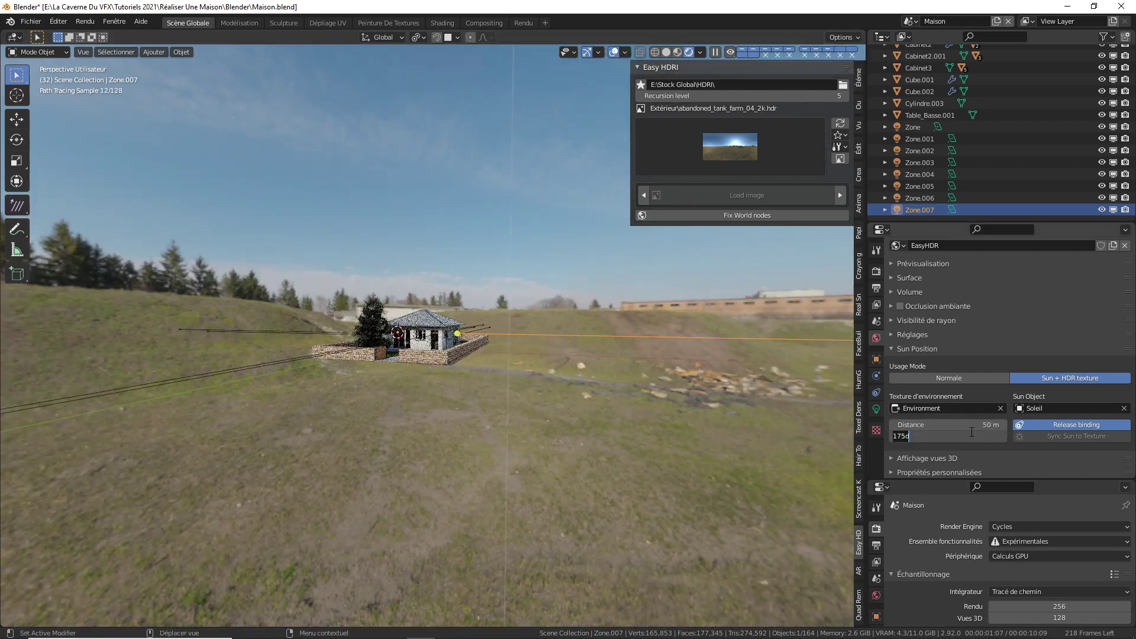
pyautogui.write('150')
pyautogui.press('Return')
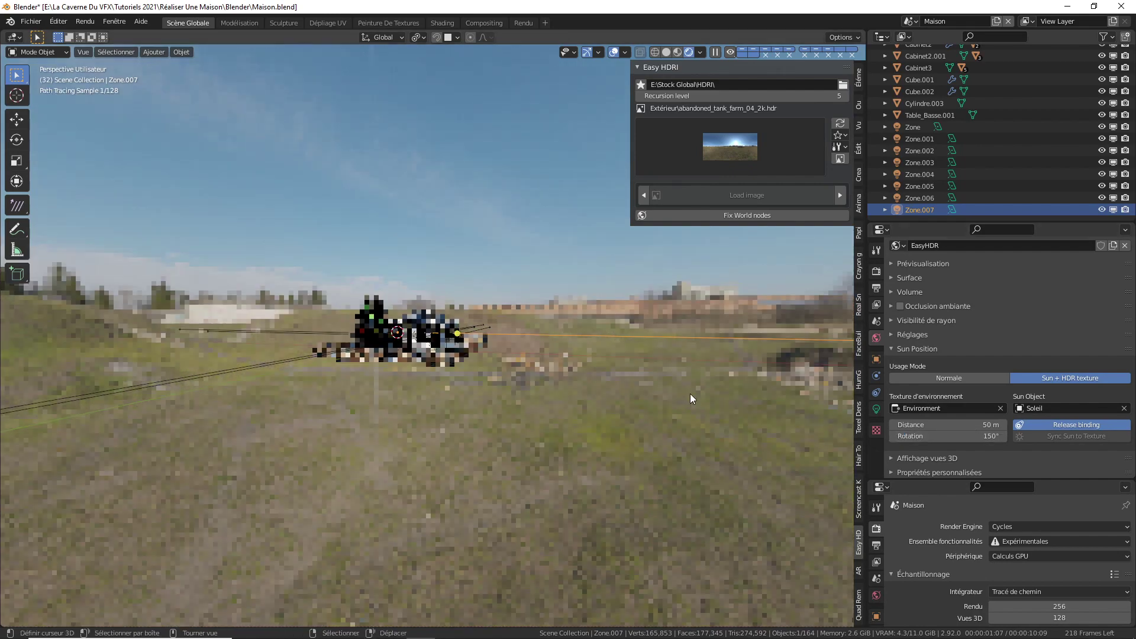
pyautogui.moveTo(464, 301); pyautogui.dragTo(459, 353, button='middle')
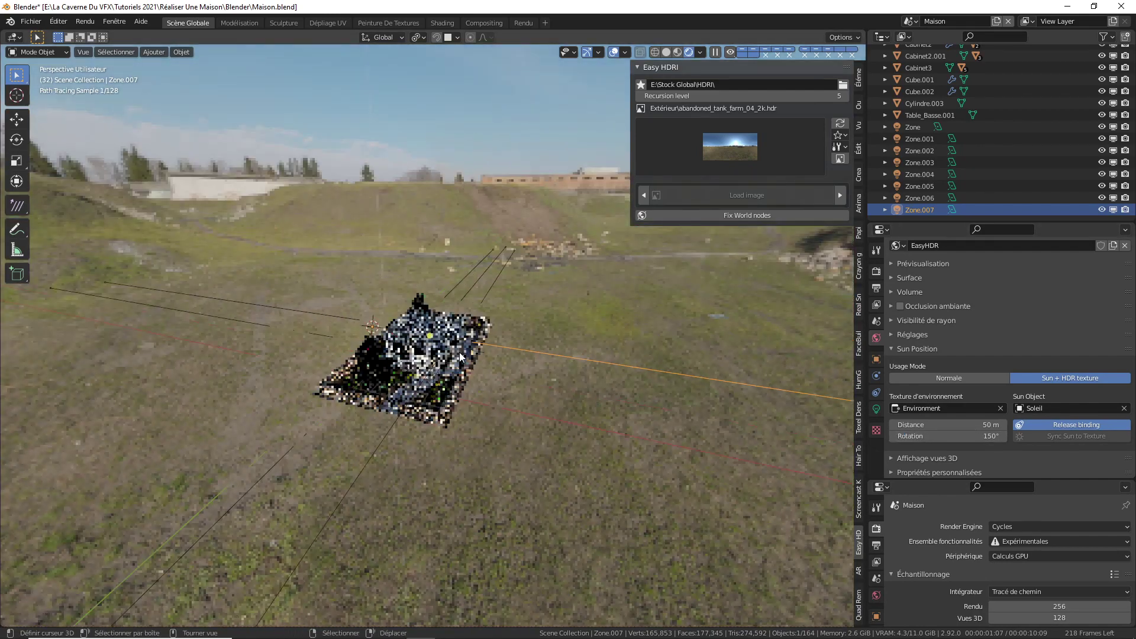
pyautogui.scroll(3, 459, 354)
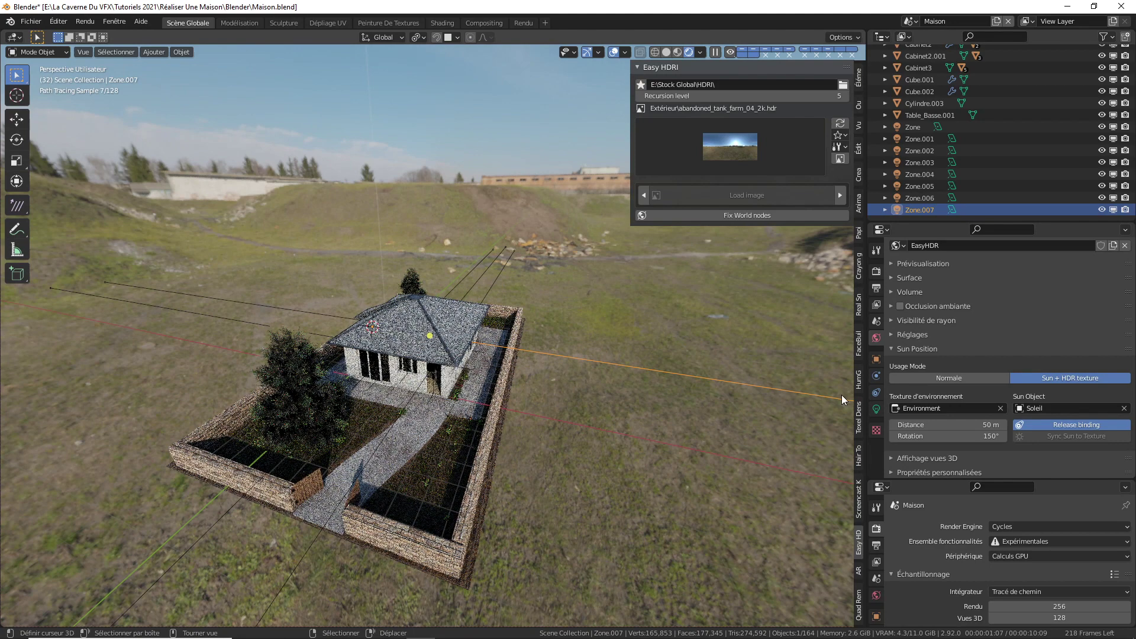
pyautogui.moveTo(471, 391); pyautogui.dragTo(501, 339, button='middle')
pyautogui.scroll(5, 499, 349)
pyautogui.scroll(-5, 498, 357)
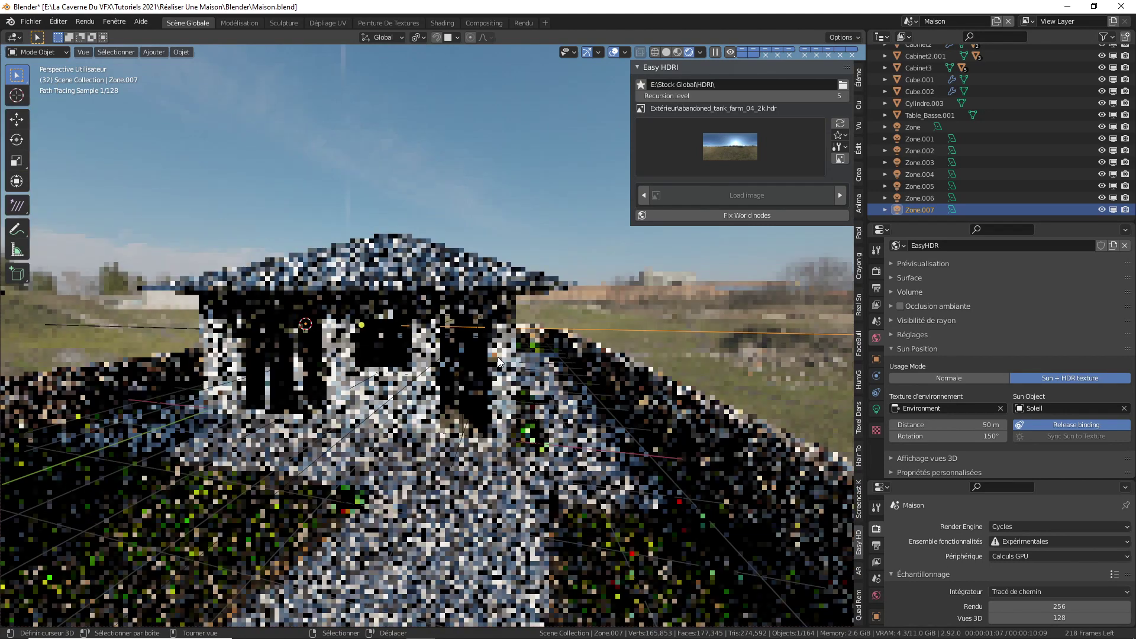
pyautogui.scroll(3, 470, 384)
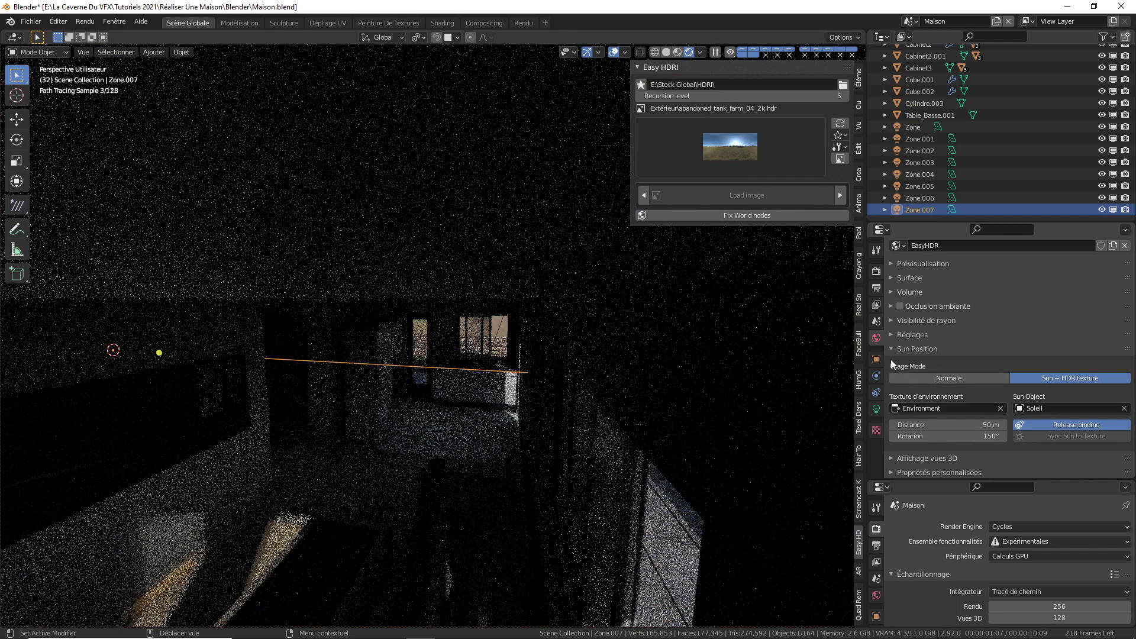
# Select the Soleil light in the Lights collection and set its strength to 5
pyautogui.click(876, 408)
pyautogui.scroll(-5, 957, 168)
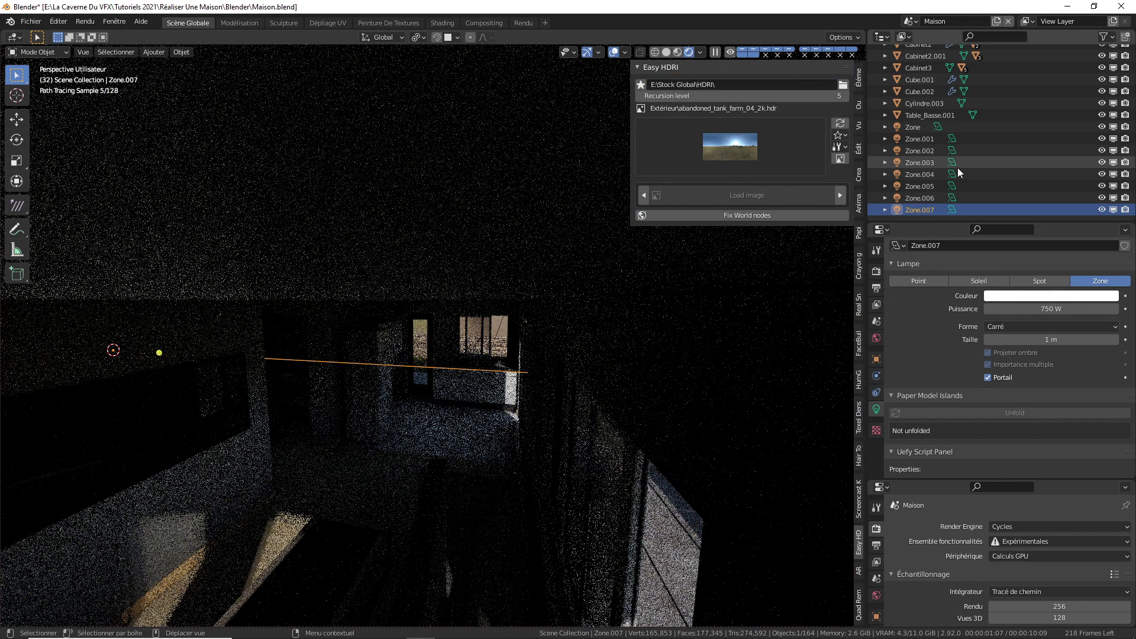
pyautogui.scroll(-5, 936, 125)
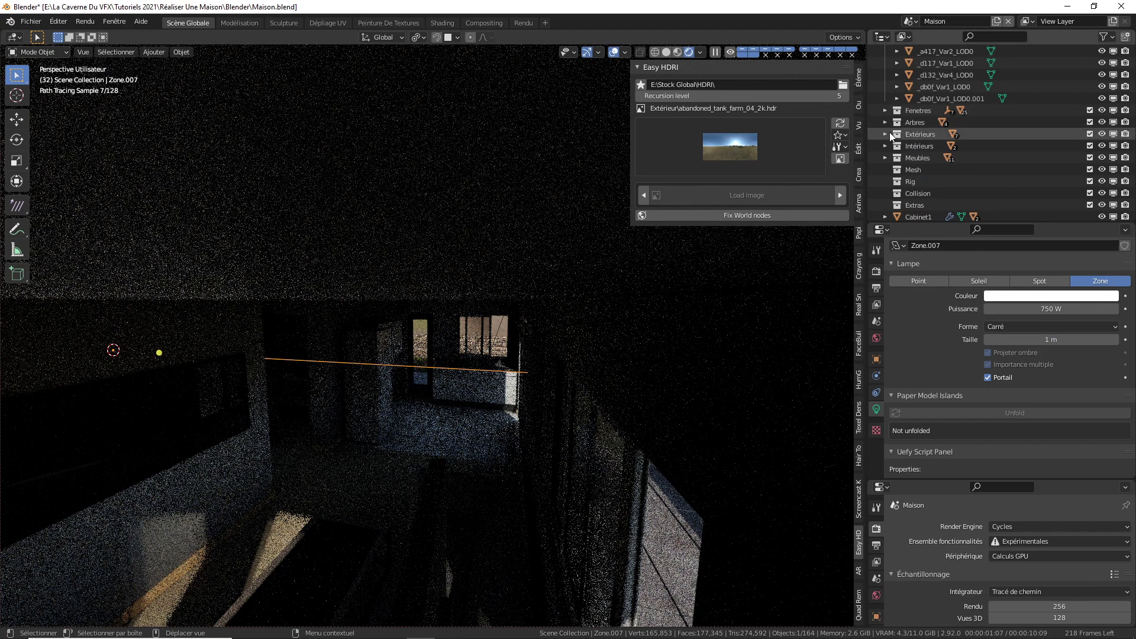
pyautogui.scroll(10, 914, 132)
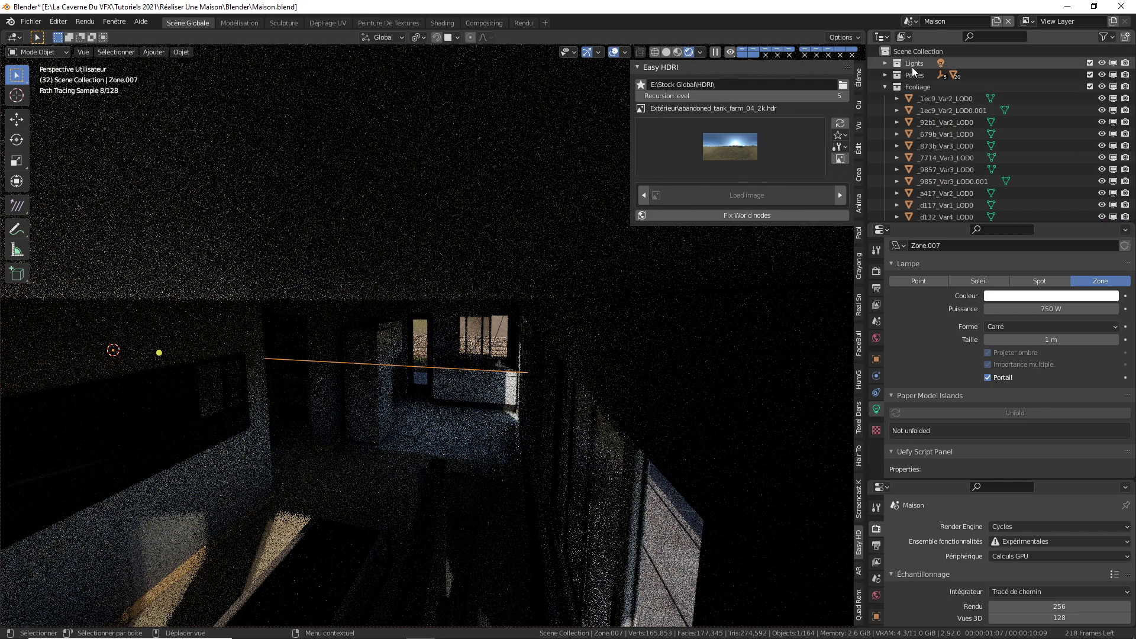
pyautogui.click(883, 63)
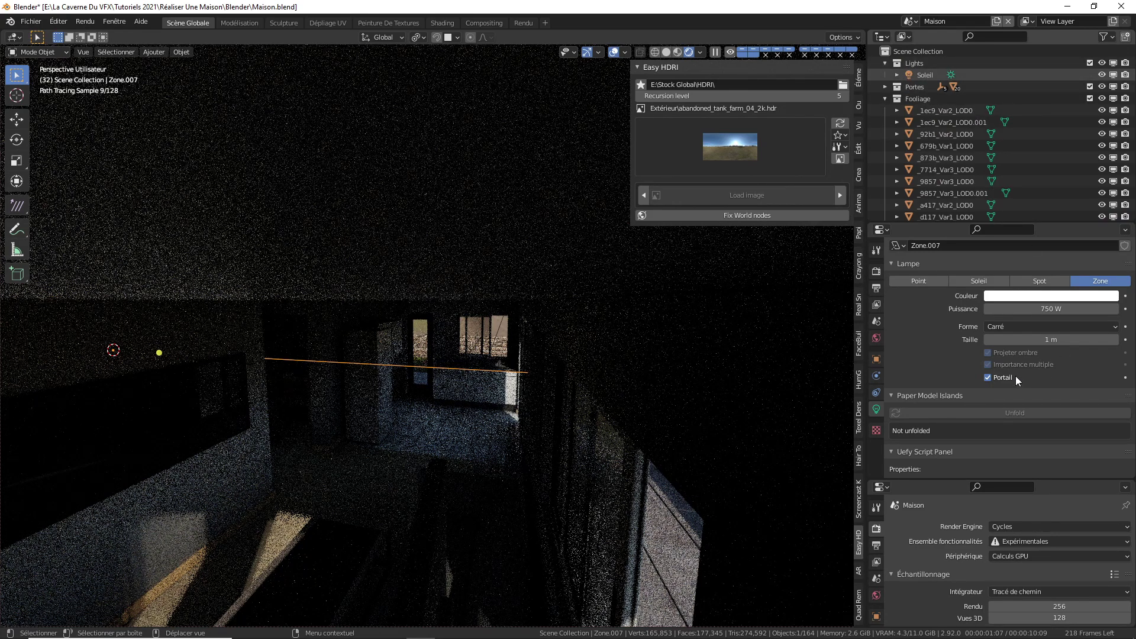
pyautogui.click(924, 74)
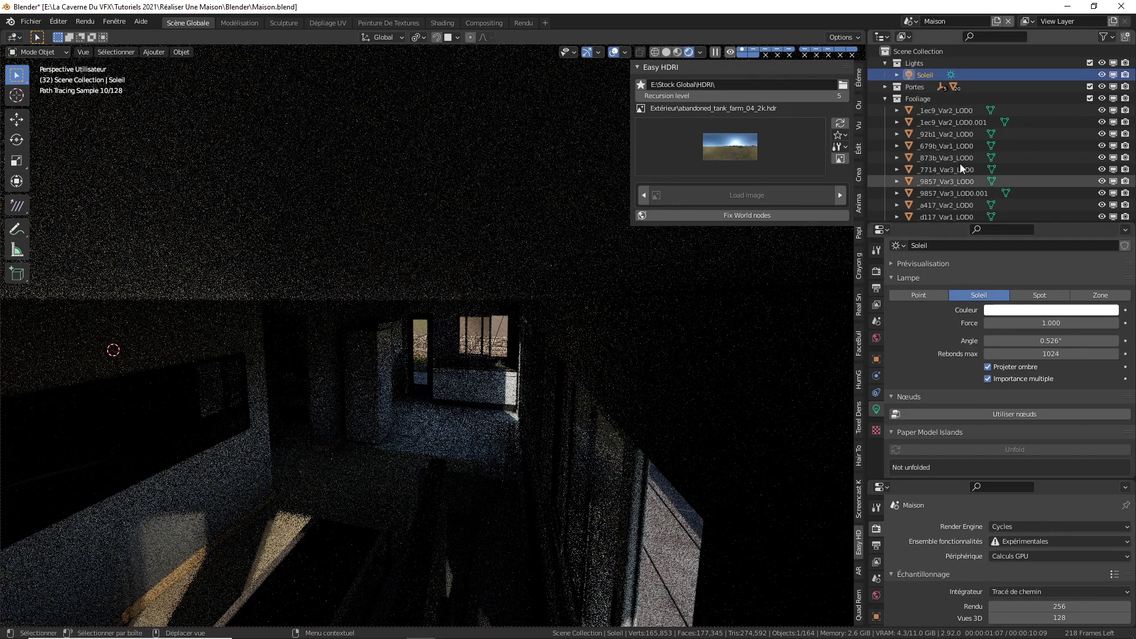
pyautogui.click(1052, 323)
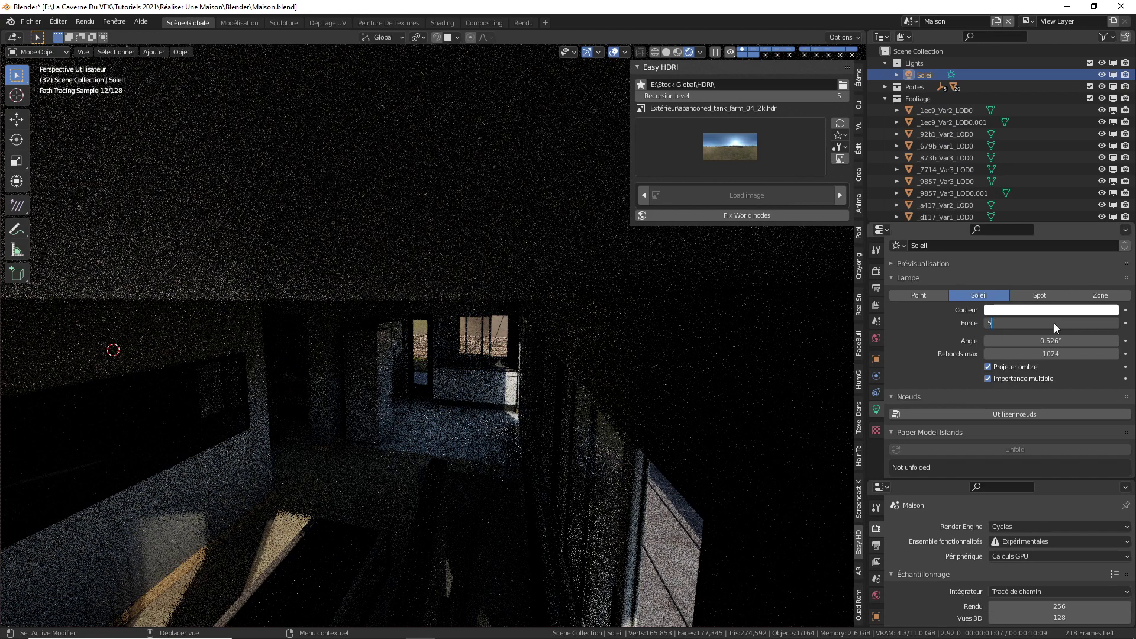
pyautogui.write('5')
pyautogui.press('Return')
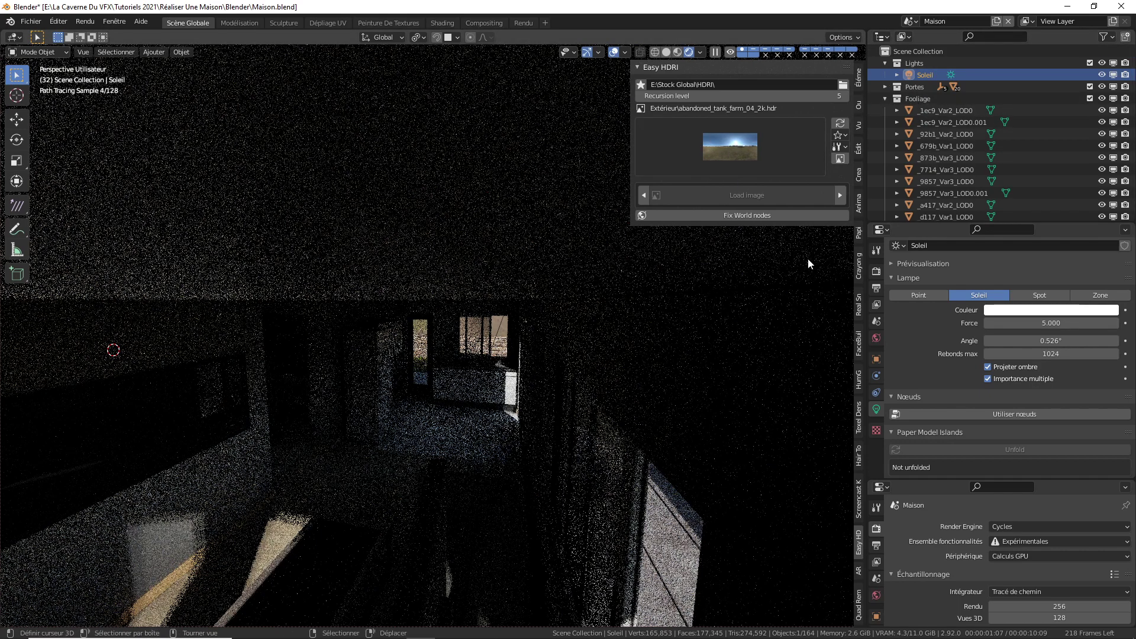
# Set the strength of the second Background shader in the world surface settings to 5
pyautogui.click(876, 338)
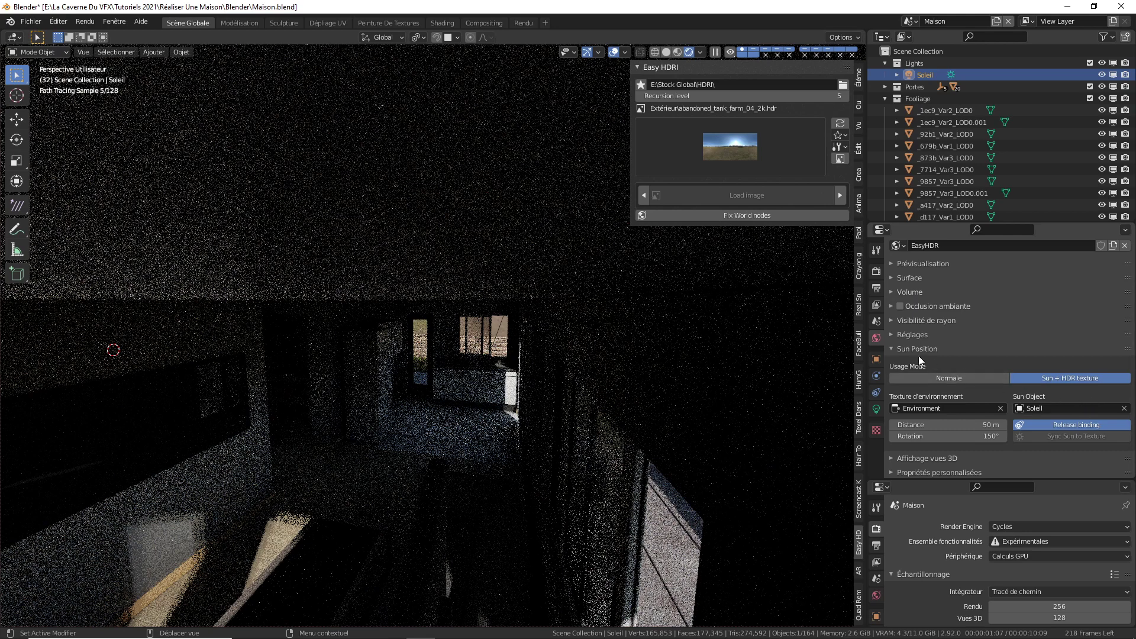
pyautogui.click(899, 278)
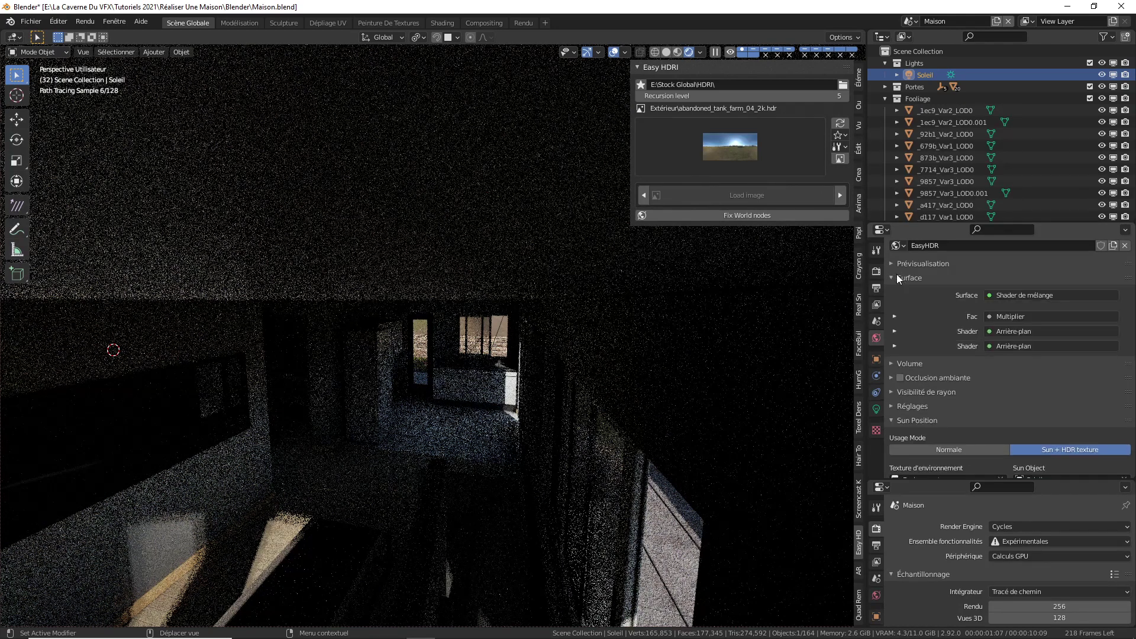
pyautogui.click(894, 346)
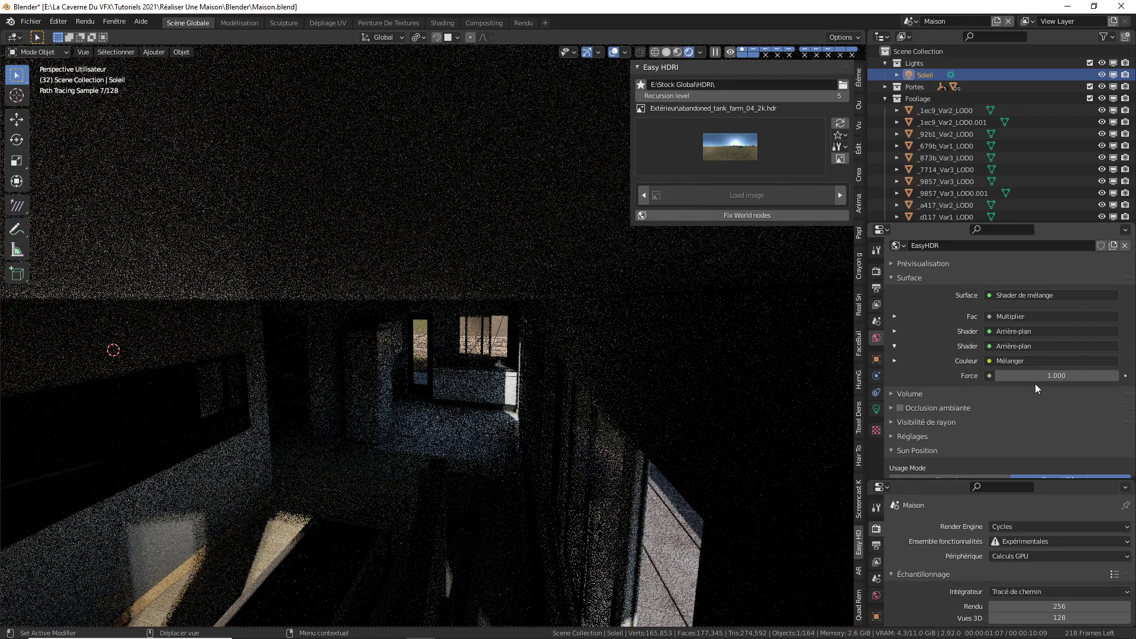
pyautogui.click(1067, 376)
pyautogui.write('5')
pyautogui.press('Return')
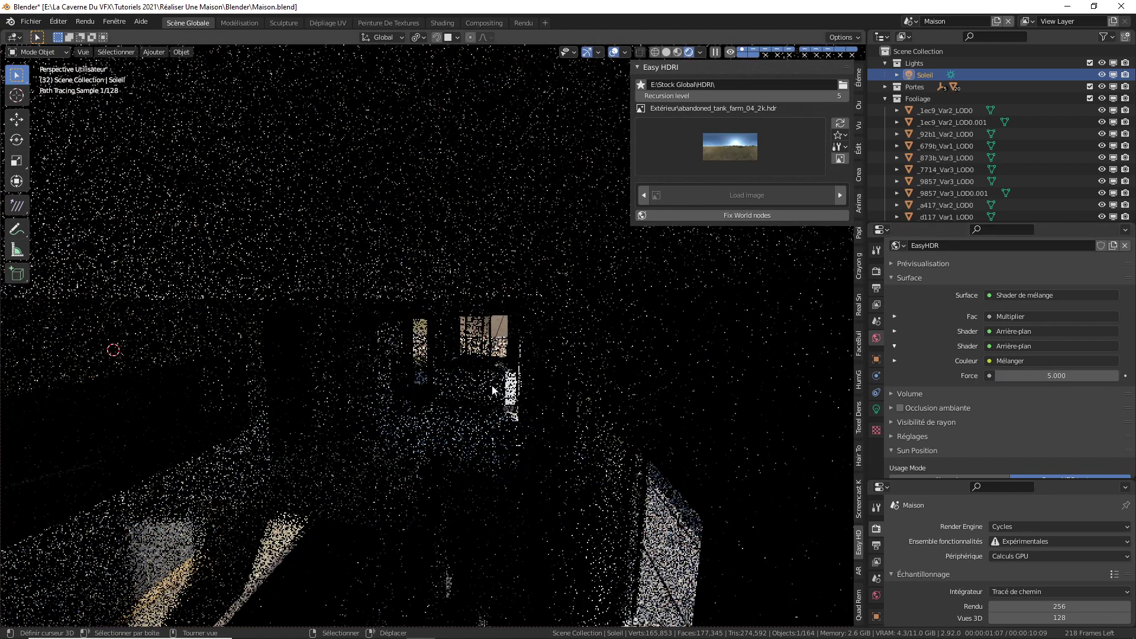
pyautogui.scroll(1, 540, 377)
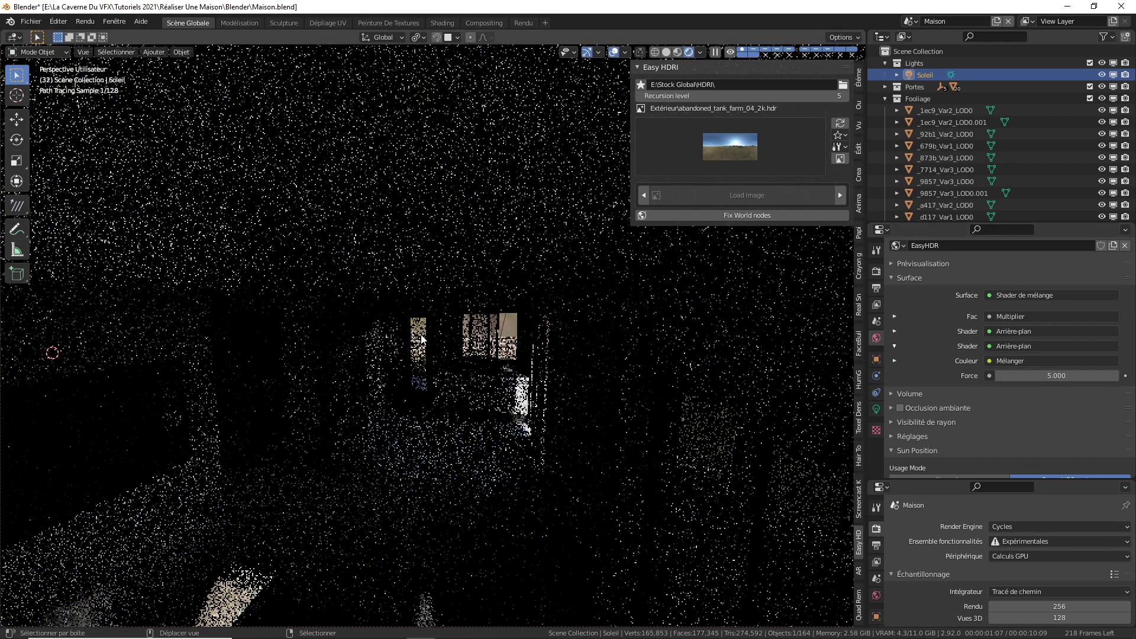
pyautogui.keyDown('shift'); pyautogui.moveTo(505, 304); pyautogui.dragTo(505, 303, button='middle'); pyautogui.keyUp('shift')
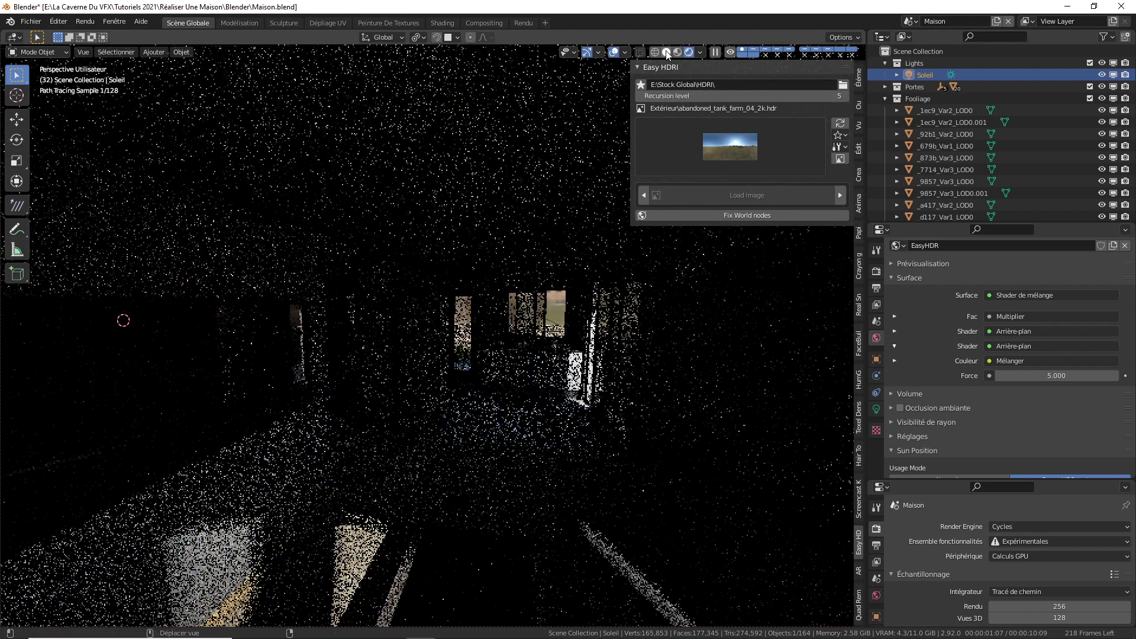
# Show the interior in solid shading and add a point light at the 3D cursor
pyautogui.click(666, 52)
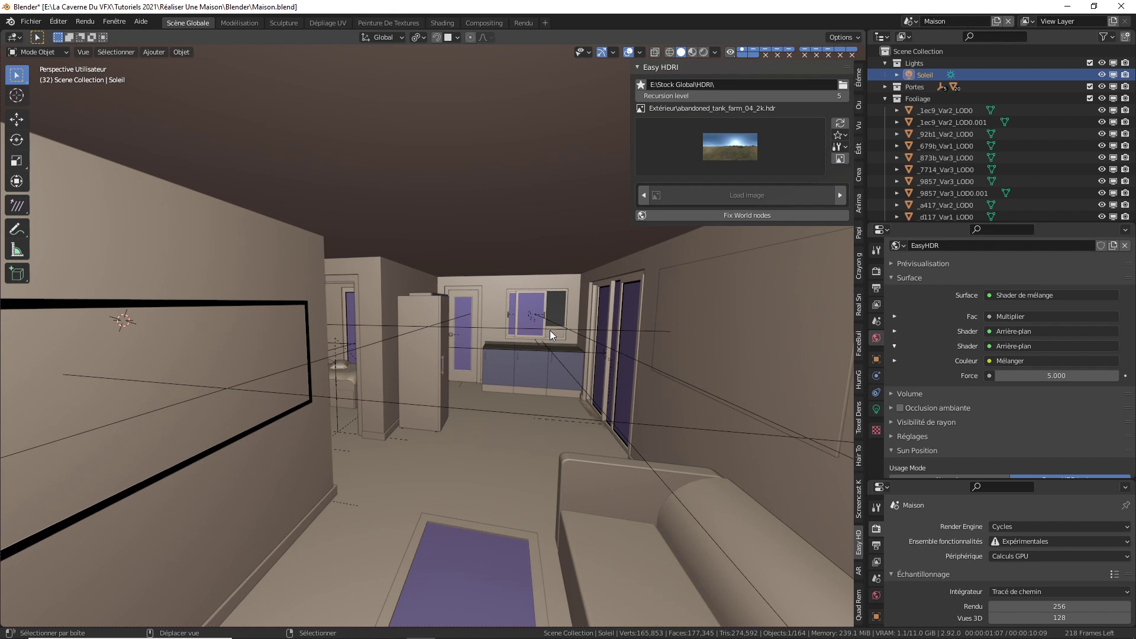
pyautogui.hotkey('shift', 'a')
pyautogui.hotkey('shift', 'a')
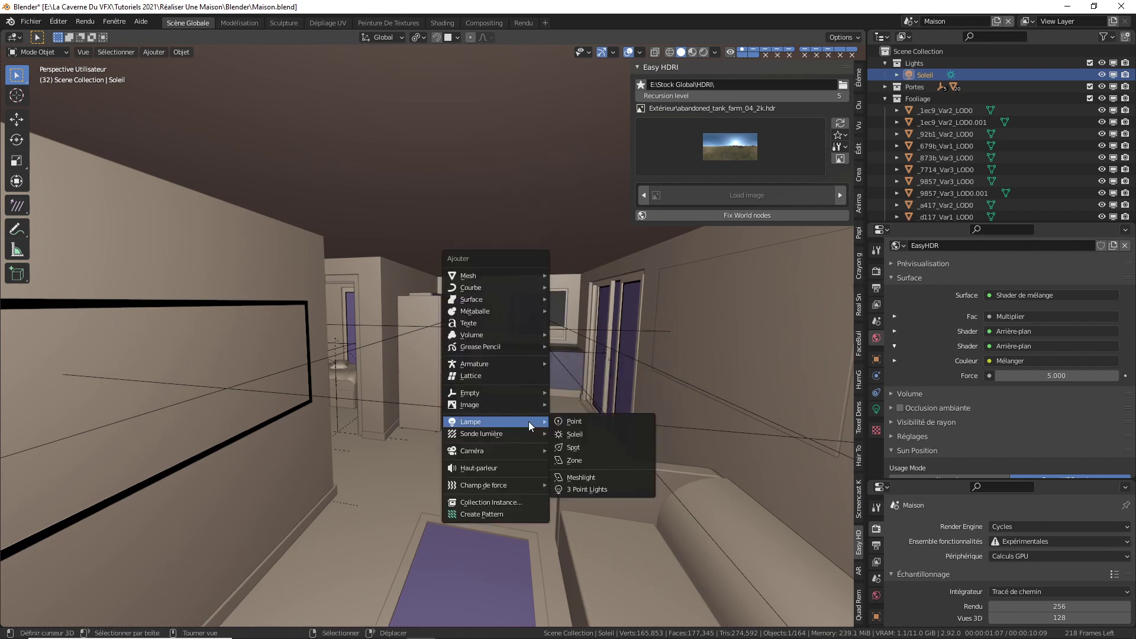
pyautogui.moveTo(512, 421)
pyautogui.click(595, 421)
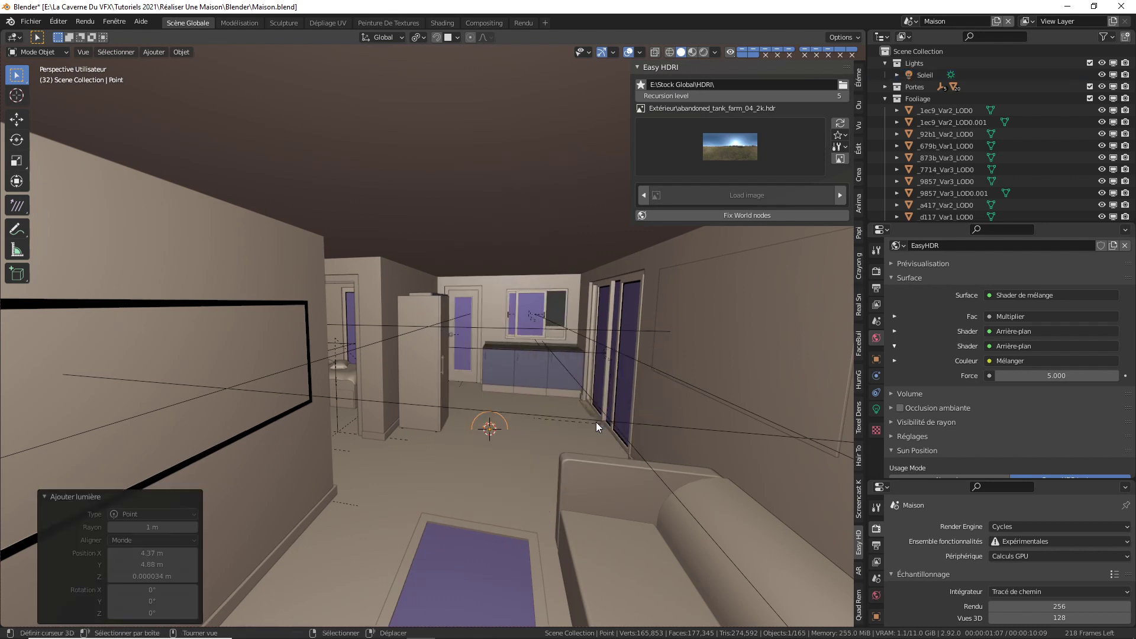
# Set the point light's power to 100 W and its radius to 2 m
pyautogui.click(876, 408)
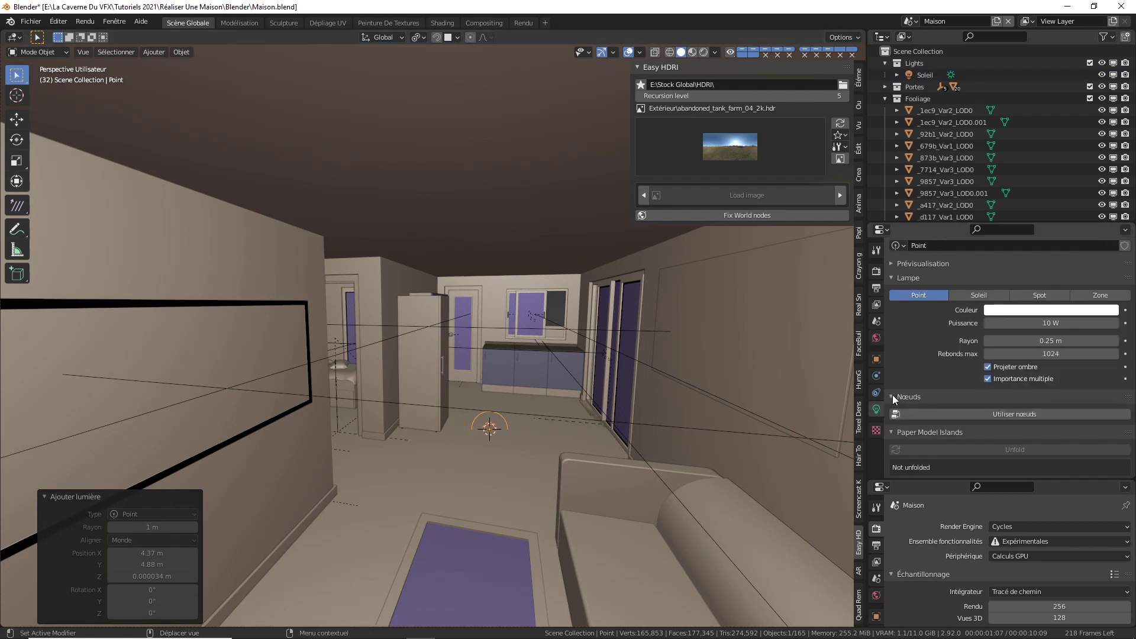
pyautogui.click(1033, 323)
pyautogui.write('100')
pyautogui.press('Return')
pyautogui.click(1046, 341)
pyautogui.write('2')
pyautogui.press('Return')
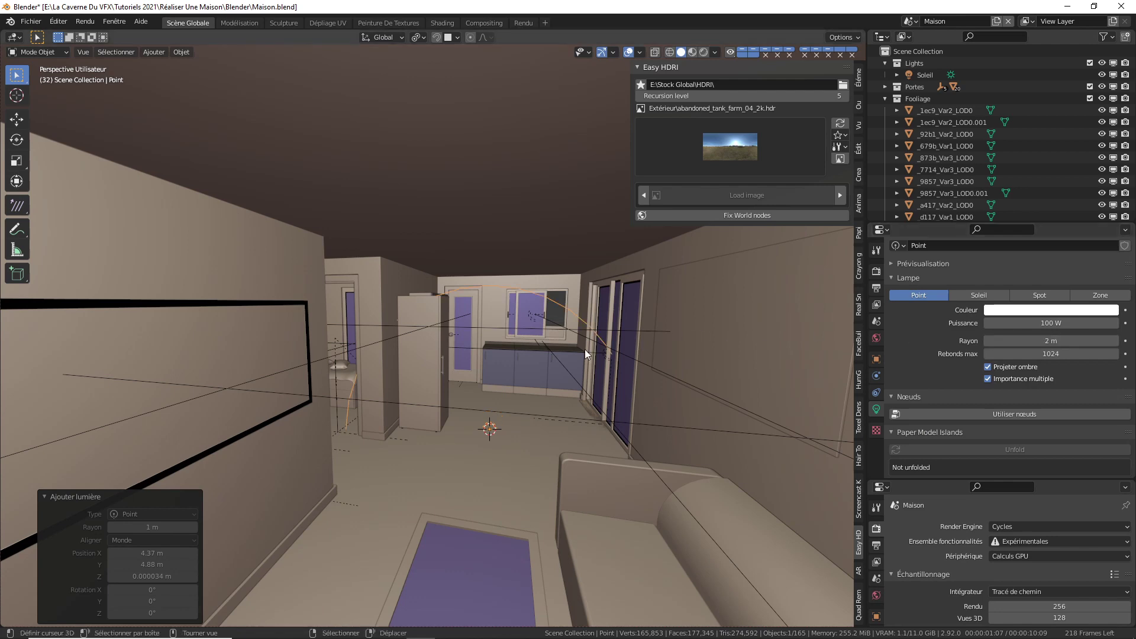
# Raise the point light about 0.93 m and move it about 1.04 m along Y toward the kitchen
pyautogui.press('g')
pyautogui.press('z')
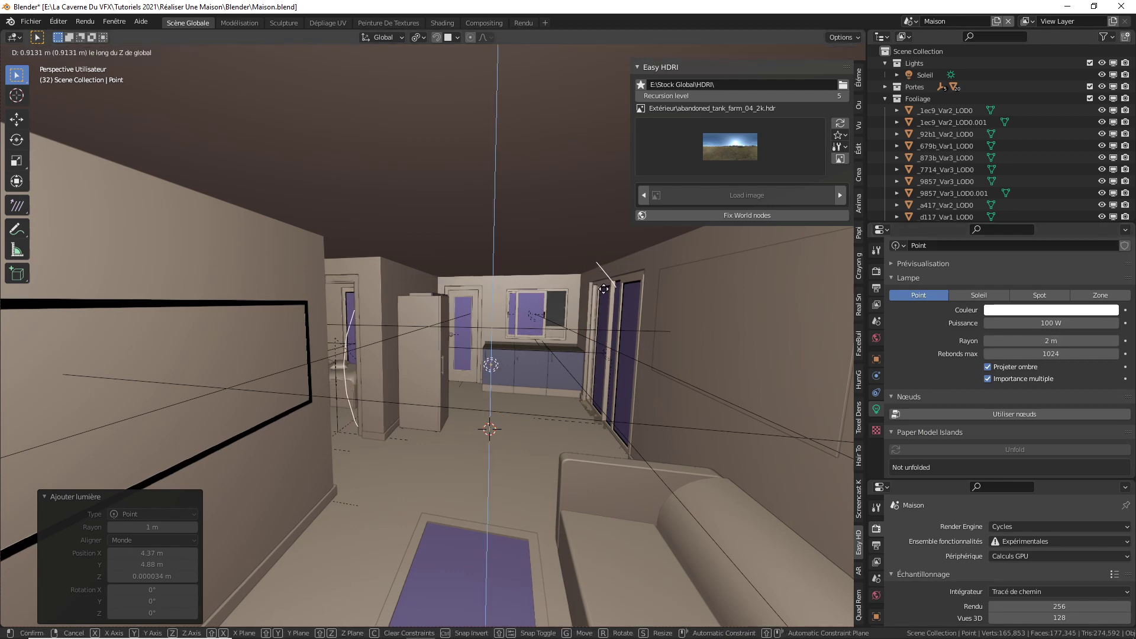
pyautogui.click(592, 297)
pyautogui.moveTo(592, 297); pyautogui.dragTo(566, 306, button='middle')
pyautogui.press('g')
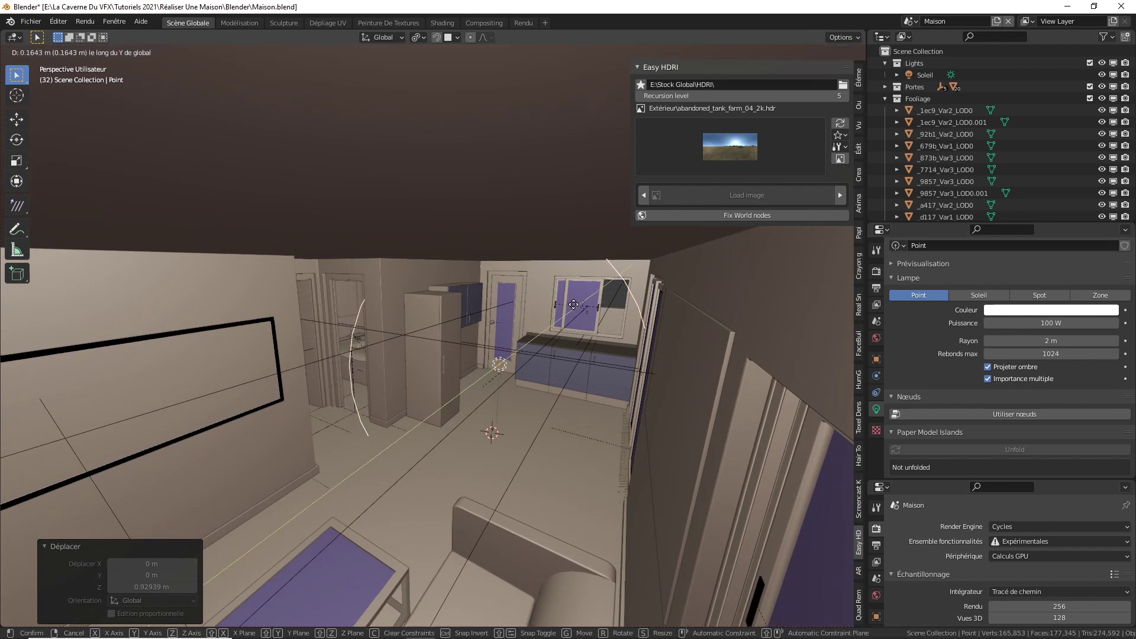
pyautogui.press('y')
pyautogui.click(612, 289)
pyautogui.press('g')
pyautogui.press('y')
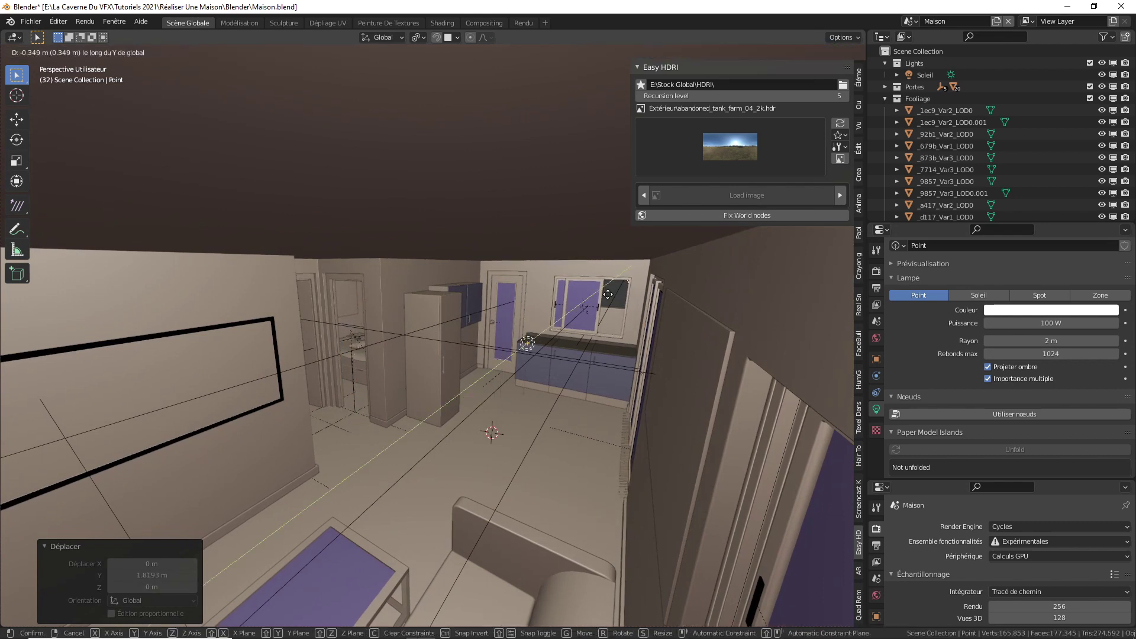
pyautogui.click(607, 307)
# Move the point light about 1.45 m along X toward the glass doors
pyautogui.press('g')
pyautogui.press('x')
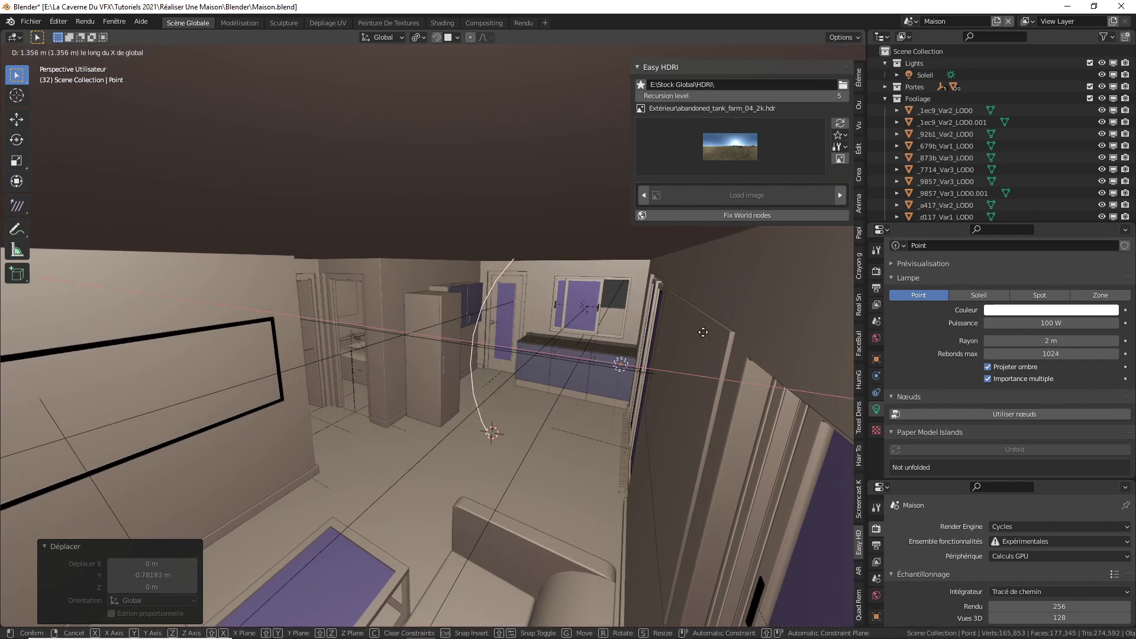
pyautogui.click(611, 349)
# Duplicate the point light about 3.85 m along negative Y, toward the sofa end of the room
pyautogui.moveTo(610, 349); pyautogui.dragTo(648, 342, button='middle')
pyautogui.scroll(-1, 605, 337)
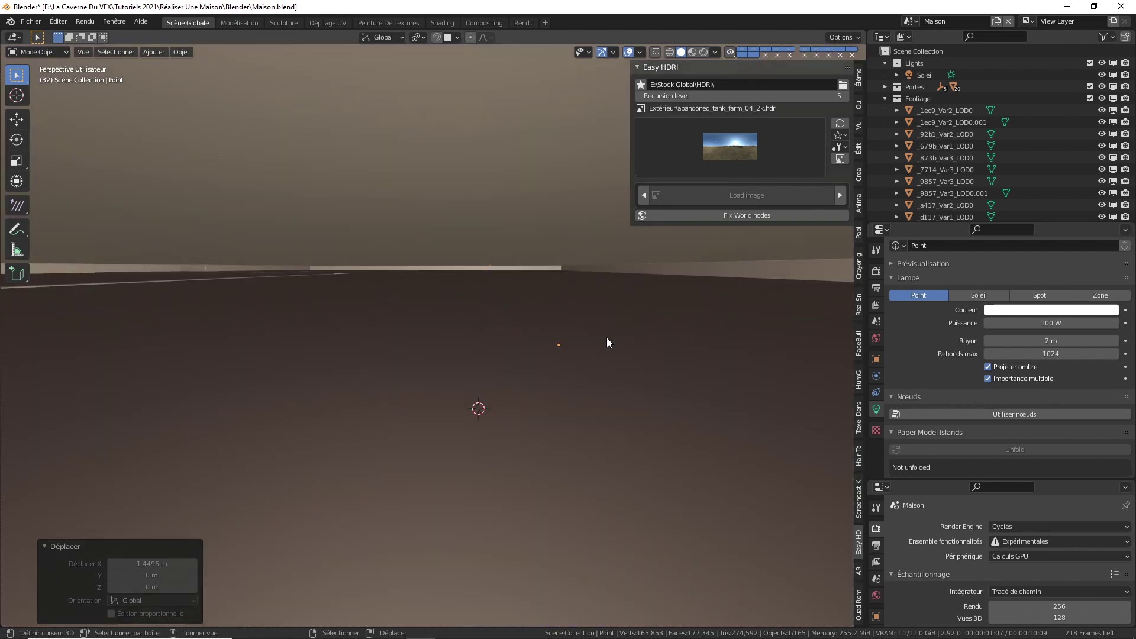
pyautogui.scroll(2, 602, 339)
pyautogui.scroll(-1, 600, 338)
pyautogui.scroll(1, 585, 322)
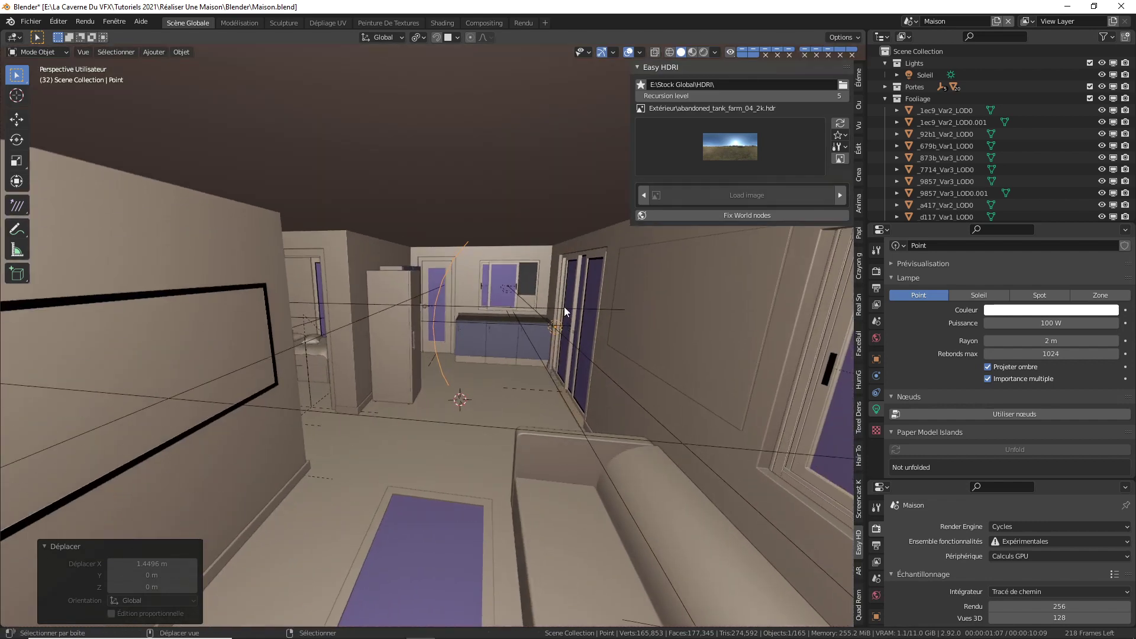
pyautogui.hotkey('shift', 'd')
pyautogui.press('y')
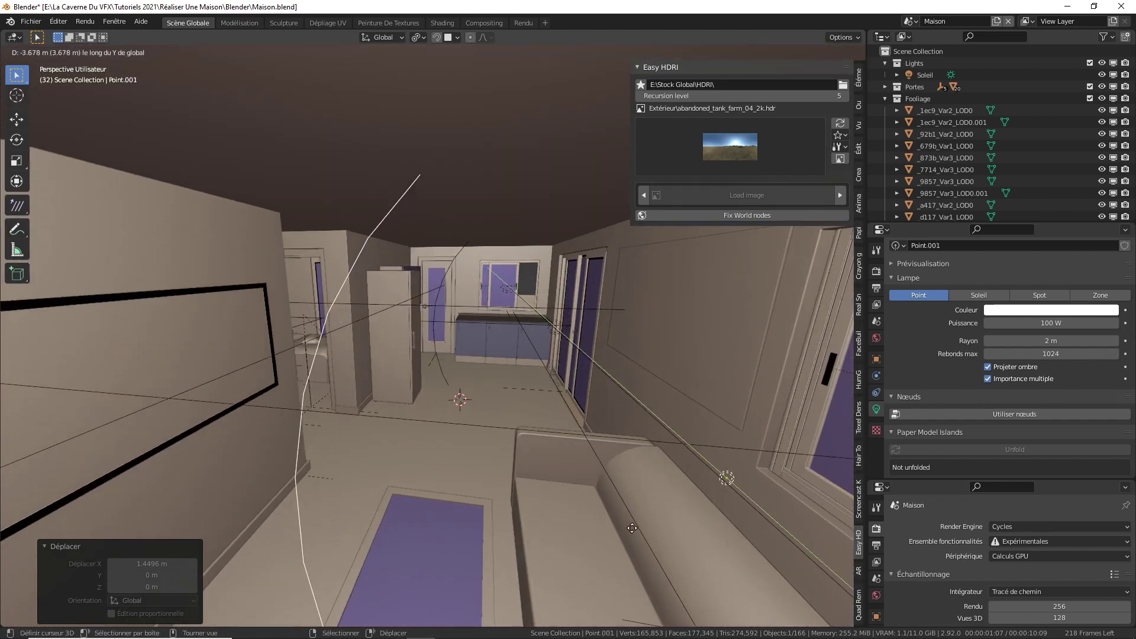
pyautogui.click(594, 421)
# Duplicate the point light about 4 m along negative X into the bedroom, and shift the copy about 0.2 m further
pyautogui.scroll(2, 474, 334)
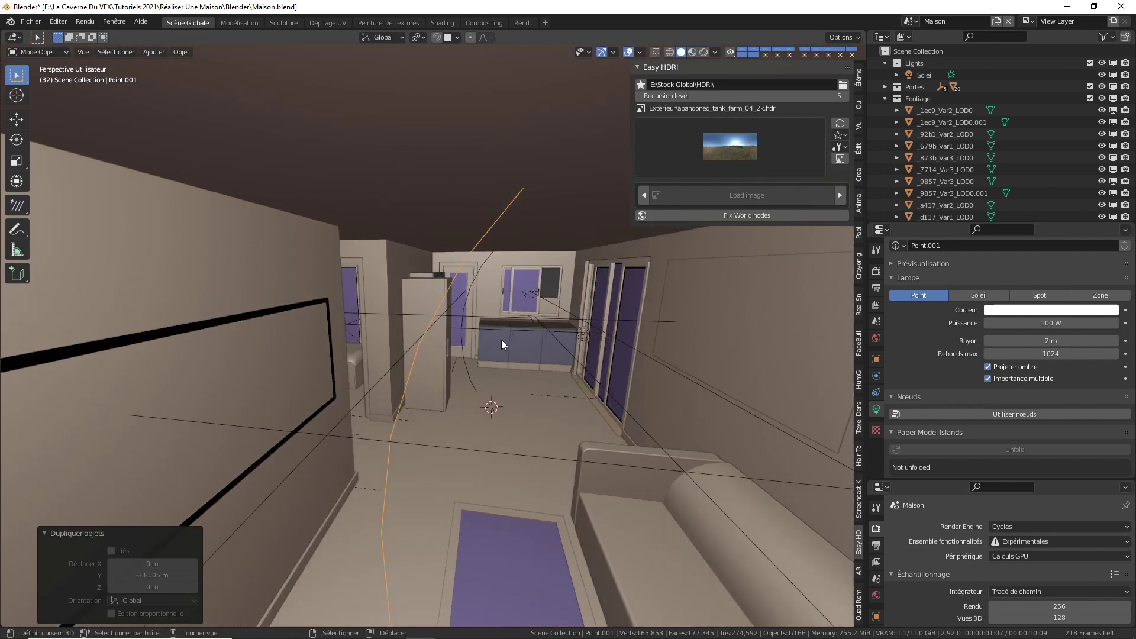
pyautogui.scroll(-1, 520, 325)
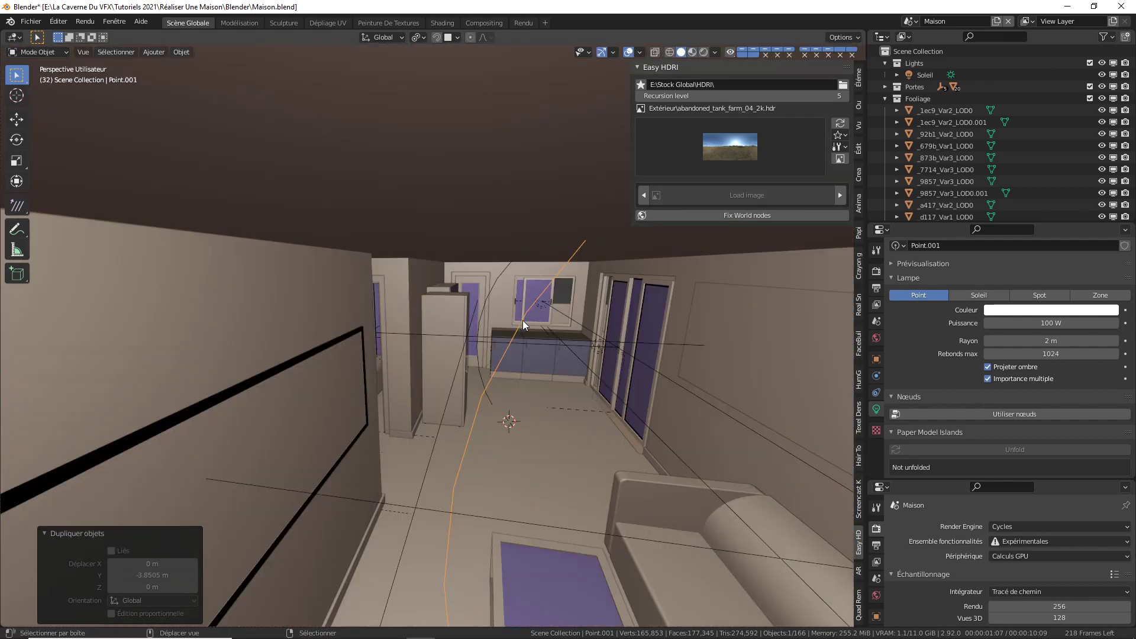
pyautogui.hotkey('shift', 'd')
pyautogui.press('x')
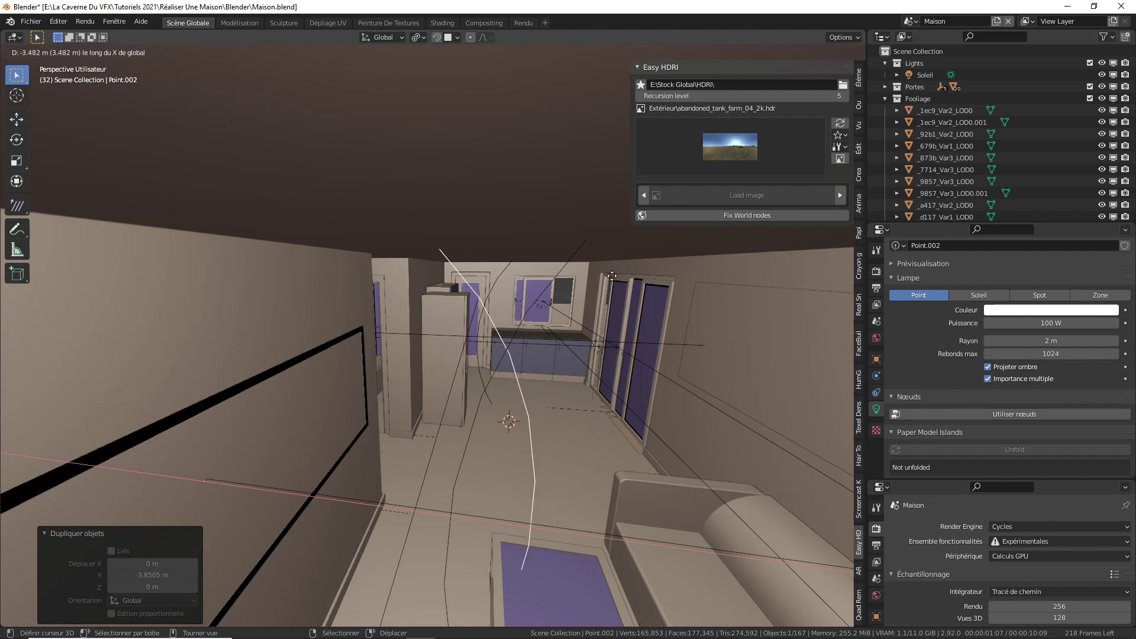
pyautogui.click(571, 286)
pyautogui.keyDown('shift'); pyautogui.moveTo(575, 423); pyautogui.dragTo(733, 383, button='middle'); pyautogui.keyUp('shift')
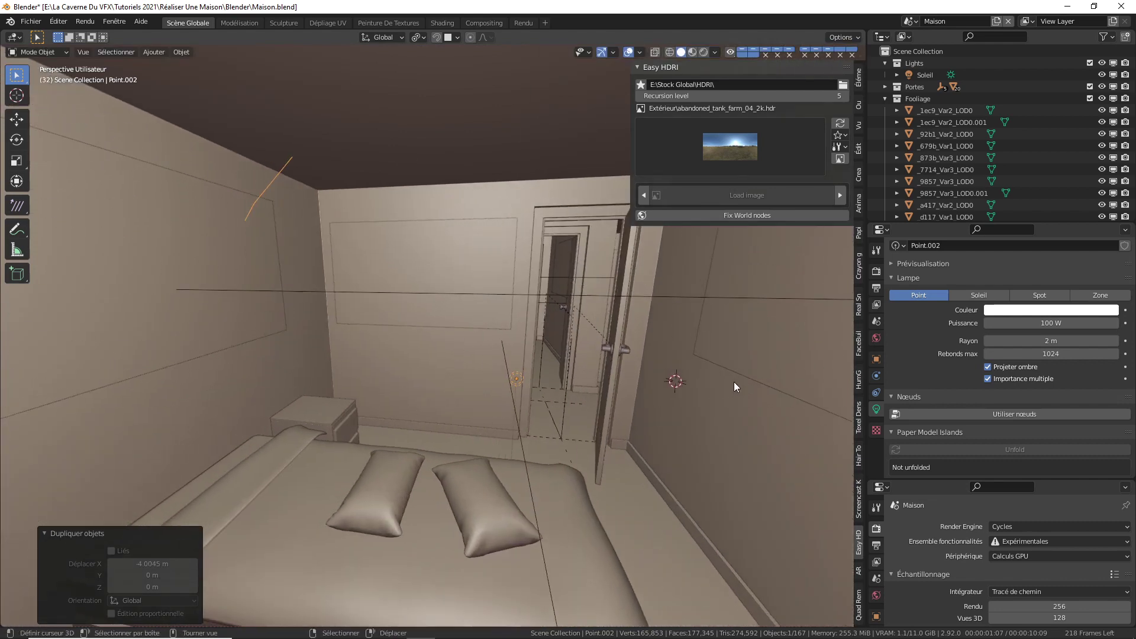
pyautogui.press('g')
pyautogui.press('x')
pyautogui.click(703, 374)
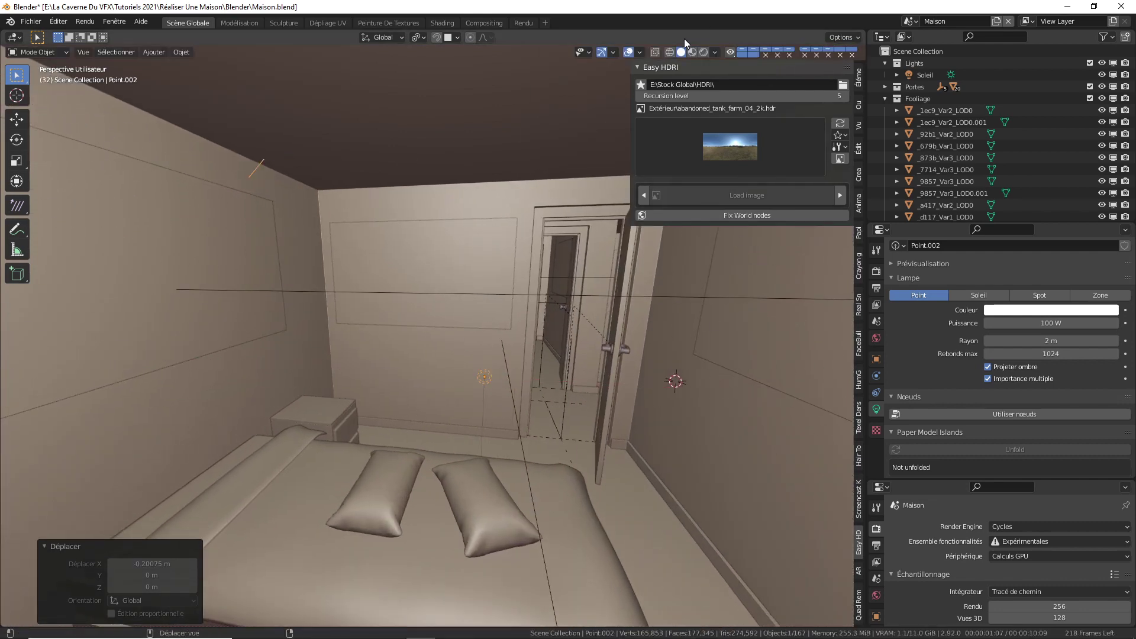
# Preview the scene in rendered shading and turn off shadow casting (Projeter ombre) for all three point lights
pyautogui.click(704, 53)
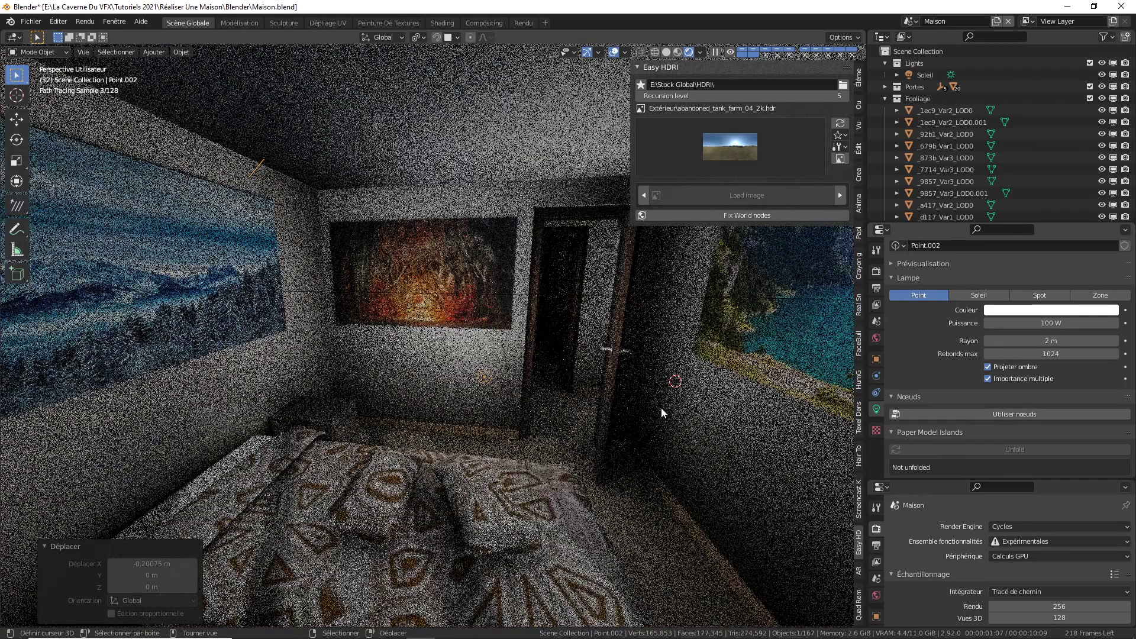
pyautogui.moveTo(618, 358); pyautogui.dragTo(639, 336, button='middle')
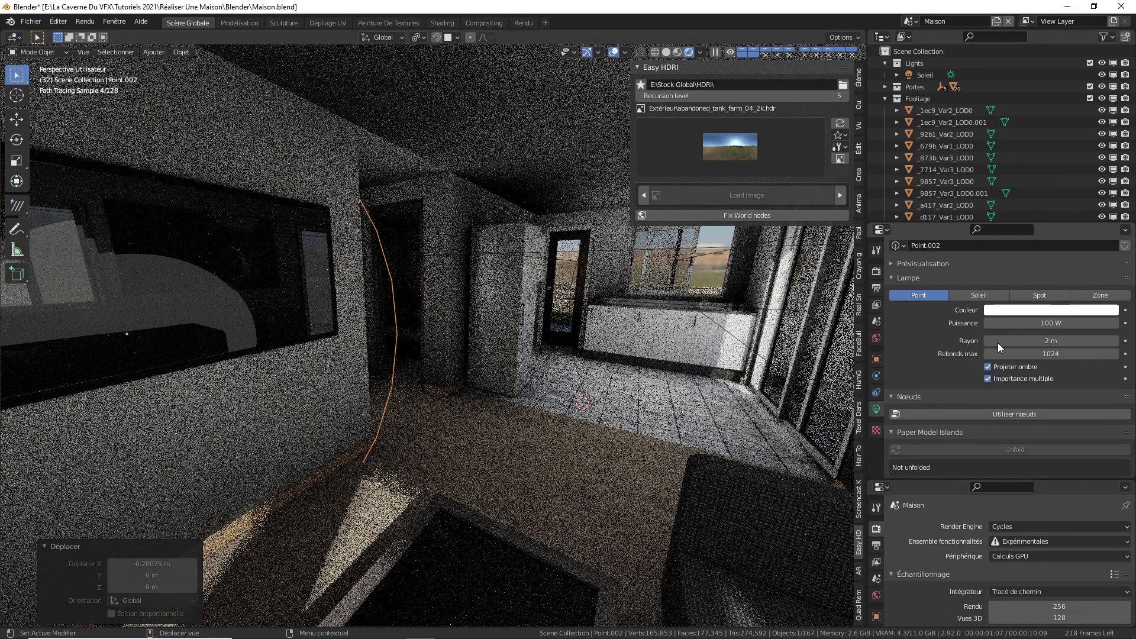
pyautogui.click(987, 367)
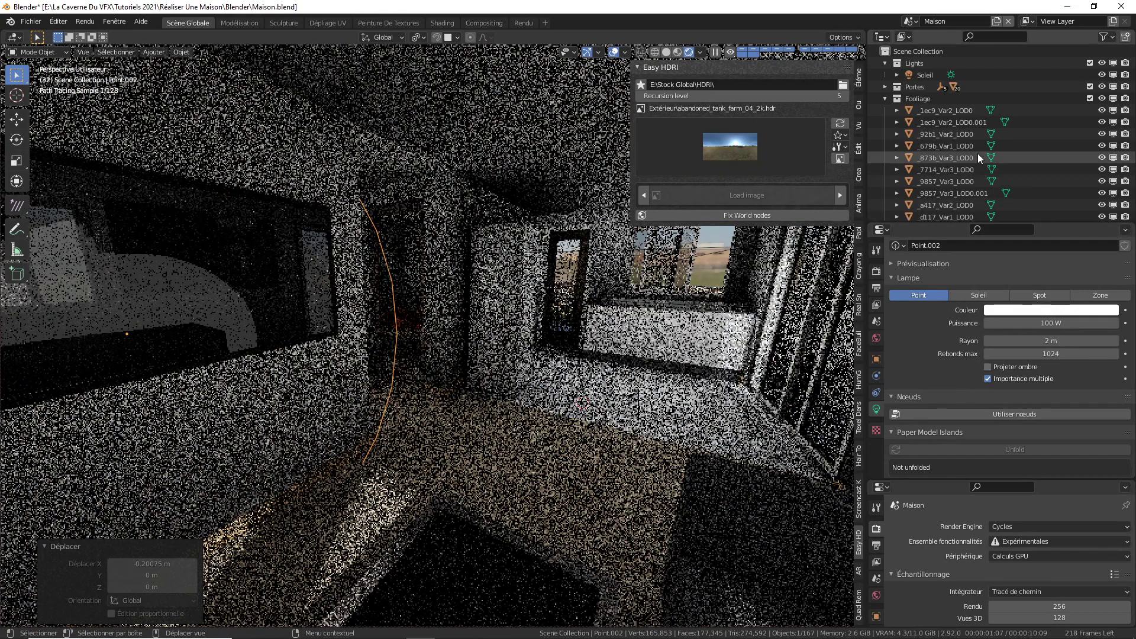
pyautogui.scroll(-15, 977, 154)
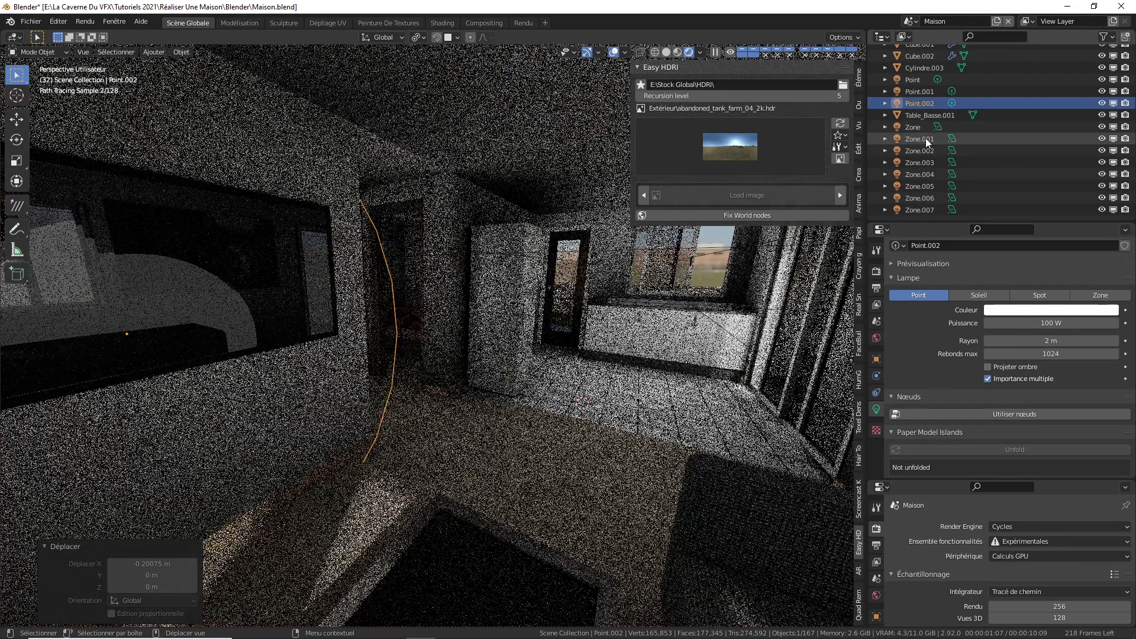
pyautogui.click(987, 367)
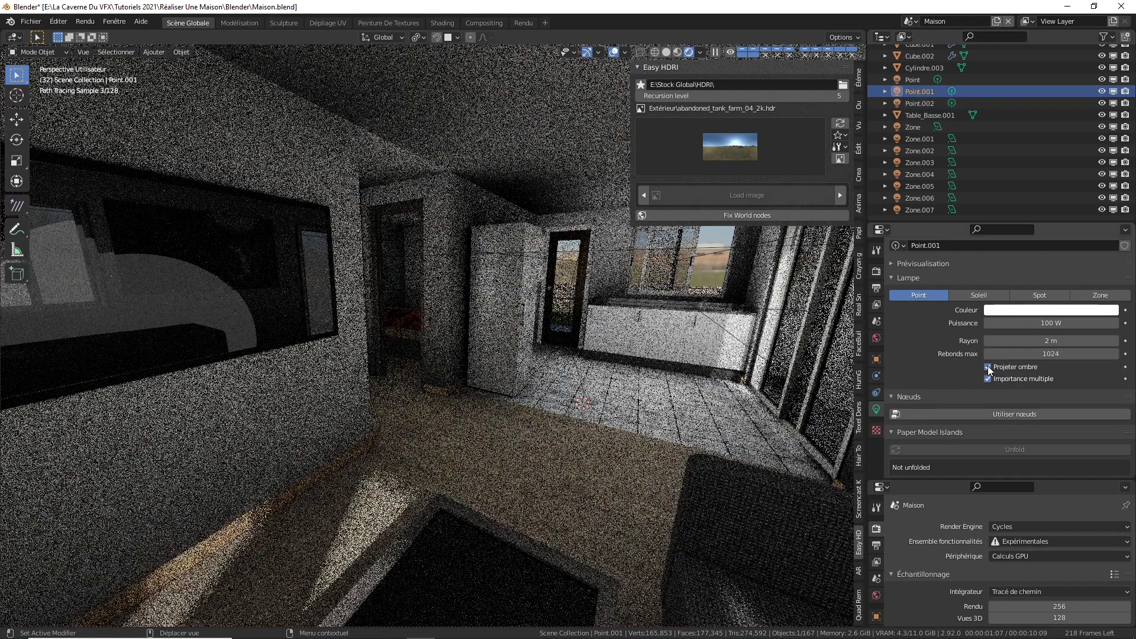
pyautogui.click(987, 367)
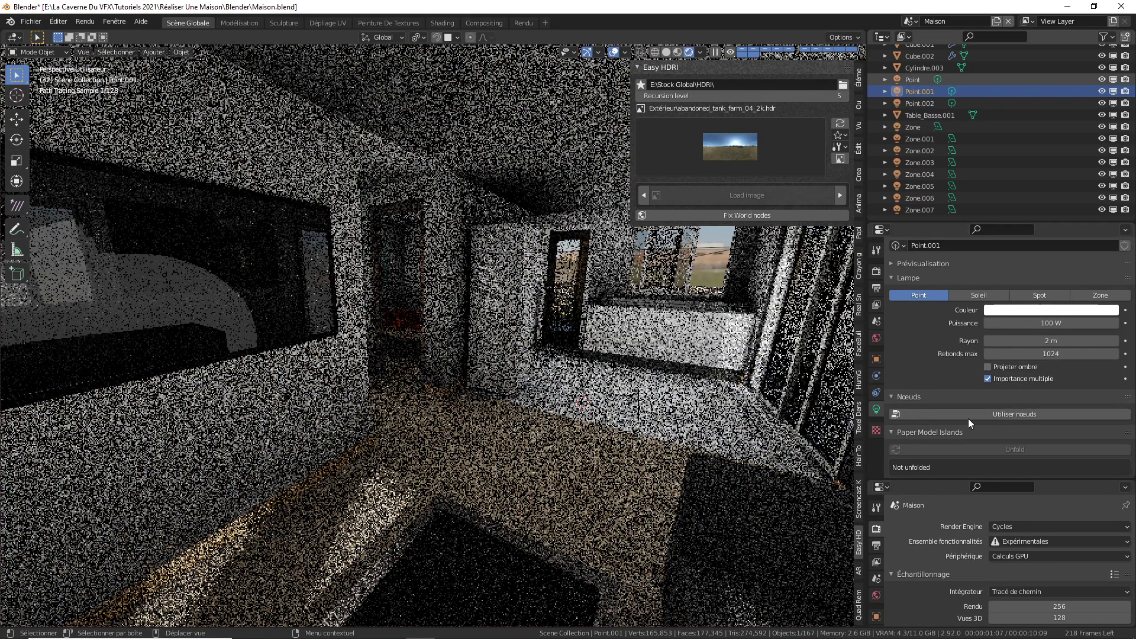
pyautogui.click(914, 80)
pyautogui.click(989, 365)
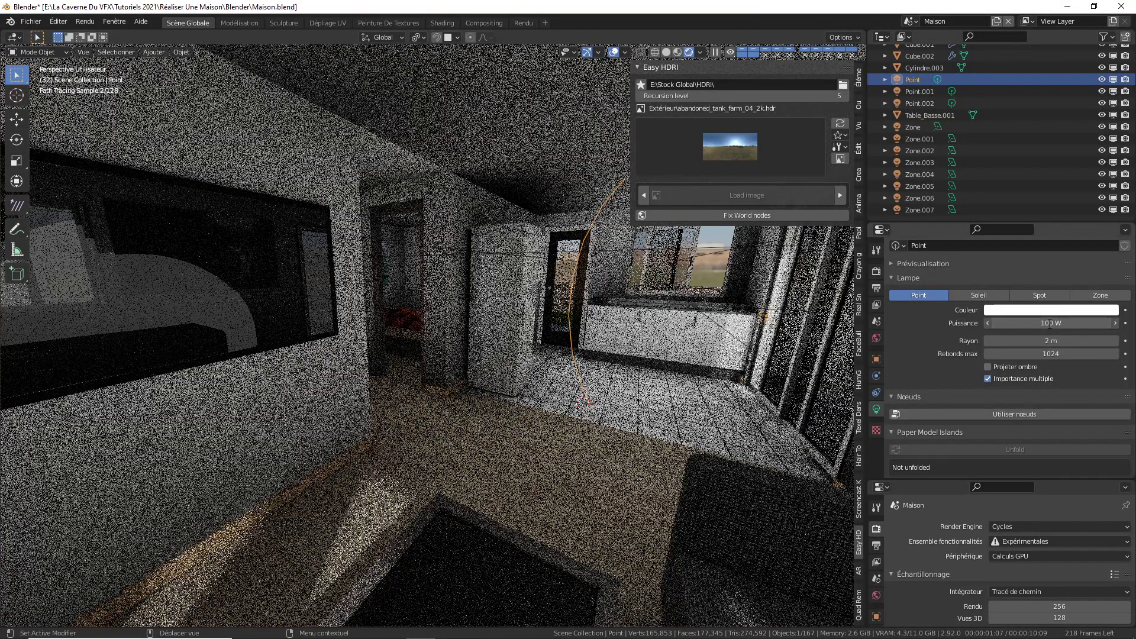
# Set the power of each of the three point lights to 25 W
pyautogui.click(1048, 324)
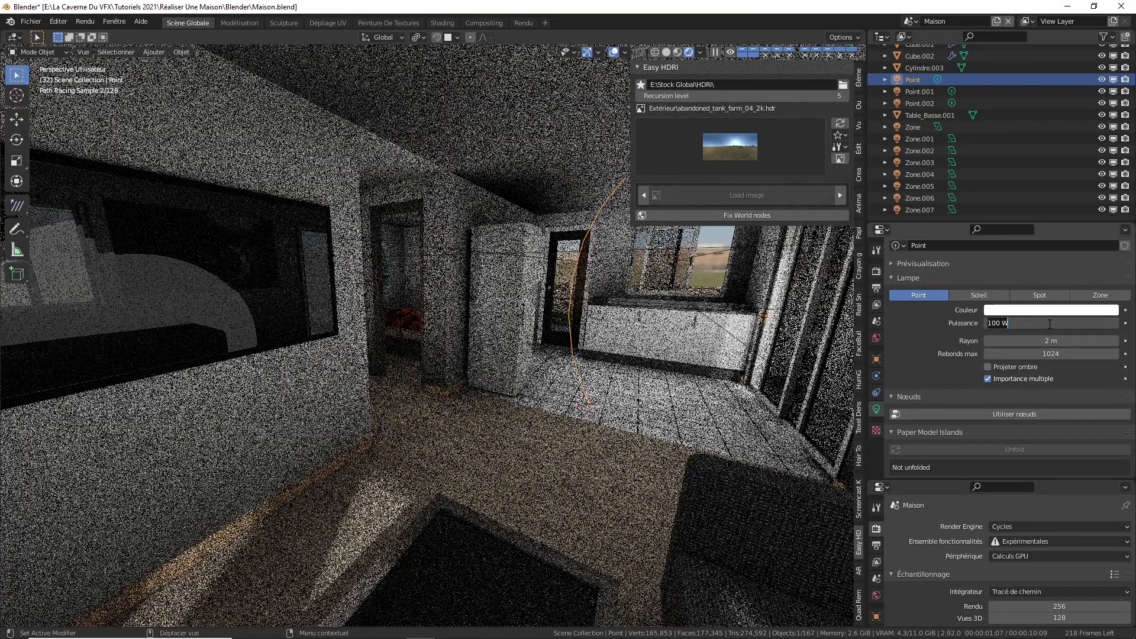
pyautogui.write('25')
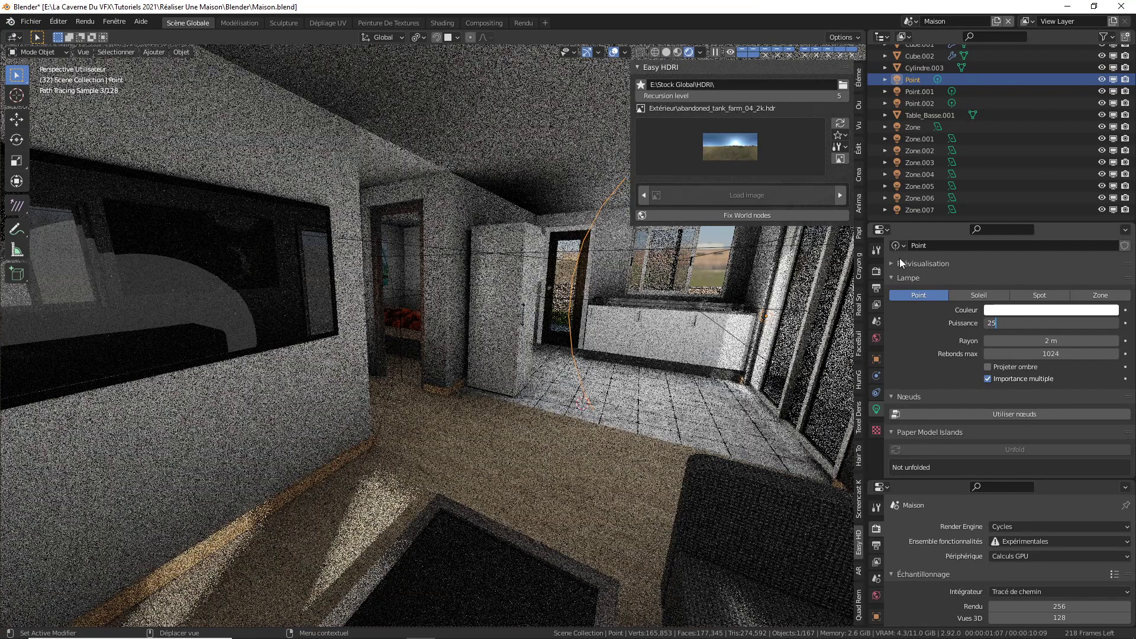
pyautogui.press('Return')
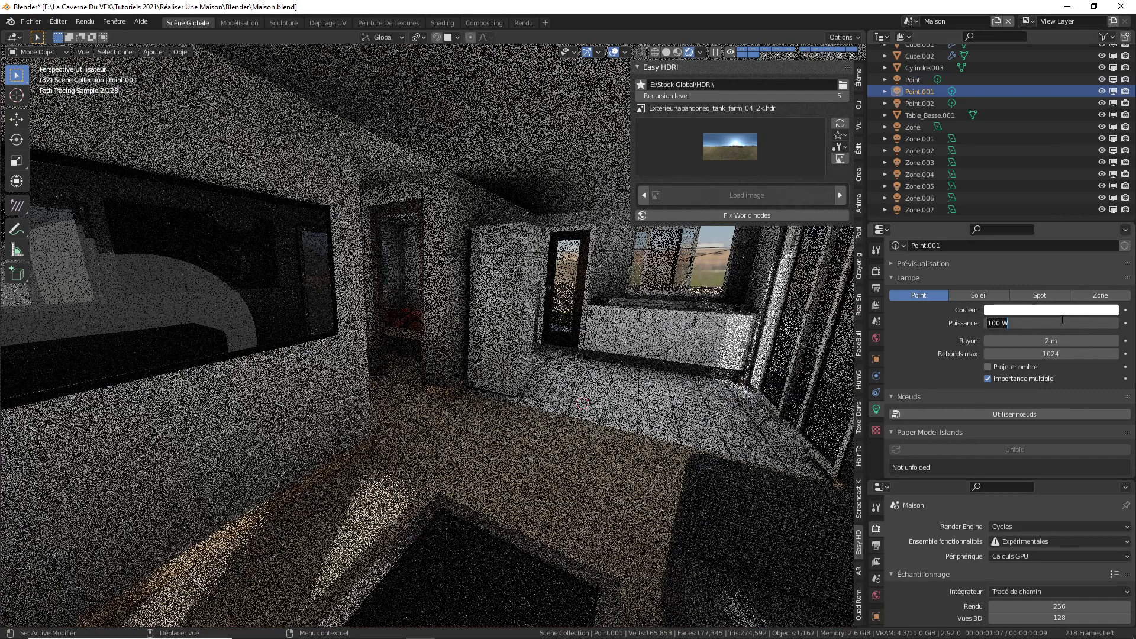
pyautogui.click(970, 91)
pyautogui.click(923, 103)
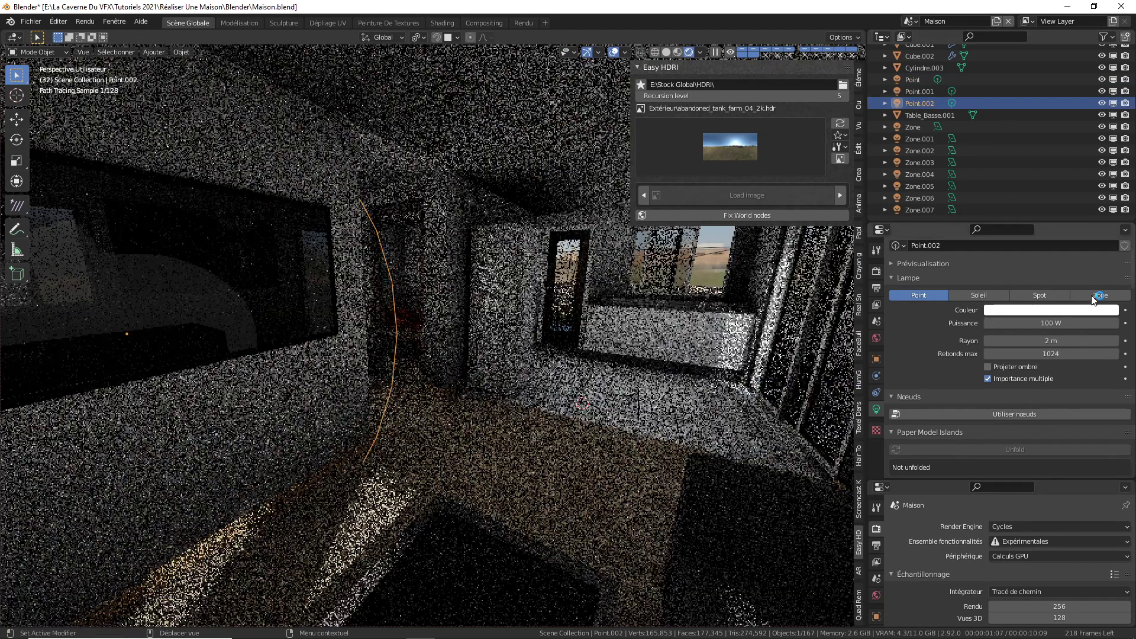
pyautogui.click(1034, 324)
pyautogui.write('25')
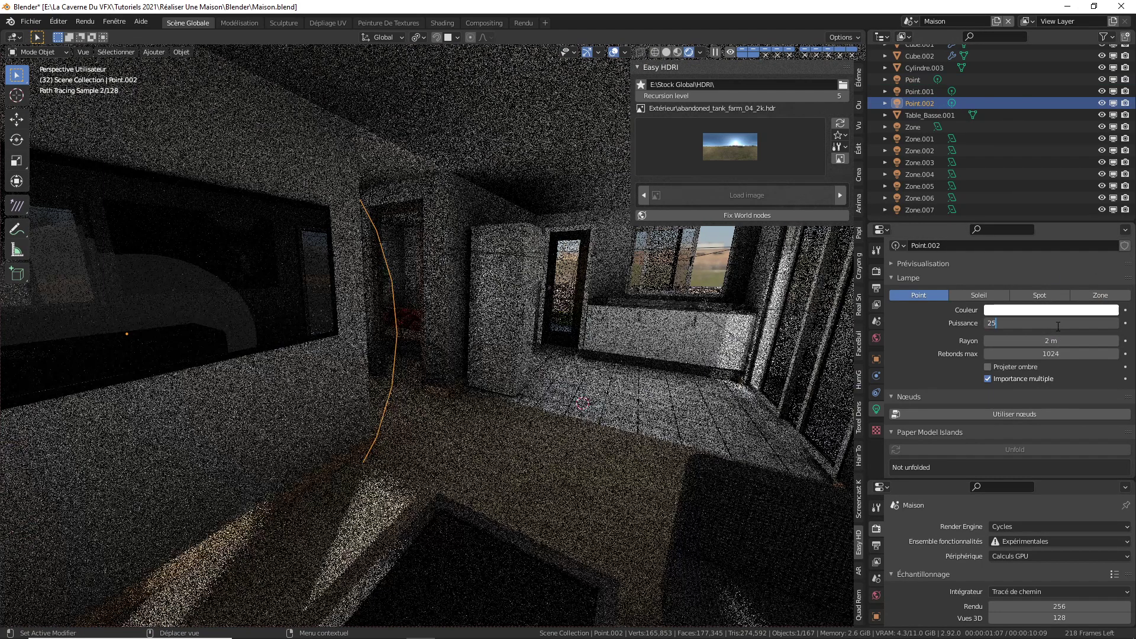
pyautogui.press('Return')
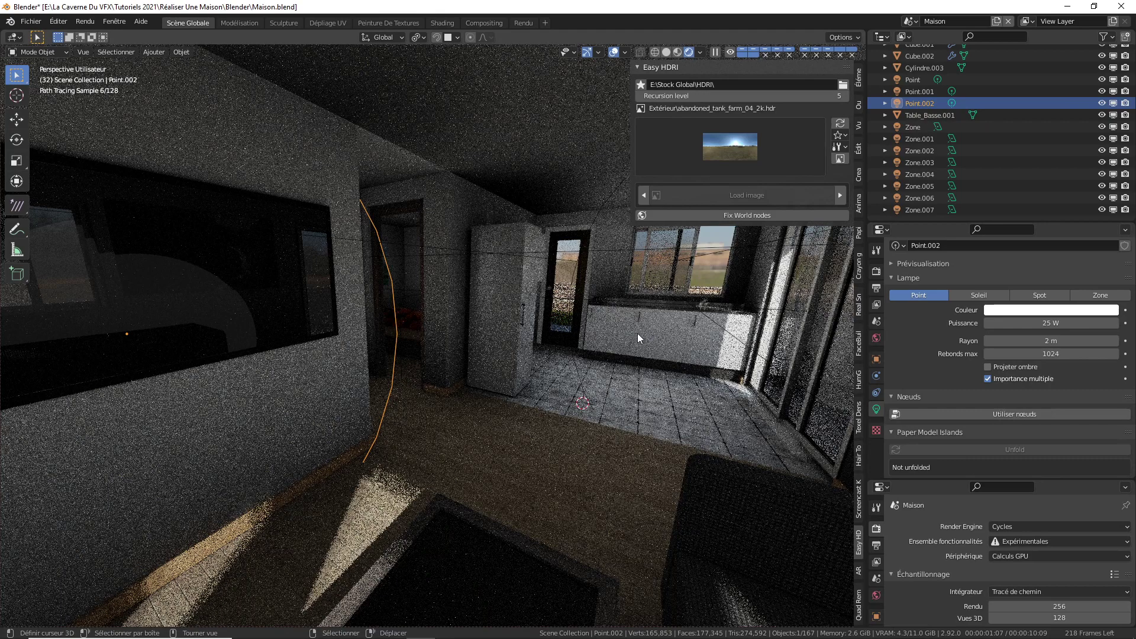
# Show the scene's render settings to check the sampling and denoising options
pyautogui.moveTo(629, 330); pyautogui.dragTo(798, 236, button='middle')
pyautogui.click(877, 287)
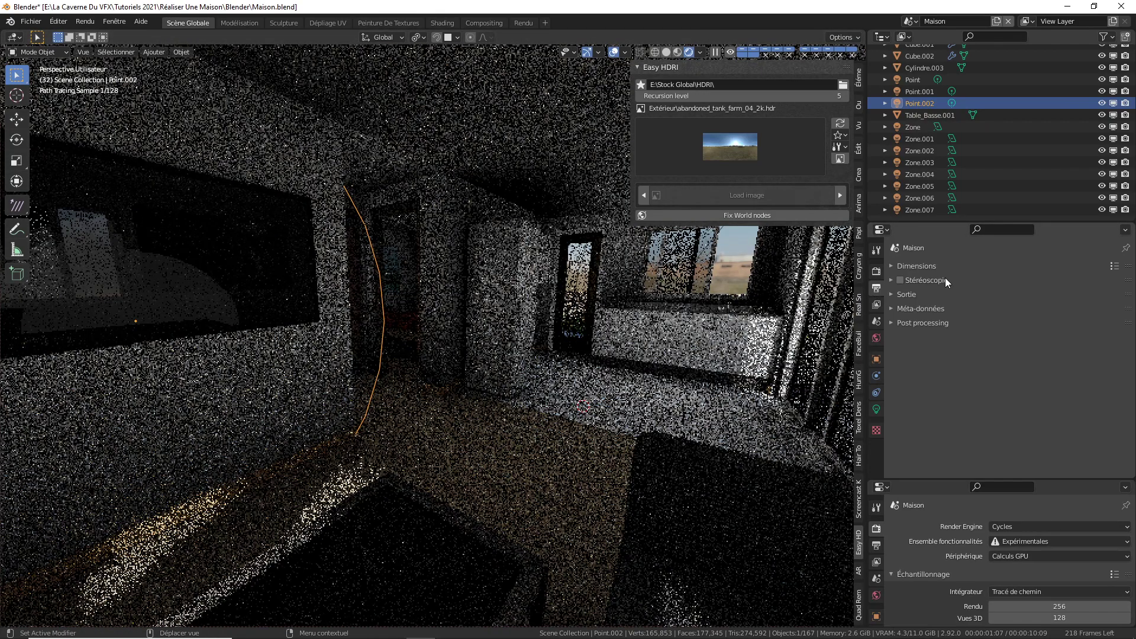
pyautogui.click(876, 270)
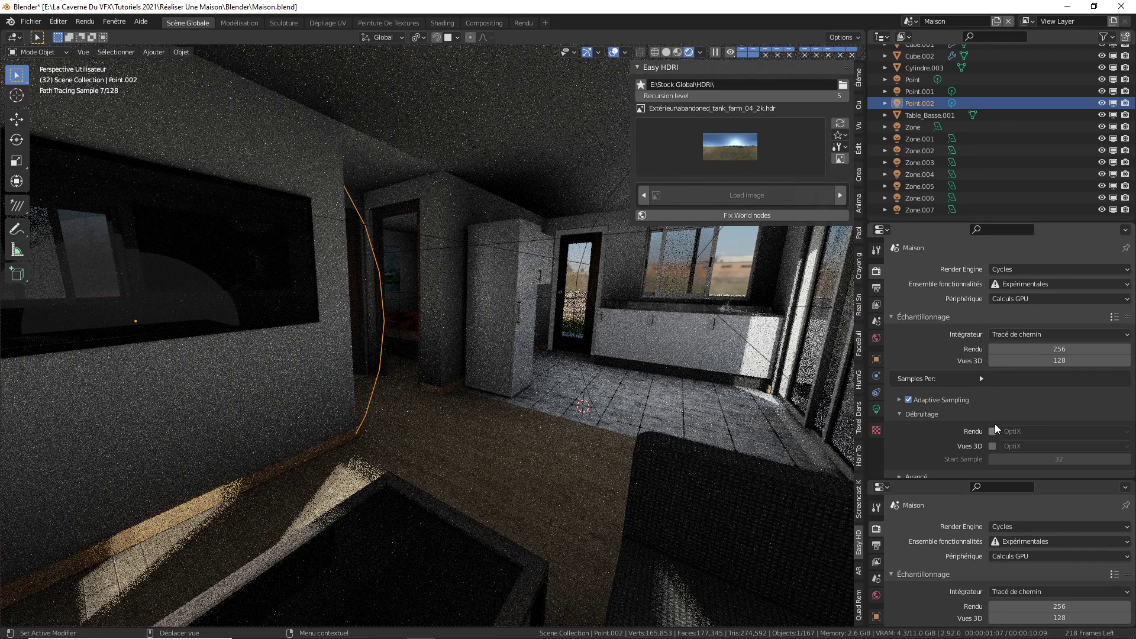
# Switch to compositing and space the Denoise and Éblouissement (Glare) nodes further apart
pyautogui.click(482, 24)
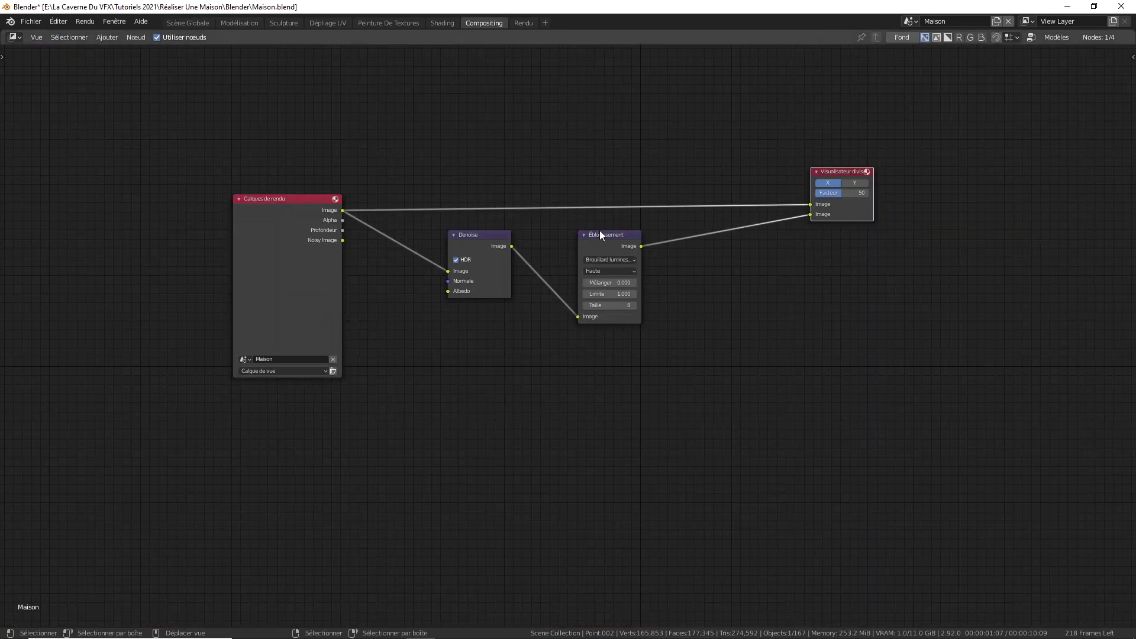
pyautogui.moveTo(599, 229); pyautogui.dragTo(658, 237)
pyautogui.moveTo(479, 243); pyautogui.dragTo(478, 235)
pyautogui.moveTo(655, 246); pyautogui.dragTo(637, 232)
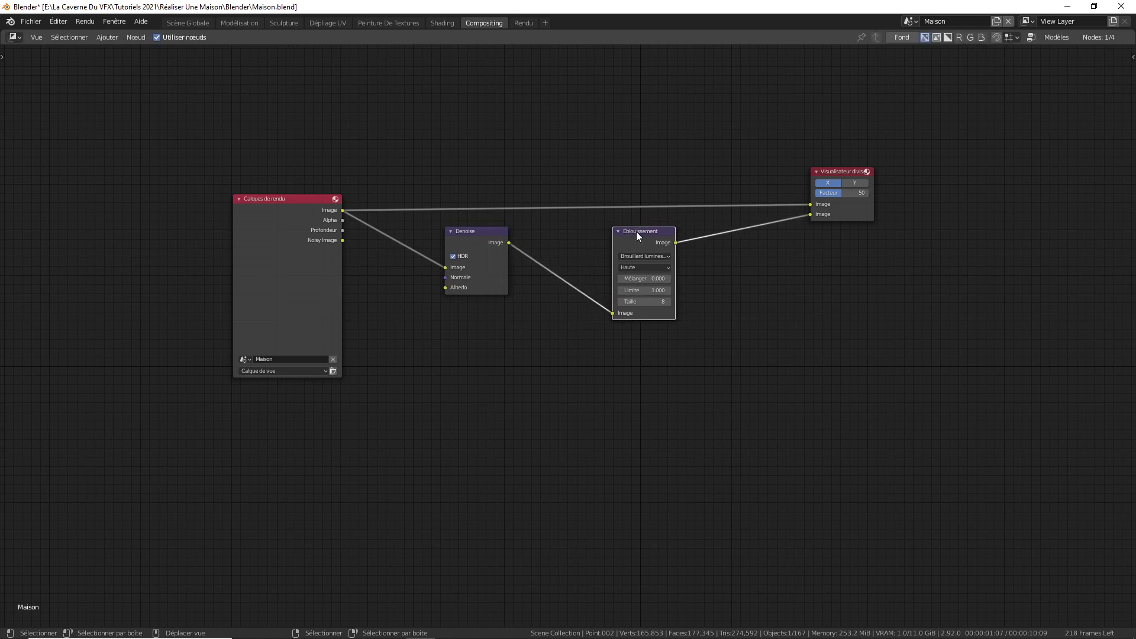
# Replace the split viewer with a Visualisateur (Viewer) node fed by the Éblouissement image output, and tidy the node layout
pyautogui.click(850, 171)
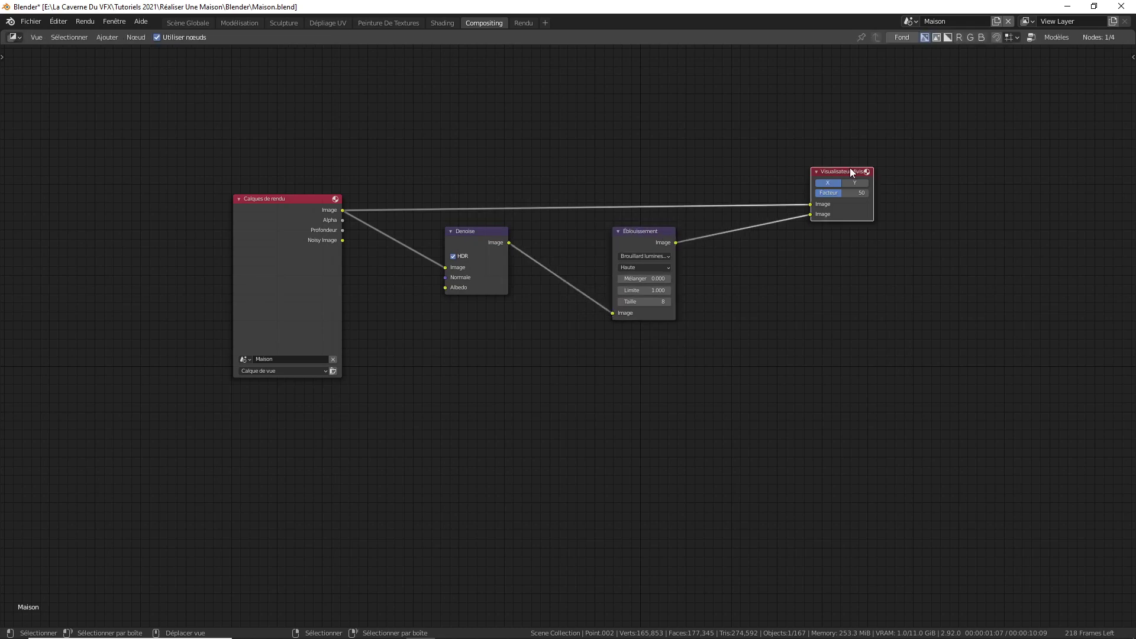
pyautogui.press('x')
pyautogui.hotkey('shift', 'a')
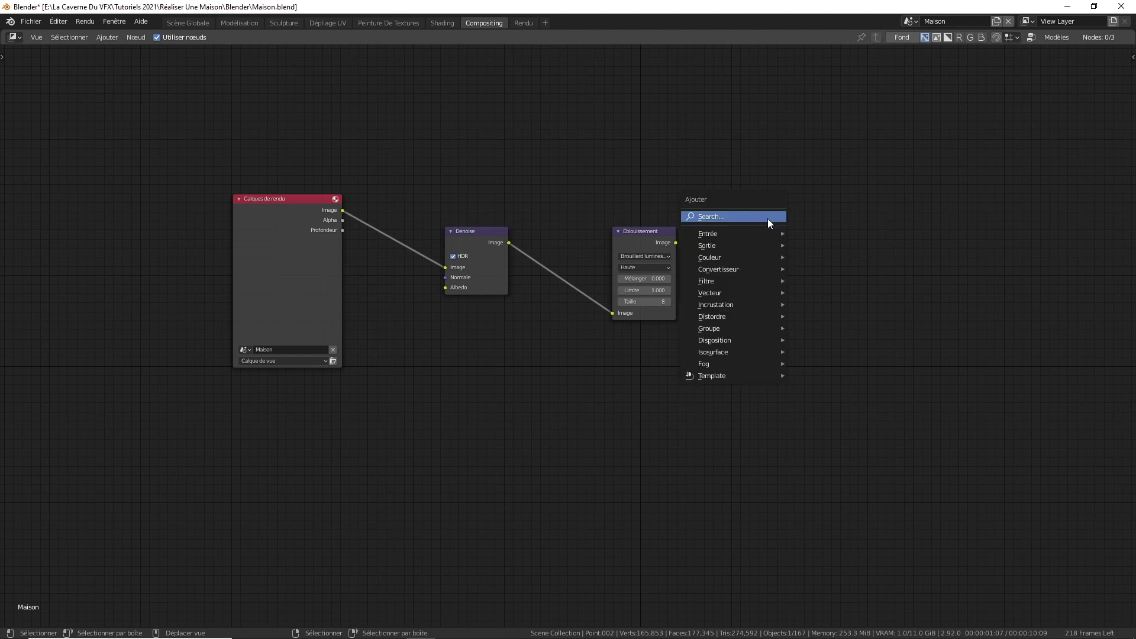
pyautogui.moveTo(735, 246)
pyautogui.click(823, 296)
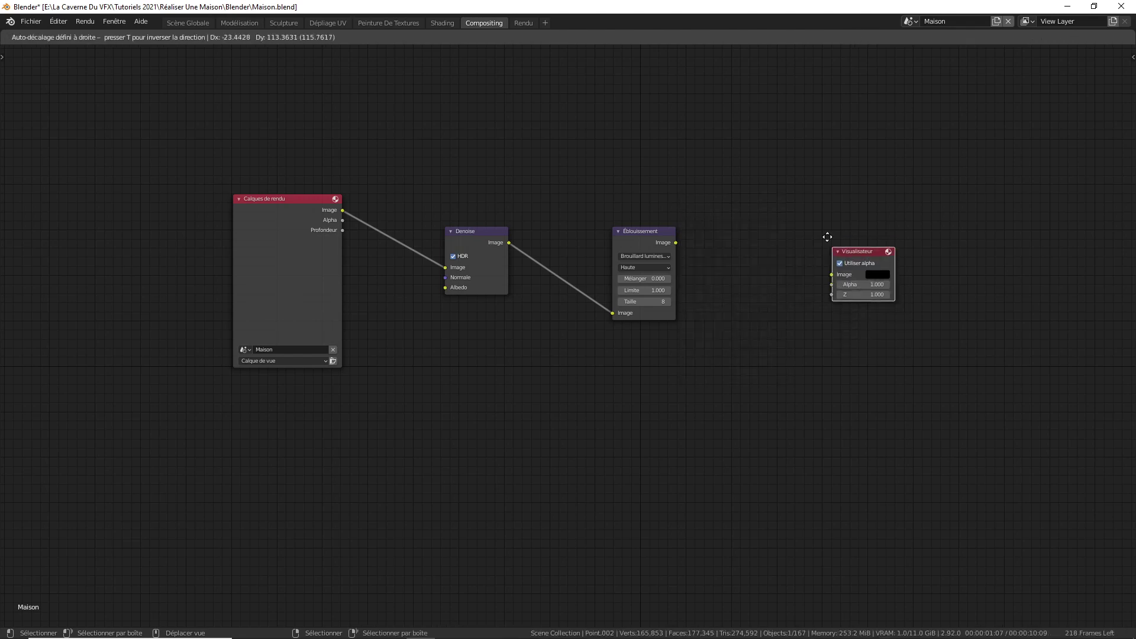
pyautogui.click(746, 220)
pyautogui.moveTo(675, 242); pyautogui.dragTo(758, 199)
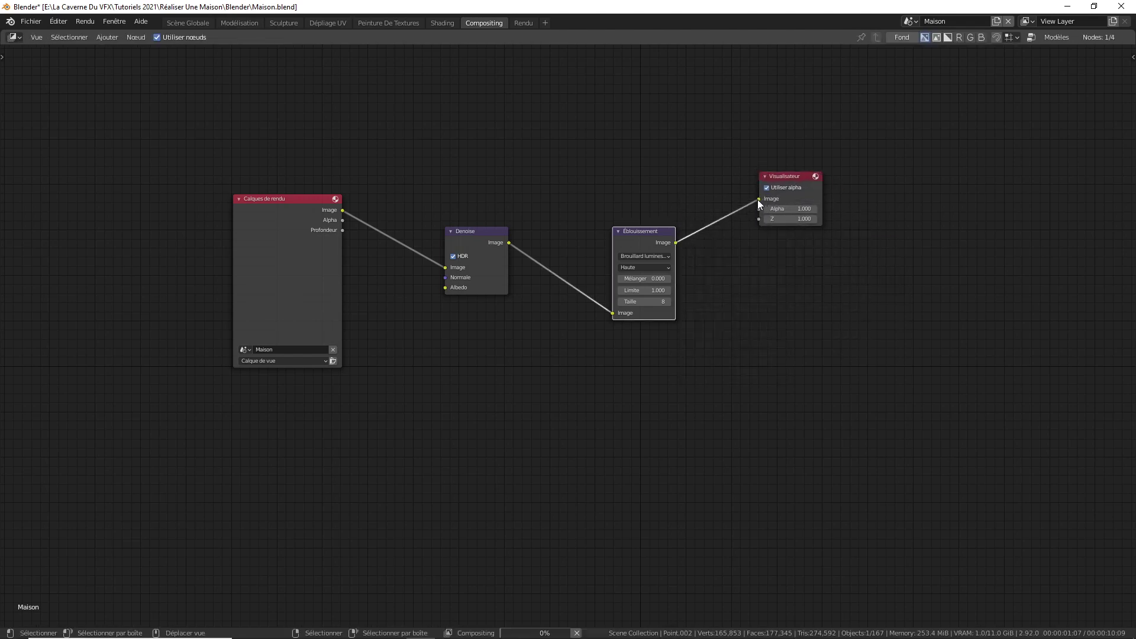
pyautogui.moveTo(647, 229); pyautogui.dragTo(624, 216)
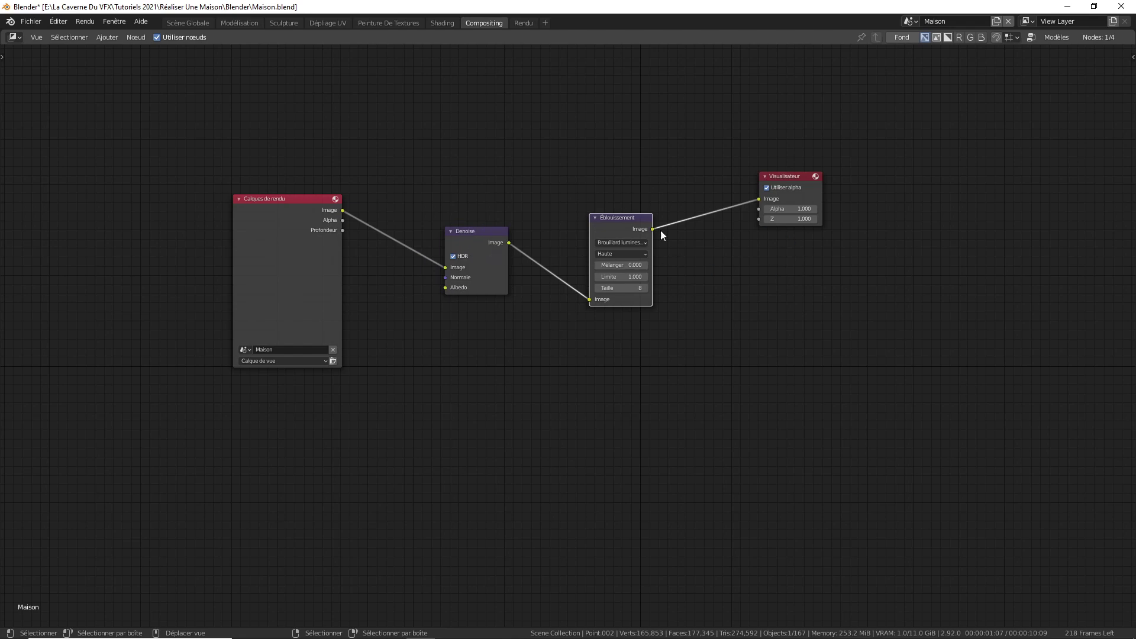
# Return to the 3D scene and add a standard camera
pyautogui.click(188, 23)
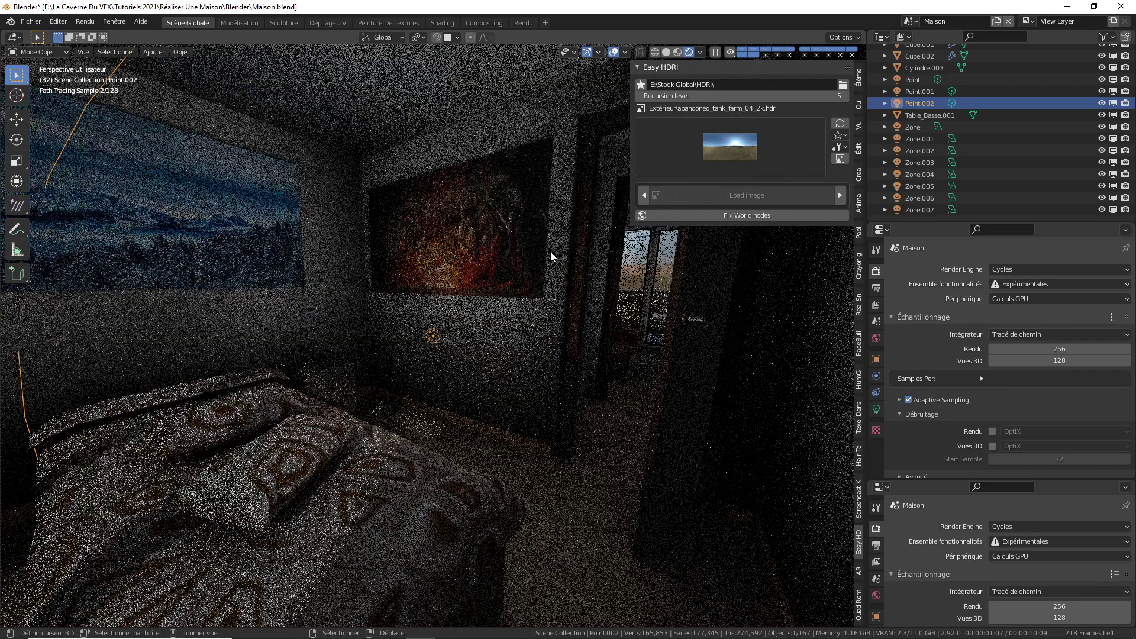
pyautogui.scroll(10, 934, 153)
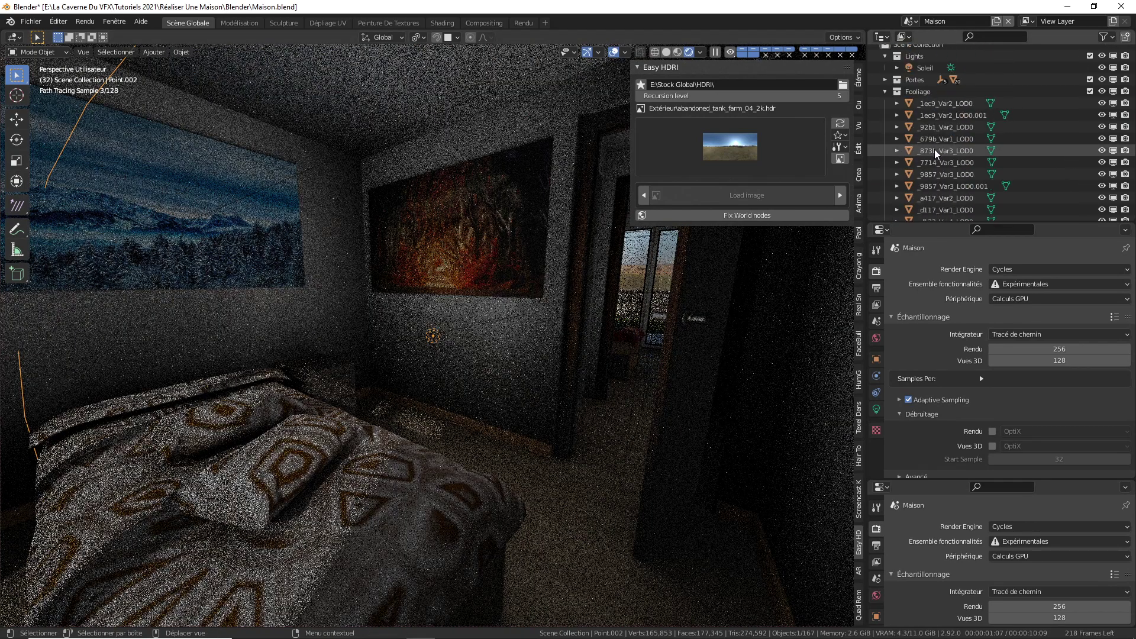
pyautogui.scroll(1, 934, 152)
pyautogui.hotkey('shift', 'a')
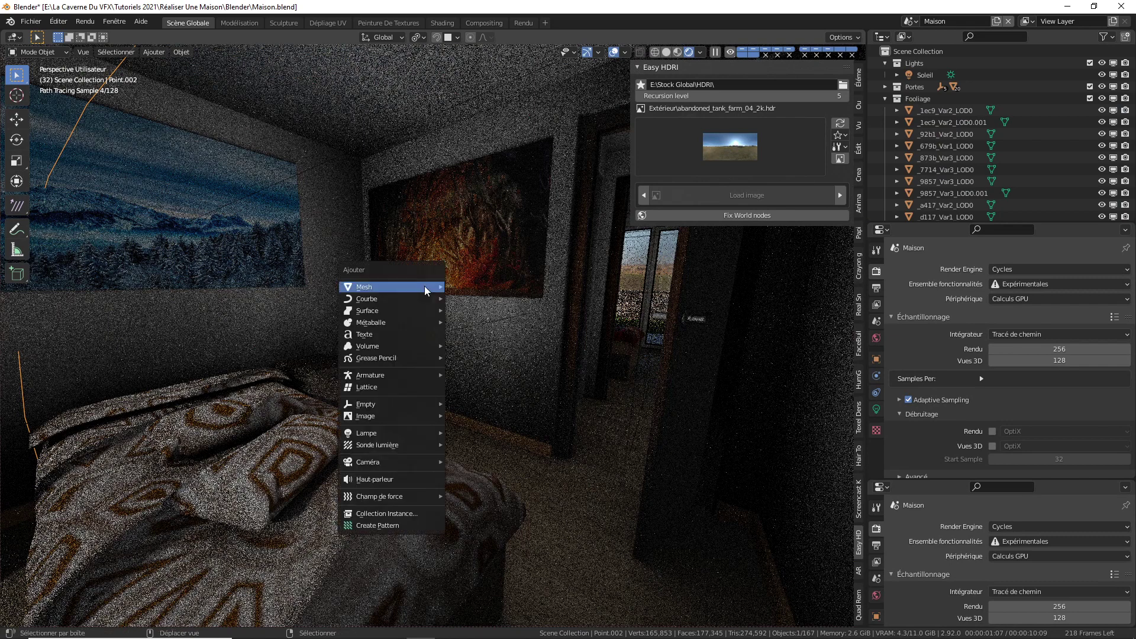
pyautogui.moveTo(394, 466)
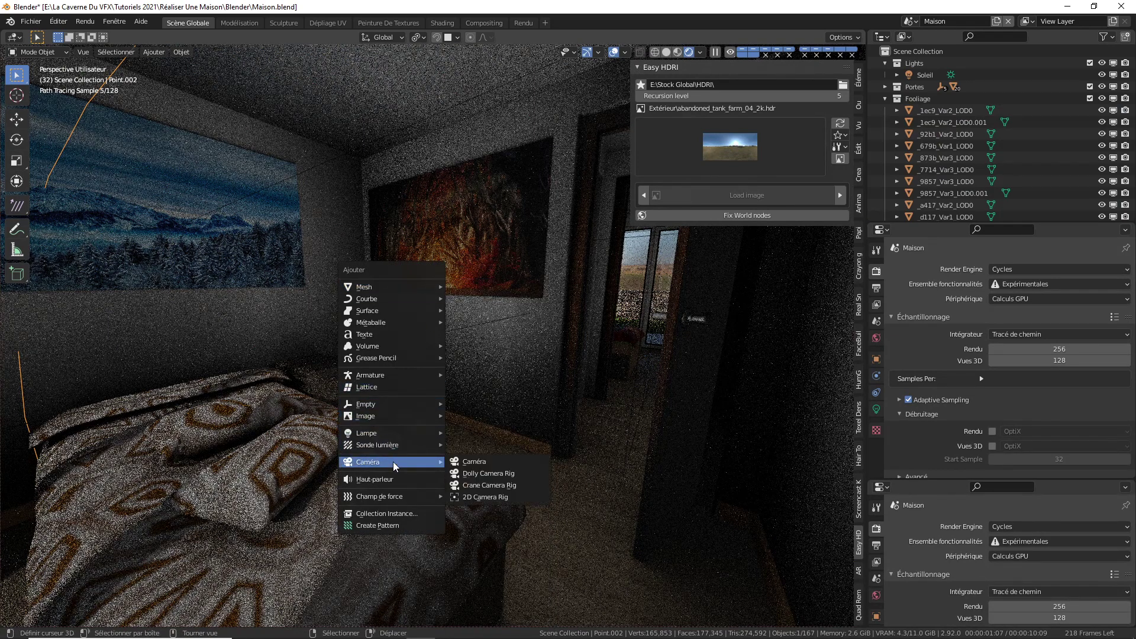
pyautogui.click(481, 462)
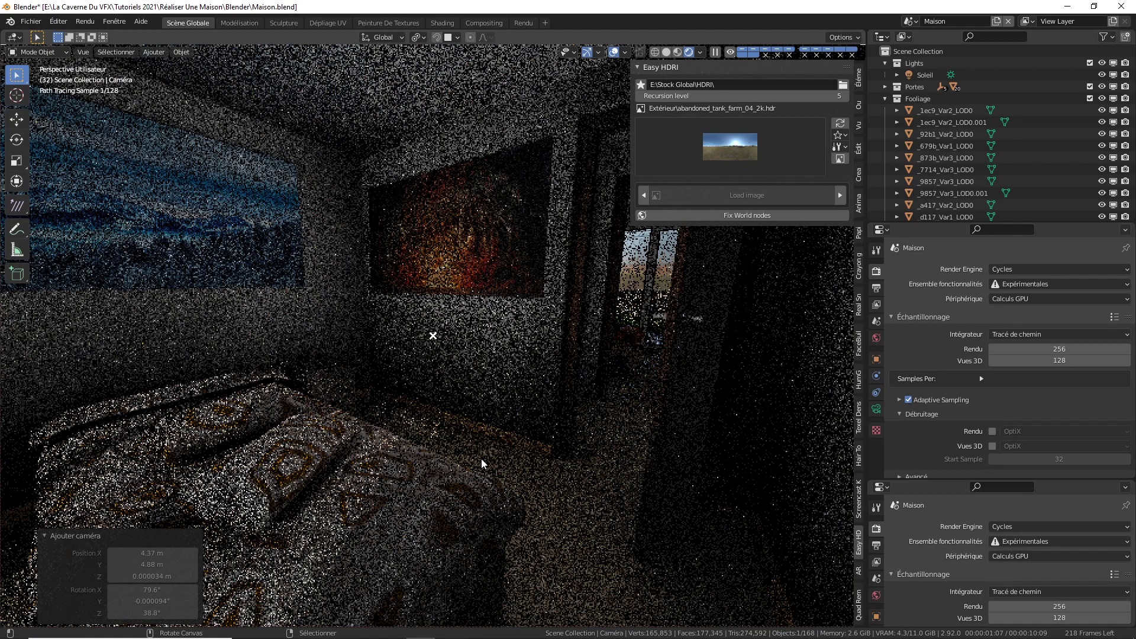
# Look through the new camera and move it back to frame the bed in the bedroom
pyautogui.press('KP_0')
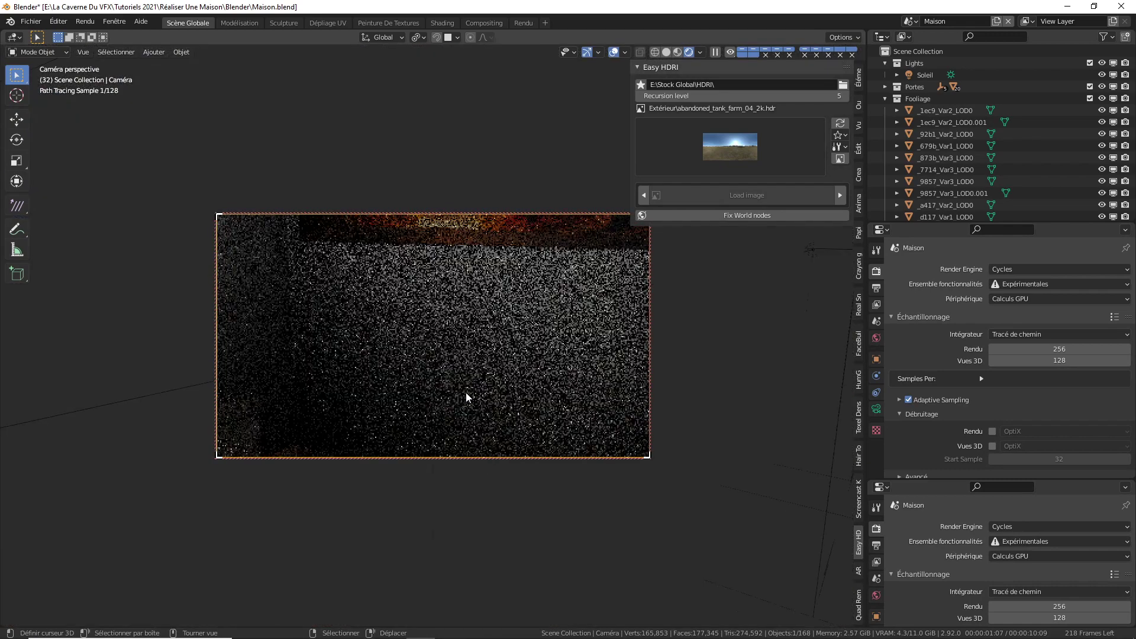
pyautogui.scroll(-10, 468, 397)
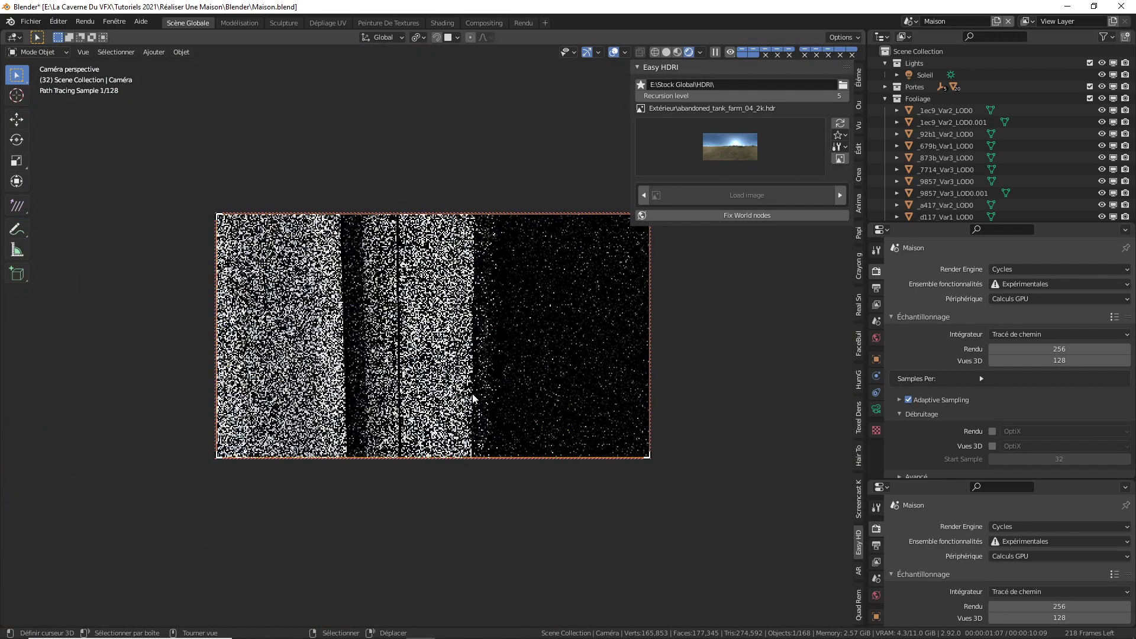
pyautogui.scroll(-2, 474, 396)
pyautogui.keyDown('shift'); pyautogui.moveTo(474, 395); pyautogui.dragTo(566, 335, button='middle'); pyautogui.keyUp('shift')
pyautogui.scroll(-2, 565, 335)
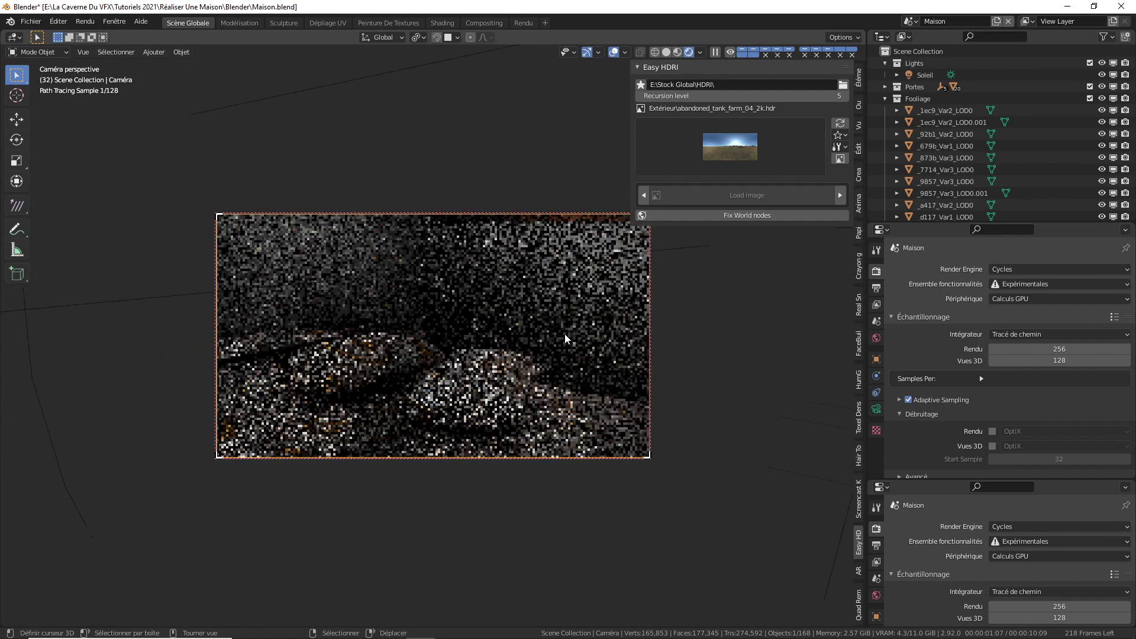
# Set the camera's focal length to 10 mm
pyautogui.click(876, 409)
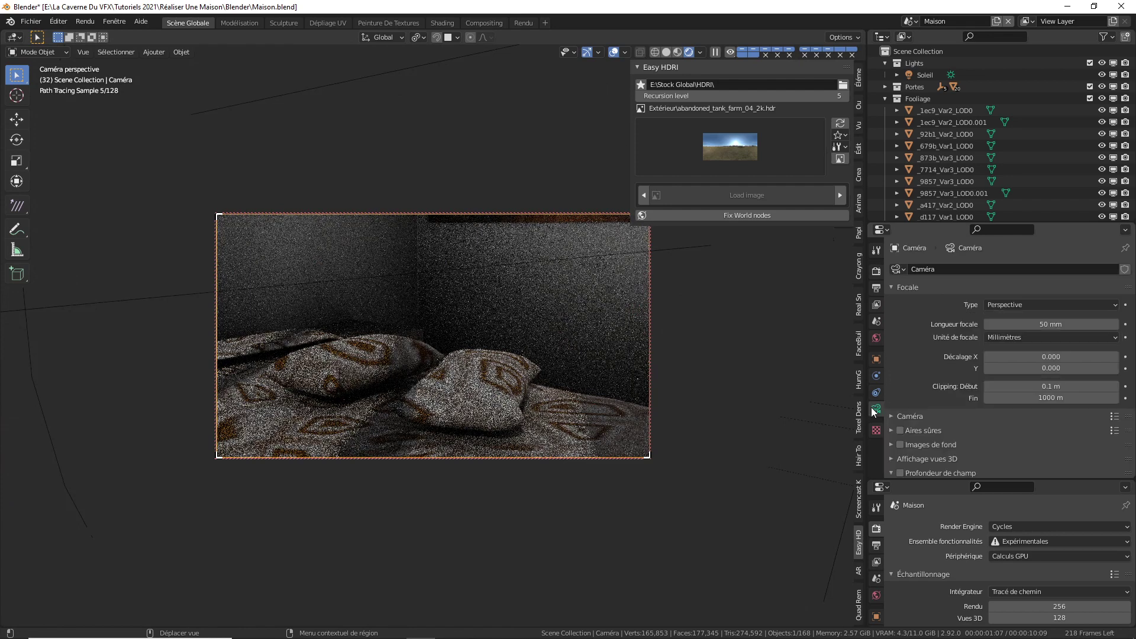
pyautogui.click(1052, 323)
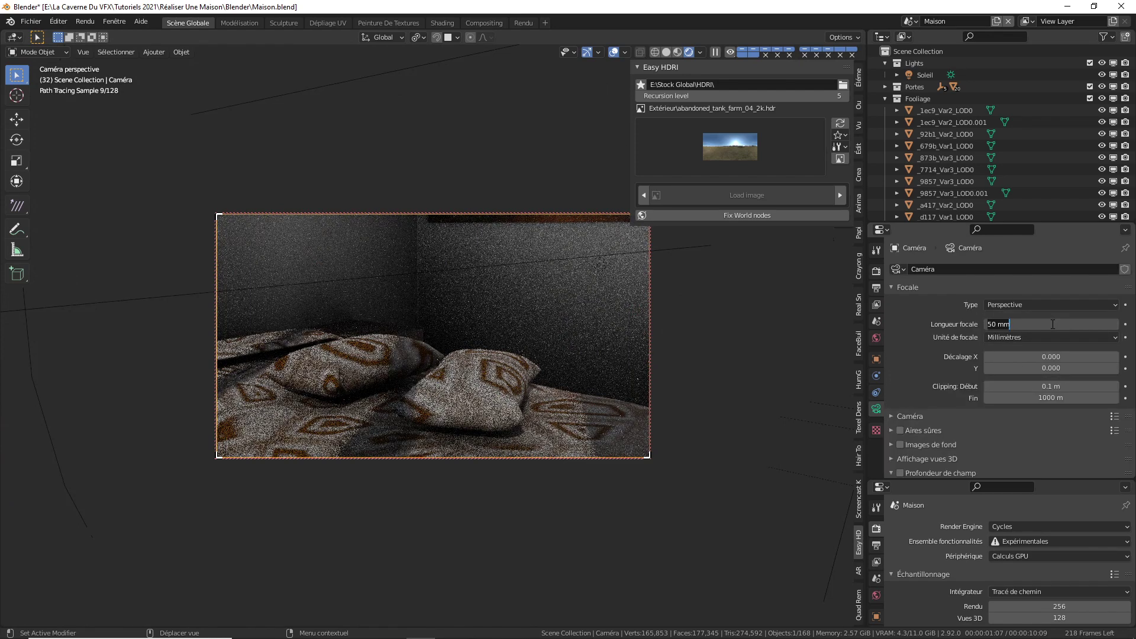
pyautogui.write('18')
pyautogui.press('Return')
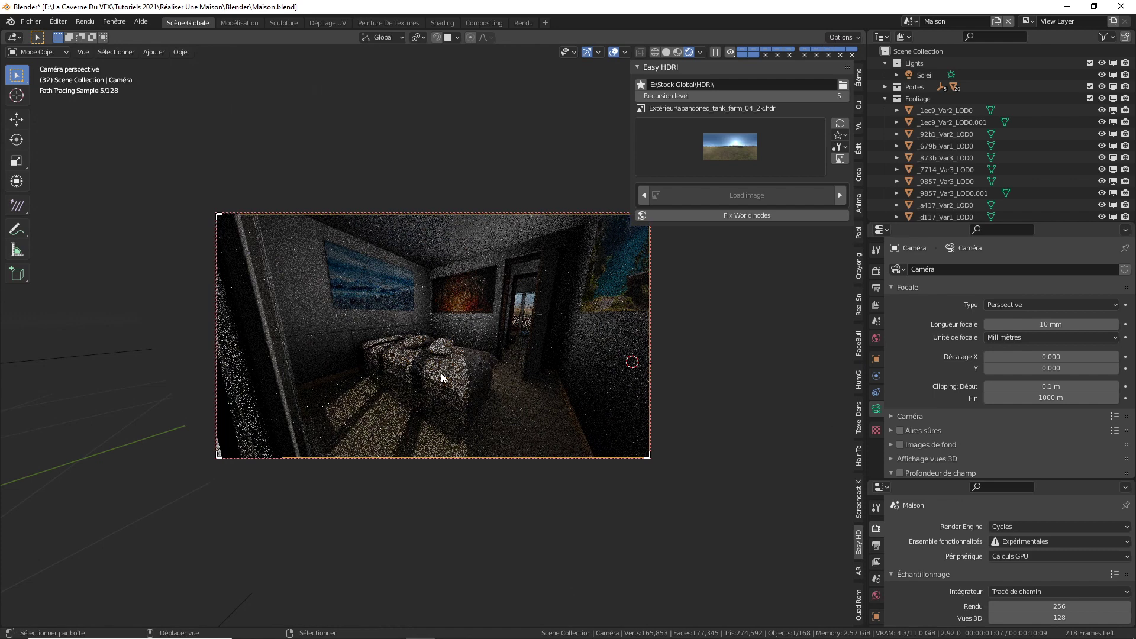
# Fine-tune the camera's framing of the bedroom and render the image
pyautogui.keyDown('shift'); pyautogui.moveTo(441, 372); pyautogui.dragTo(438, 372, button='middle'); pyautogui.keyUp('shift')
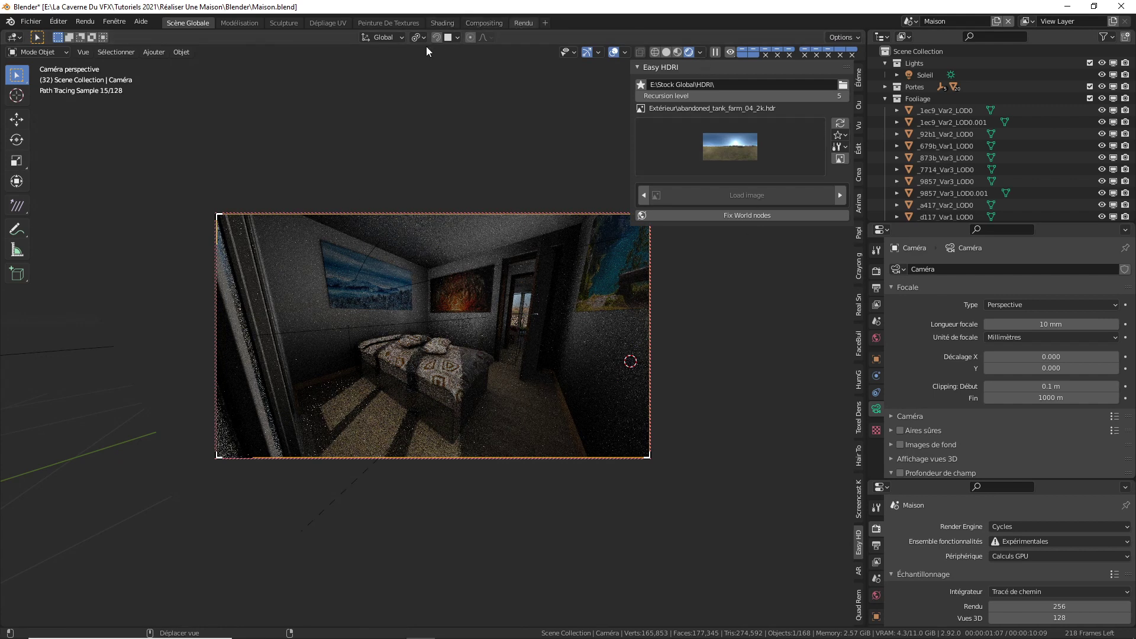
pyautogui.press('F12')
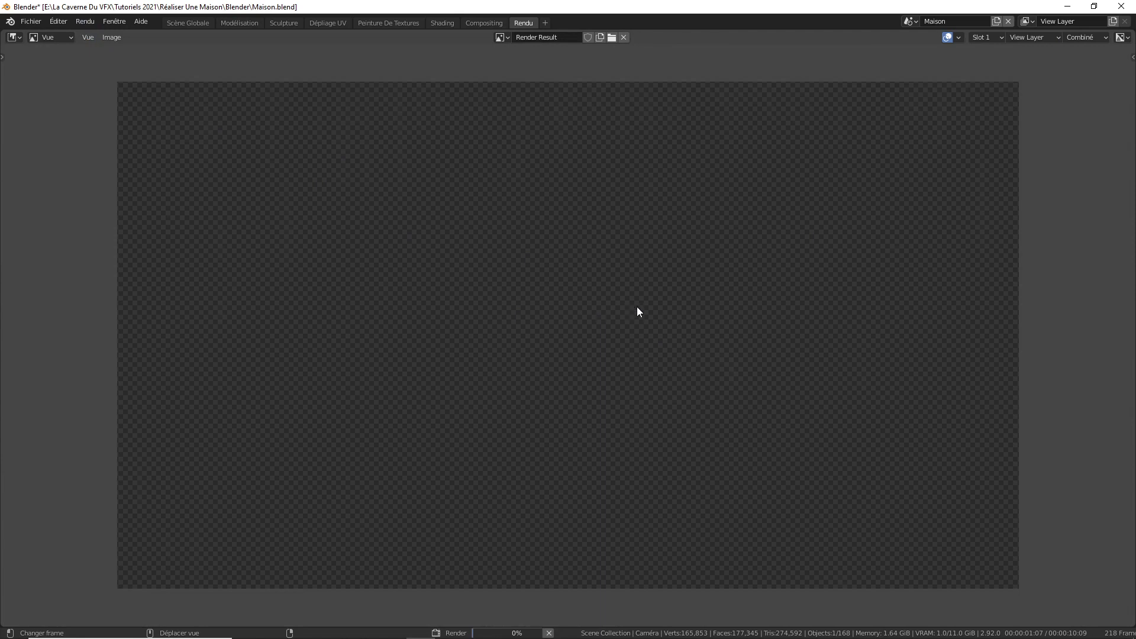